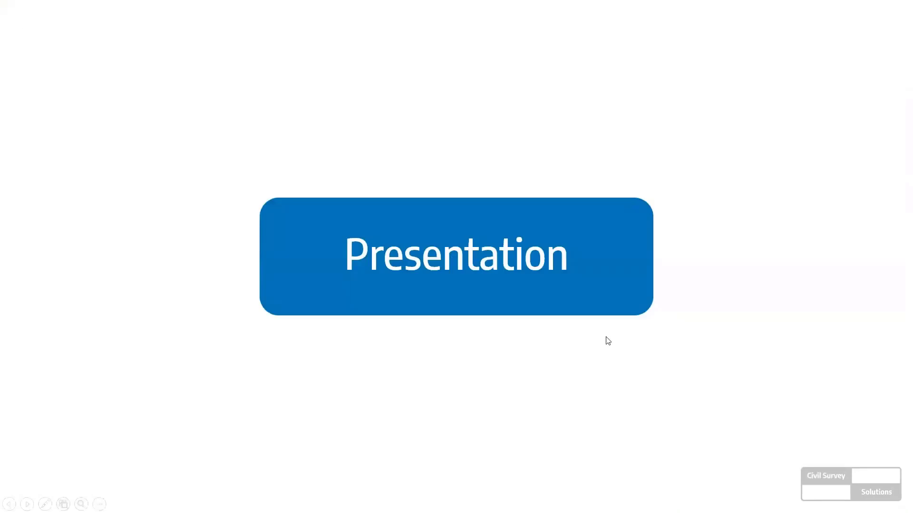
click(595, 332)
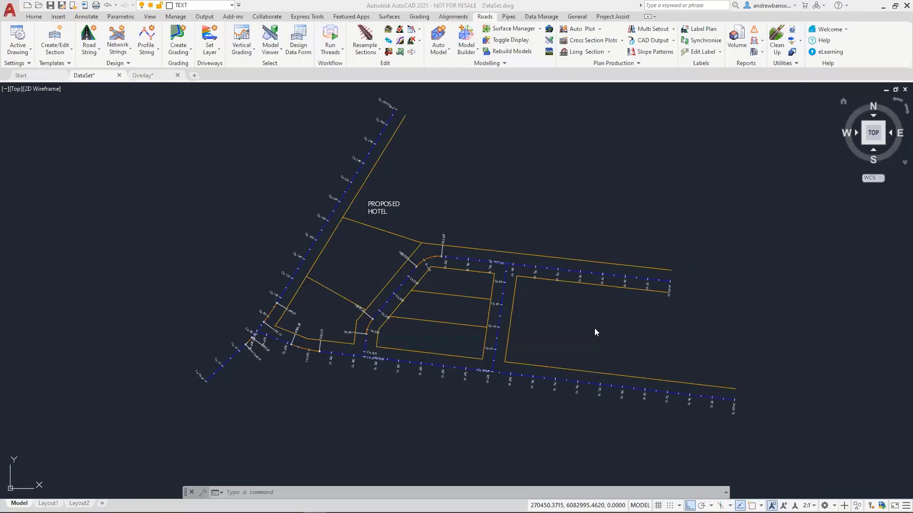
middle_drag(533, 213, 508, 217)
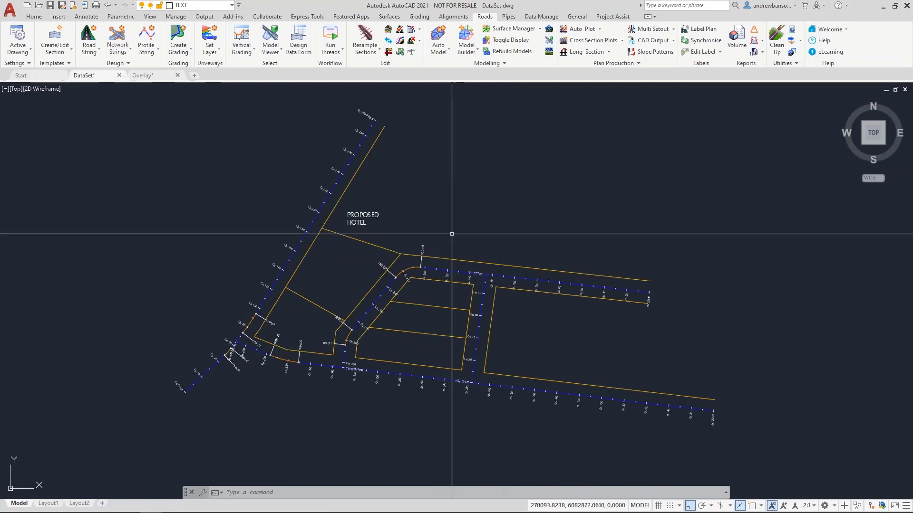
scroll(444, 235, up, 3)
scroll(398, 204, down, 1)
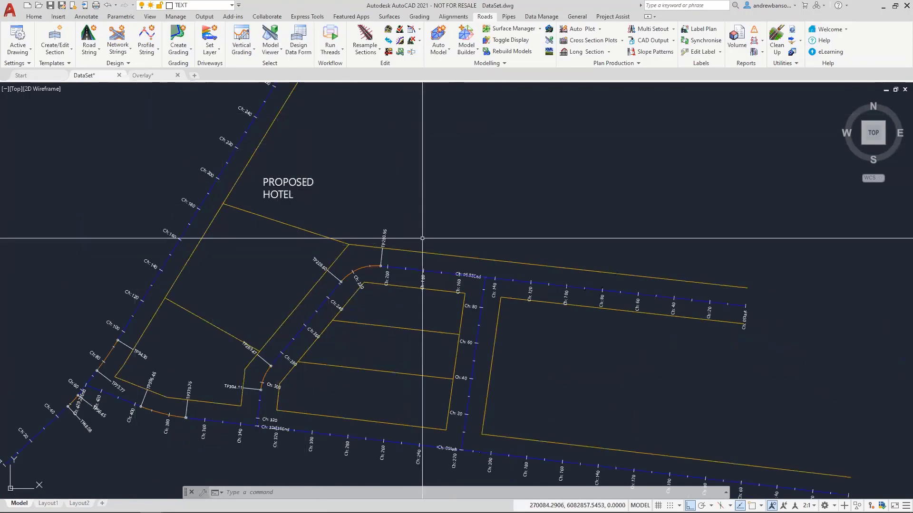
scroll(470, 272, down, 2)
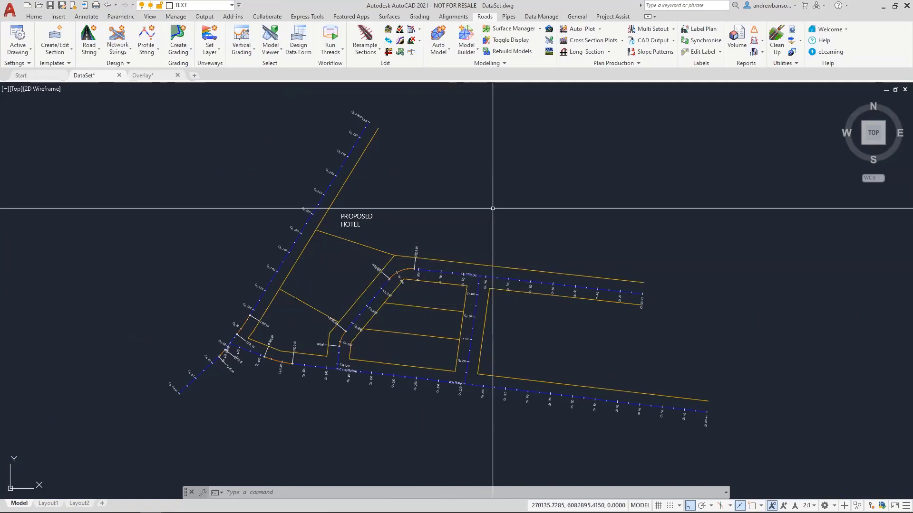
scroll(477, 243, down, 3)
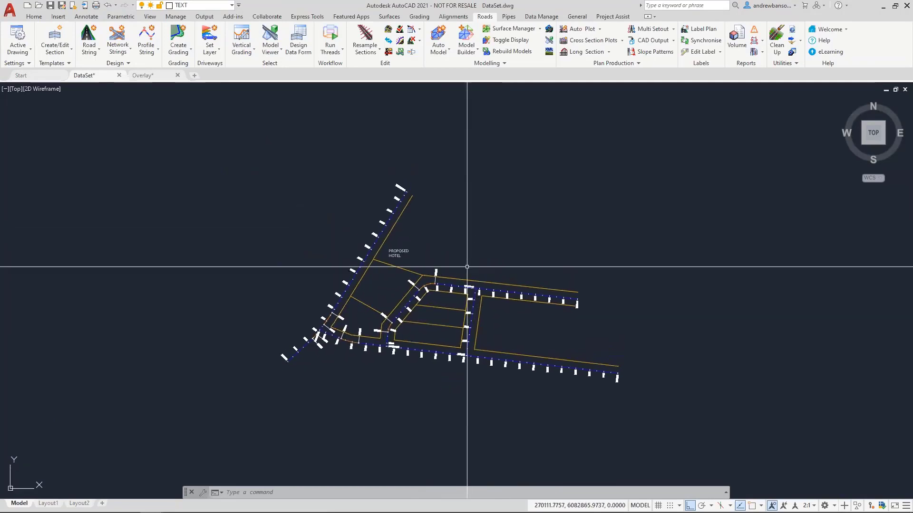
scroll(461, 264, up, 3)
Start a satellite surface with the NationalGridsAustralia category and GDA1994MGAZone56 coordinate system, and confirm the setup to load the satellite map
click(389, 16)
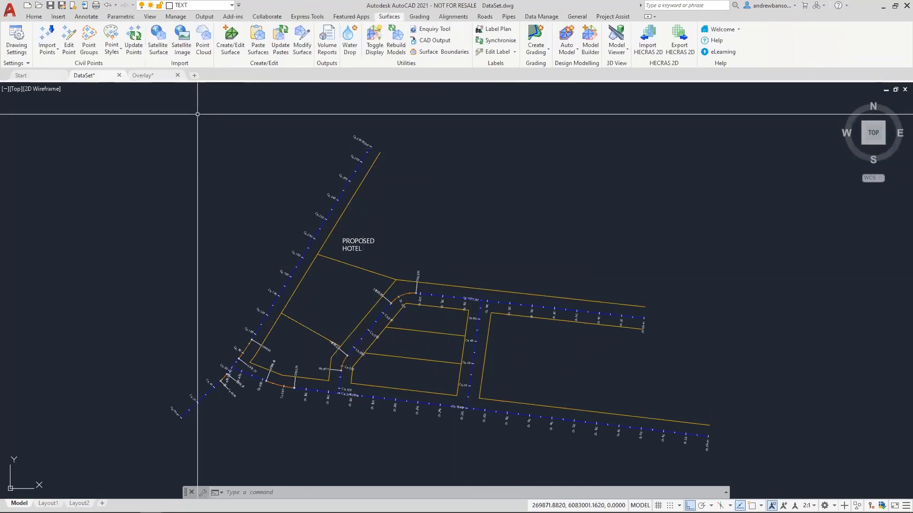
click(159, 53)
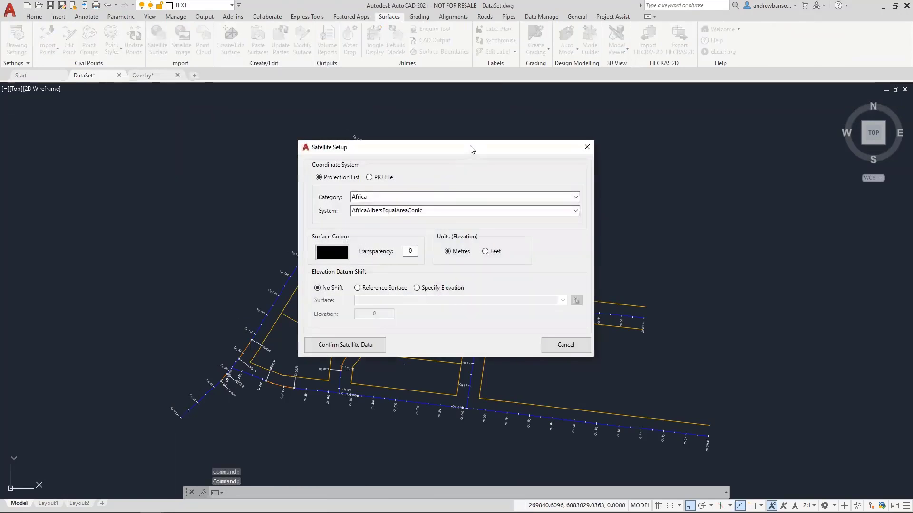
drag(470, 149, 517, 150)
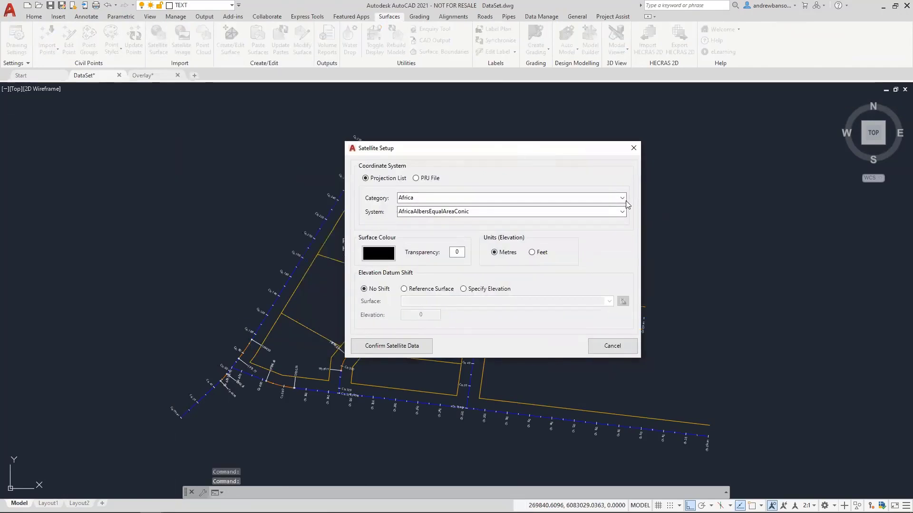
click(622, 198)
click(470, 278)
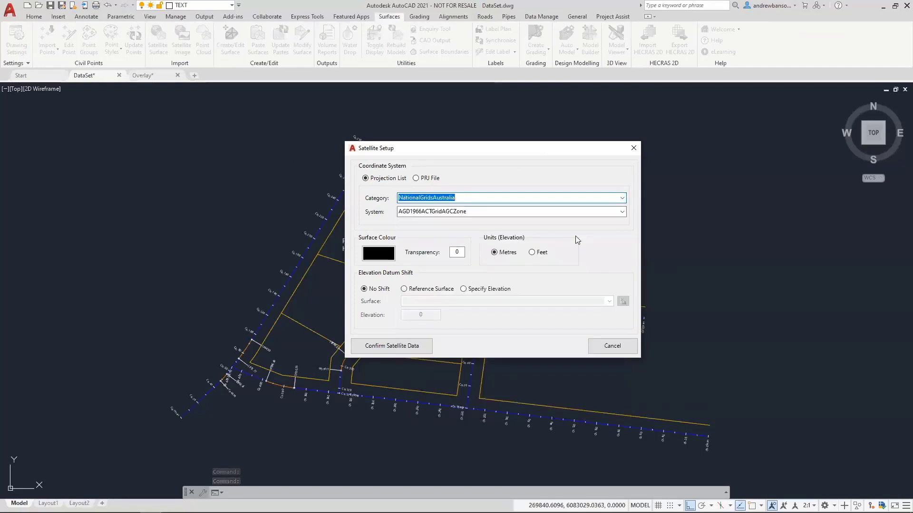
click(621, 211)
drag(621, 241, 627, 362)
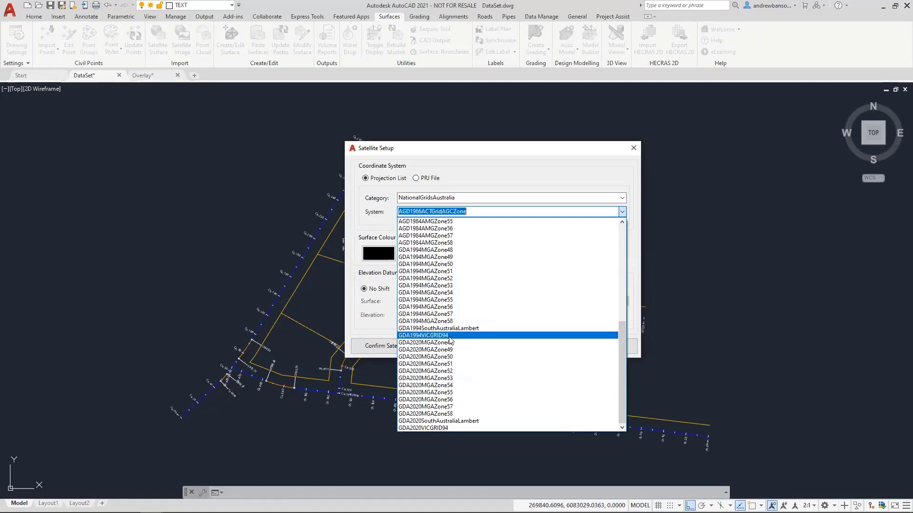
click(418, 308)
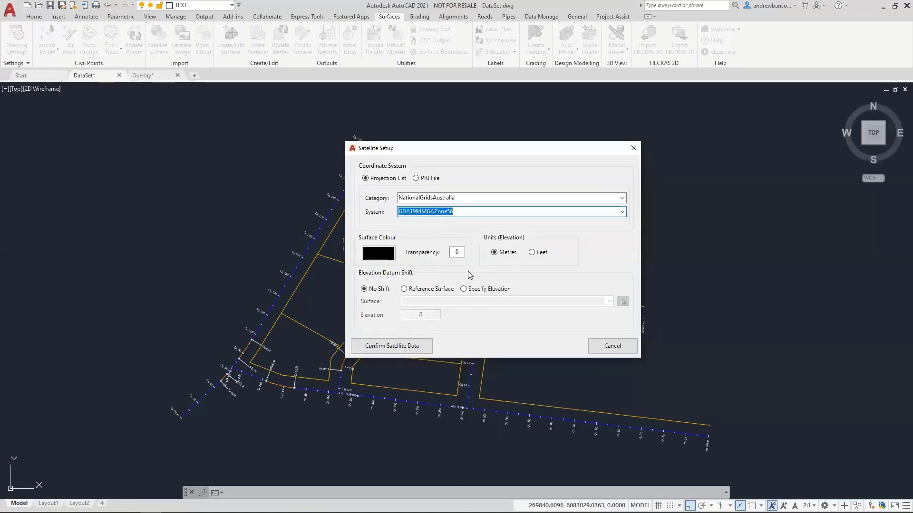
click(410, 351)
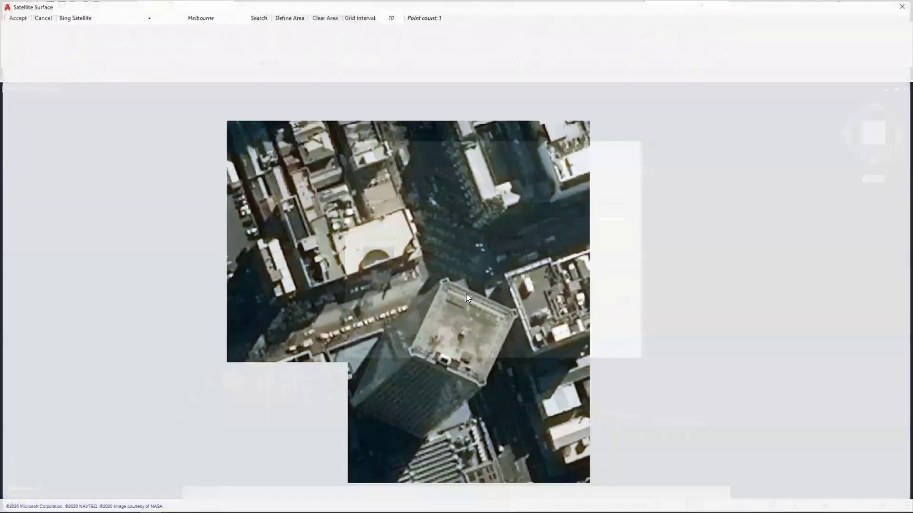
Search the satellite map for mollymook
drag(213, 17, 183, 18)
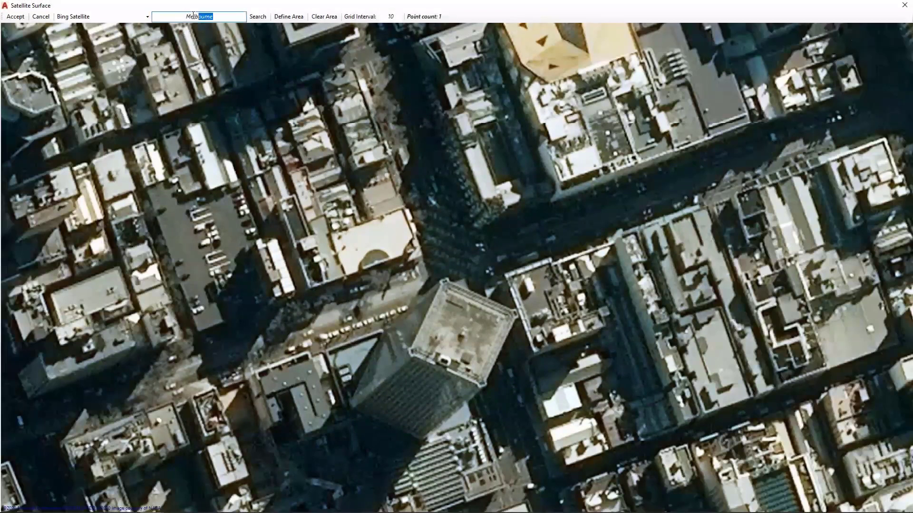
text(mollymook)
click(260, 19)
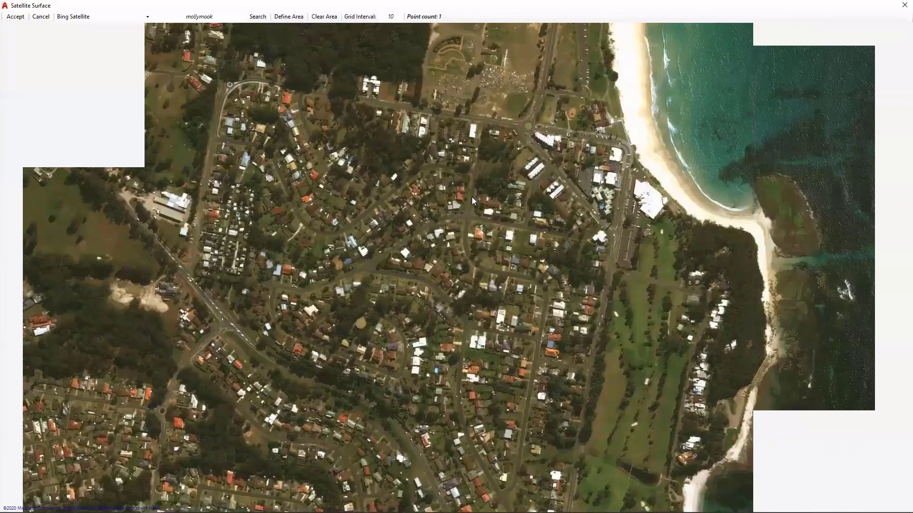
Define a rectangular surface area around the open grassed site beside the main road, including the adjoining warehouses and housing streets
drag(472, 328, 450, 78)
drag(457, 262, 451, 184)
scroll(452, 183, down, 1)
drag(481, 302, 465, 124)
drag(418, 347, 490, 124)
scroll(458, 262, up, 1)
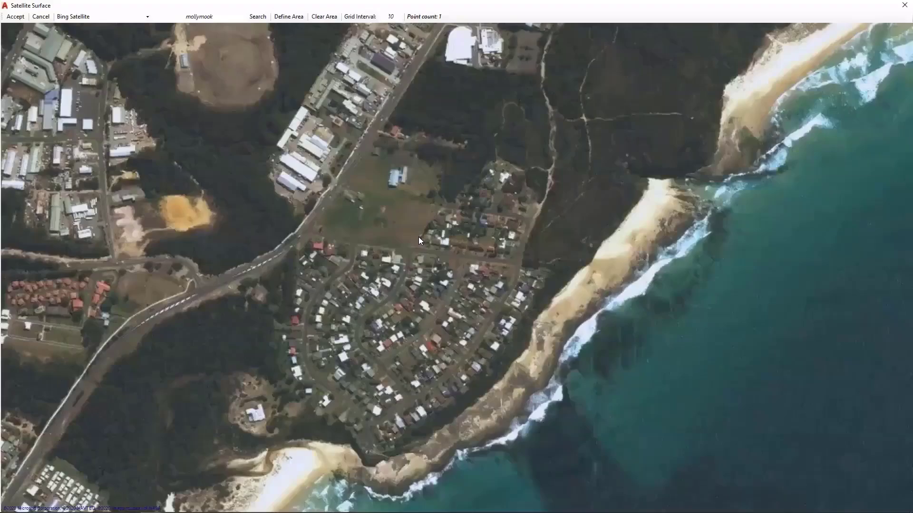
scroll(418, 237, up, 1)
drag(392, 155, 365, 220)
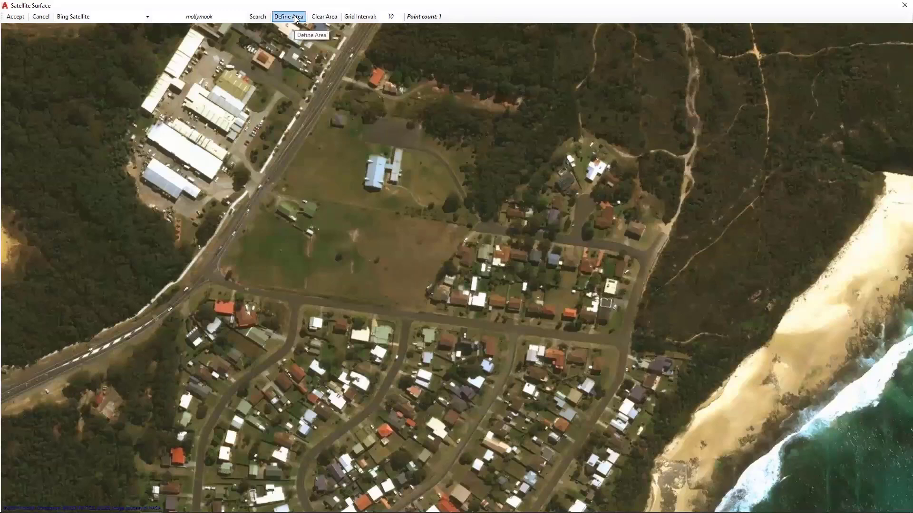
drag(336, 192, 389, 245)
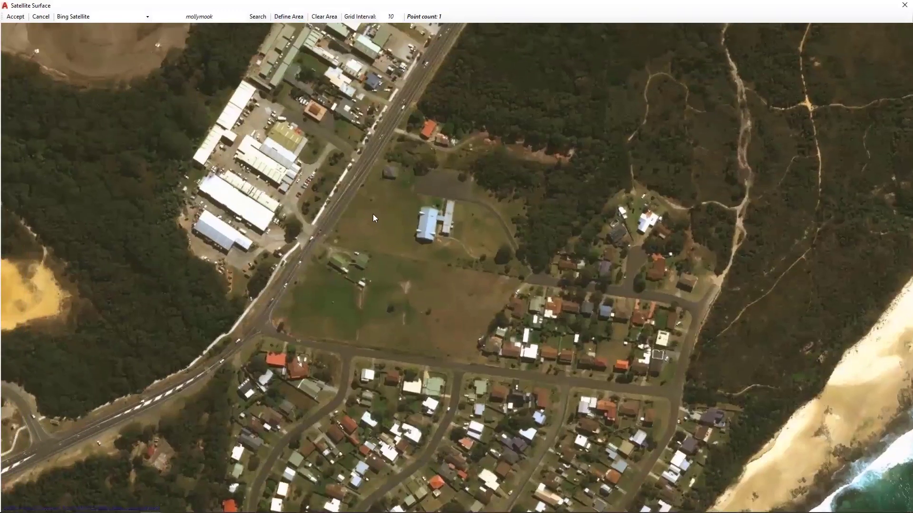
click(287, 16)
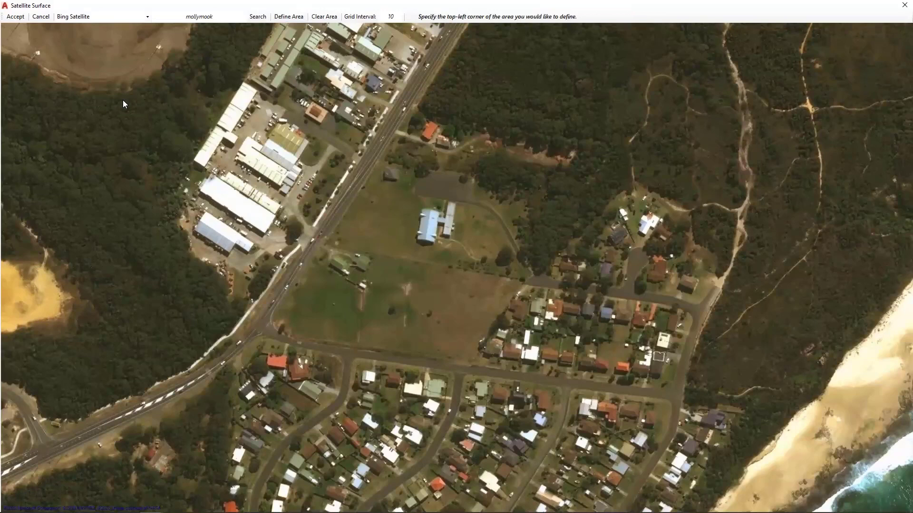
click(699, 454)
drag(697, 455, 572, 375)
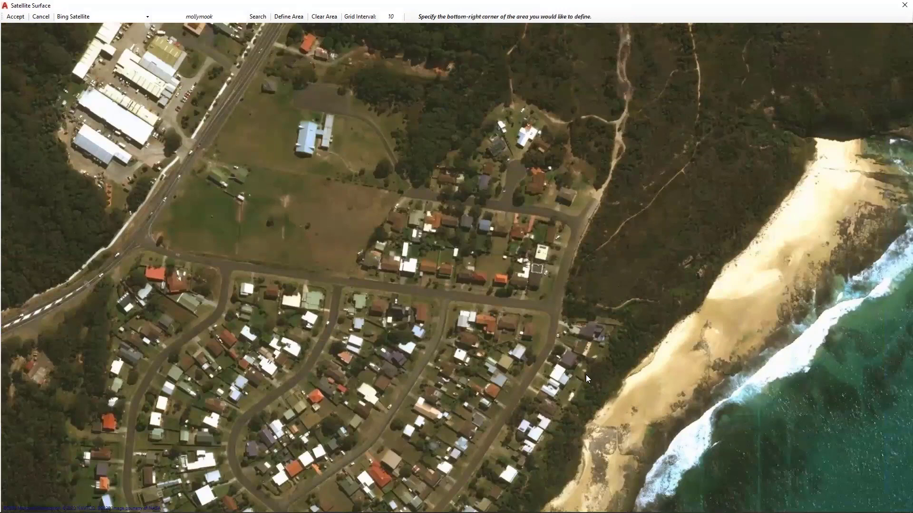
click(586, 374)
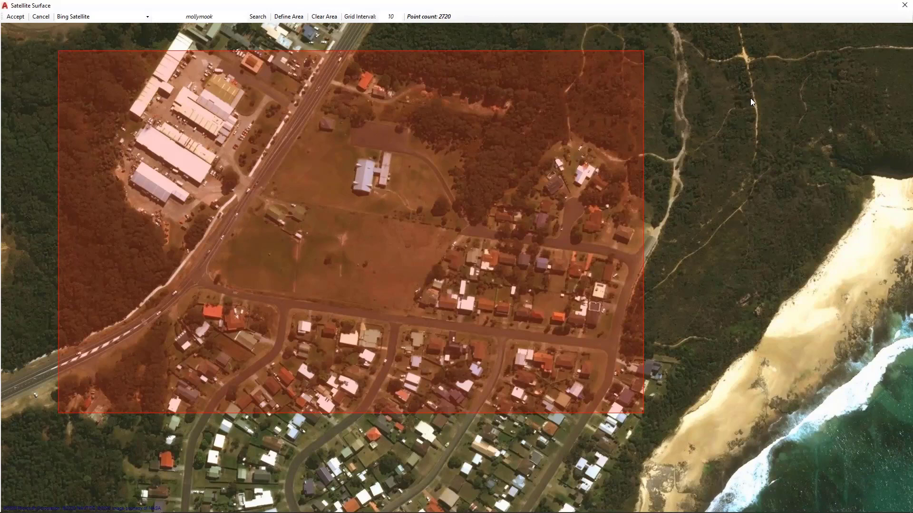
Switch the imagery source to Google Satellite and accept the defined area, declining the lower-quality aerial imagery download
double_click(482, 11)
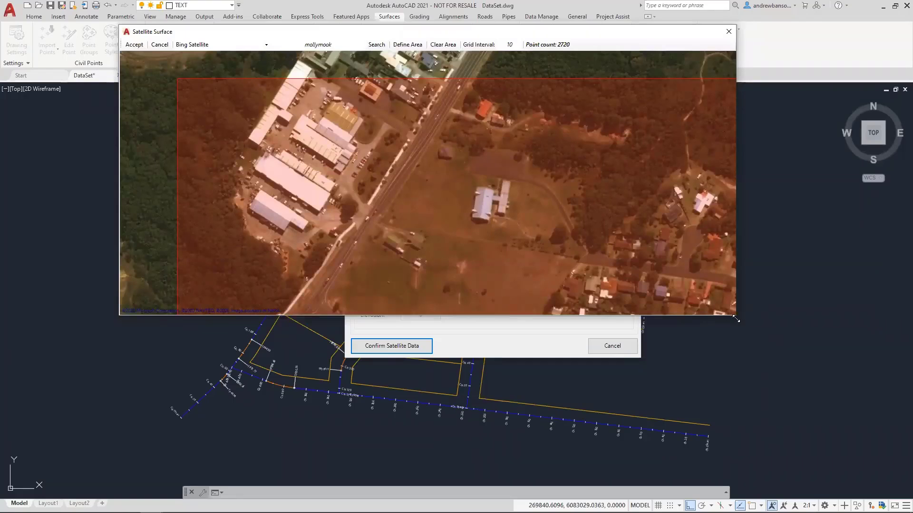
drag(735, 318, 776, 459)
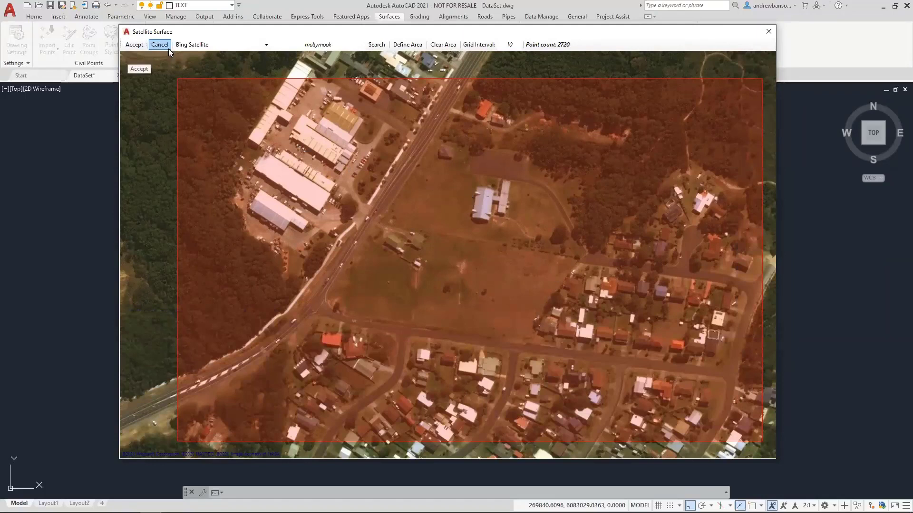
click(260, 45)
click(227, 70)
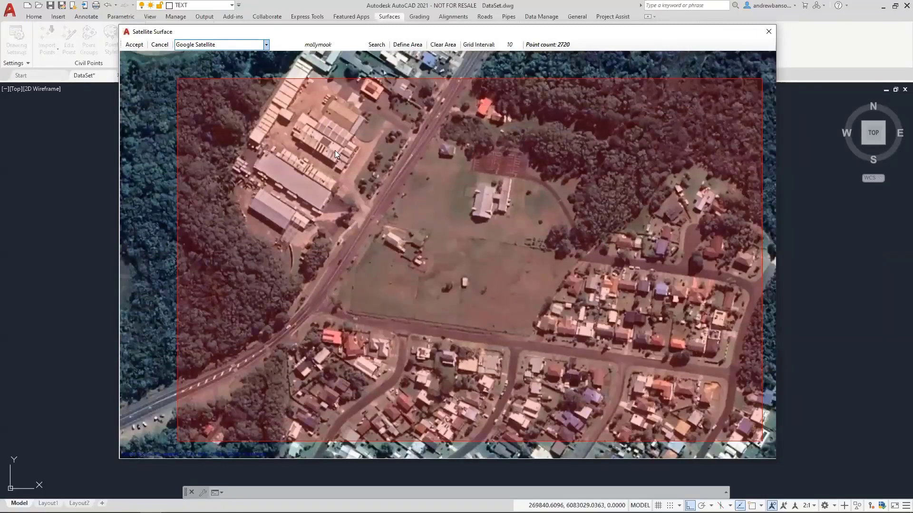
click(134, 44)
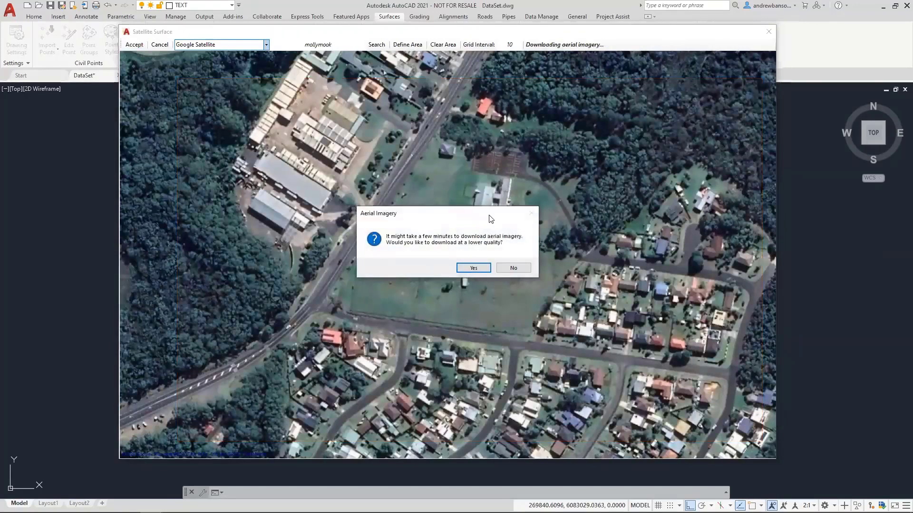
drag(483, 217, 481, 201)
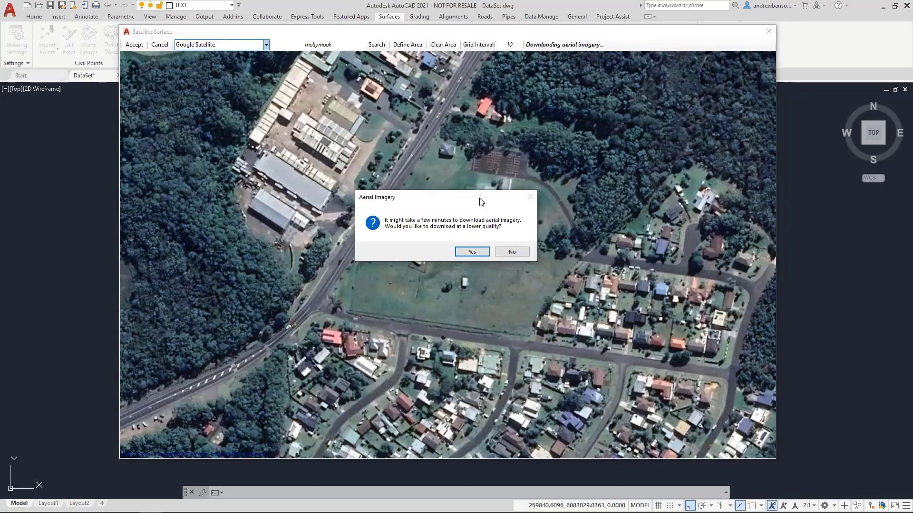
click(517, 252)
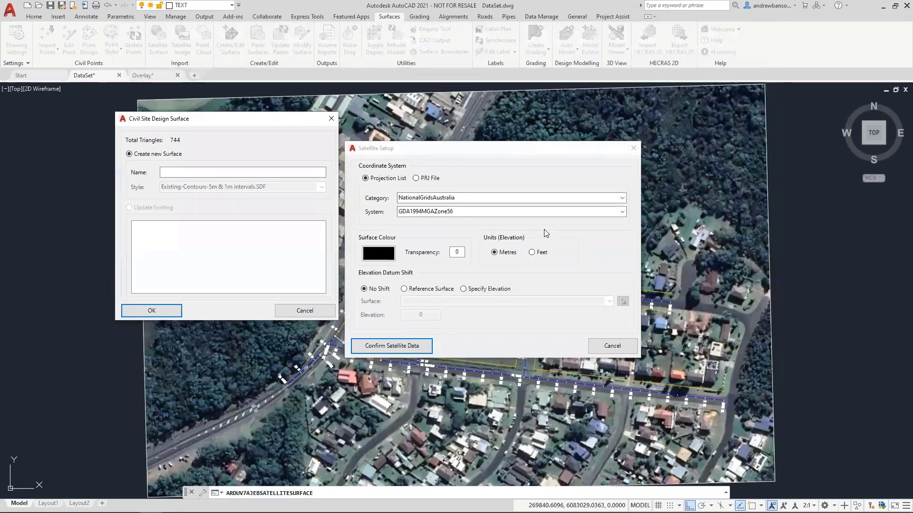
Create a new surface named NS from the satellite data
drag(206, 120, 608, 211)
click(606, 262)
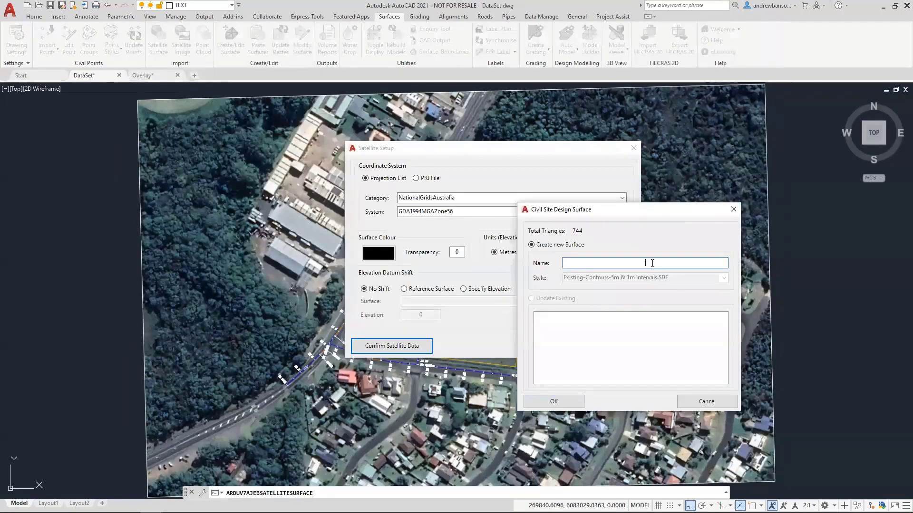
text(NS)
click(564, 399)
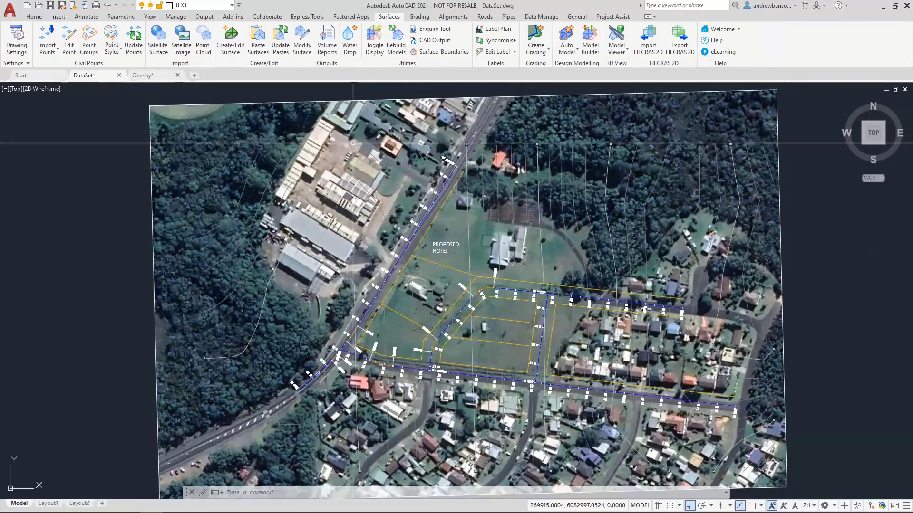
scroll(370, 187, down, 1)
scroll(370, 188, up, 1)
scroll(372, 189, down, 2)
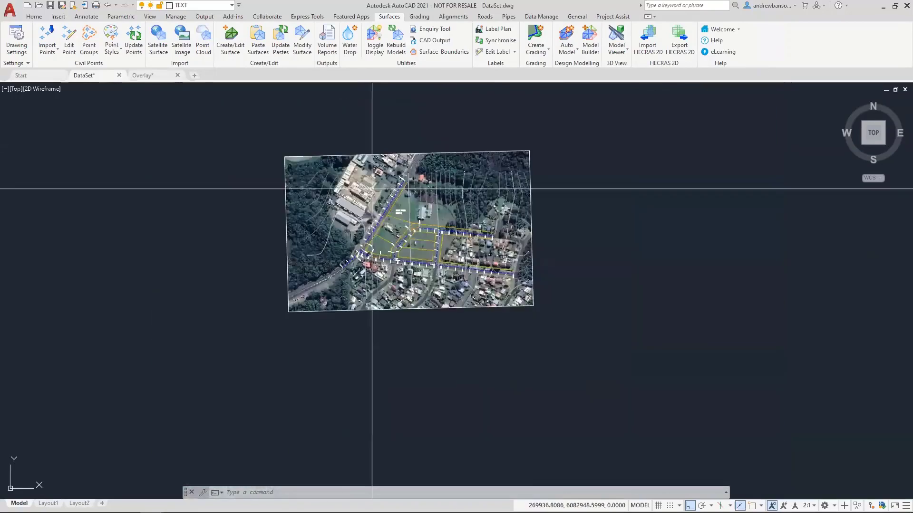
scroll(317, 190, up, 2)
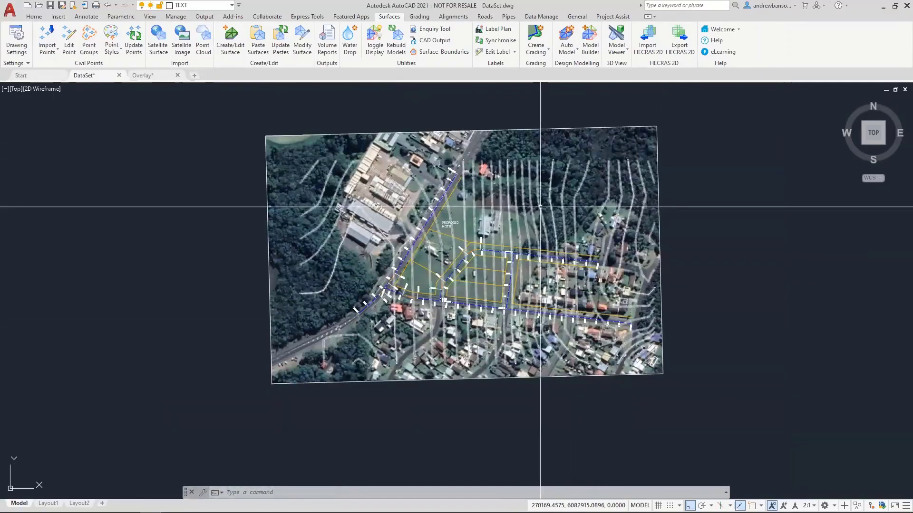
middle_drag(535, 215, 531, 225)
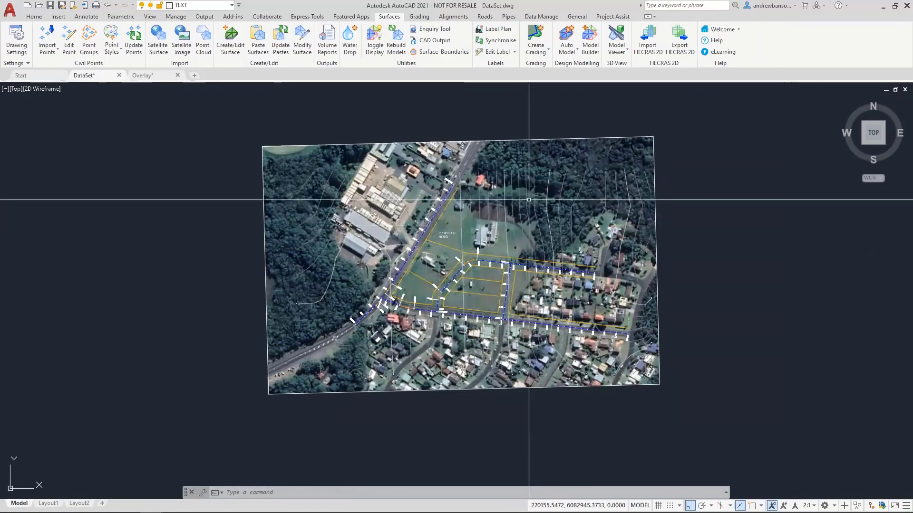
middle_drag(534, 201, 563, 209)
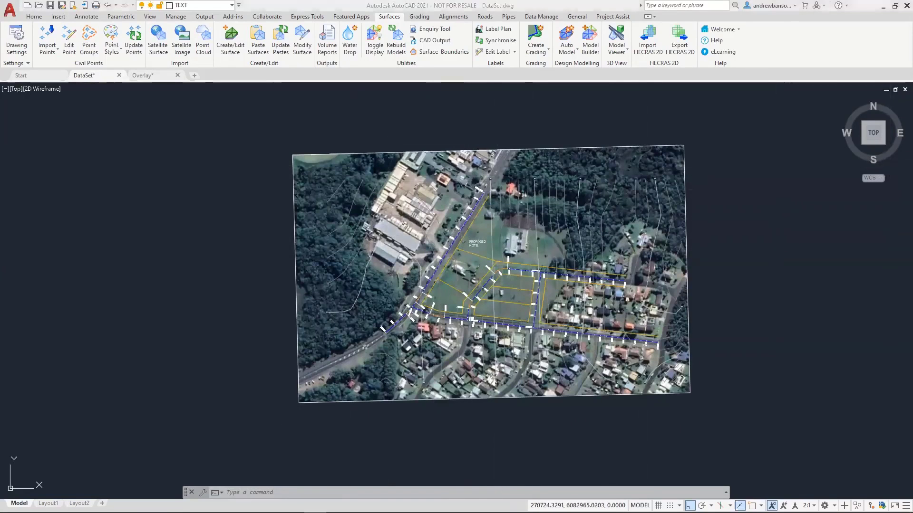
scroll(554, 299, up, 2)
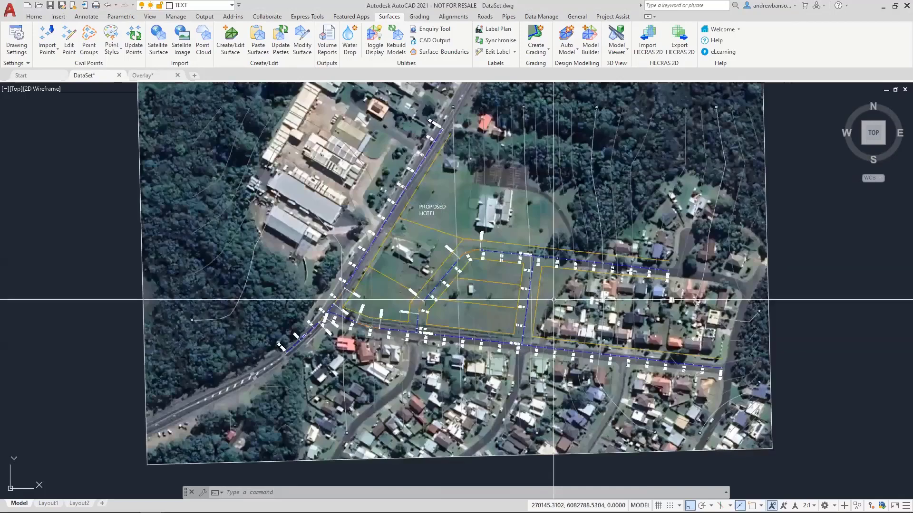
Run Project Assist on the drawing and confirm Main Road, Road A, Road B and Road C as Road String alignments
click(600, 17)
click(12, 36)
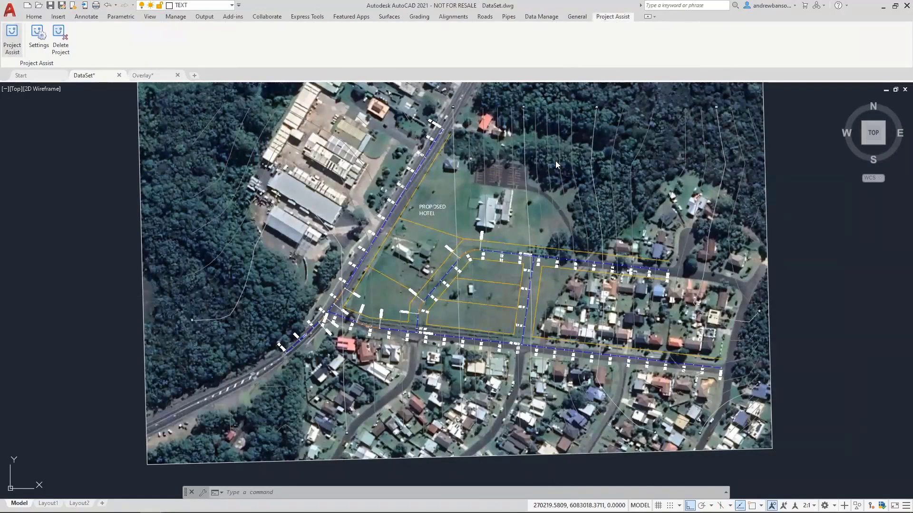
click(572, 260)
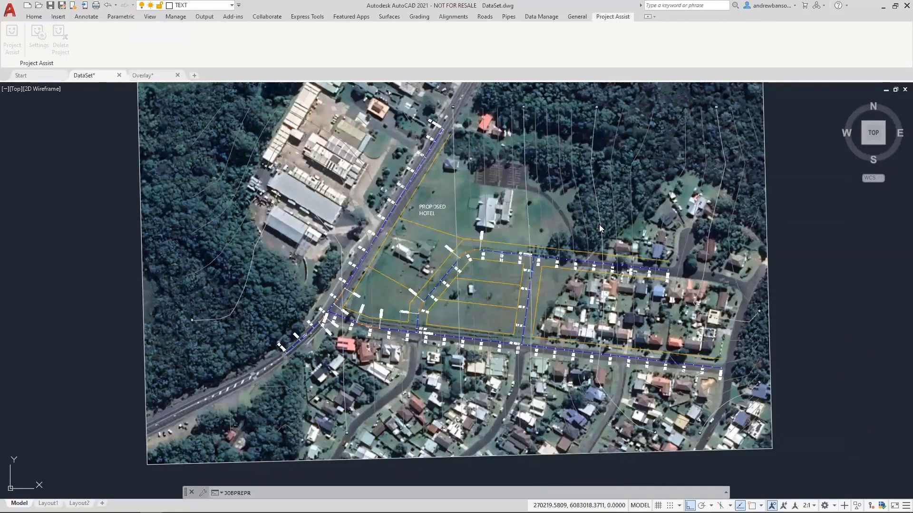
click(732, 345)
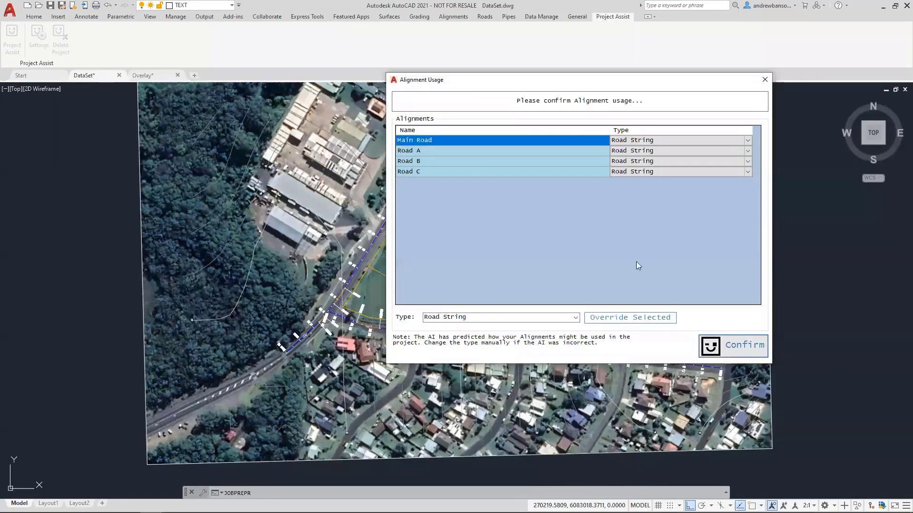
Prep the job with the Road - 6m template kept for Main Road and Road A, and close the generated project report
scroll(798, 223, down, 3)
scroll(799, 231, up, 3)
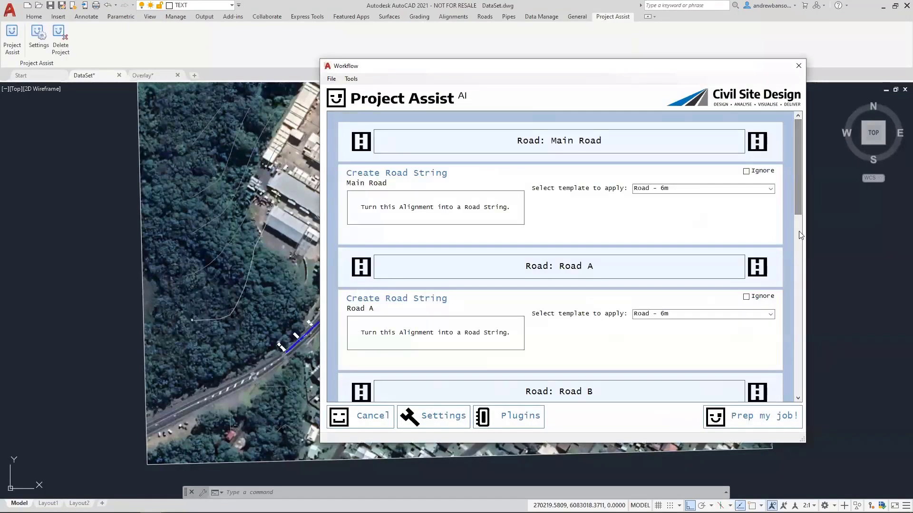
click(773, 414)
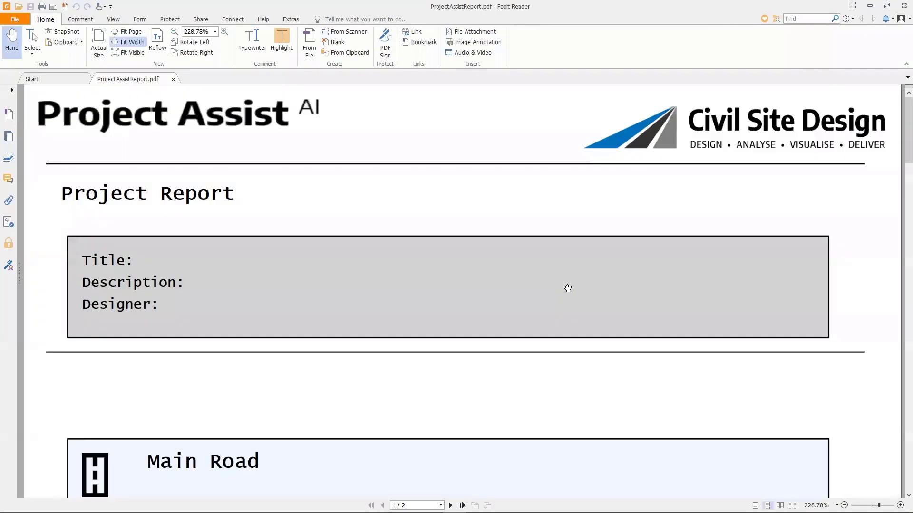
click(903, 6)
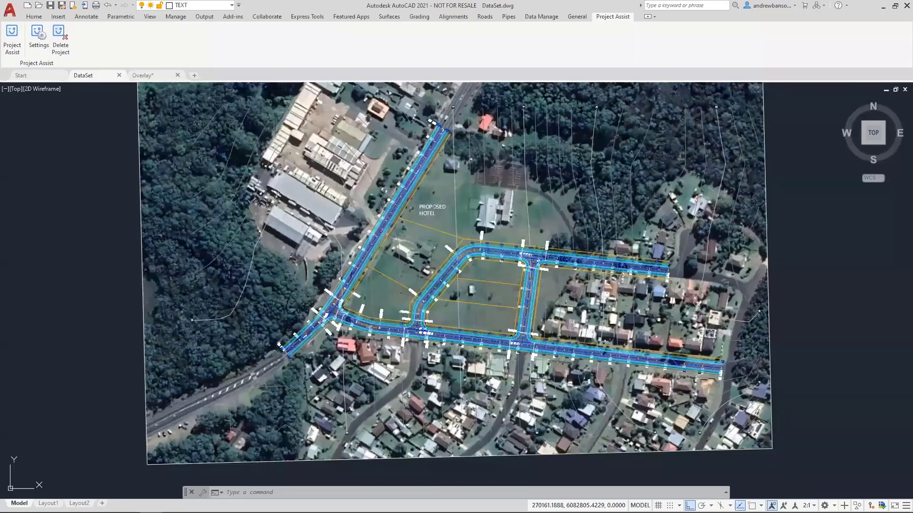
Check the generated road strings and intersections in plan around the proposed hotel site, and save the drawing
middle_drag(476, 212, 477, 247)
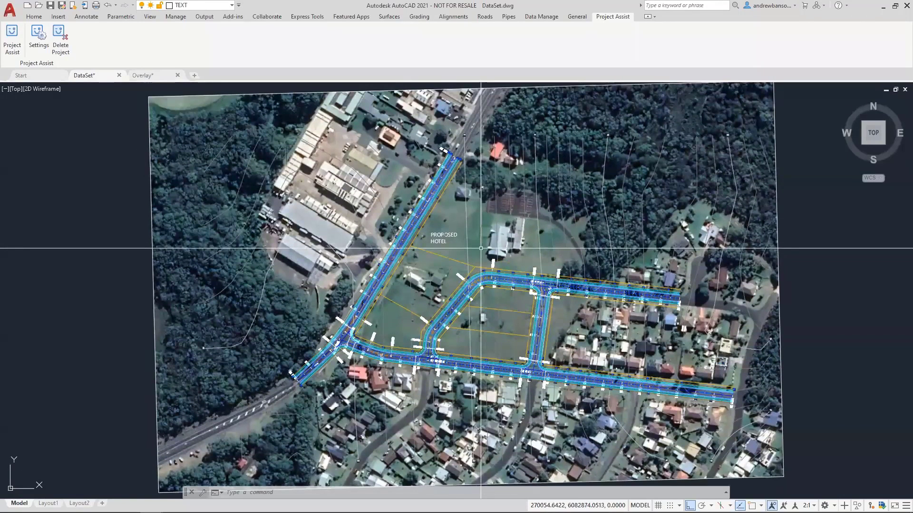
middle_drag(432, 172, 431, 157)
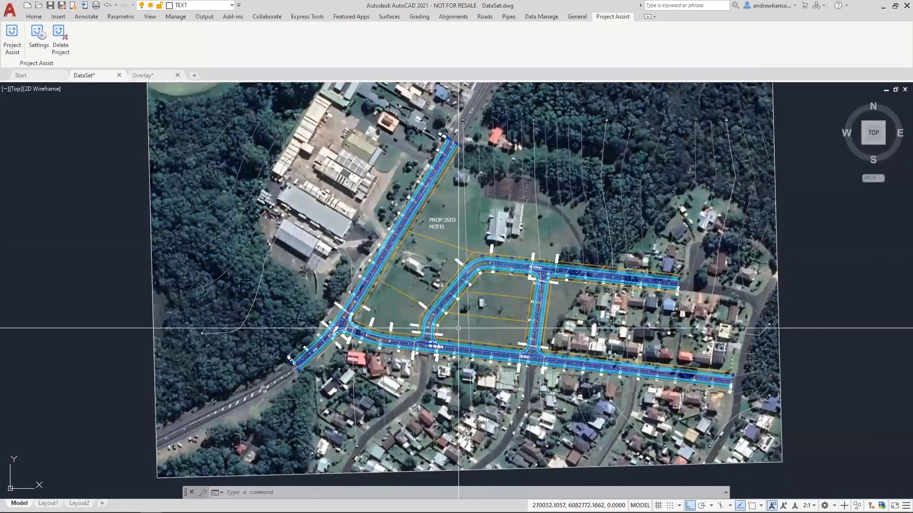
scroll(461, 326, up, 4)
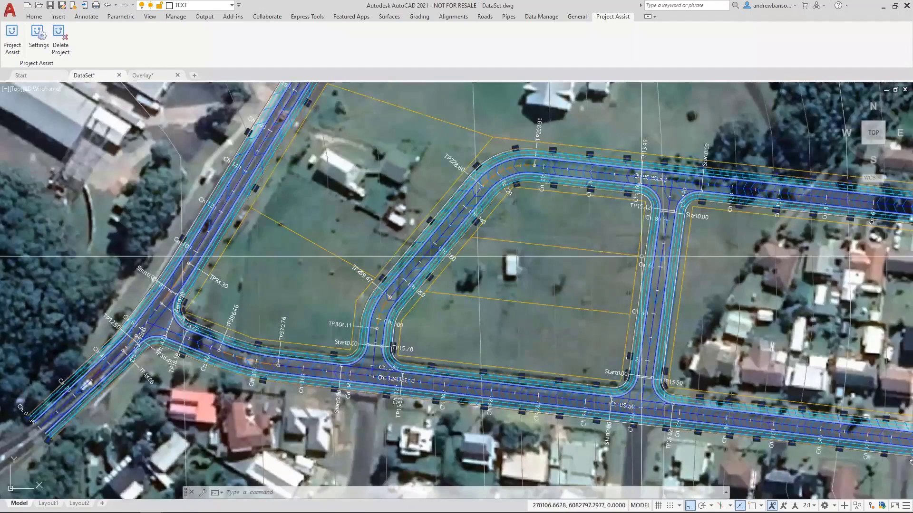
click(485, 16)
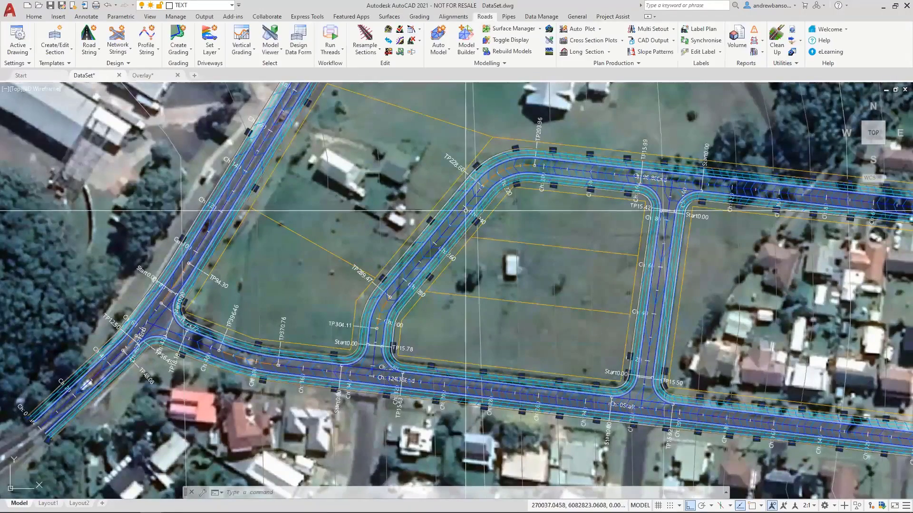
scroll(466, 211, down, 2)
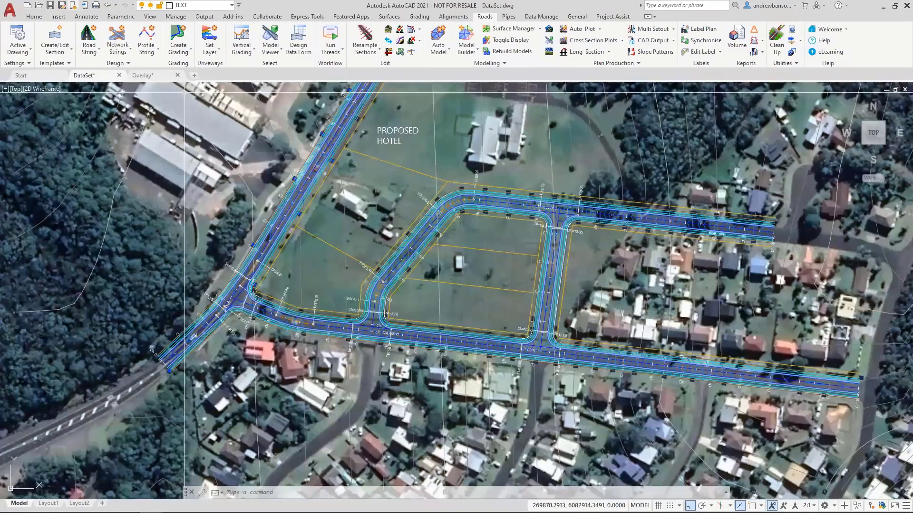
click(50, 5)
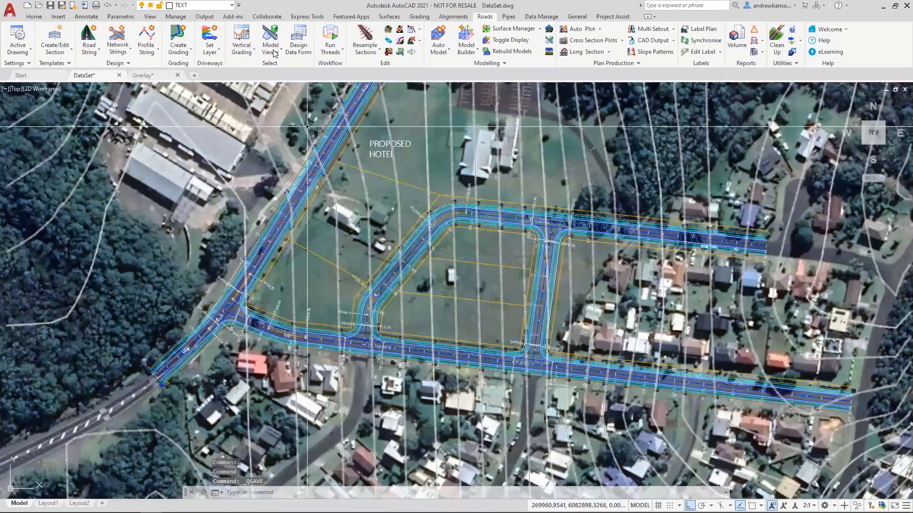
Launch the Model Viewer for the road design, bringing up its surface display settings
click(274, 52)
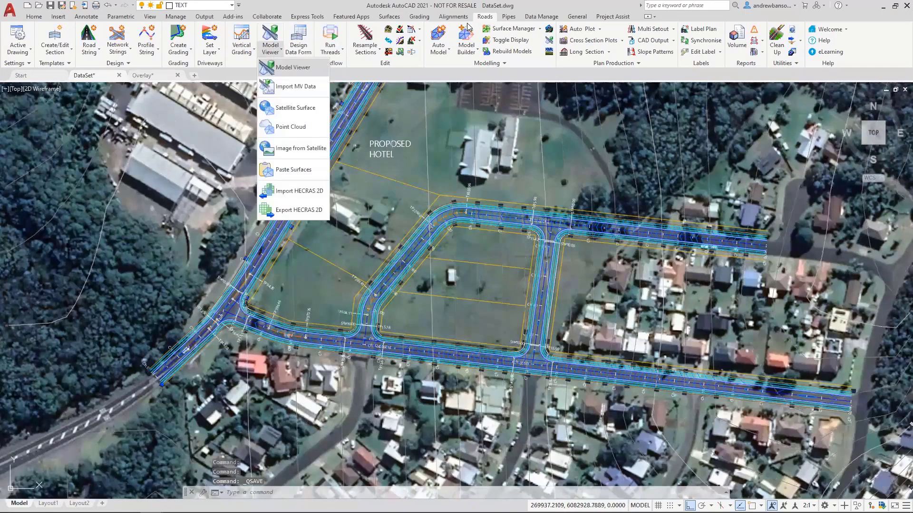
click(389, 16)
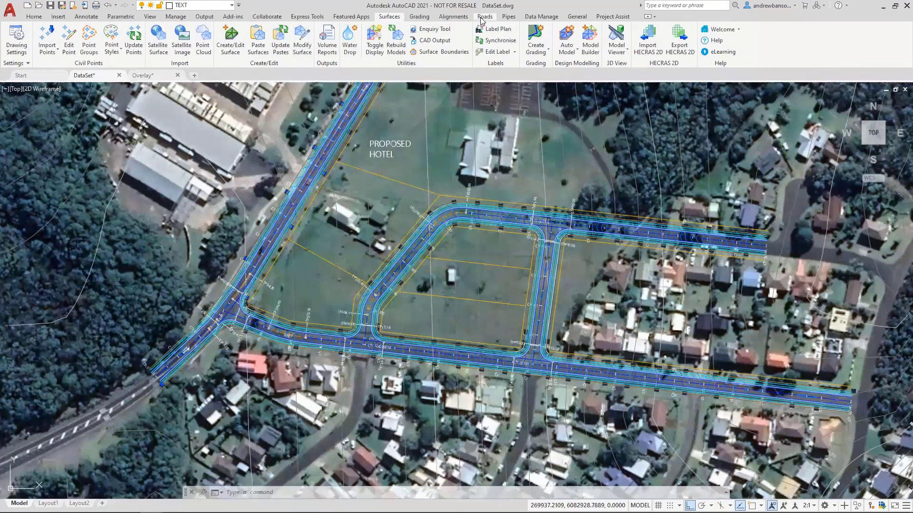
click(484, 16)
click(272, 50)
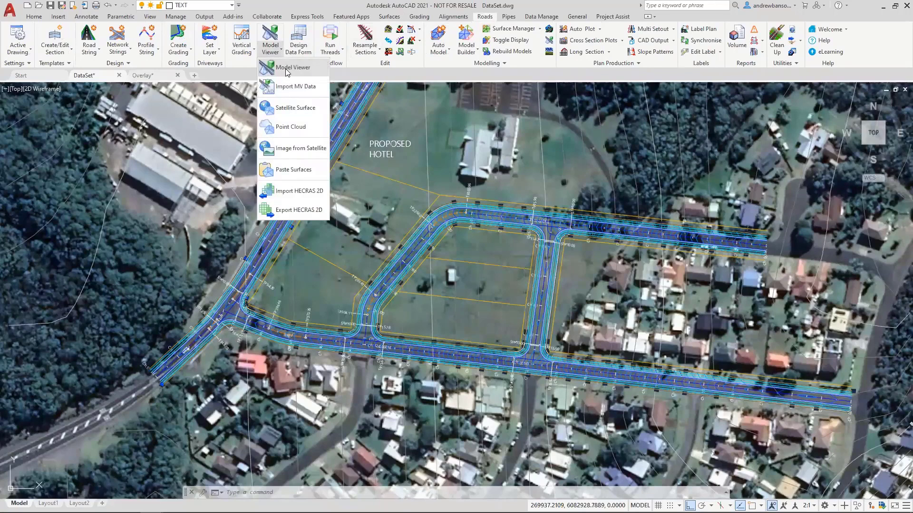
click(287, 71)
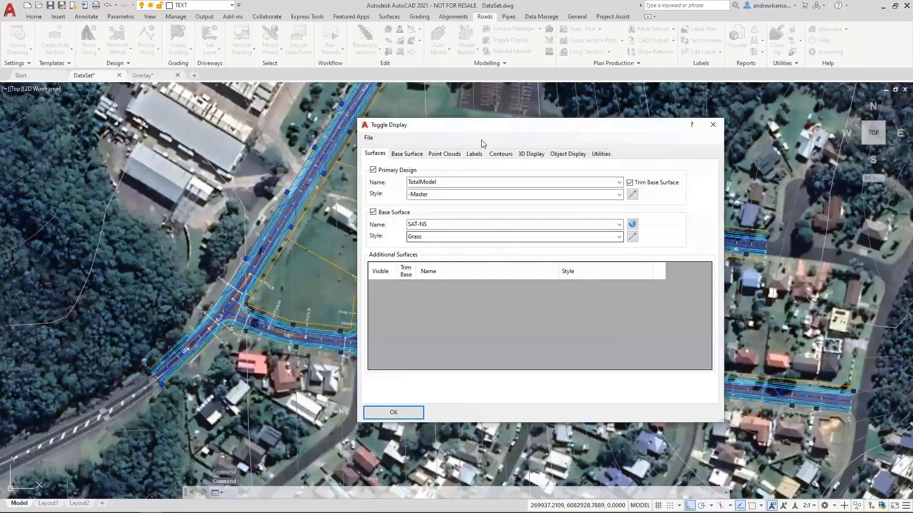
Set the style of base surface SAT-NS to Image from Satellite (Aerial Photo) and apply the display settings
drag(487, 128, 426, 100)
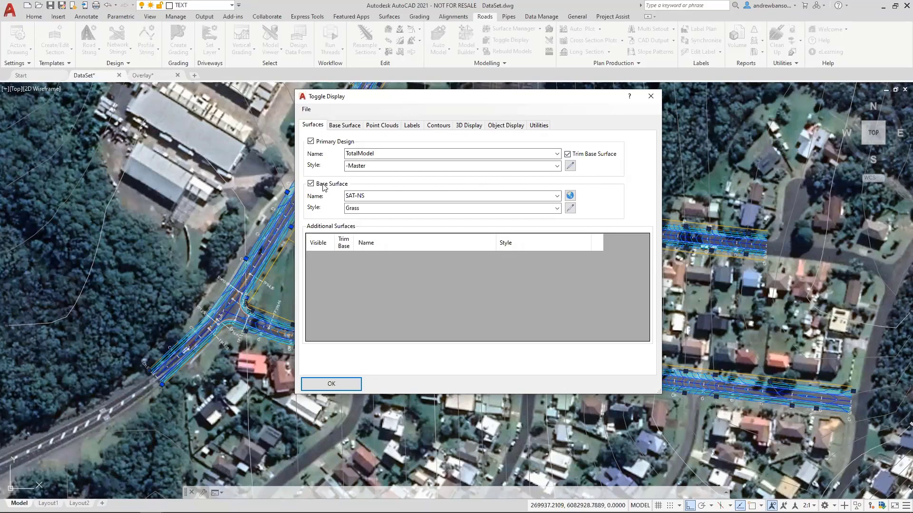
click(557, 210)
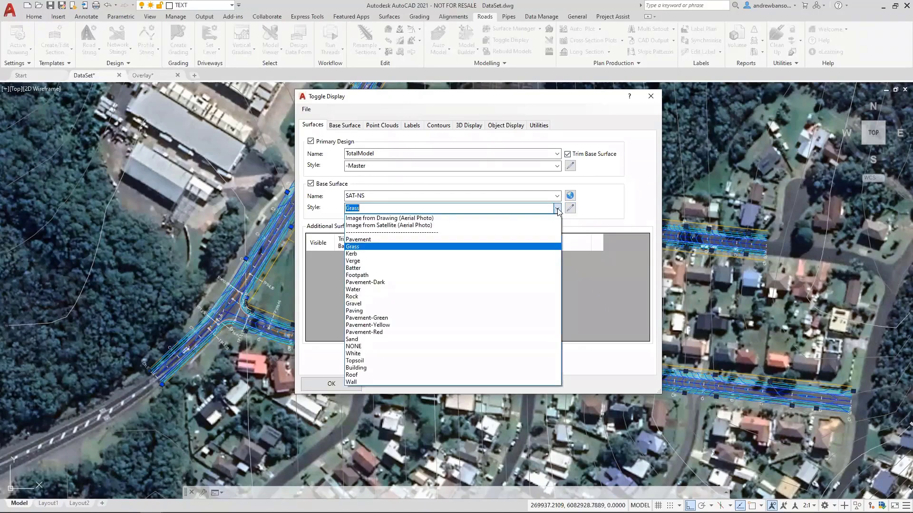
click(404, 226)
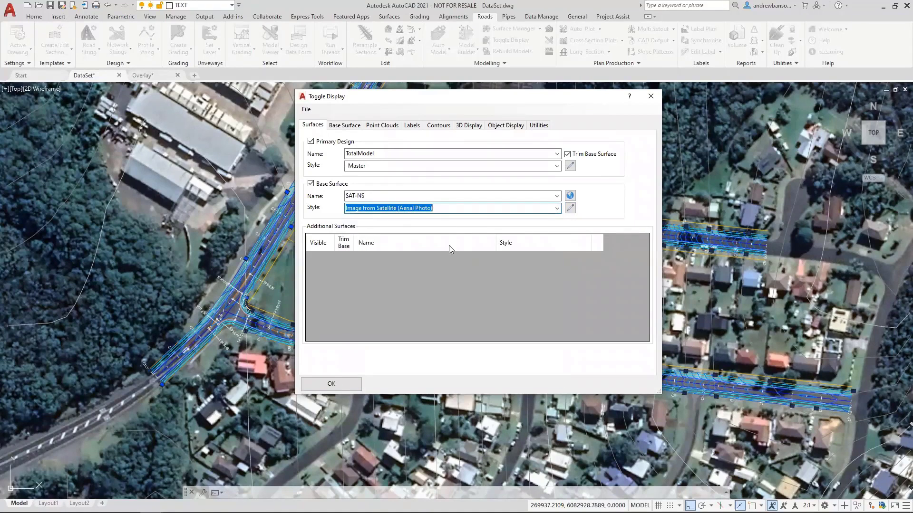
click(342, 381)
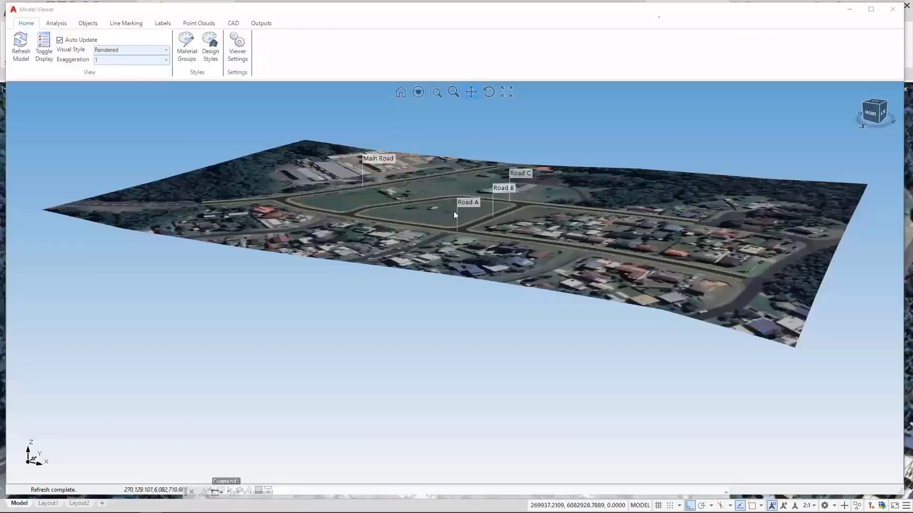
Examine the rendered 3D model along Main Road, including its intersection, kerbs, footpaths and verges against the draped aerial photo
mouse_move(454, 211)
mouse_down()
mouse_move(444, 187)
mouse_move(444, 244)
mouse_move(458, 225)
mouse_up()
scroll(459, 224, up, 5)
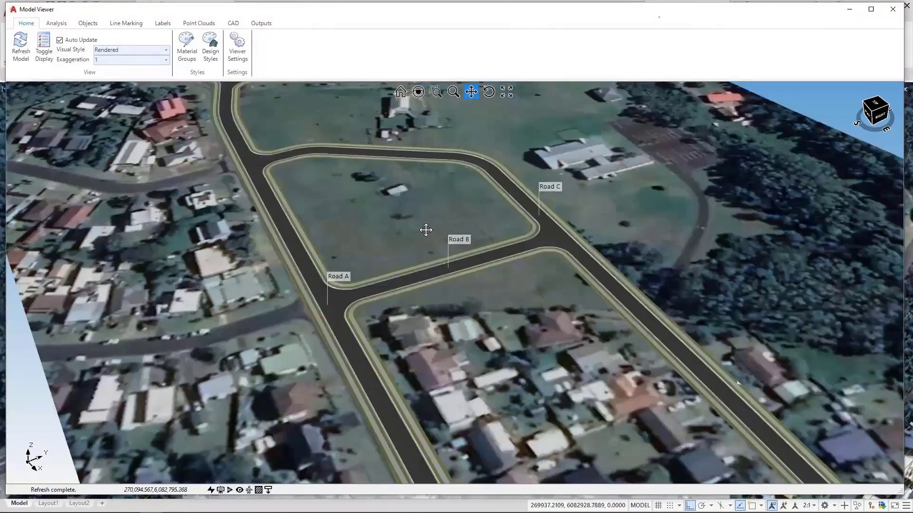
middle_drag(426, 230, 509, 230)
drag(508, 230, 713, 269)
middle_drag(405, 250, 420, 234)
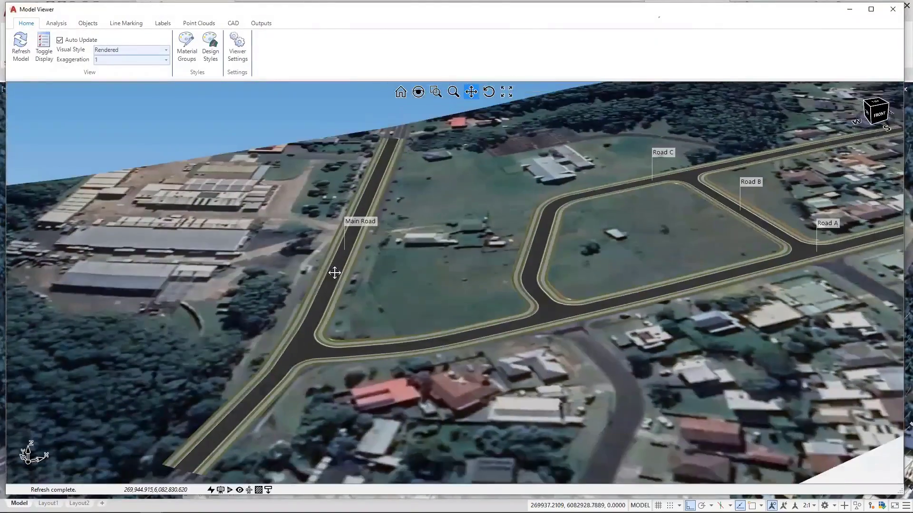
scroll(327, 275, up, 5)
middle_drag(326, 275, 339, 262)
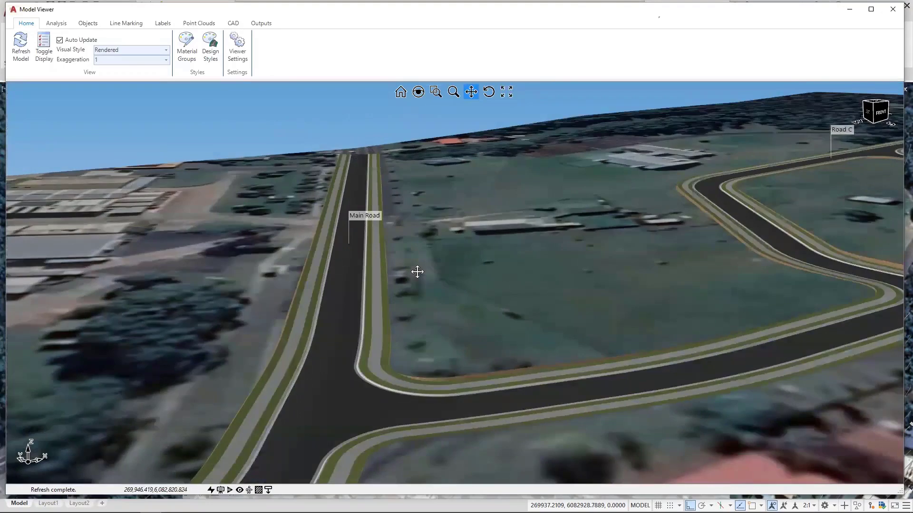
middle_drag(418, 272, 391, 275)
scroll(339, 266, up, 5)
scroll(339, 268, up, 2)
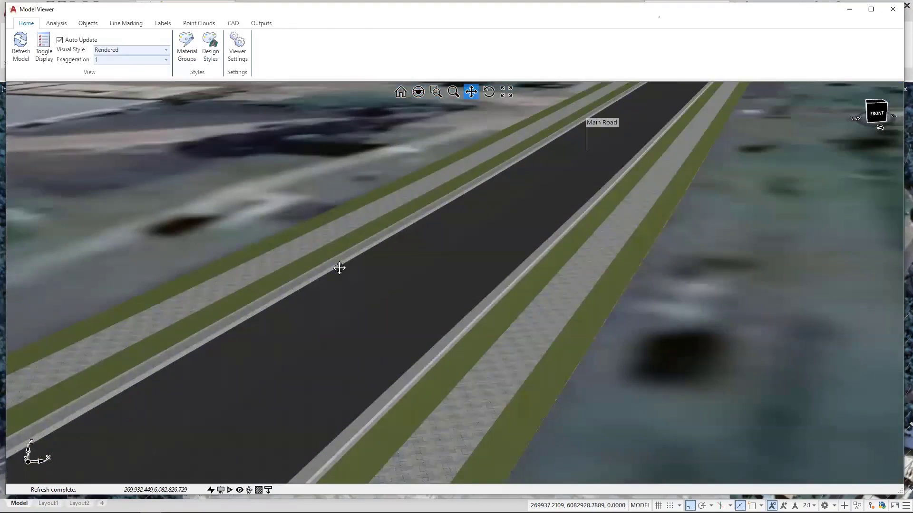
scroll(339, 268, down, 10)
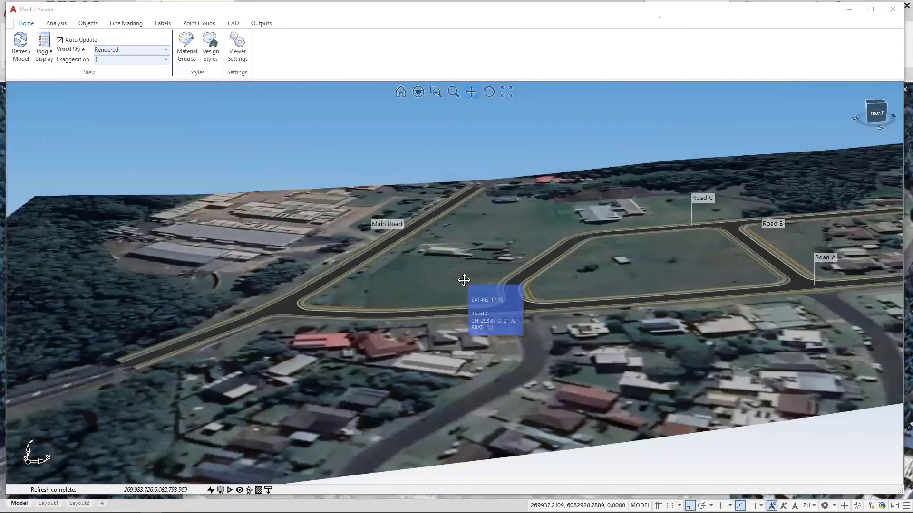
Inspect Road B and its intersections with Road A and Road C in the 3D model, including the verges and batters
middle_drag(423, 280, 381, 294)
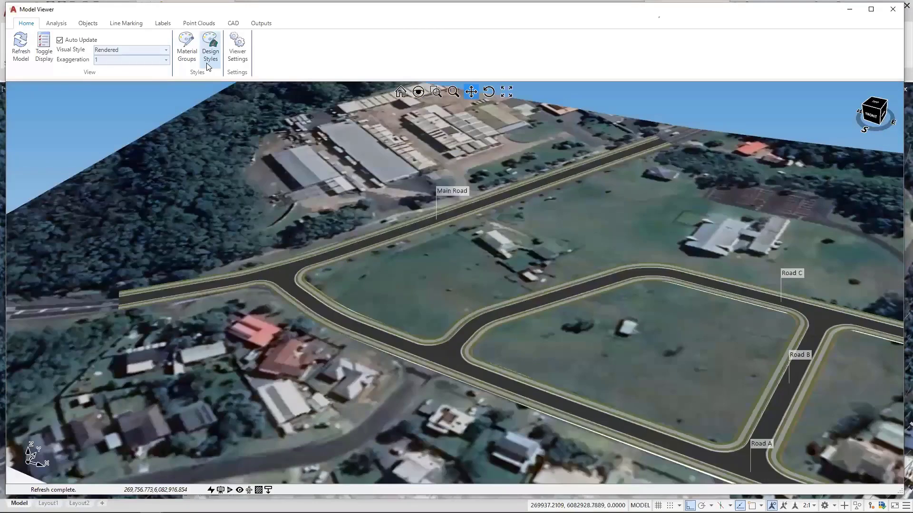
drag(449, 264, 333, 229)
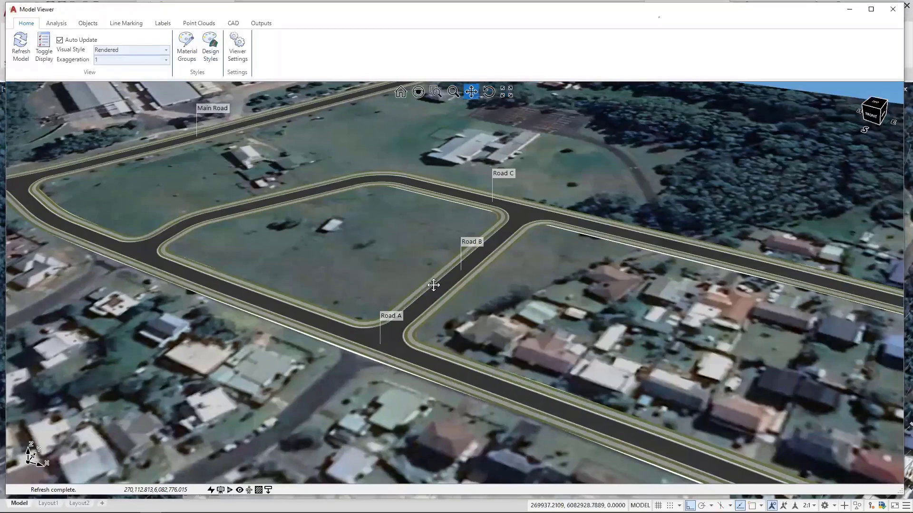
scroll(433, 285, up, 4)
shift+middle_drag(434, 285, 473, 287)
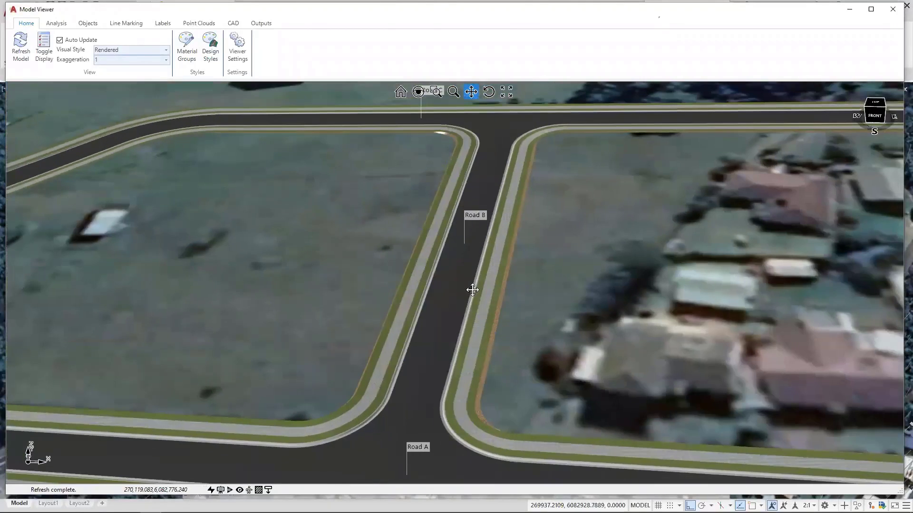
scroll(473, 289, up, 4)
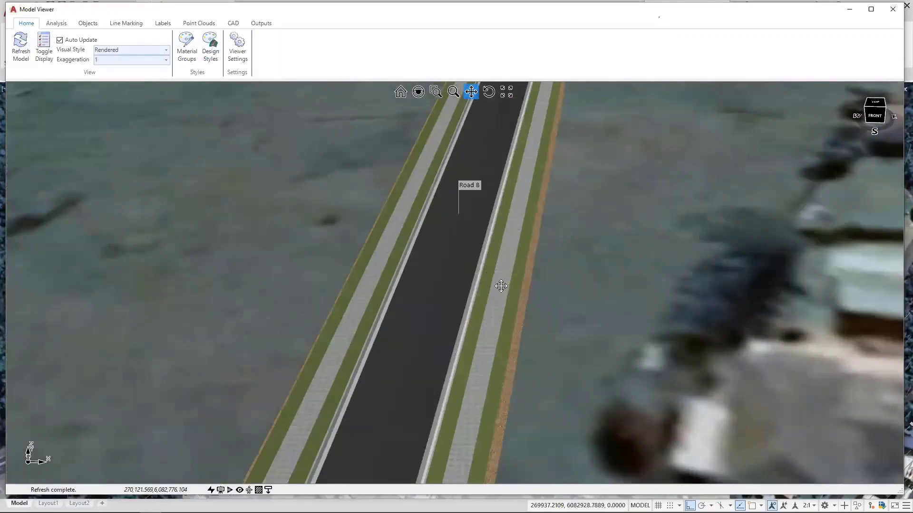
scroll(465, 260, down, 5)
mouse_move(464, 261)
shift+middle_down()
mouse_move(448, 275)
mouse_move(464, 276)
shift+middle_up()
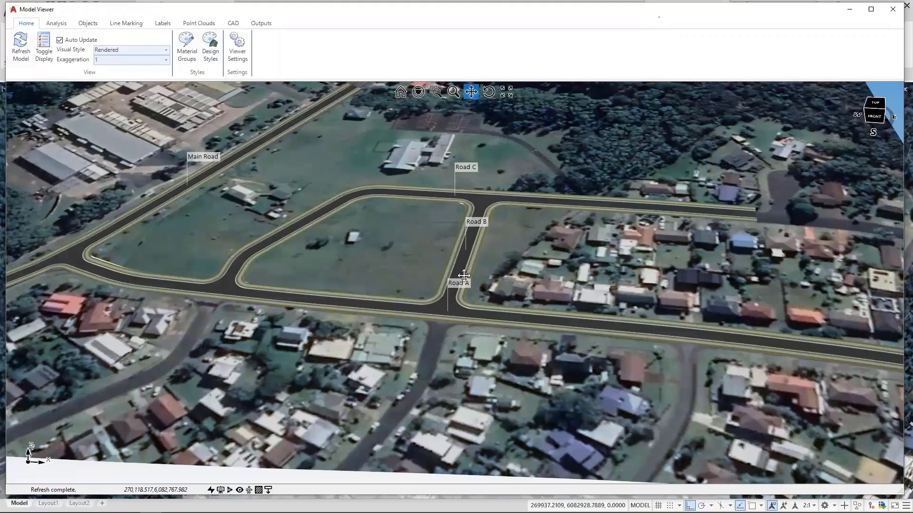
mouse_move(463, 276)
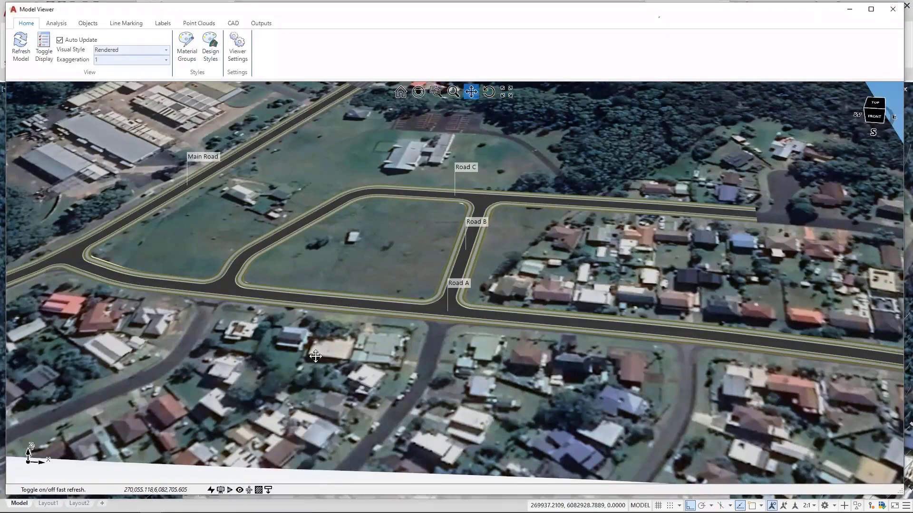
Turn on Fast Refresh mode for the 3D model
drag(321, 301, 230, 294)
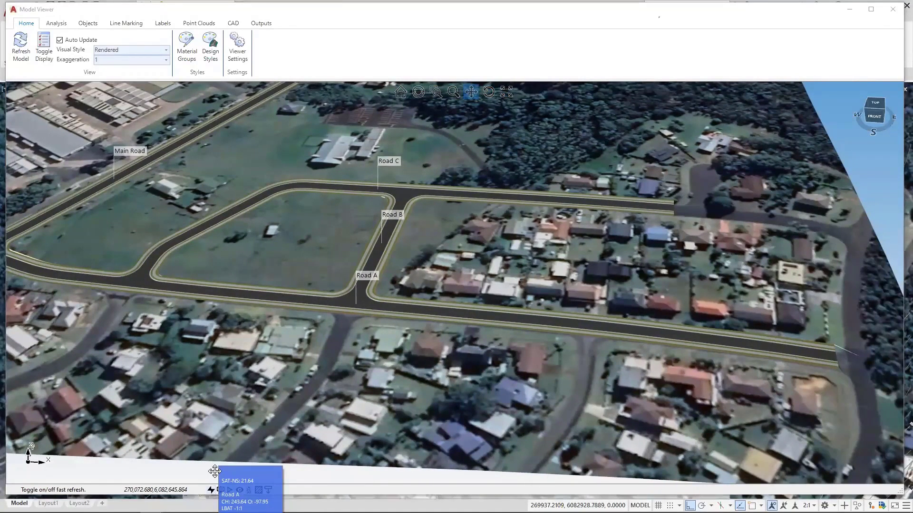
scroll(342, 253, down, 3)
scroll(361, 287, up, 2)
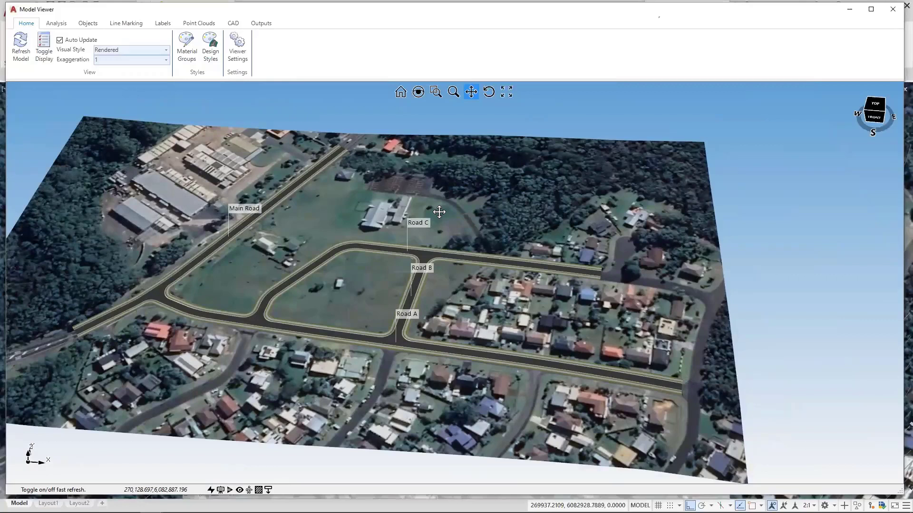
mouse_move(438, 212)
drag(241, 378, 250, 395)
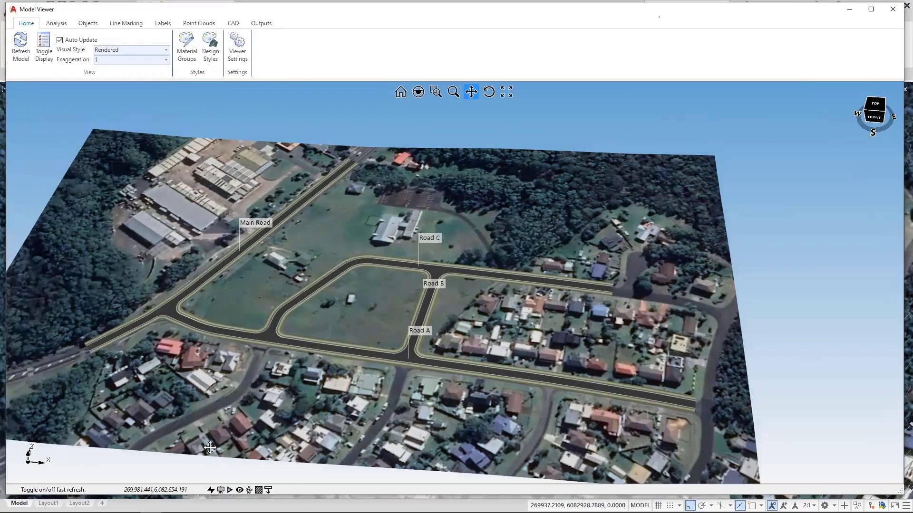
click(211, 490)
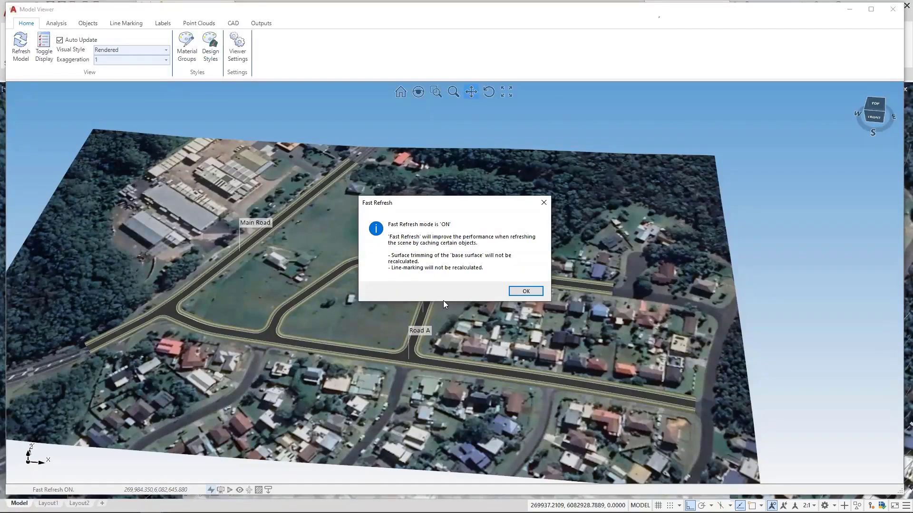
Turn Fast Refresh mode off again for the 3D model
click(524, 291)
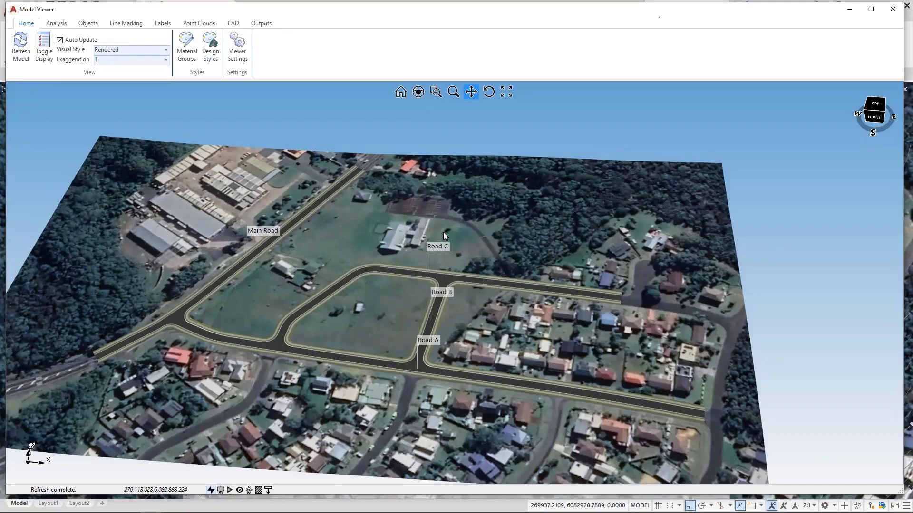
mouse_move(446, 236)
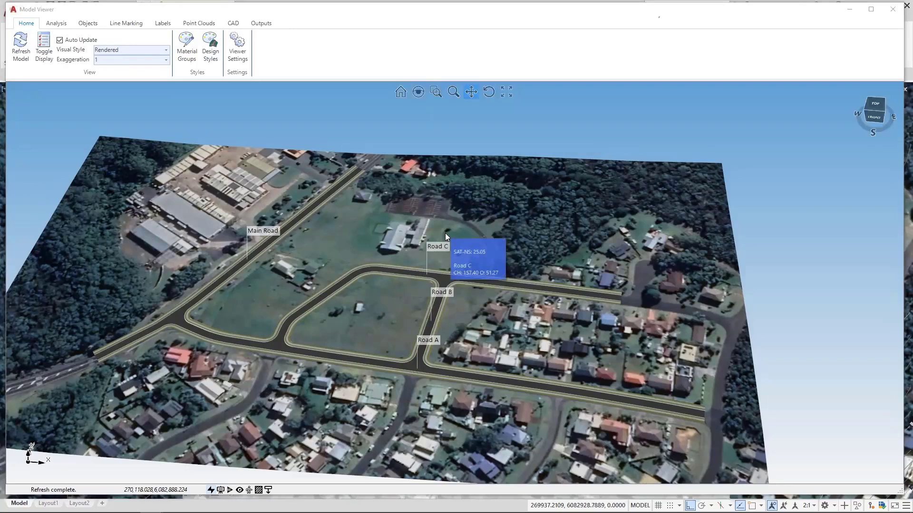
scroll(445, 233, up, 1)
click(423, 302)
middle_drag(423, 306, 418, 296)
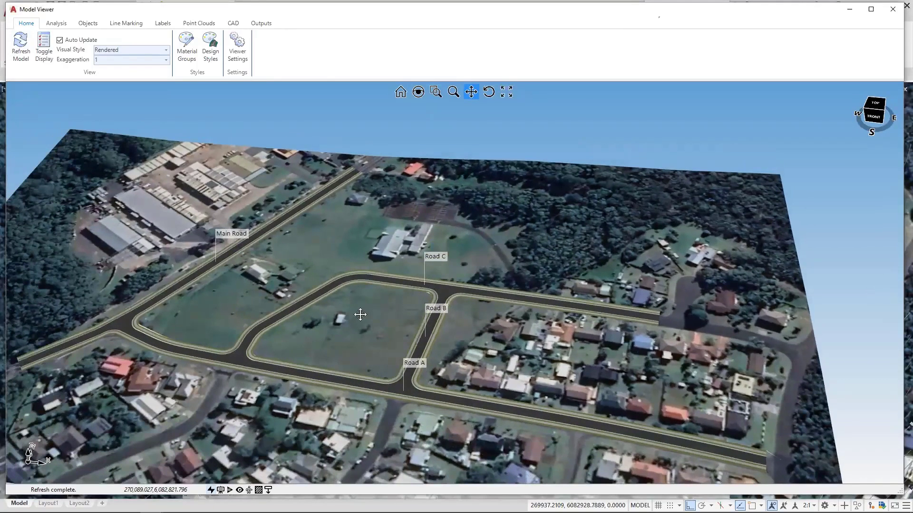
click(210, 490)
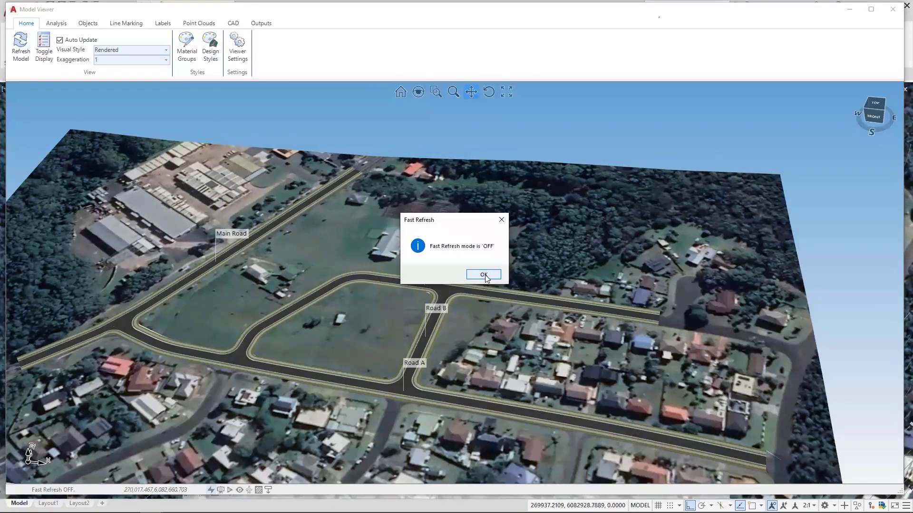
click(484, 275)
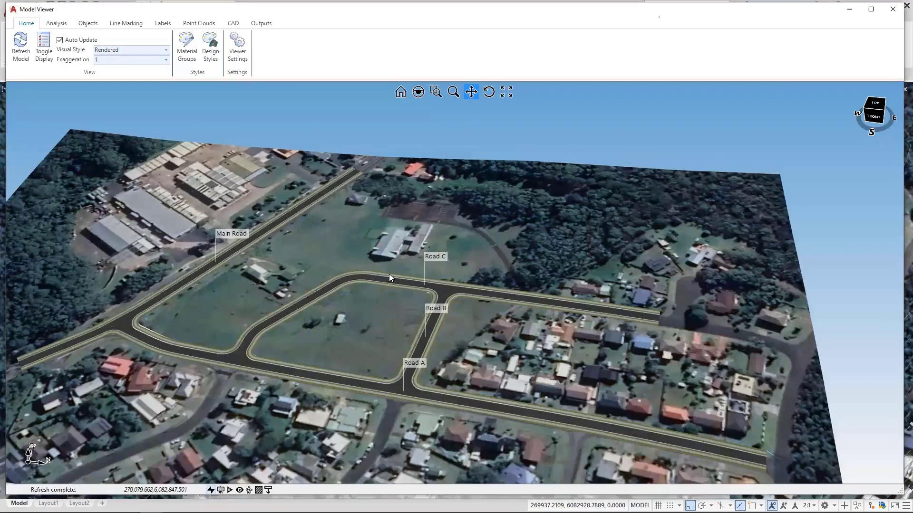
middle_drag(389, 275, 399, 273)
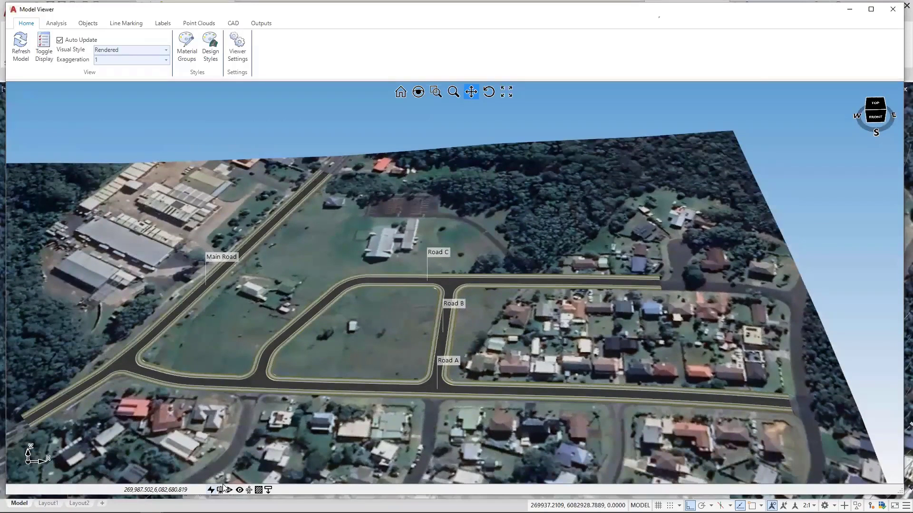
Hide the road design to view only the existing site imagery, and show the design roads again
drag(288, 323, 295, 301)
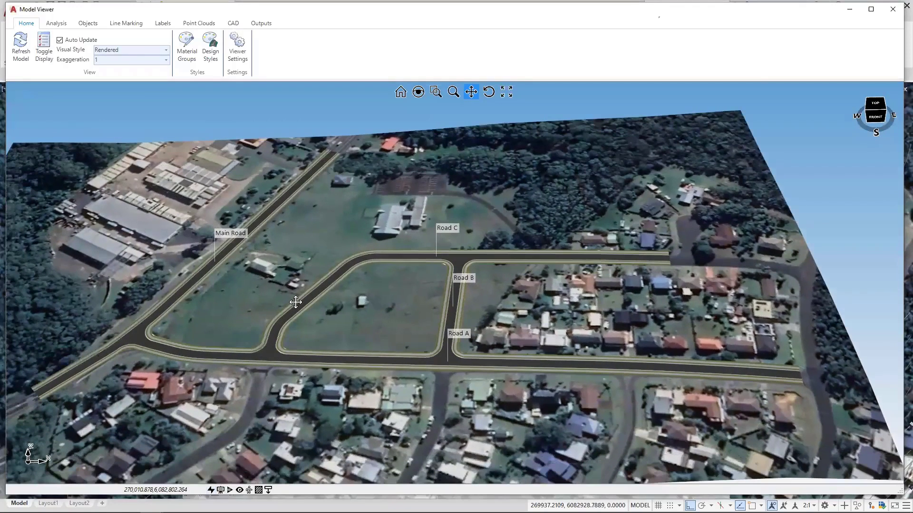
click(220, 491)
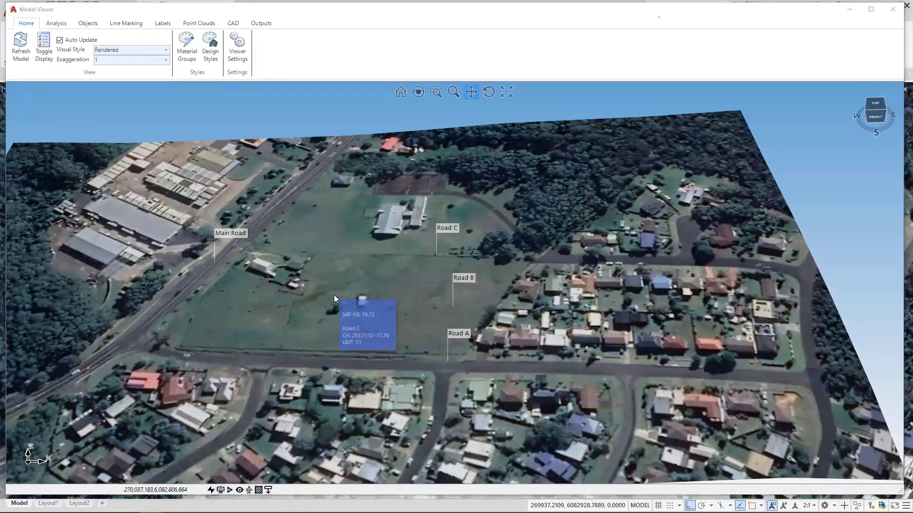
mouse_move(352, 284)
middle_down()
mouse_move(340, 279)
mouse_move(362, 281)
middle_up()
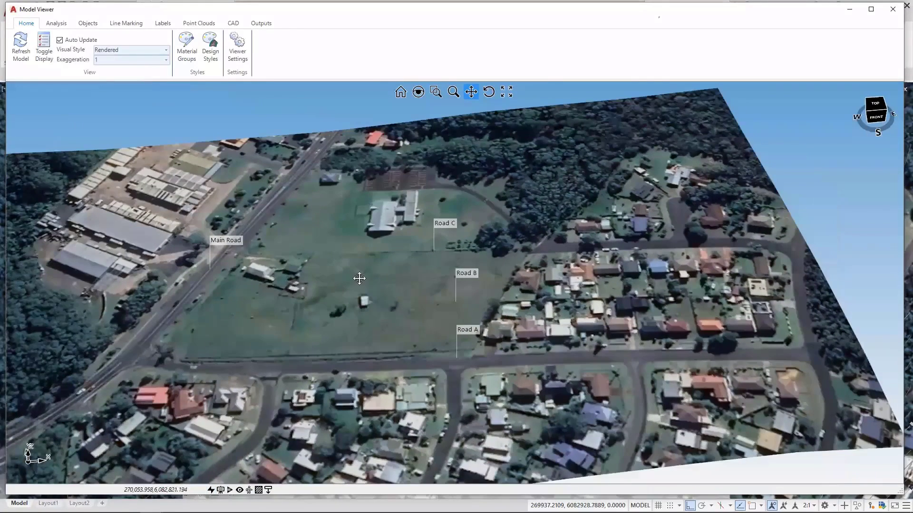
drag(362, 270, 373, 270)
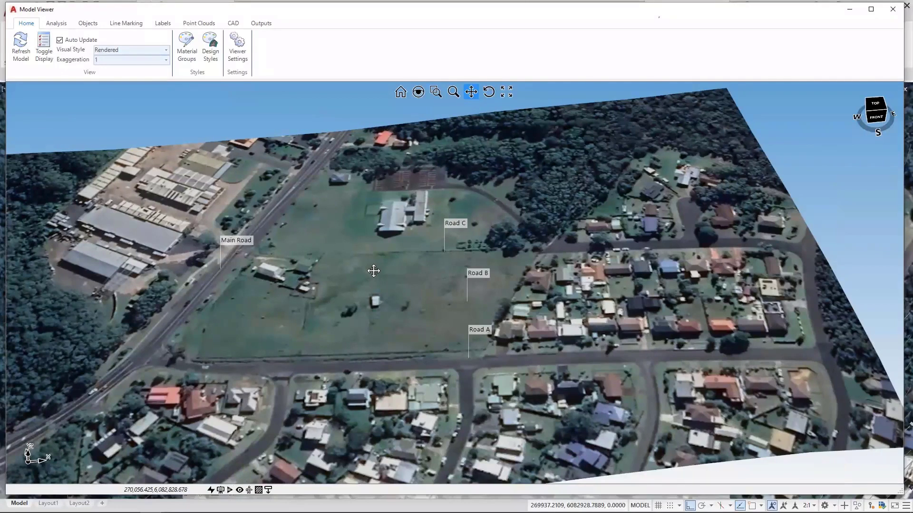
middle_drag(374, 270, 369, 269)
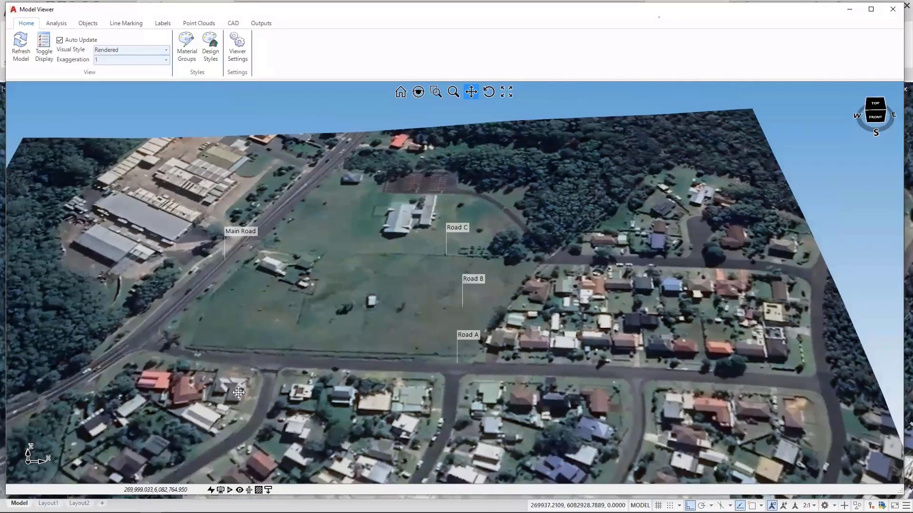
click(220, 490)
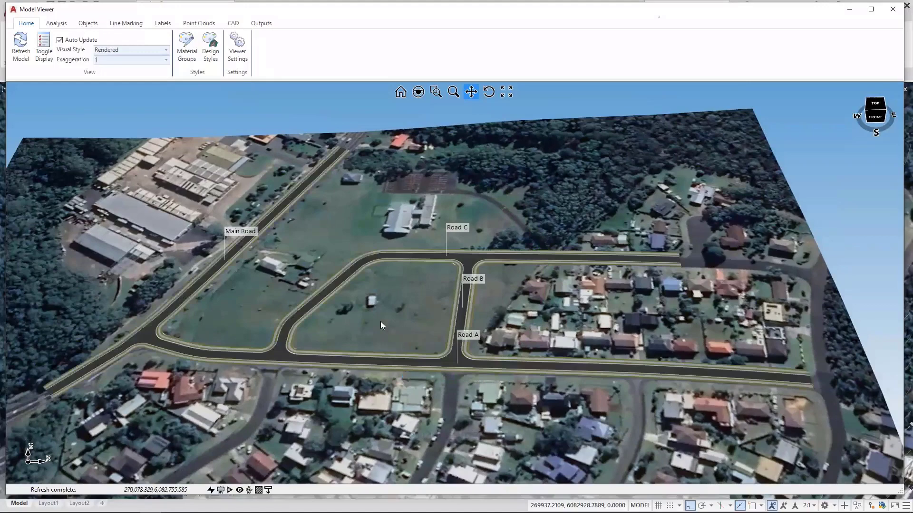
middle_drag(398, 306, 388, 303)
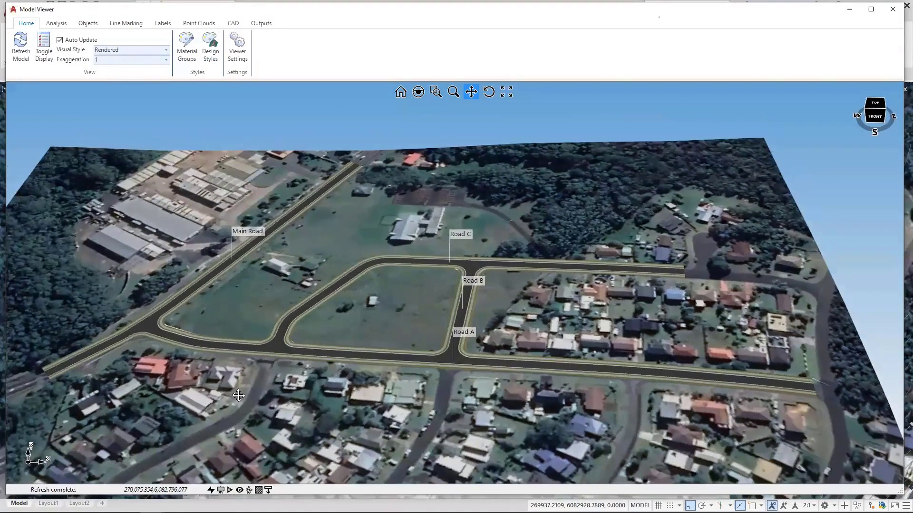
Examine the layout of Road A, Road B and Road C in the 3D model from oblique angles and in plan view
click(230, 489)
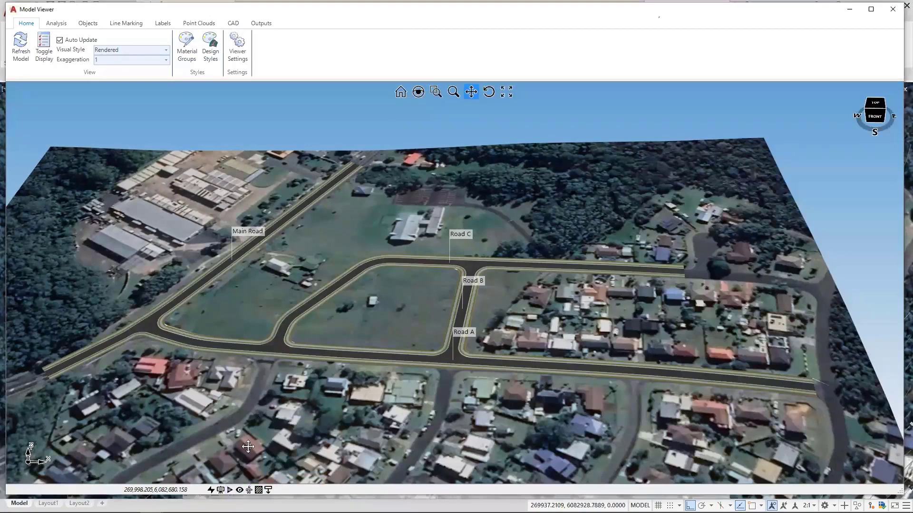
click(240, 490)
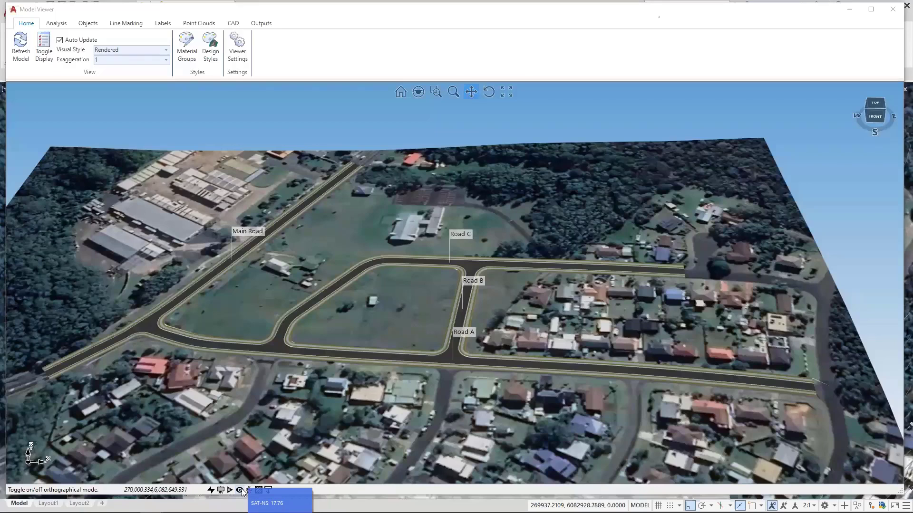
middle_drag(407, 307, 298, 351)
scroll(299, 351, up, 4)
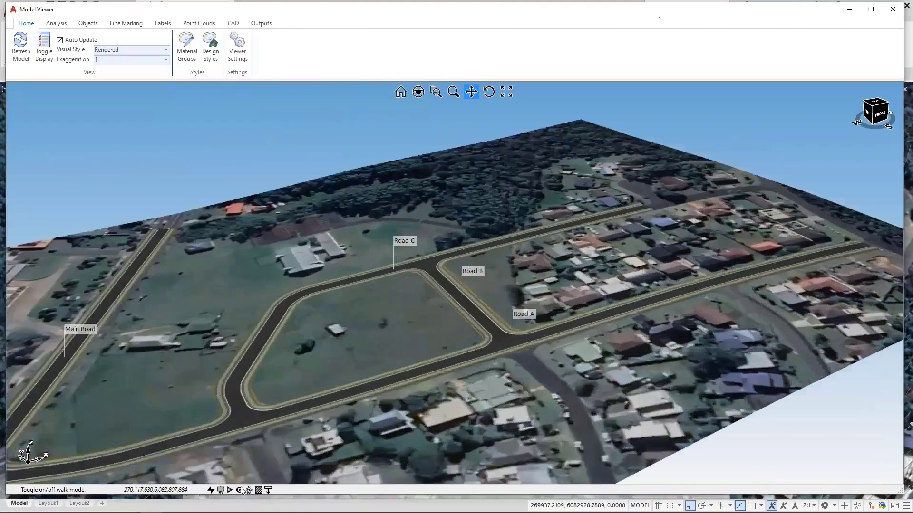
middle_drag(339, 279, 315, 310)
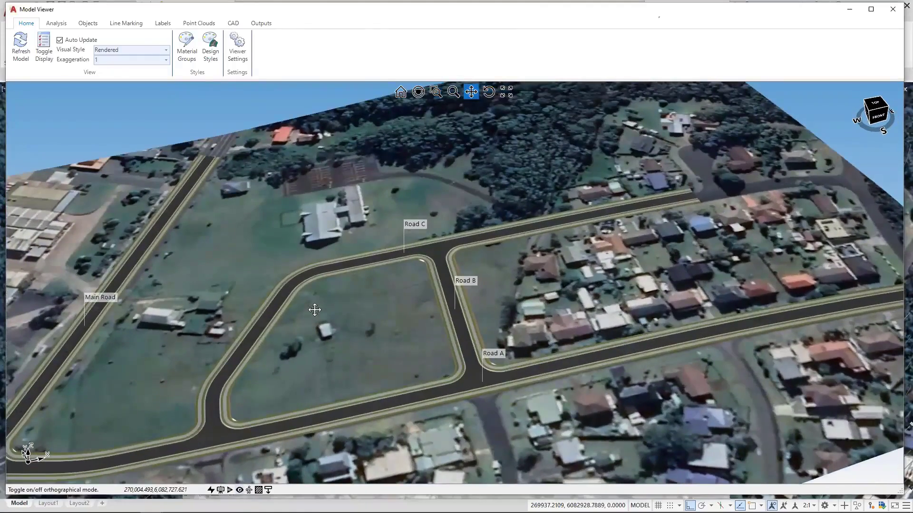
middle_drag(318, 278, 297, 211)
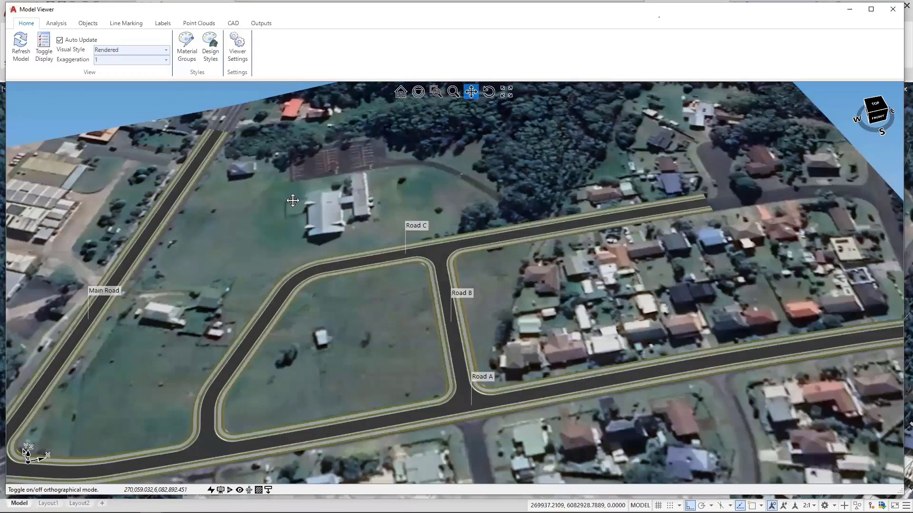
click(233, 25)
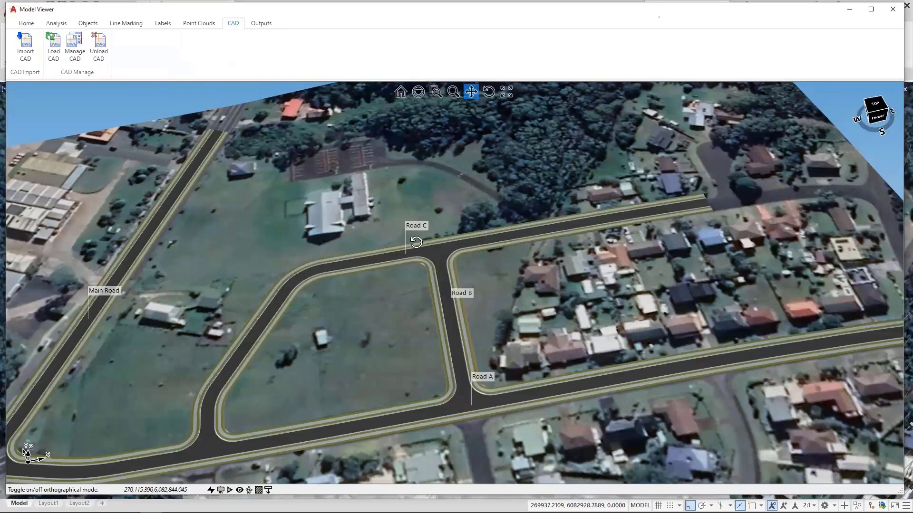
middle_drag(417, 242, 410, 267)
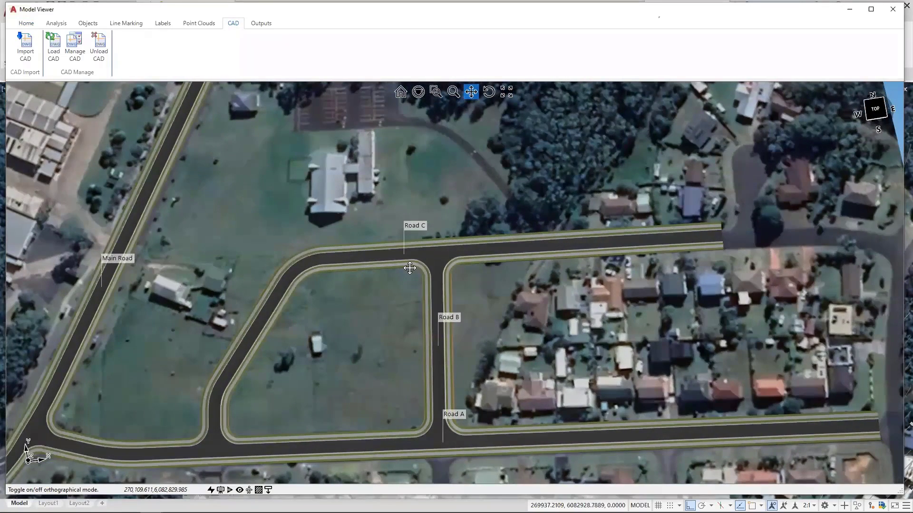
mouse_move(409, 267)
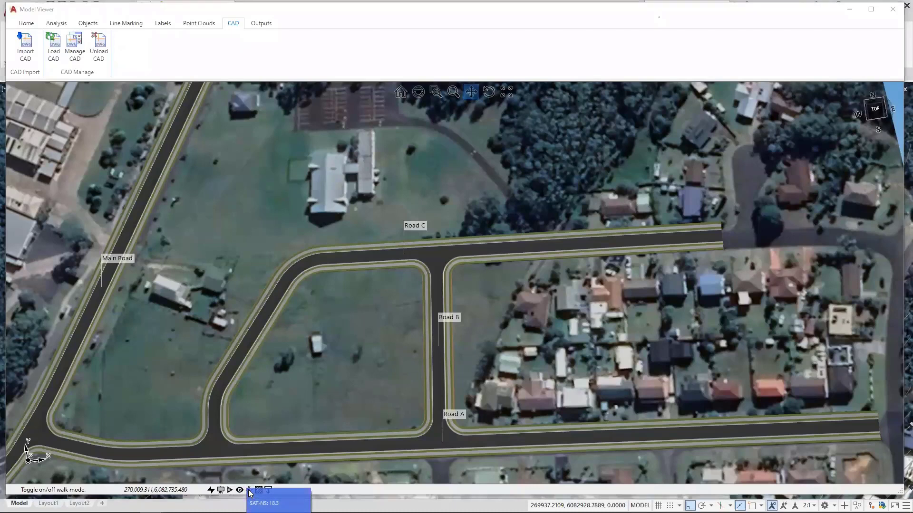
Turn on walk mode near the intersection of Road B and Road C
scroll(432, 332, up, 3)
shift+middle_drag(432, 330, 452, 290)
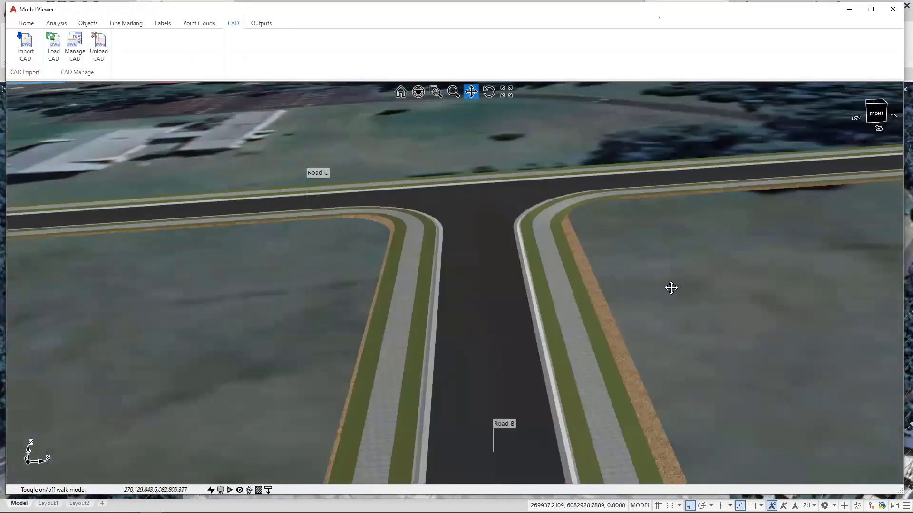
drag(572, 276, 561, 265)
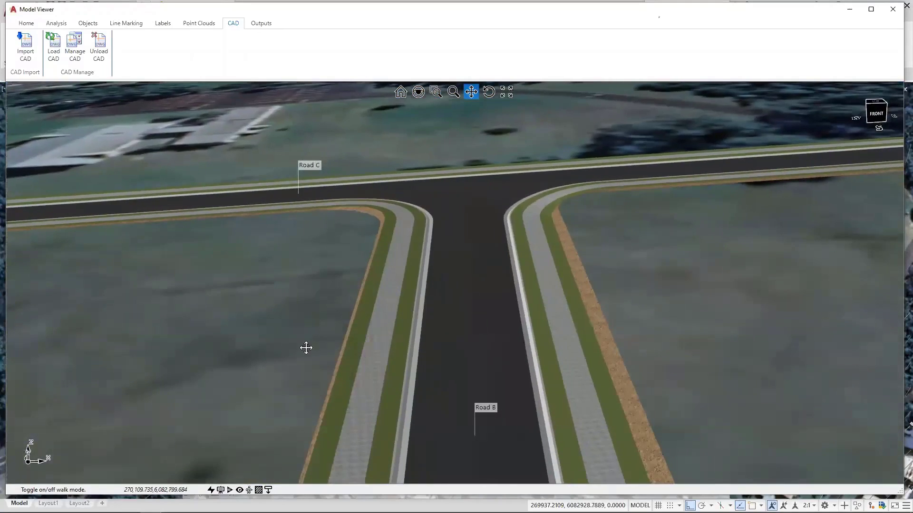
click(249, 490)
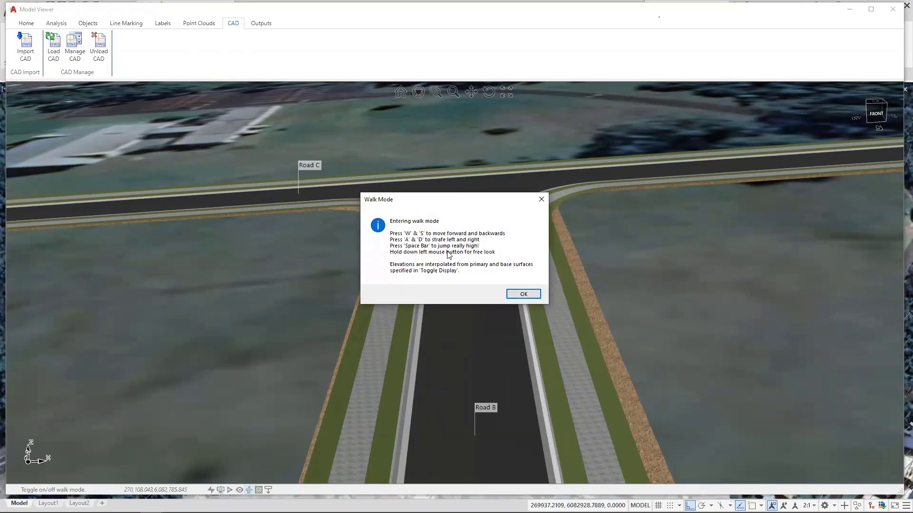
click(522, 294)
Walk along Road B, raising and lowering the viewpoint to inspect the carriageway, kerbs and footpaths, and leave walk mode
drag(490, 251, 454, 282)
key(w)
key(w)
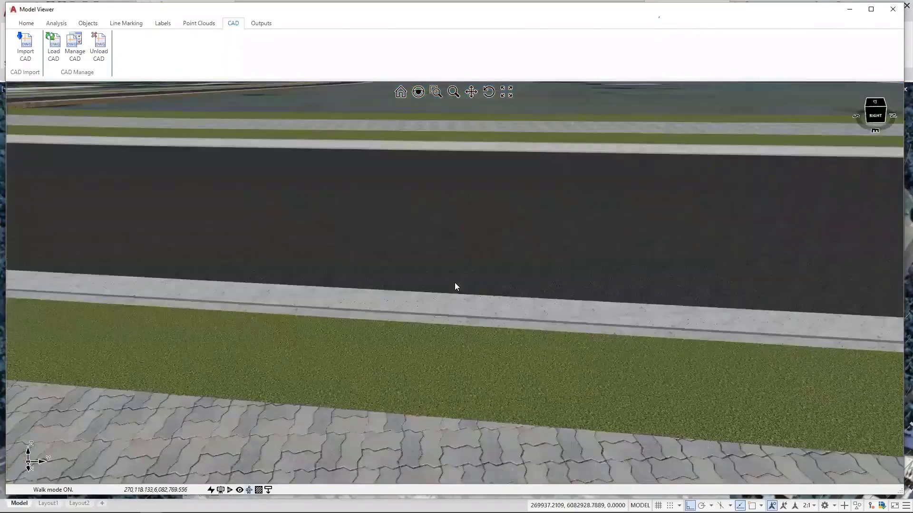
key(w)
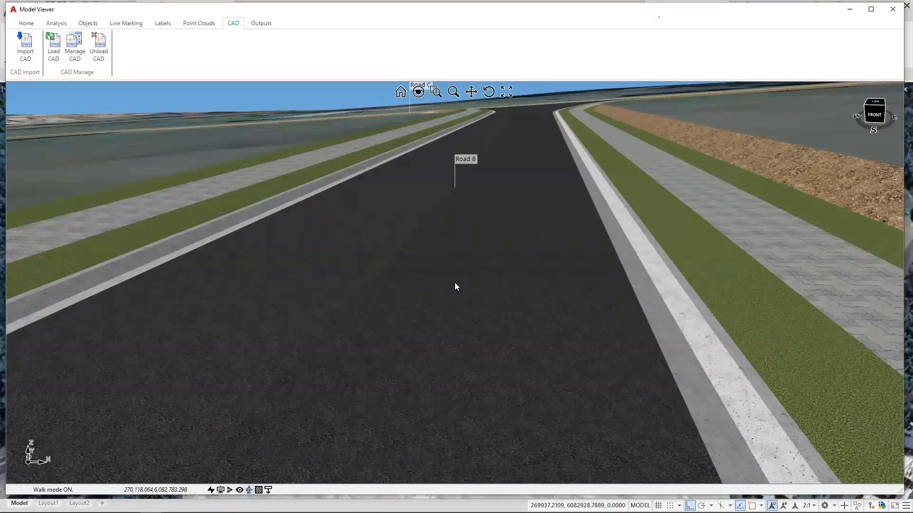
key(q)
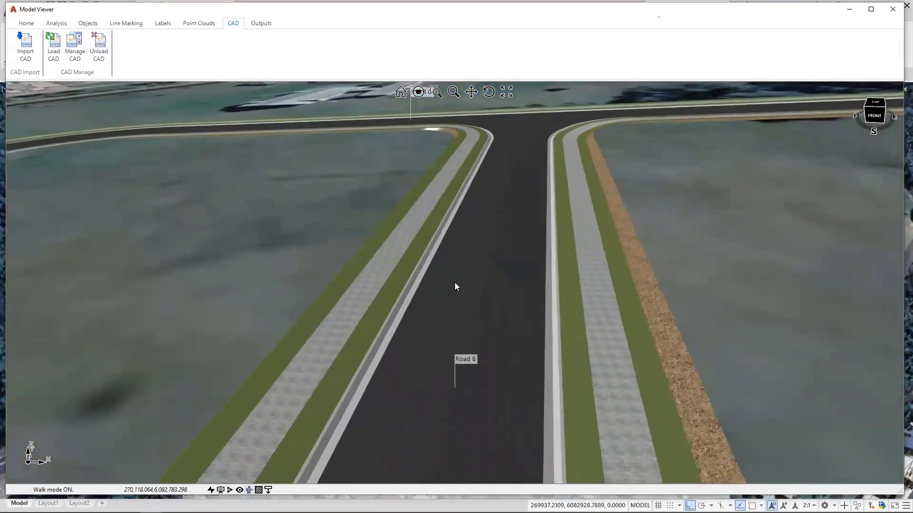
key(q)
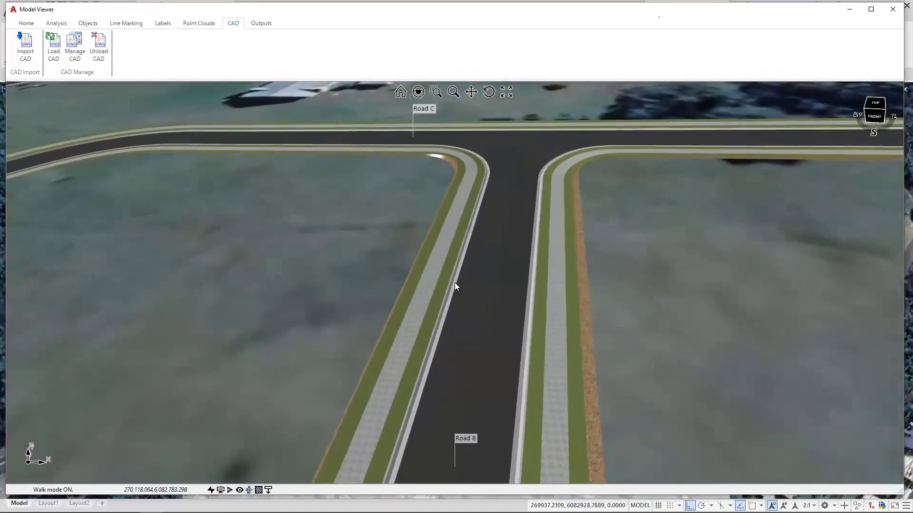
key(e)
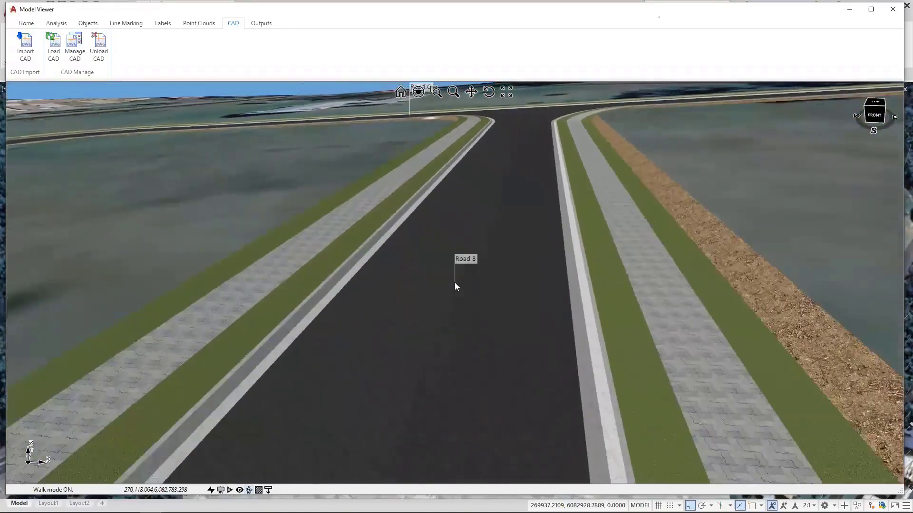
key(e)
mouse_move(455, 282)
mouse_down()
mouse_move(500, 283)
mouse_move(440, 287)
mouse_move(454, 287)
mouse_up()
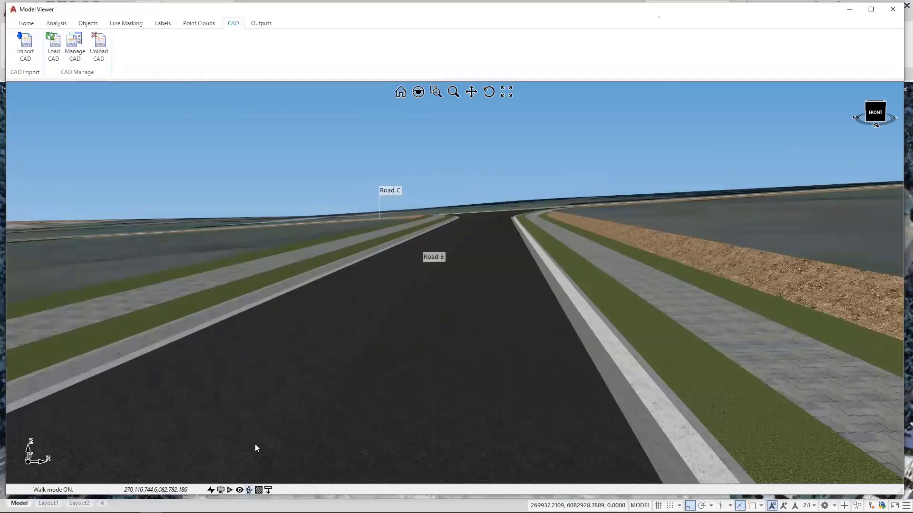
click(248, 491)
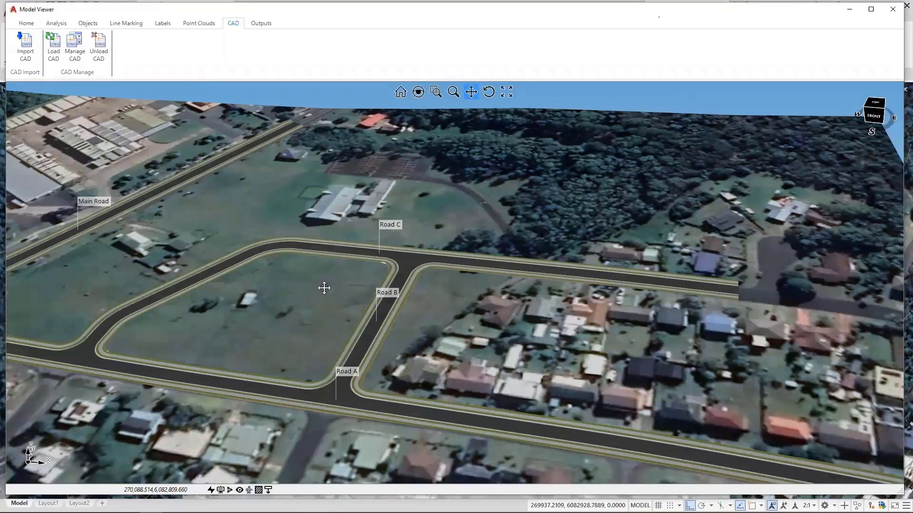
Hide the ribbon of the Model Viewer to enlarge the 3D view of the roads
middle_drag(324, 288, 329, 282)
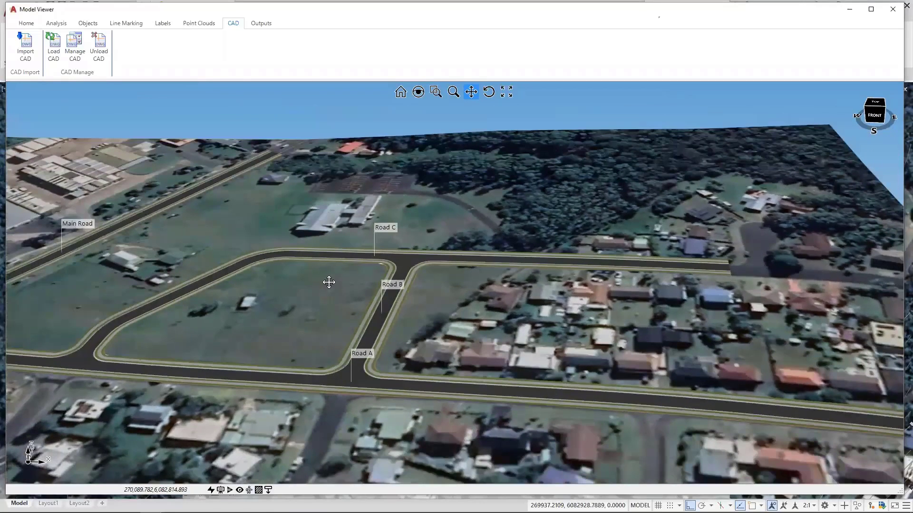
mouse_move(328, 282)
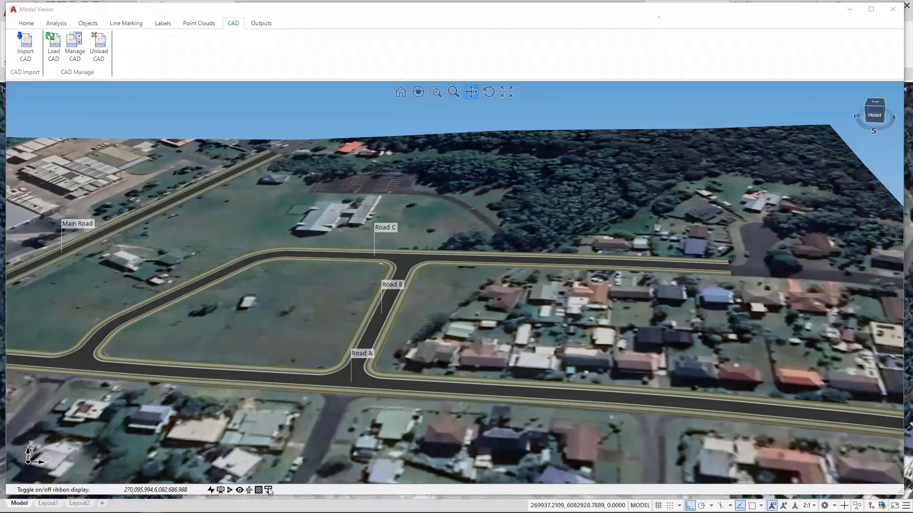
click(268, 490)
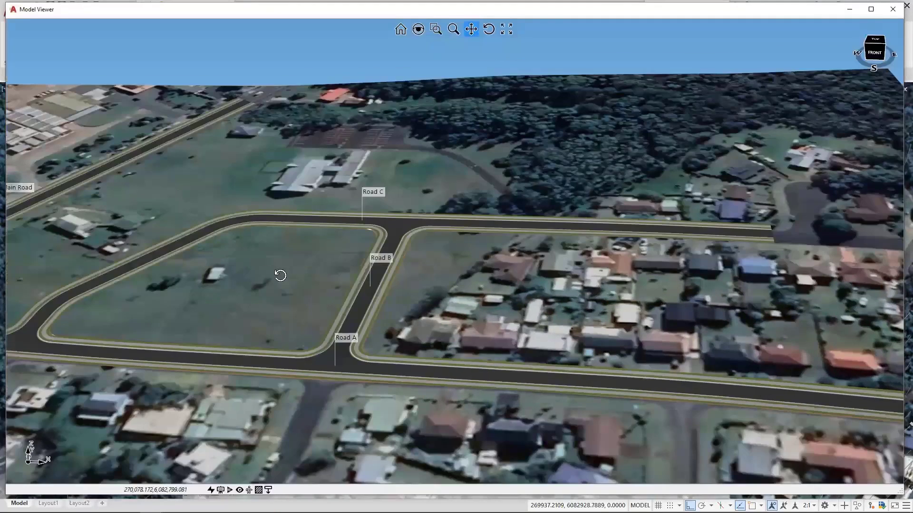
shift+middle_drag(278, 274, 439, 278)
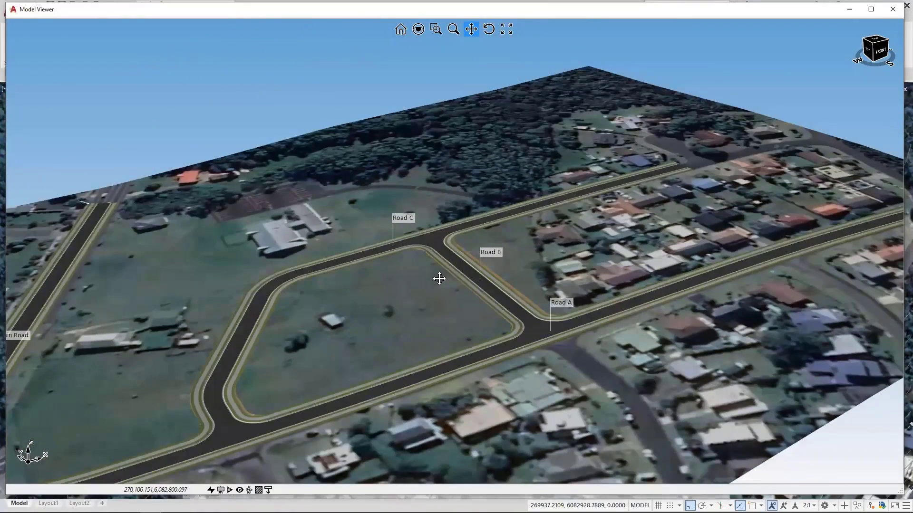
Restore the ribbon of the Model Viewer above the 3D view of the roads
mouse_move(439, 279)
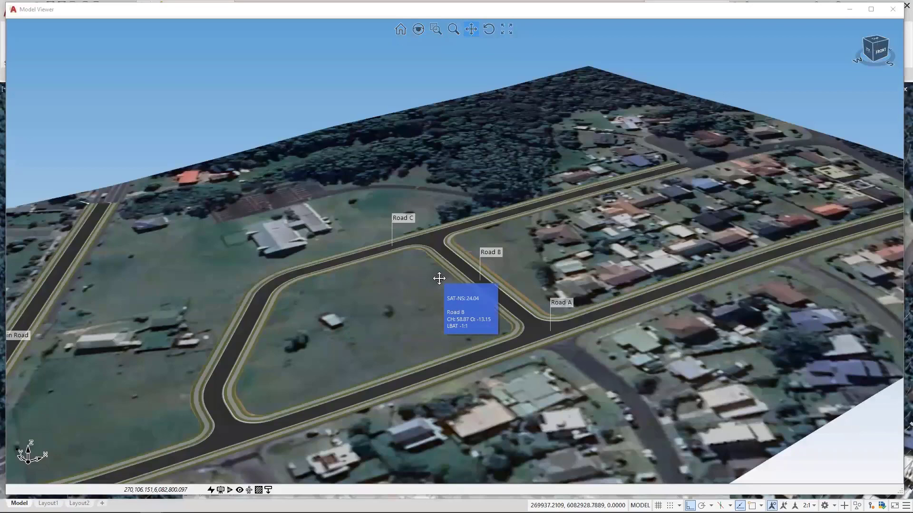
mouse_move(467, 244)
shift+middle_down()
mouse_move(434, 261)
mouse_move(452, 265)
mouse_move(461, 256)
shift+middle_up()
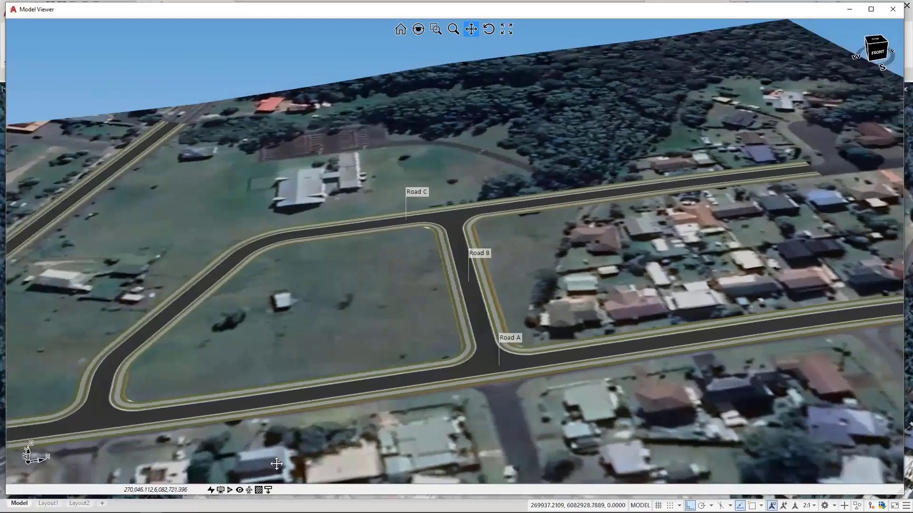
click(269, 490)
Display the cross section of Road A just beyond its intersection with Road B and reposition the Xsect Viewer window over the model
shift+middle_drag(464, 310, 663, 270)
right_click(669, 269)
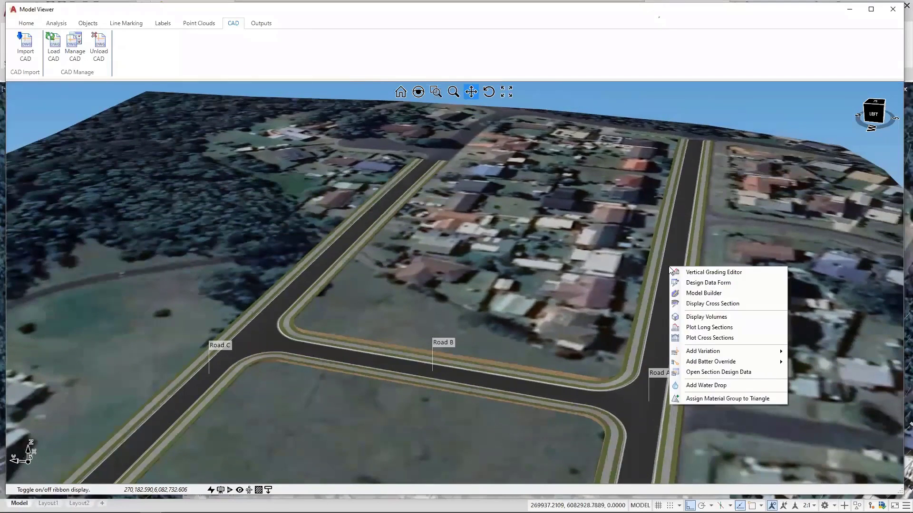
click(691, 301)
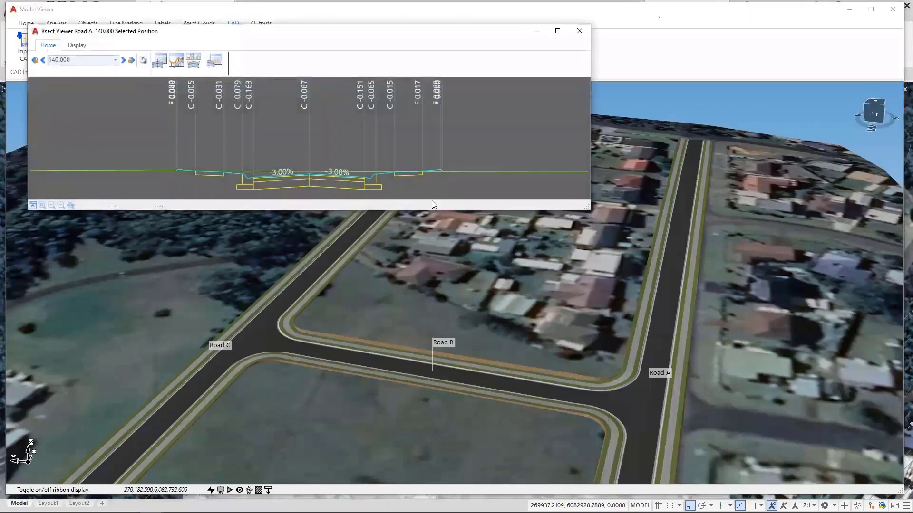
drag(320, 38, 436, 156)
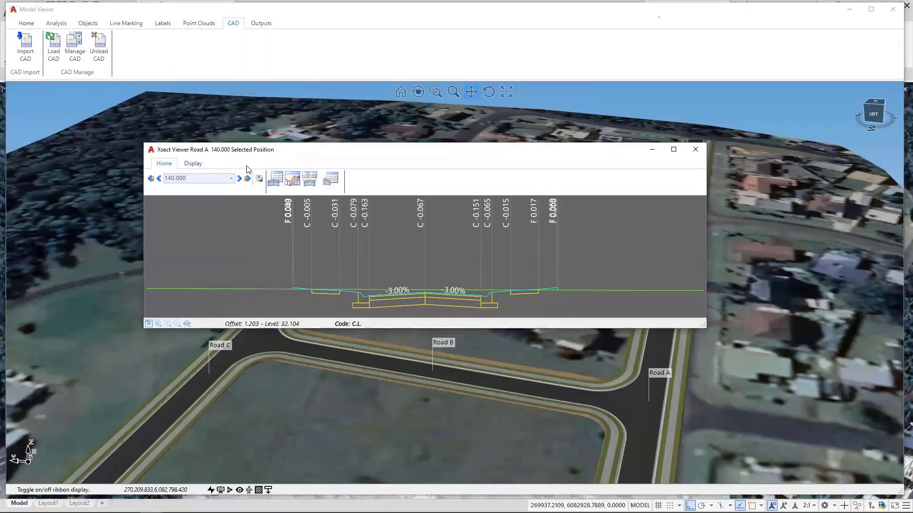
drag(287, 162, 297, 169)
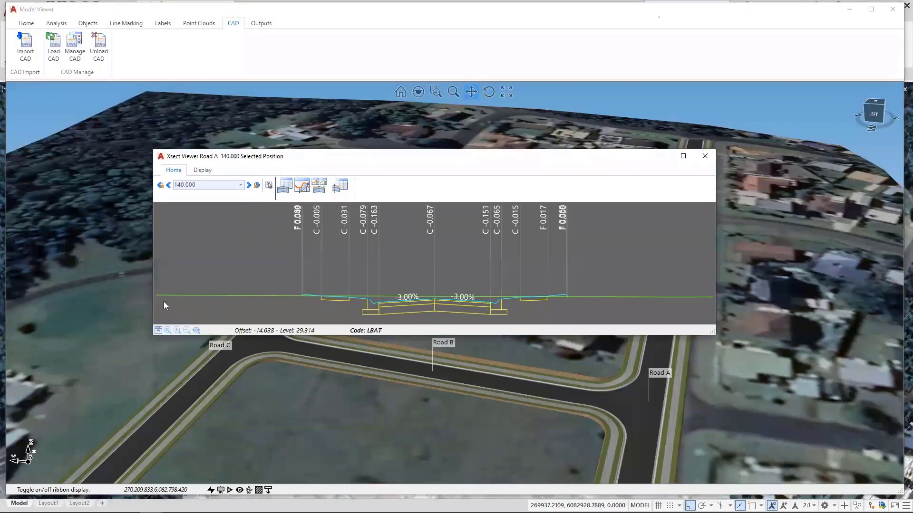
Inspect the Road A cross section with the Xsect Viewer's ribbon hidden, and close the cross section window
click(158, 331)
scroll(411, 249, up, 5)
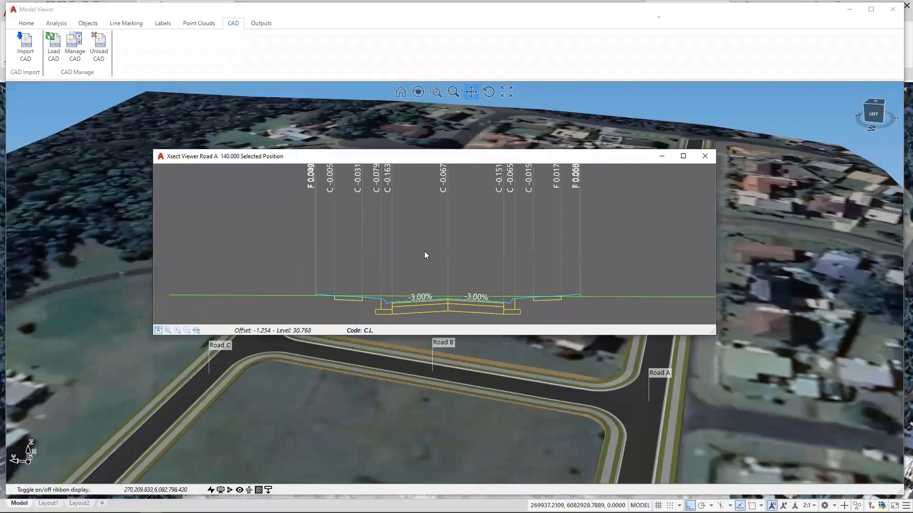
scroll(389, 273, down, 3)
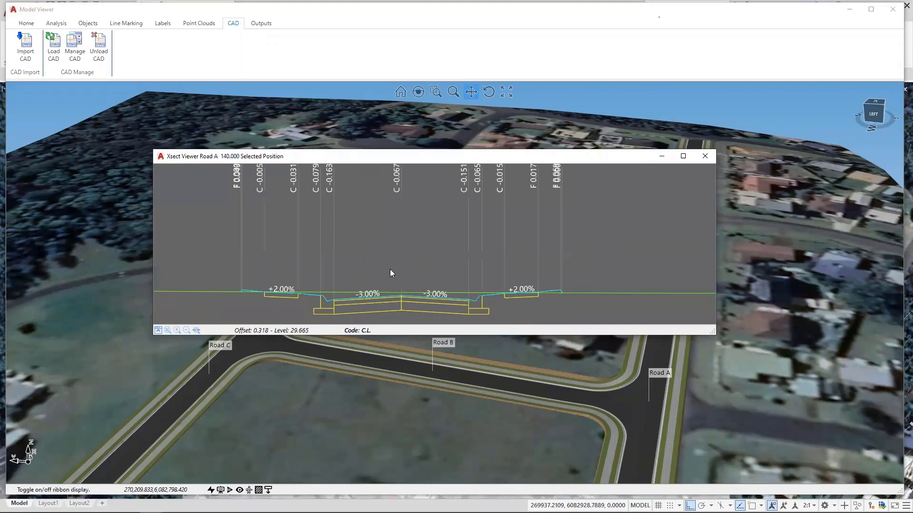
middle_drag(406, 264, 438, 264)
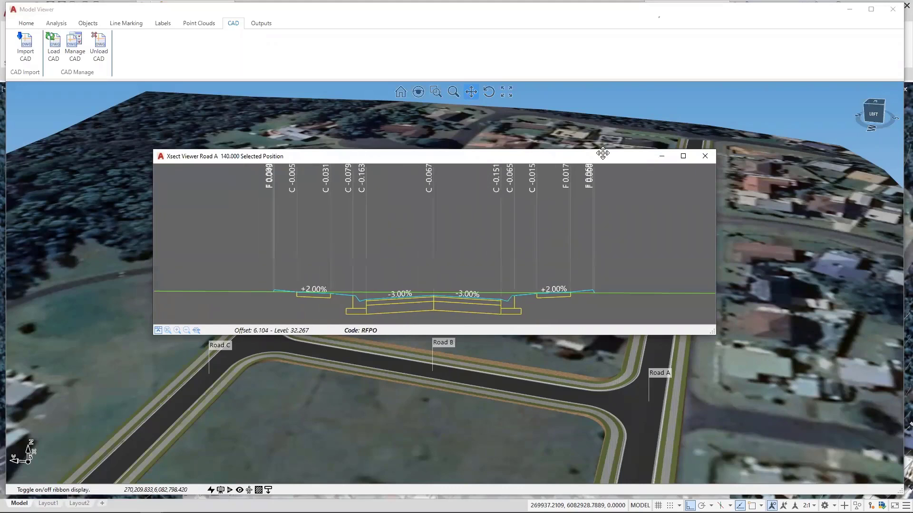
click(702, 159)
Add a water drop on the carriageway at the intersection of Road A and Road B to trace its flow path
scroll(513, 236, down, 4)
middle_drag(512, 240, 439, 261)
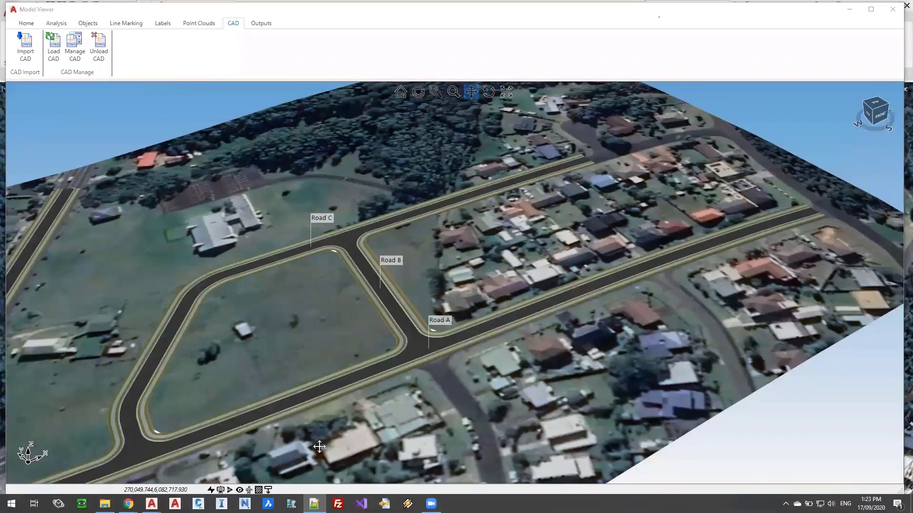
drag(400, 275, 398, 258)
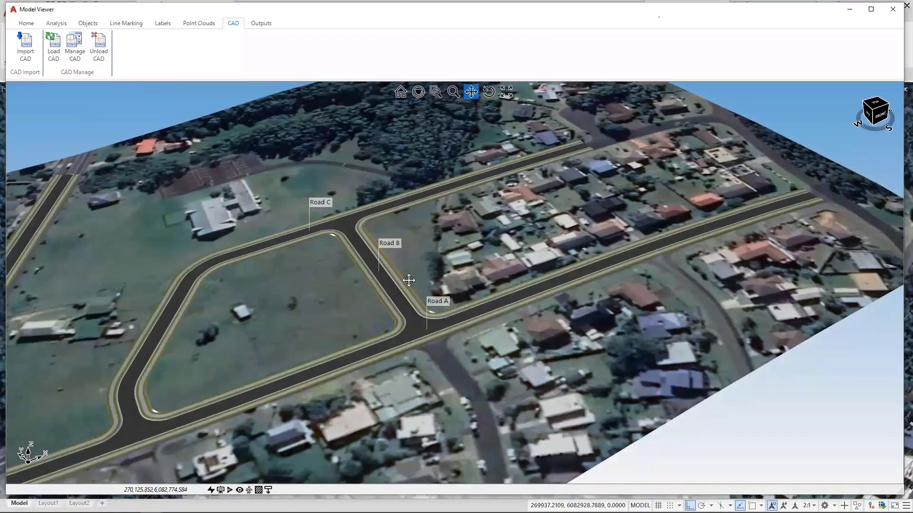
scroll(409, 283, up, 4)
scroll(403, 334, up, 5)
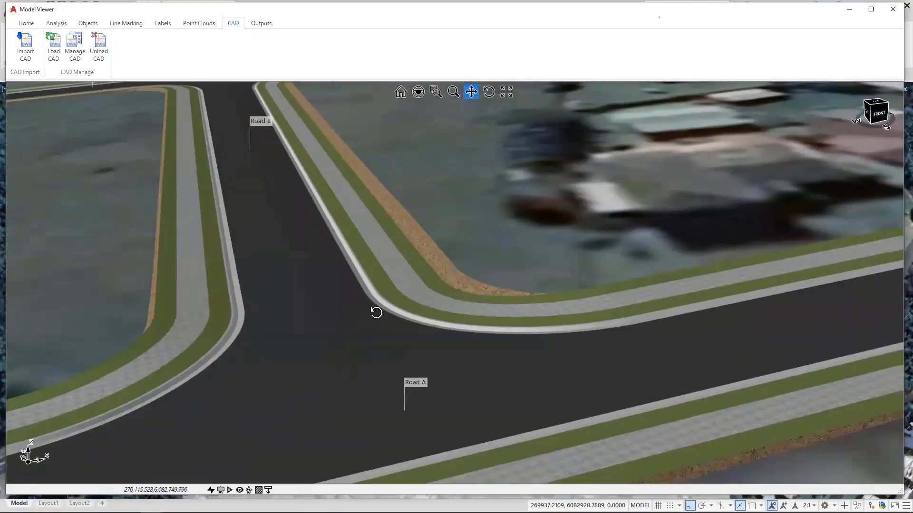
shift+middle_drag(373, 309, 455, 348)
right_click(390, 342)
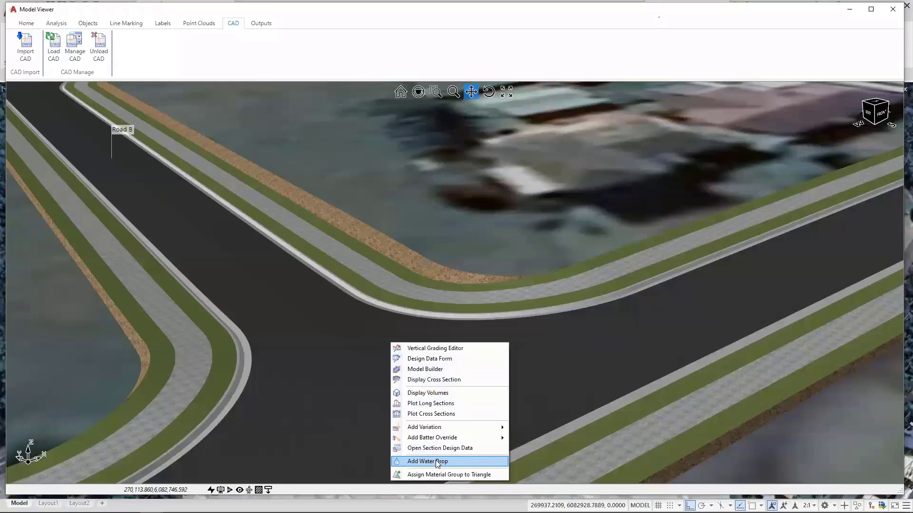
click(438, 461)
click(390, 339)
Add two more water drops on Road A, further along the carriageway from the first drop at the Road B intersection
right_click(460, 343)
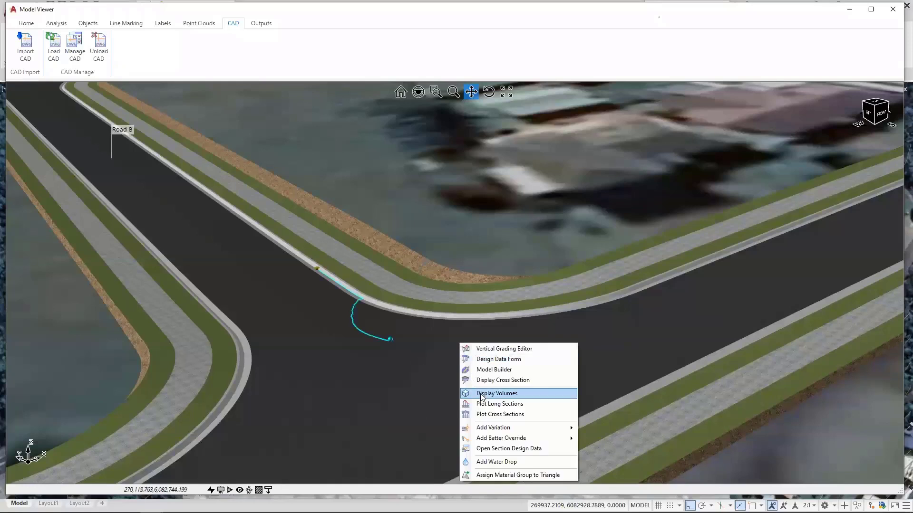
click(493, 462)
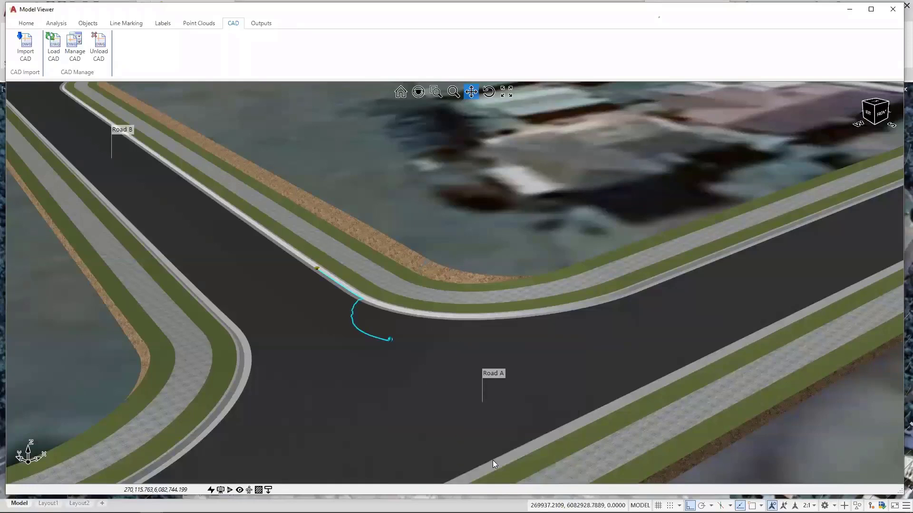
right_click(491, 334)
click(522, 449)
Inspect the yellow end marker of the flow paths at the Road B kerb and add two water drops on the carriageway beside it
scroll(463, 332, up, 3)
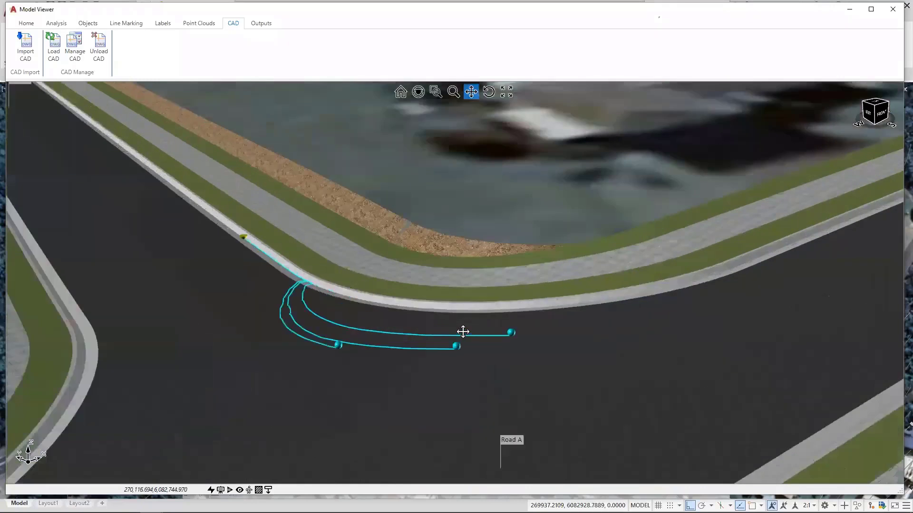
scroll(463, 332, up, 2)
scroll(204, 252, up, 2)
drag(205, 252, 374, 304)
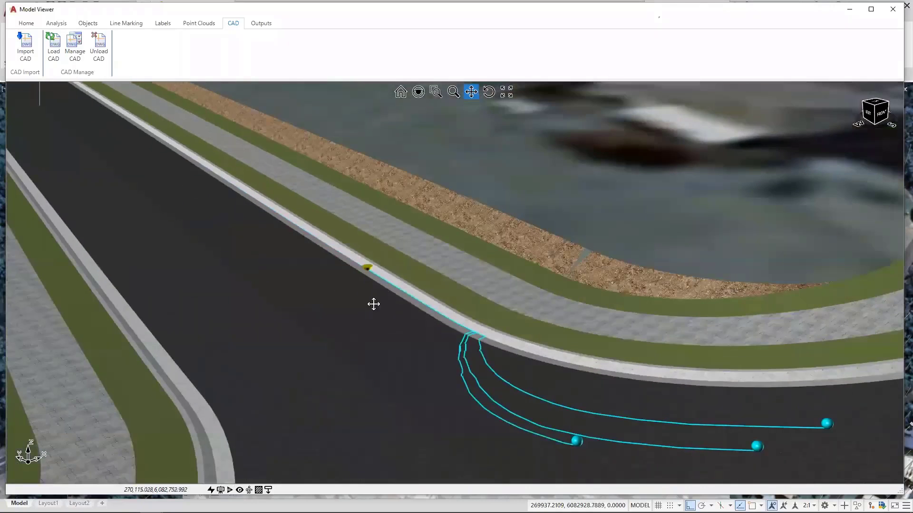
shift+middle_drag(373, 304, 416, 305)
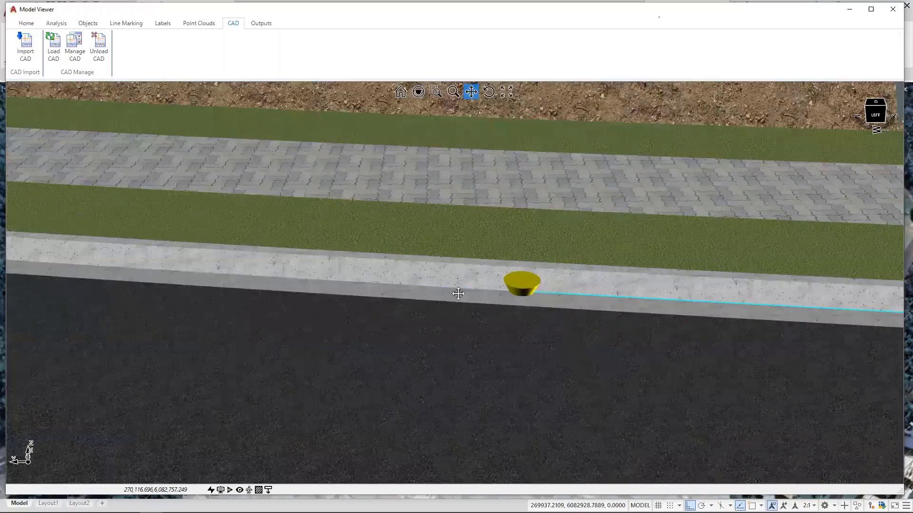
scroll(458, 294, down, 2)
middle_drag(460, 294, 465, 285)
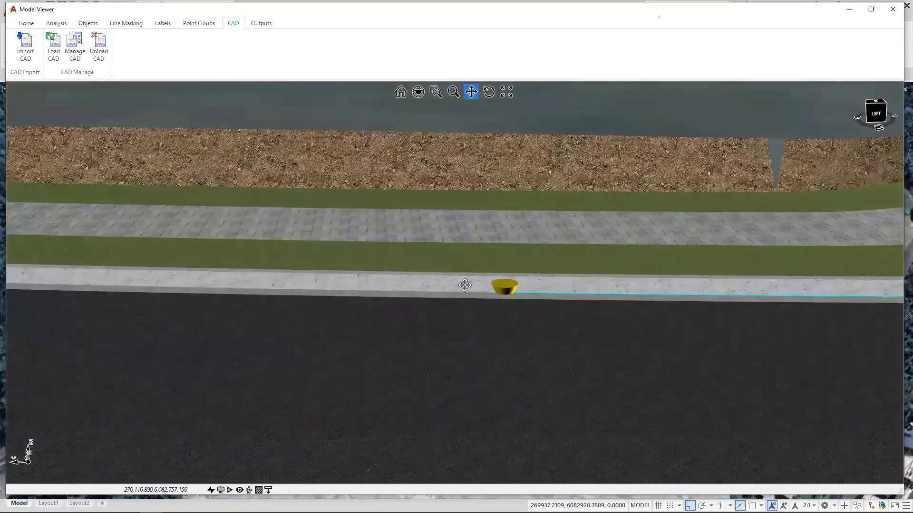
scroll(465, 285, down, 2)
right_click(356, 317)
click(376, 433)
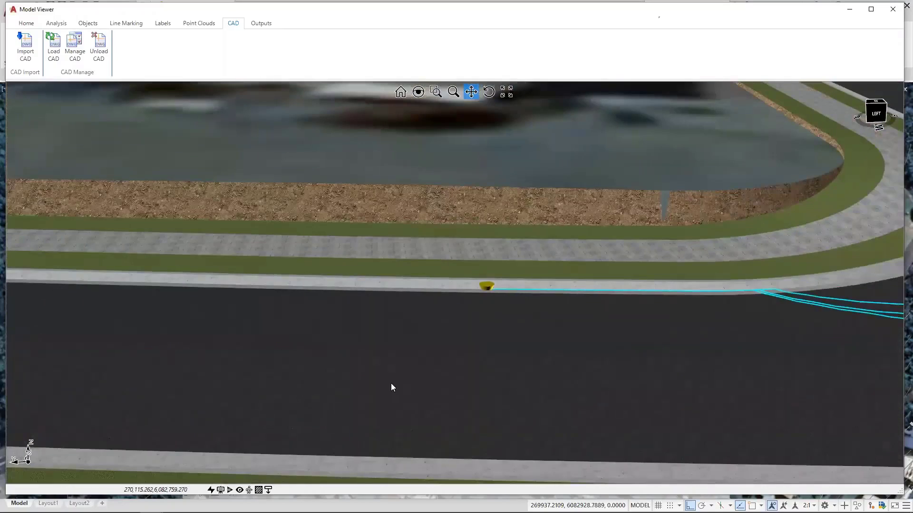
right_click(448, 332)
click(466, 450)
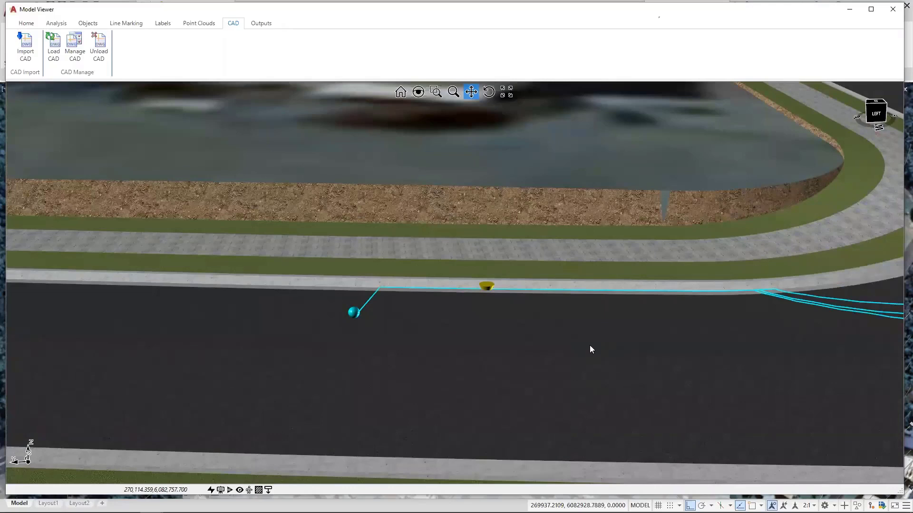
Add two more water drops on Road B between the yellow end marker and the Road A intersection
middle_drag(513, 308, 409, 261)
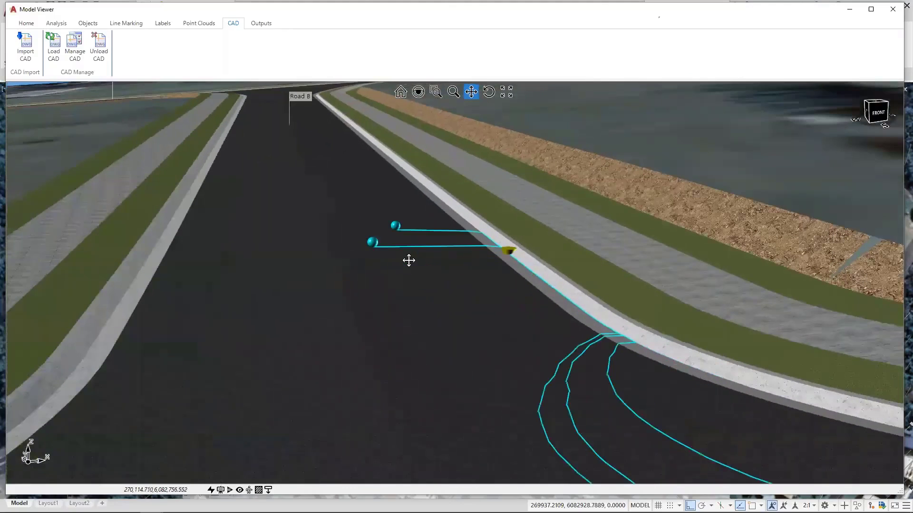
right_click(407, 325)
click(451, 442)
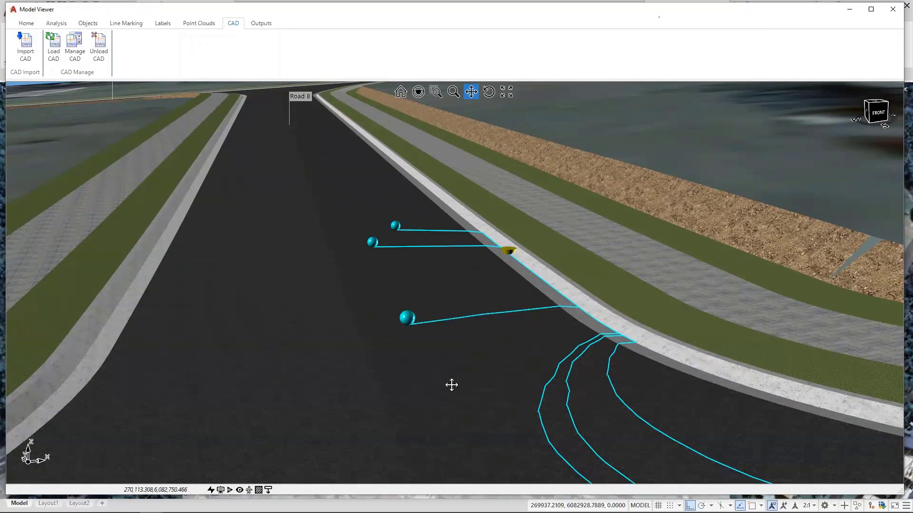
mouse_move(449, 383)
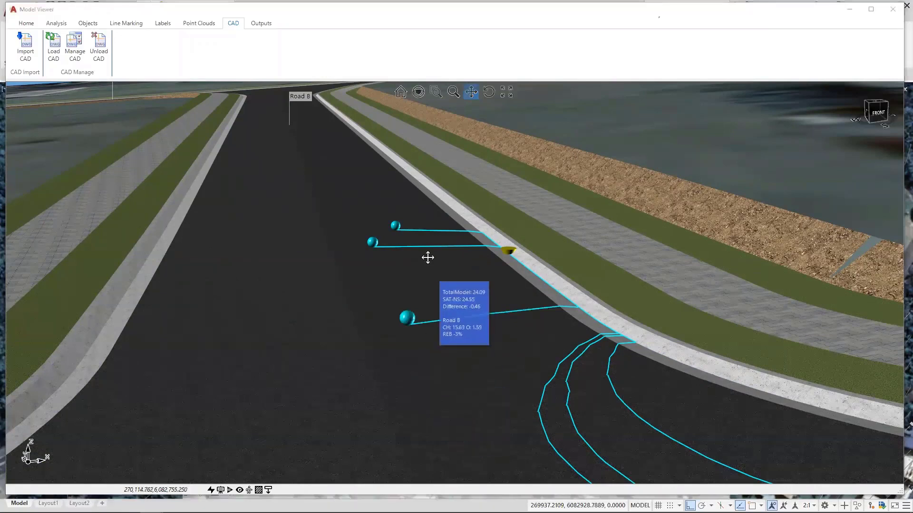
right_click(391, 276)
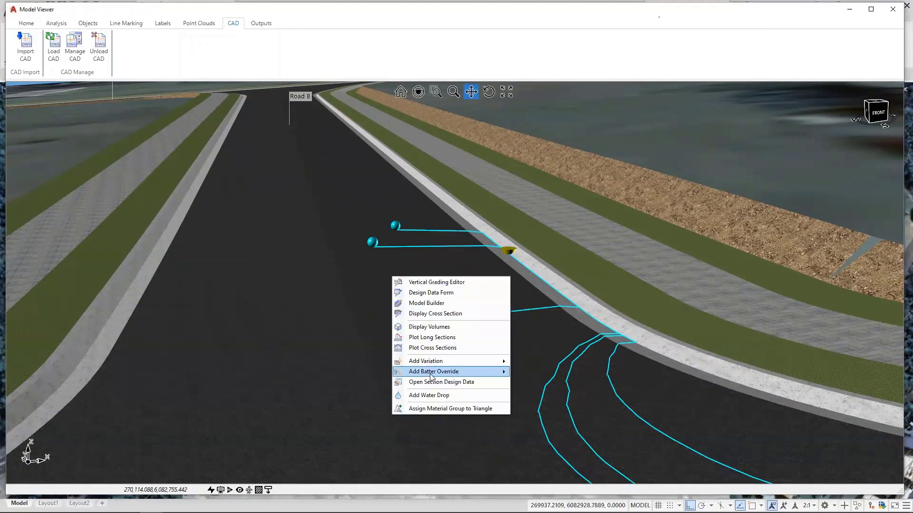
click(435, 396)
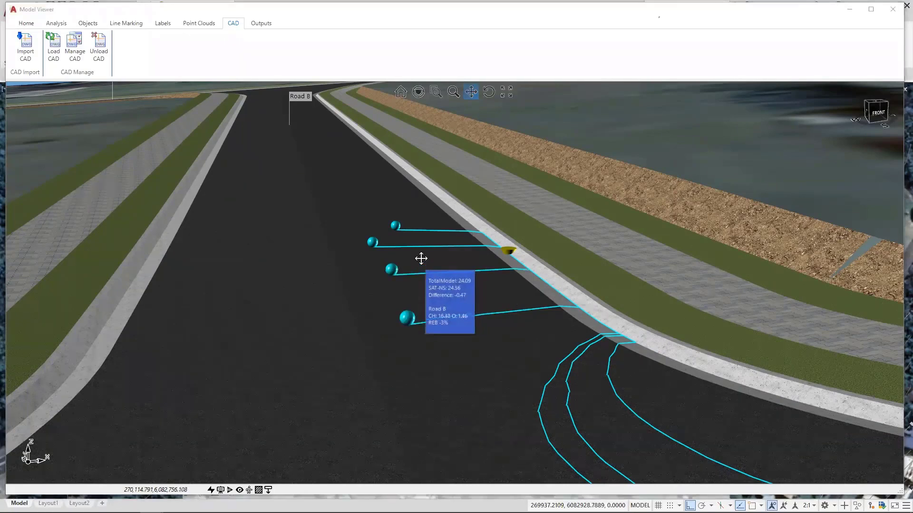
Refresh the model to clear the water drop paths from Road A and Road B
scroll(405, 248, down, 3)
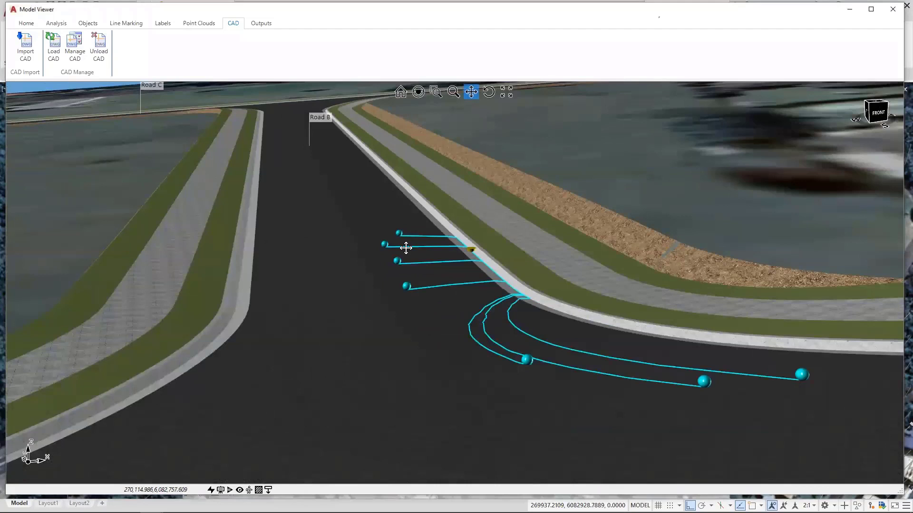
scroll(417, 263, down, 3)
middle_drag(407, 239, 400, 240)
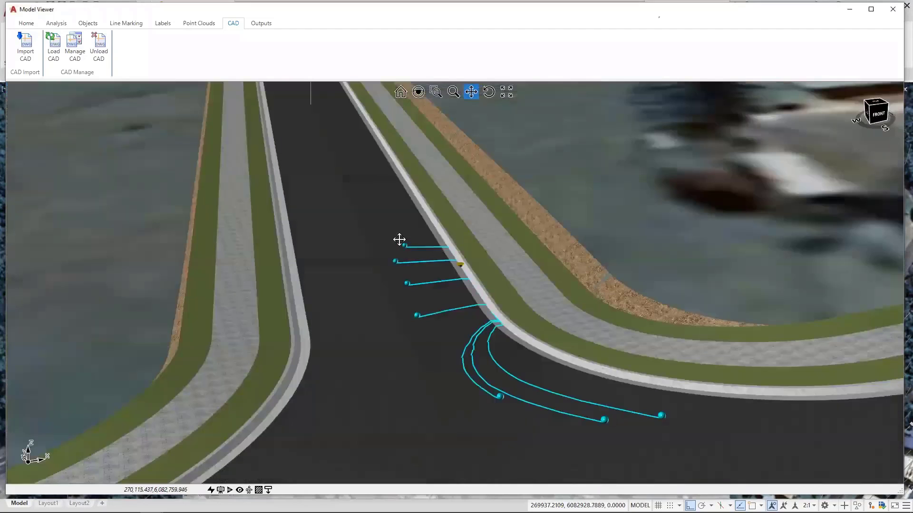
click(26, 23)
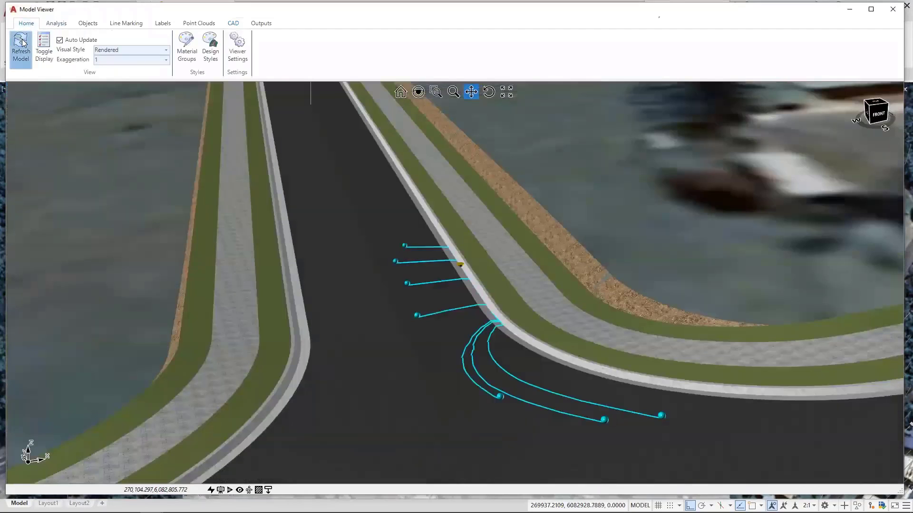
click(23, 44)
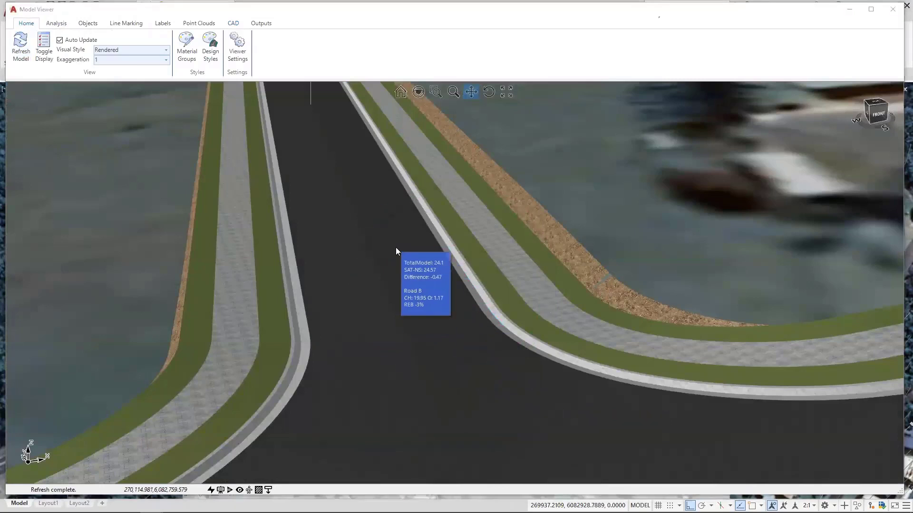
Examine the road layout in plan view, from the Road A and Road B intersection across Road C to Main Road
scroll(396, 245, down, 5)
middle_drag(418, 269, 385, 274)
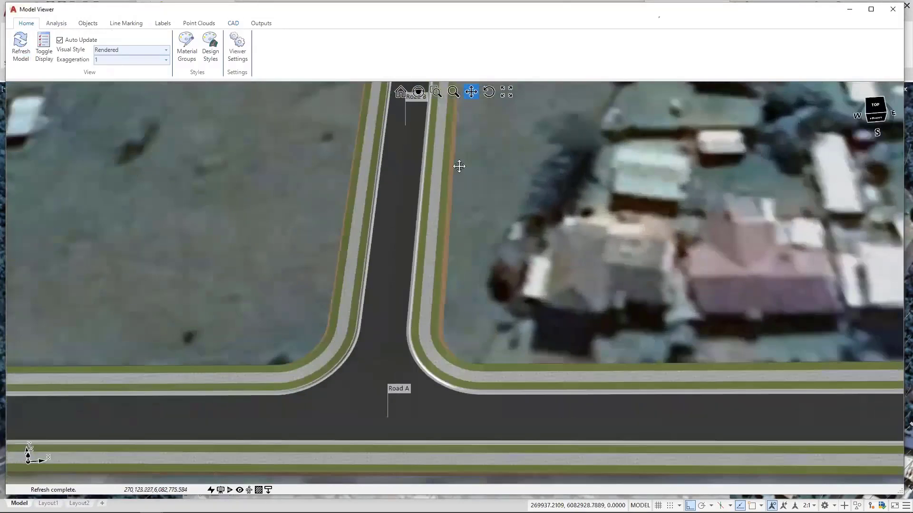
drag(459, 167, 484, 299)
scroll(440, 224, down, 3)
middle_drag(440, 223, 435, 238)
drag(410, 179, 528, 366)
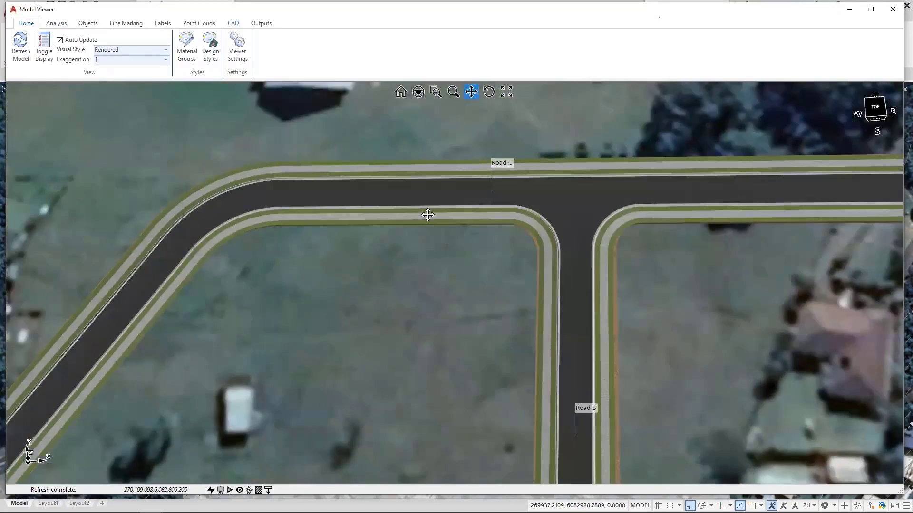
scroll(428, 212, down, 1)
drag(356, 186, 508, 305)
scroll(508, 305, down, 2)
drag(474, 254, 477, 282)
scroll(467, 291, down, 1)
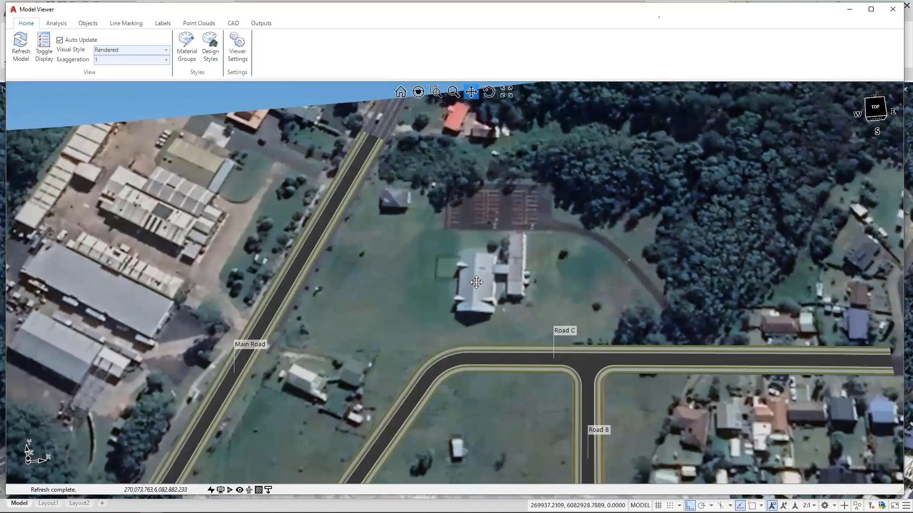
mouse_move(476, 282)
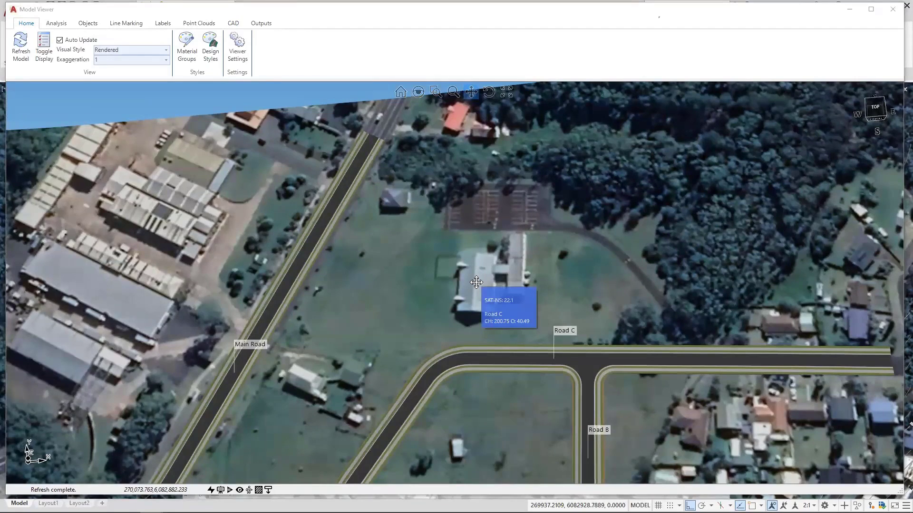
drag(452, 261, 439, 245)
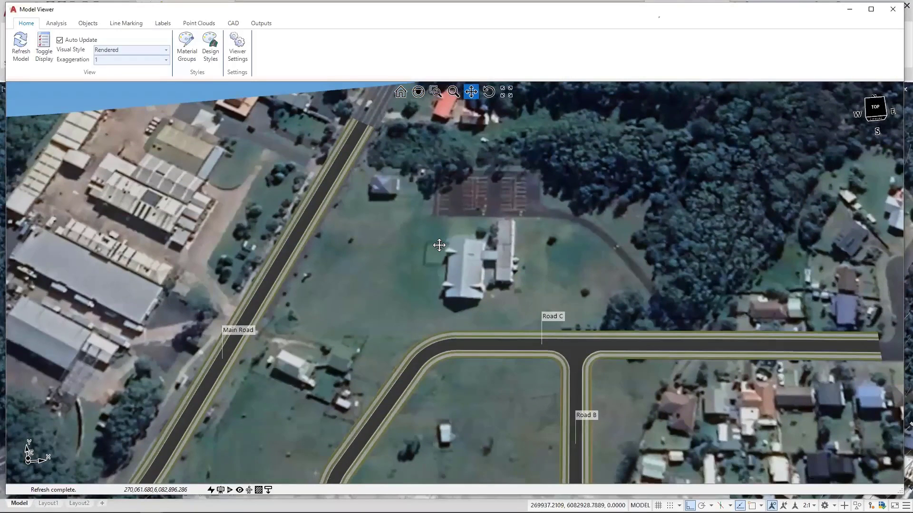
Start an object import and browse for the model file in D:\_Webcasts\Model Viewer Tips and Tricks
mouse_move(439, 245)
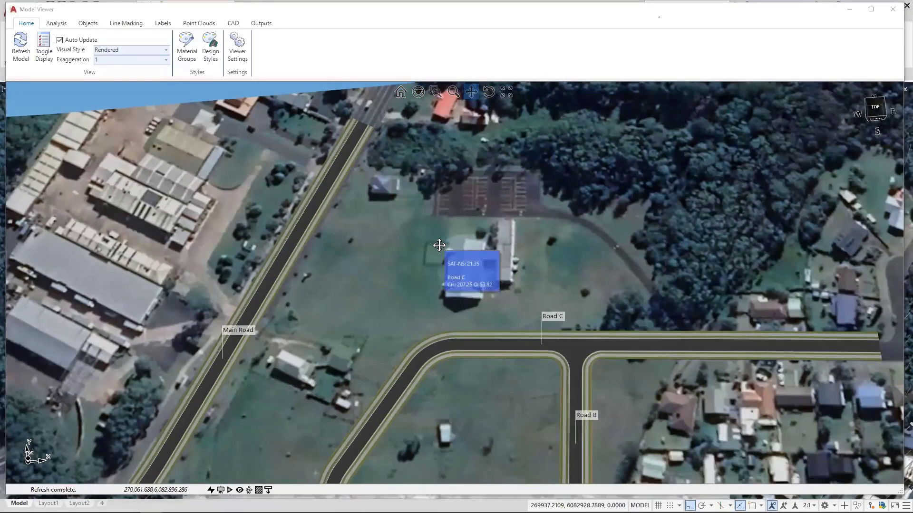
drag(438, 246, 368, 296)
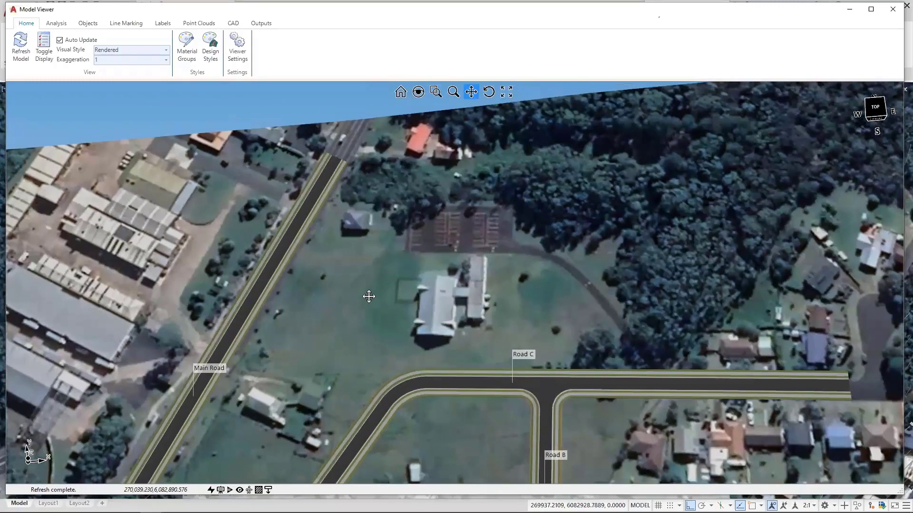
click(91, 24)
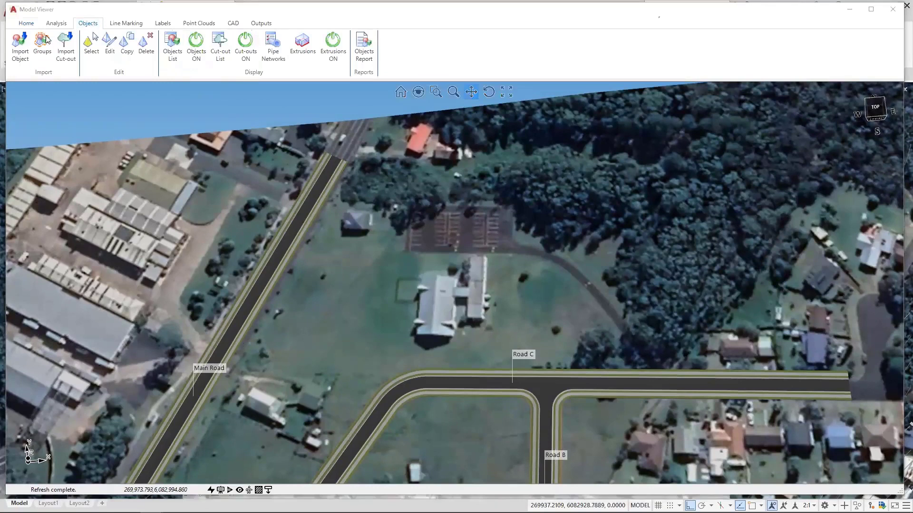
click(21, 61)
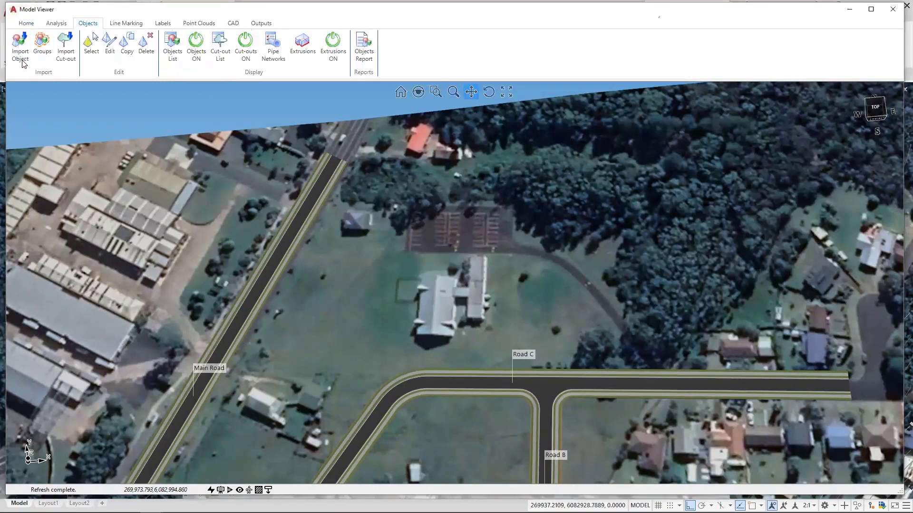
drag(432, 166, 484, 204)
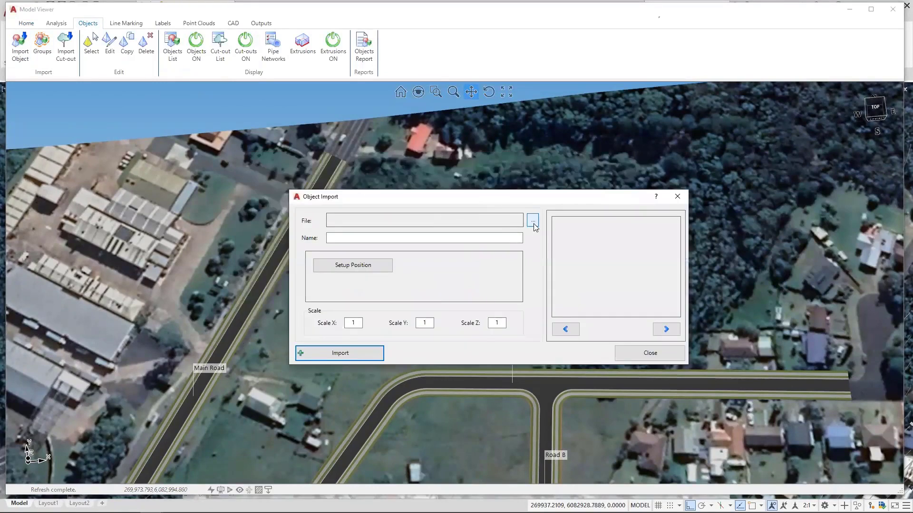
click(532, 222)
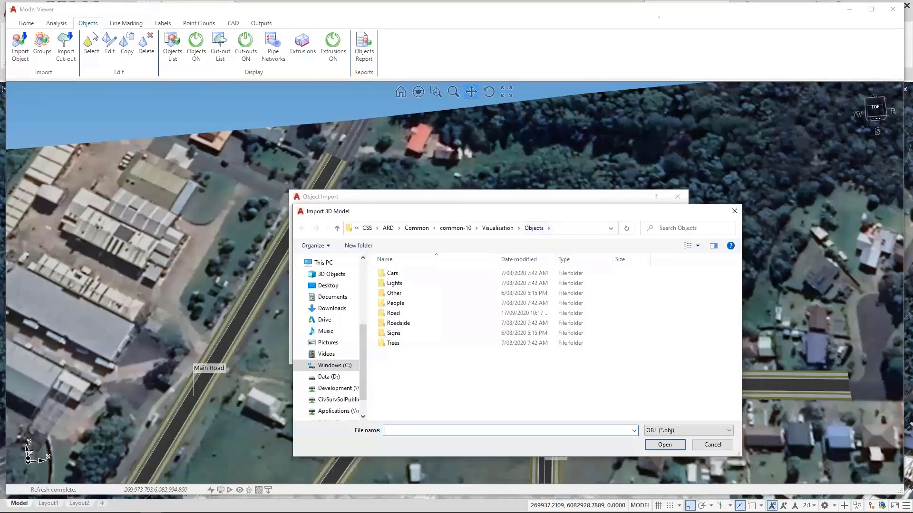
click(574, 230)
click(574, 230)
key(Return)
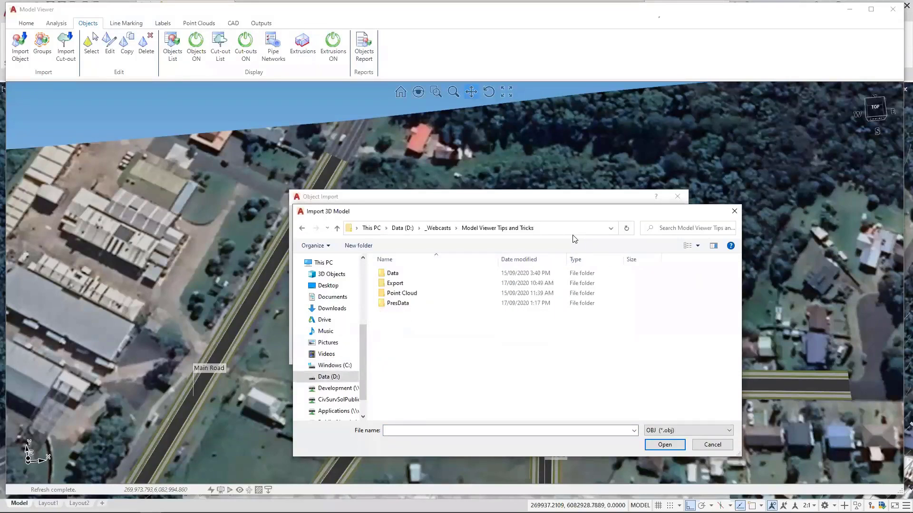
drag(546, 216, 571, 199)
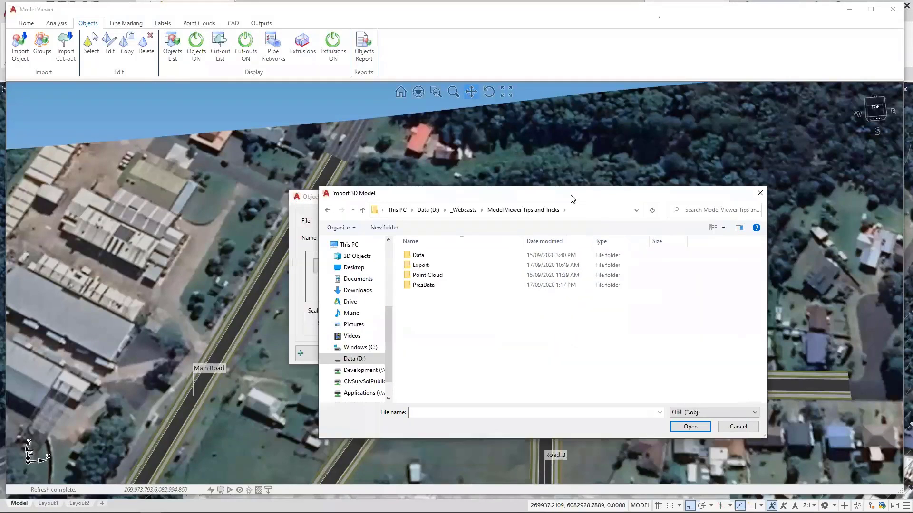
Filter the files to IFC, choose Hotel.ifc as the object to import and name it Hotel
click(702, 413)
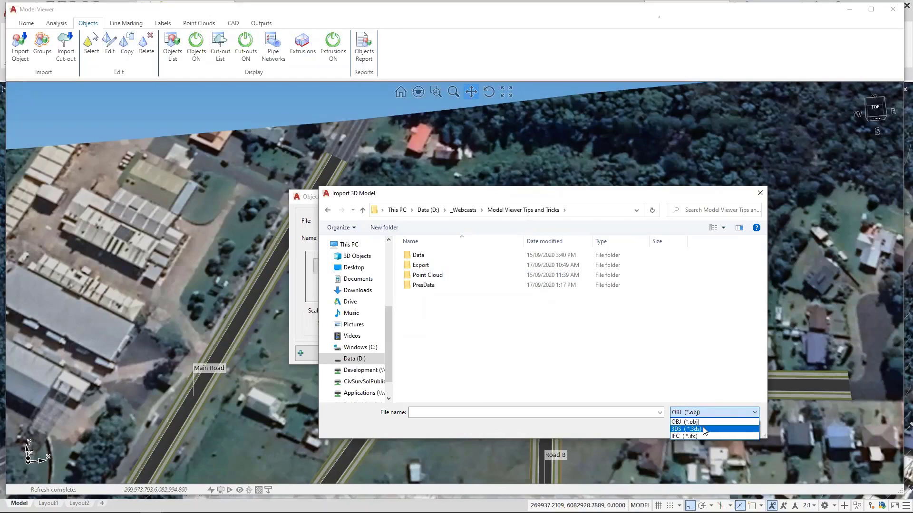
click(688, 436)
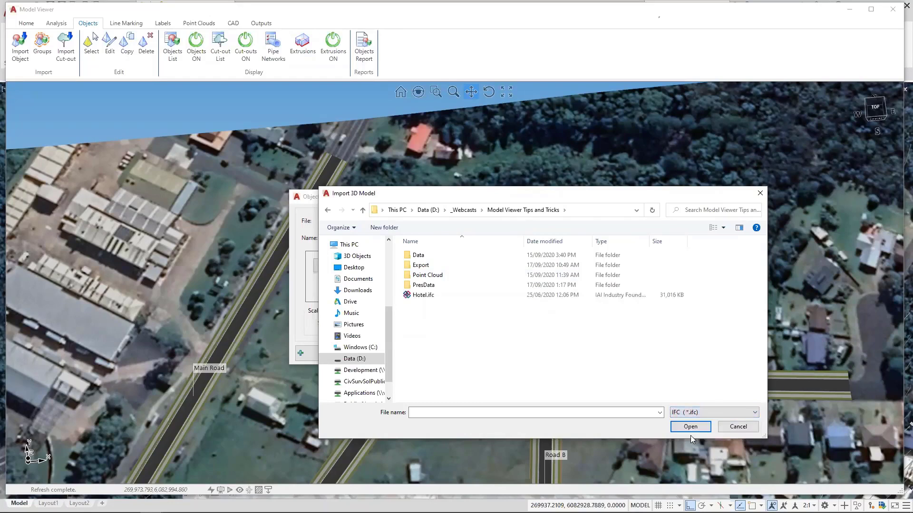
click(425, 295)
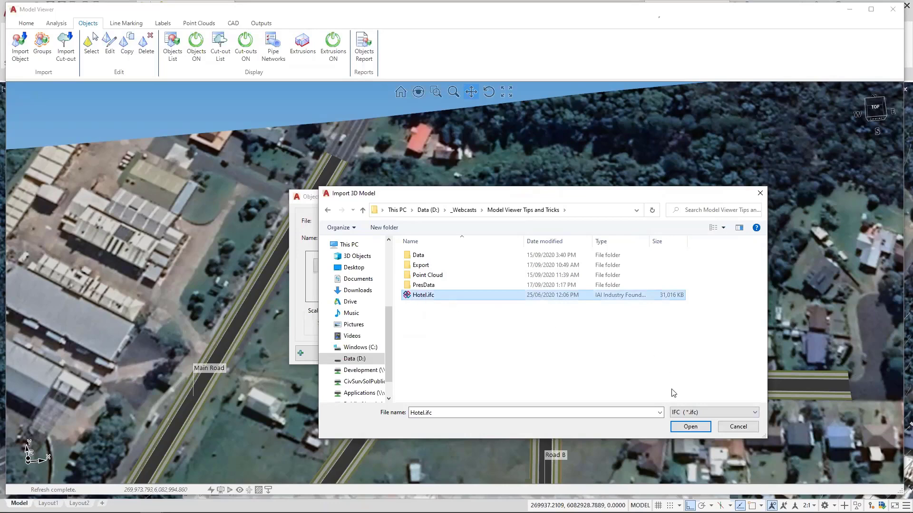
click(690, 426)
click(425, 237)
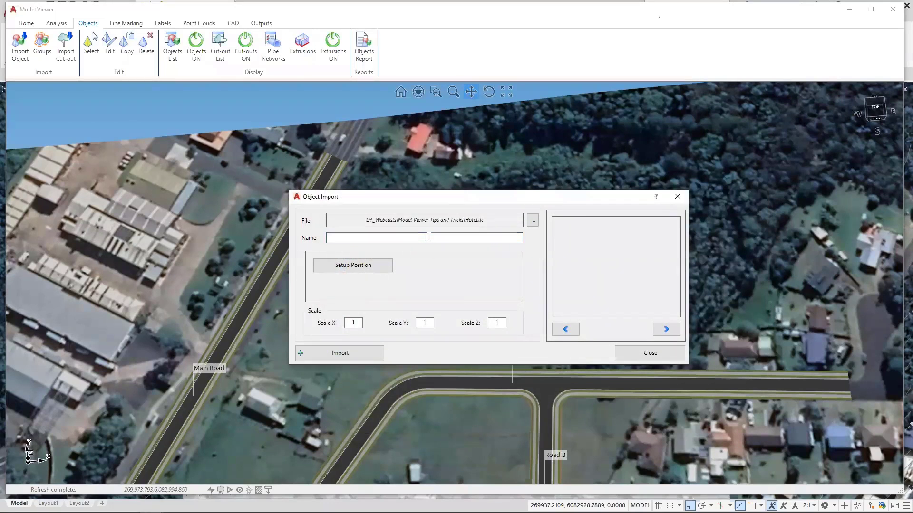
text(Hotel)
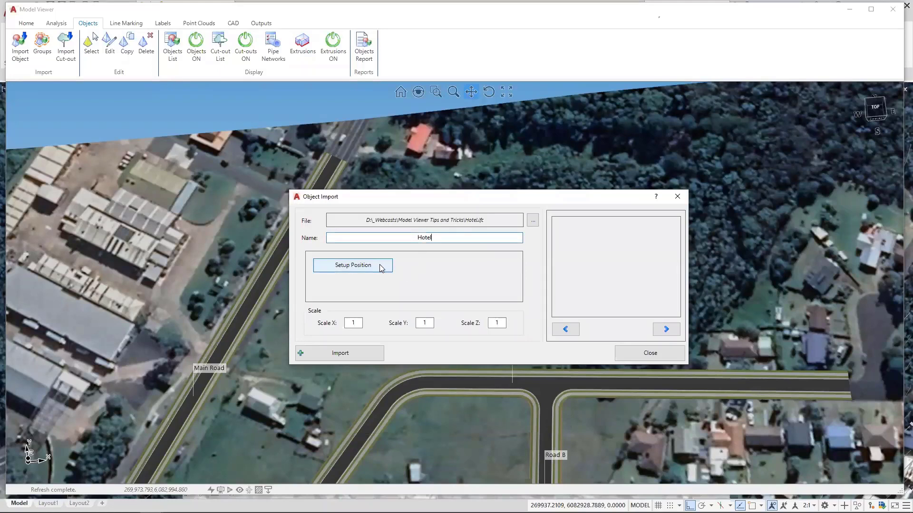
Set the hotel's horizontal location by picking a point in the drawing between the PROPOSED HOTEL label and the existing building north of Road C
click(380, 267)
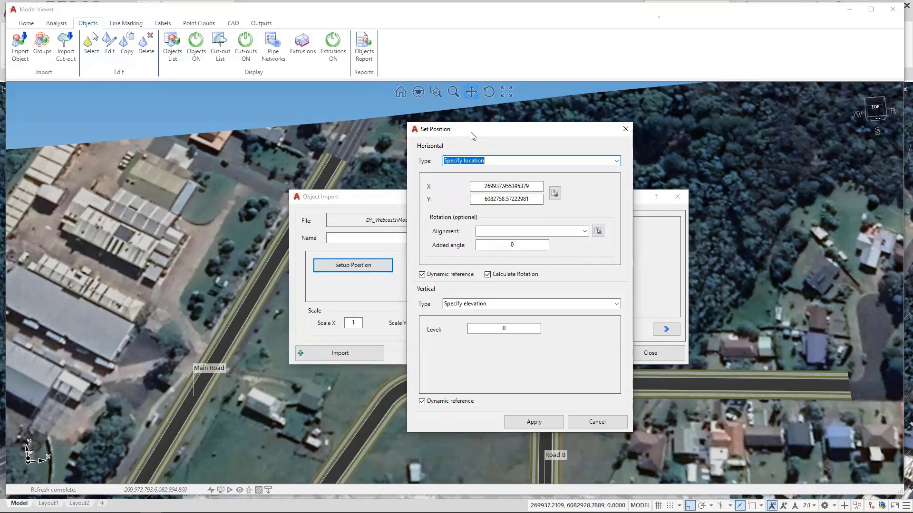
drag(473, 137, 512, 137)
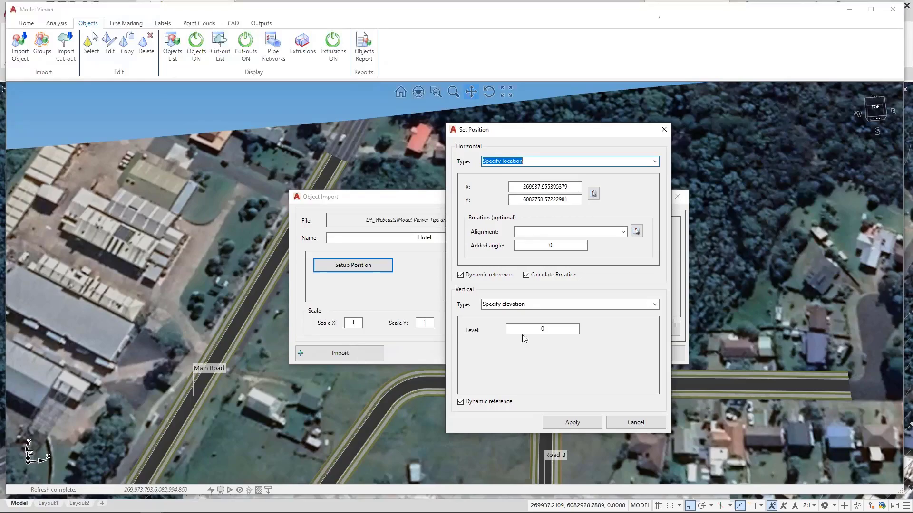
click(593, 194)
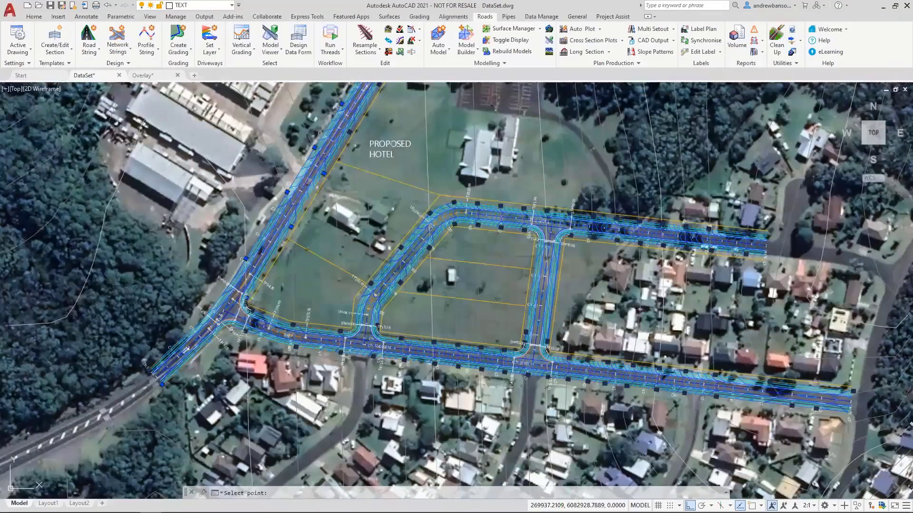
middle_drag(365, 180, 365, 317)
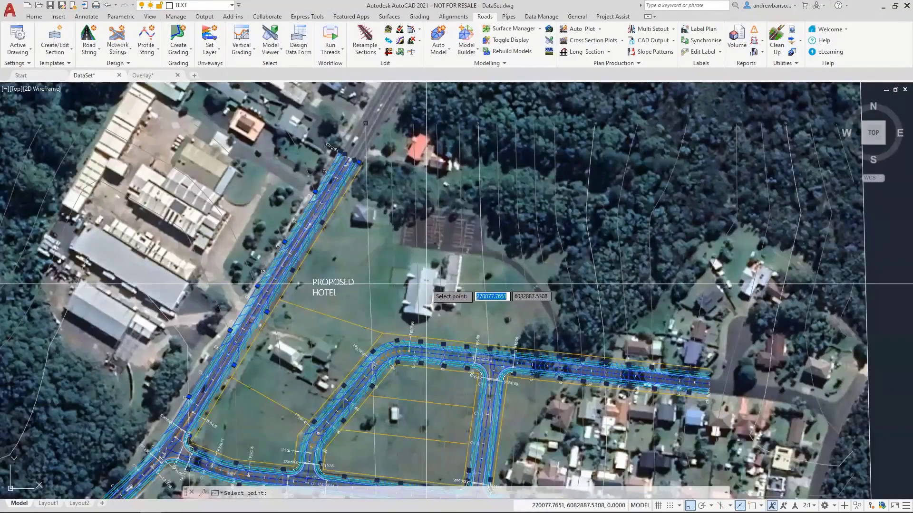
click(427, 283)
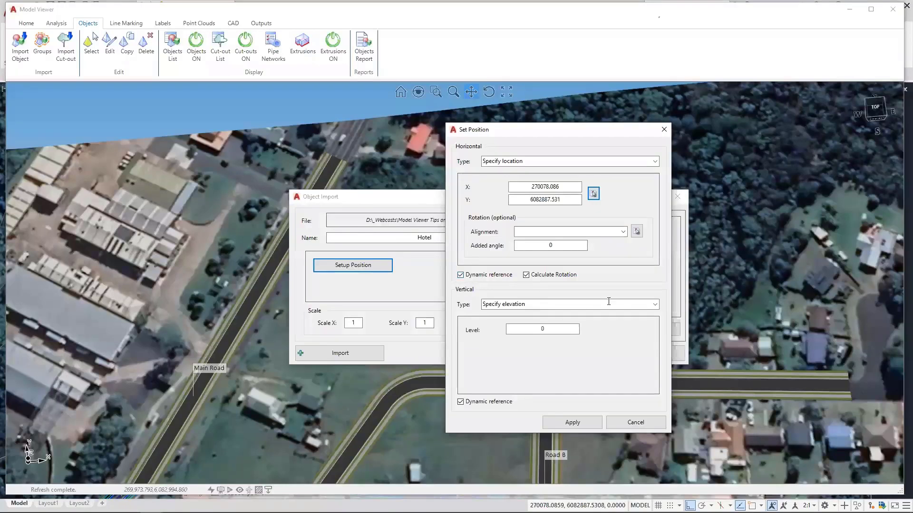
Set the hotel's vertical position to reference surface SAT-NS, apply the position and import the object
click(654, 306)
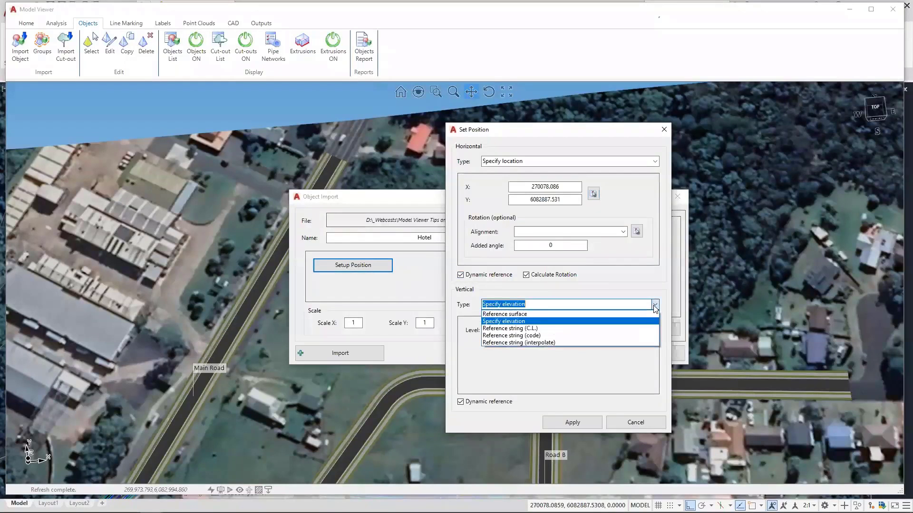
click(547, 314)
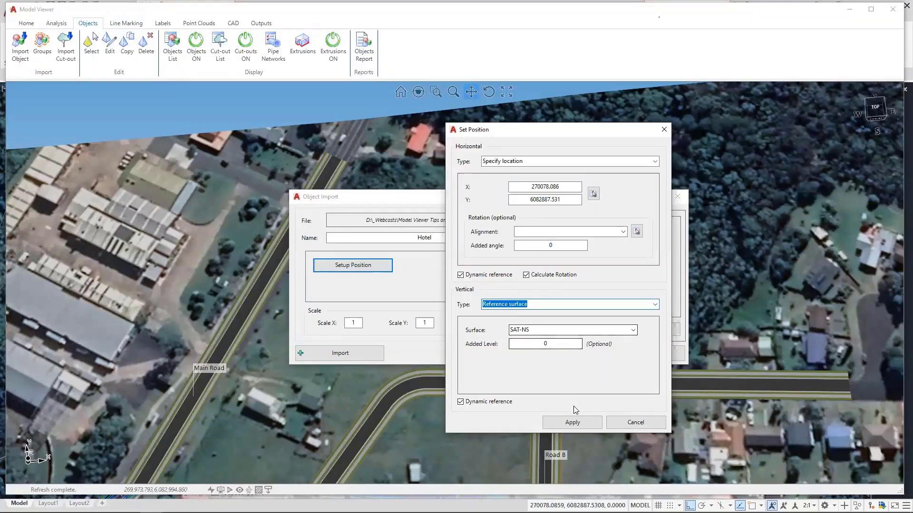
click(572, 422)
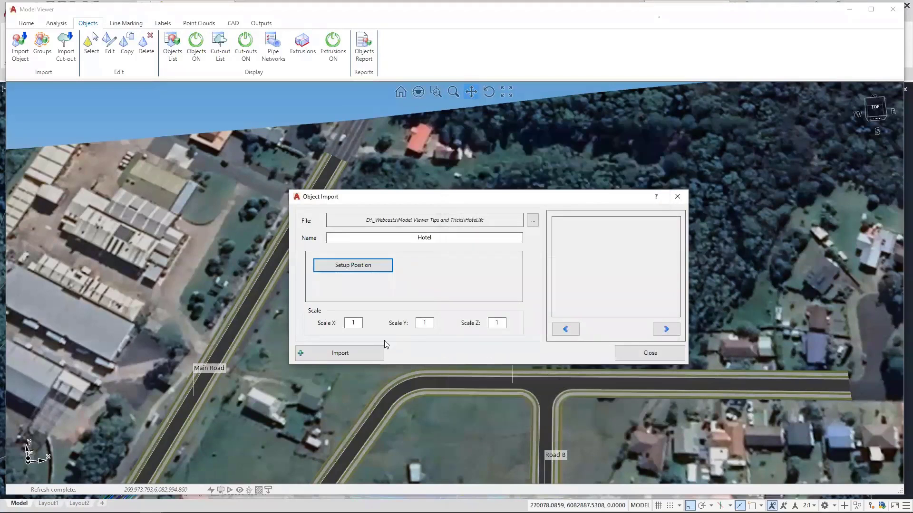
click(339, 354)
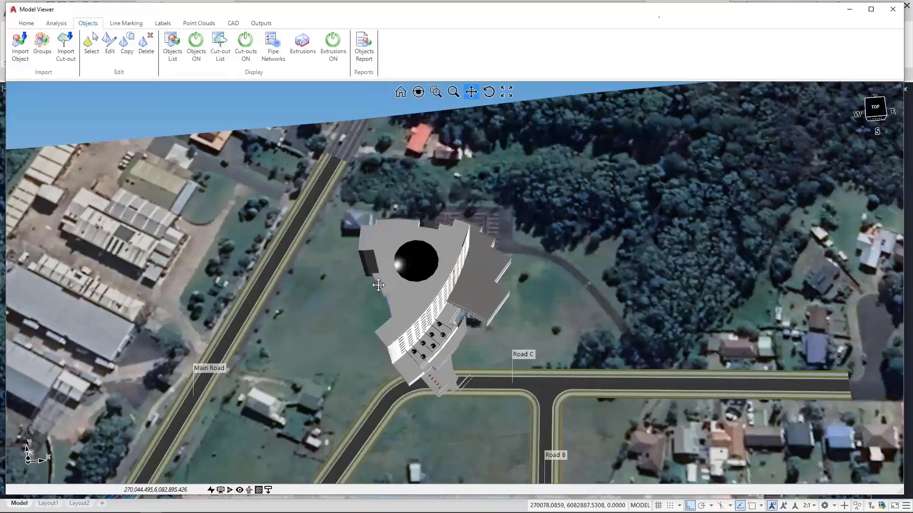
Select the hotel for editing, move it north and rotate it counter-clockwise so it sits clear of Road C, and apply the changes
drag(378, 283, 399, 298)
middle_drag(451, 295, 453, 324)
drag(462, 288, 480, 301)
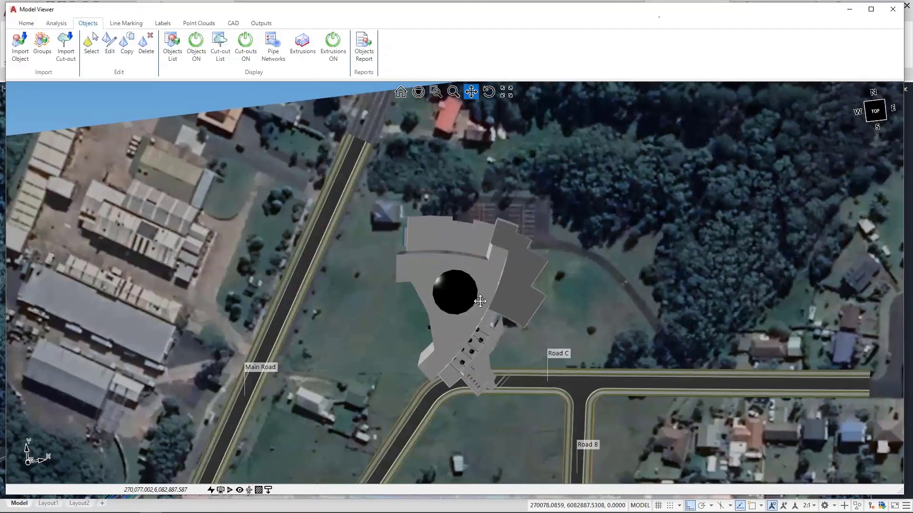
mouse_move(480, 301)
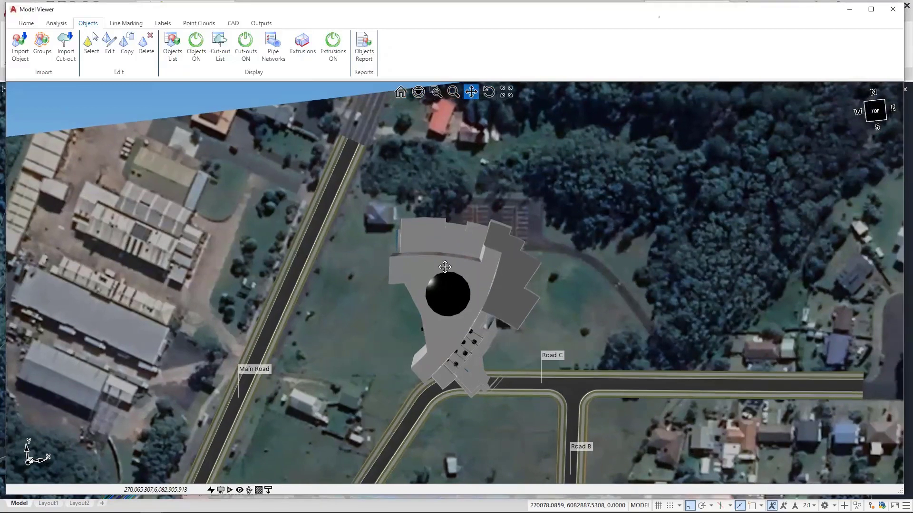
drag(453, 270, 446, 271)
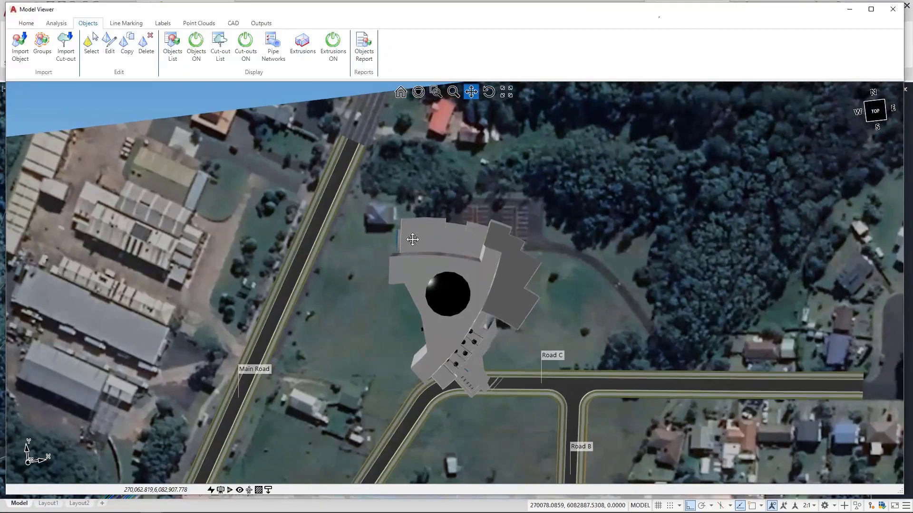
click(90, 56)
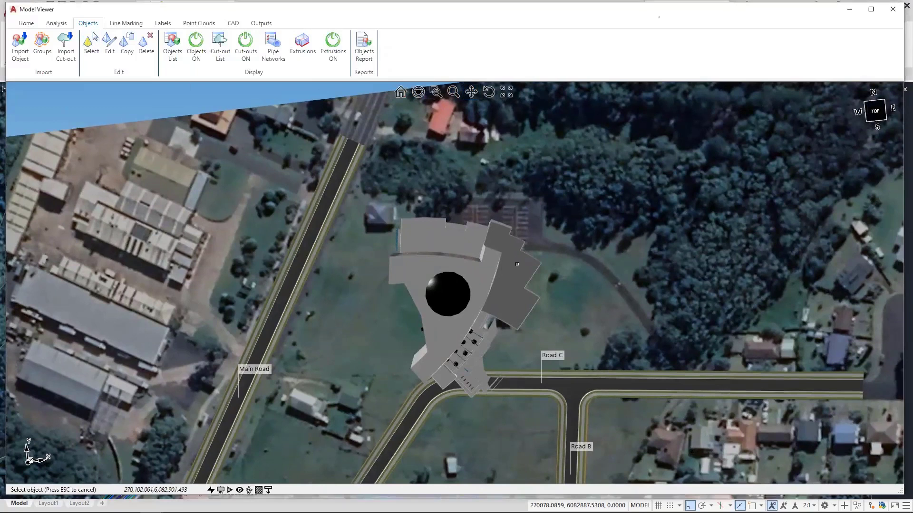
click(491, 318)
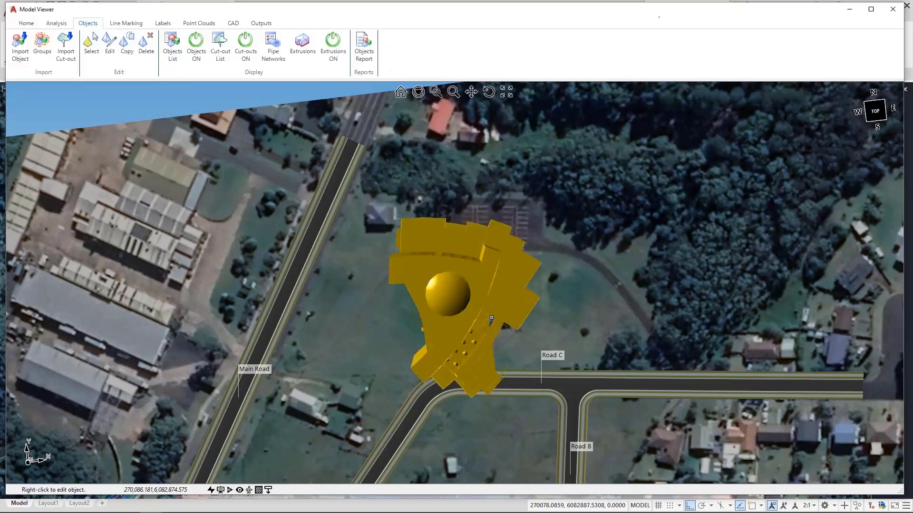
right_click(485, 288)
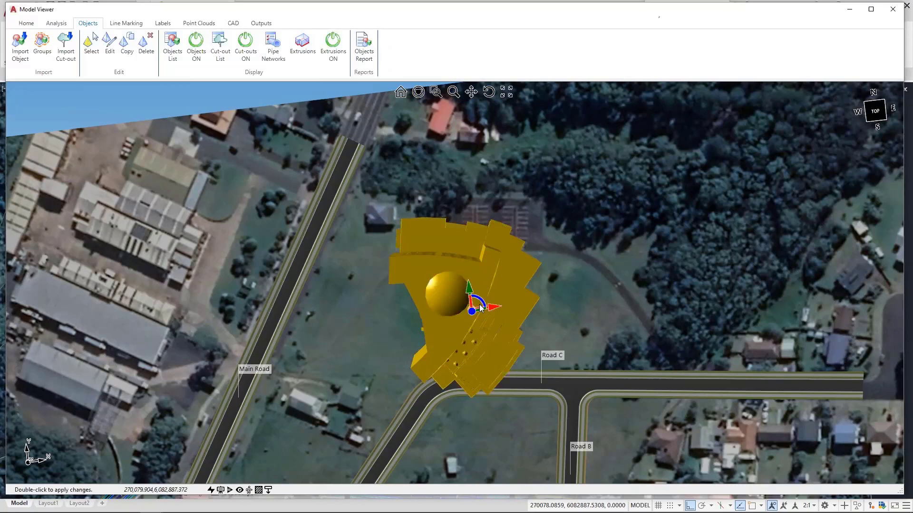
mouse_move(480, 308)
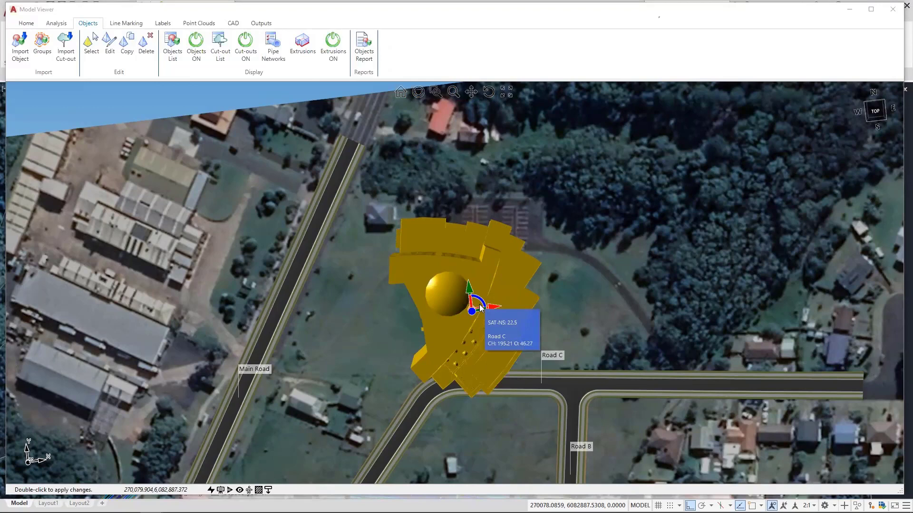
drag(469, 289, 469, 239)
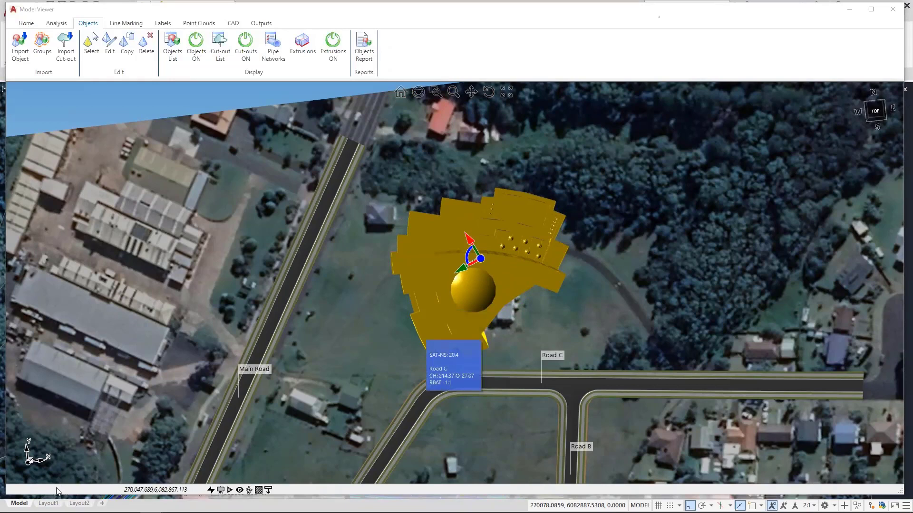
right_click(540, 314)
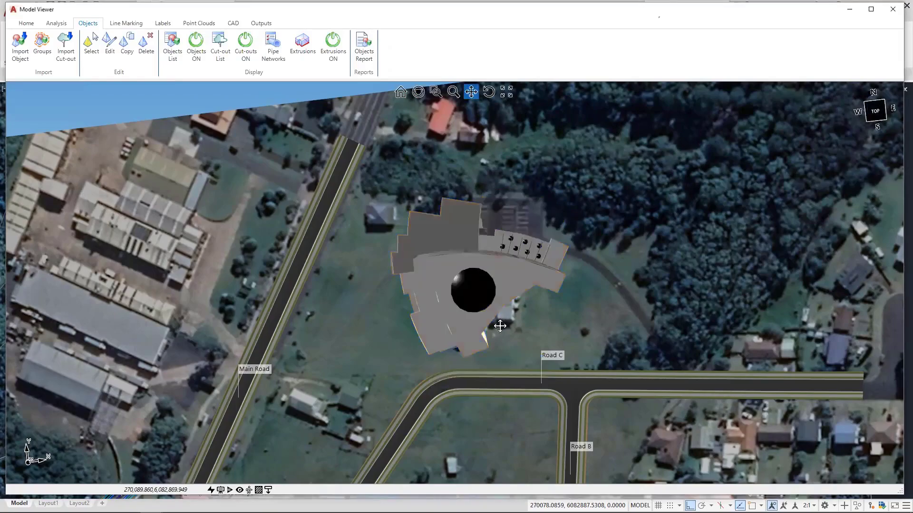
Examine the placed hotel in 3D from several sides against Main Road, Road C and the surrounding terrain
middle_drag(498, 326, 515, 243)
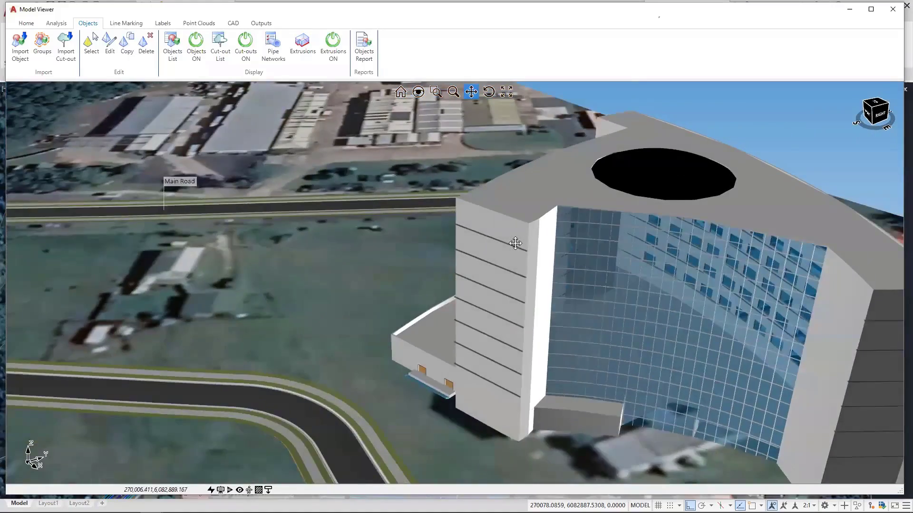
scroll(515, 243, down, 5)
shift+middle_drag(515, 243, 464, 363)
middle_drag(466, 251, 594, 238)
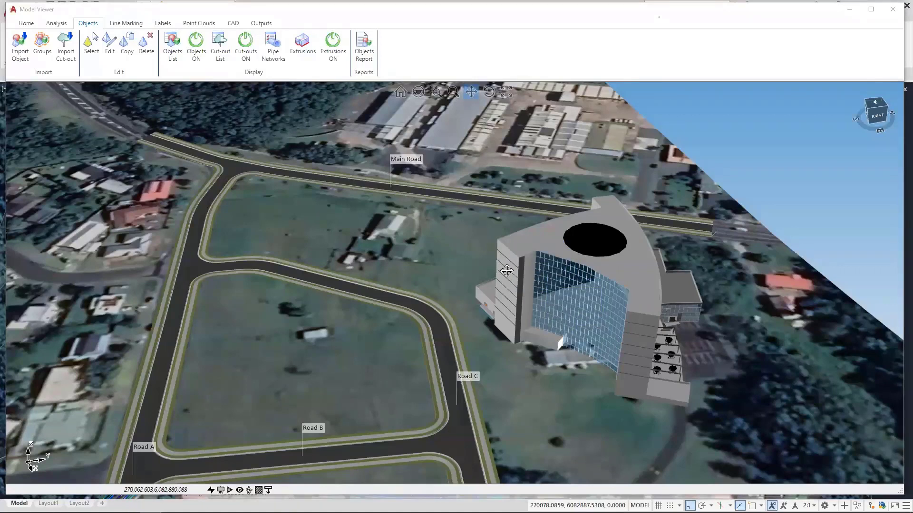
shift+middle_drag(571, 285, 533, 279)
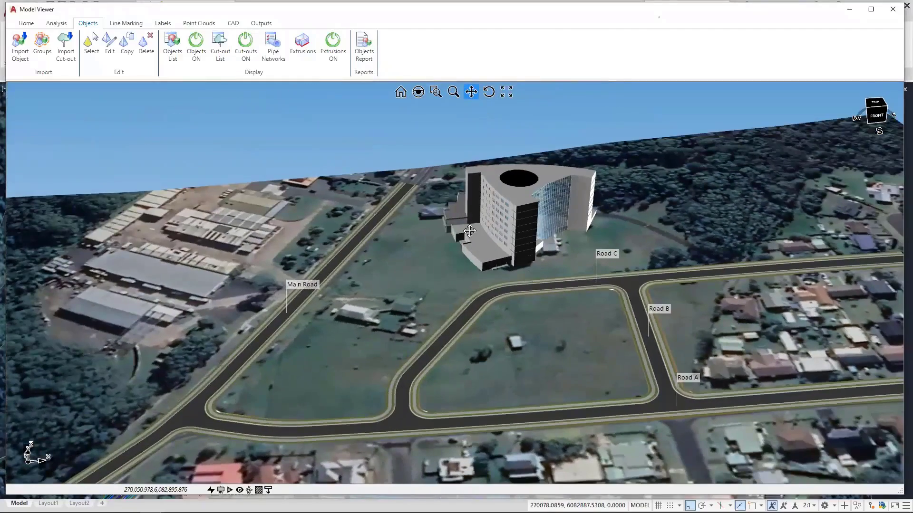
middle_drag(450, 232, 398, 232)
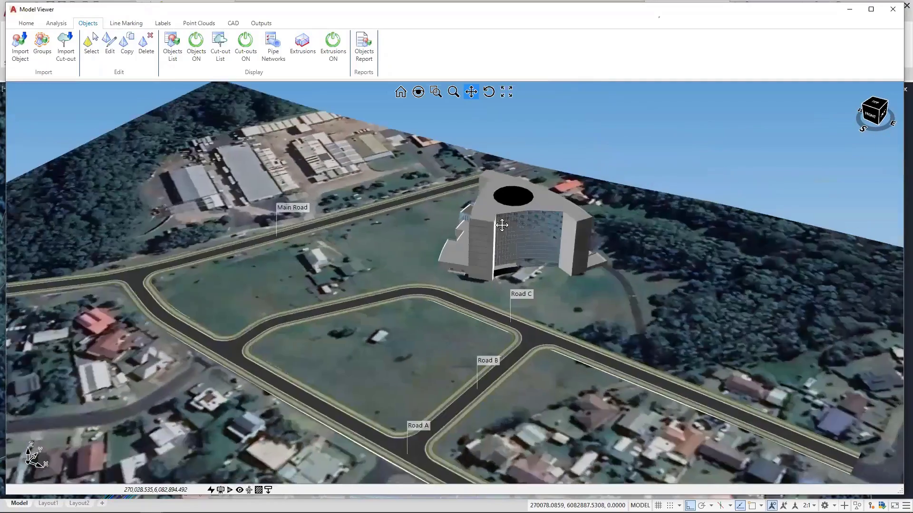
Review the hotel close up and the whole road layout with the surrounding imagery in the 3D model
scroll(500, 236, up, 7)
middle_drag(522, 230, 456, 216)
scroll(456, 216, down, 7)
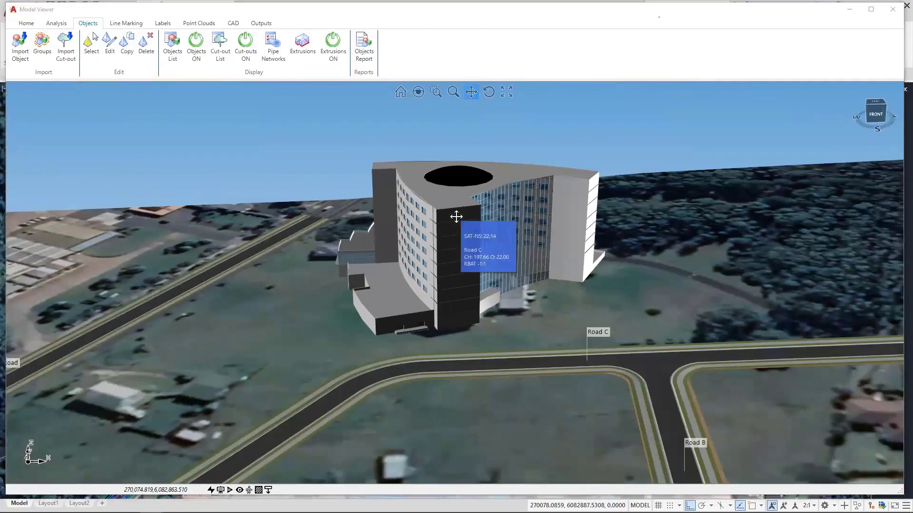
scroll(382, 212, down, 5)
middle_drag(388, 212, 395, 228)
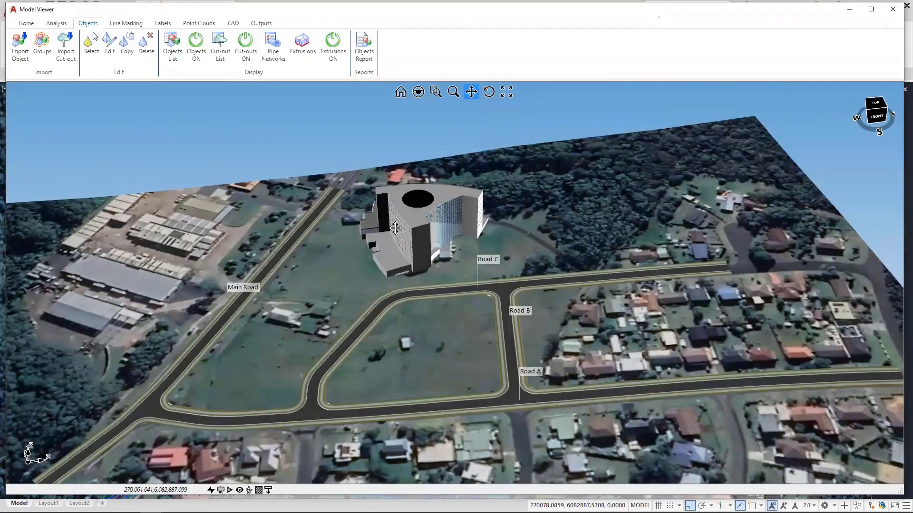
mouse_move(395, 228)
drag(396, 228, 476, 211)
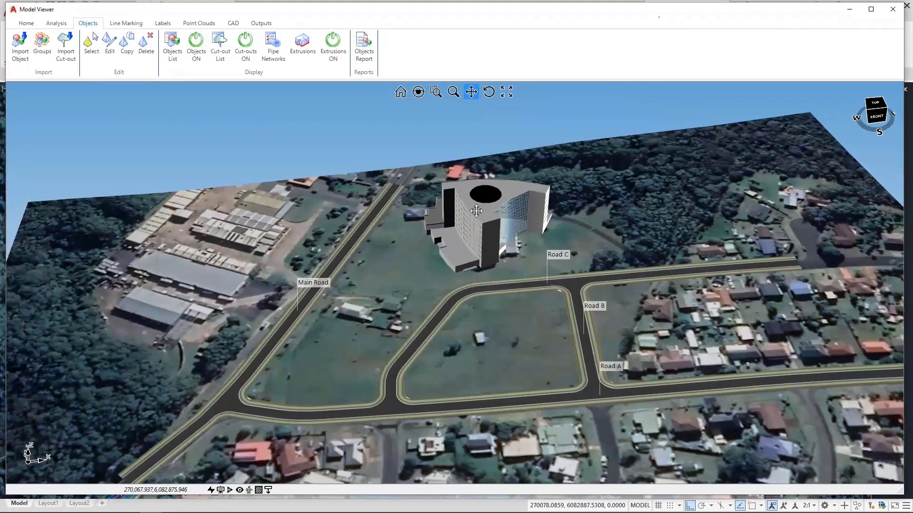
mouse_move(476, 211)
drag(352, 253, 363, 250)
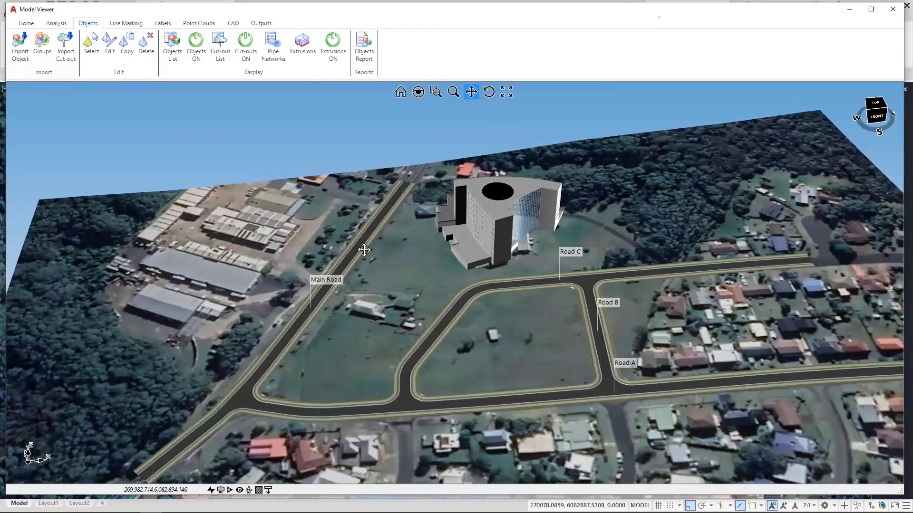
scroll(366, 255, down, 3)
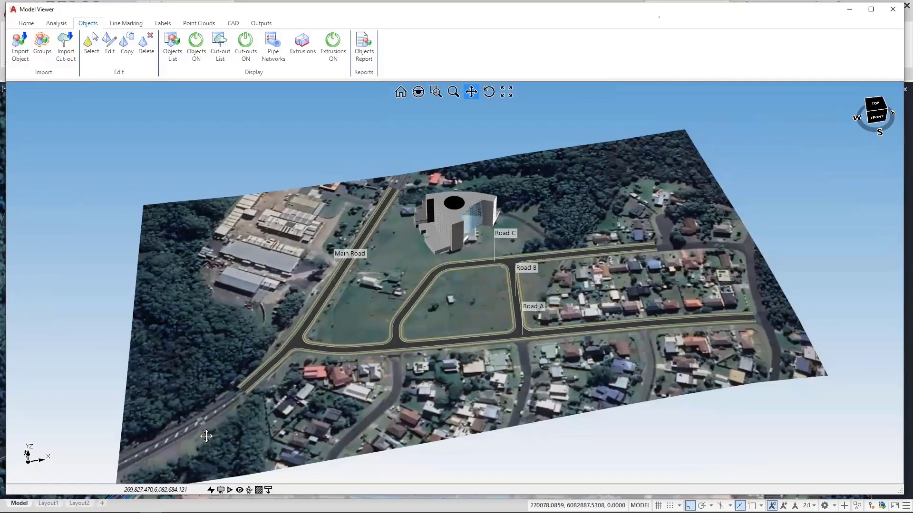
Switch to the ELVIS elevation website in the browser, look over the point cloud data offered for the selected area, and return to the Model Viewer
mouse_move(204, 512)
mouse_move(128, 504)
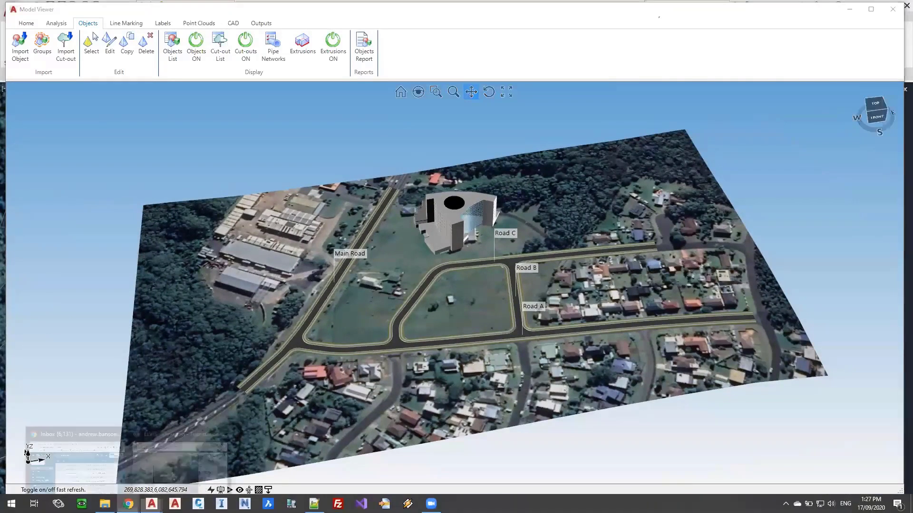
click(181, 458)
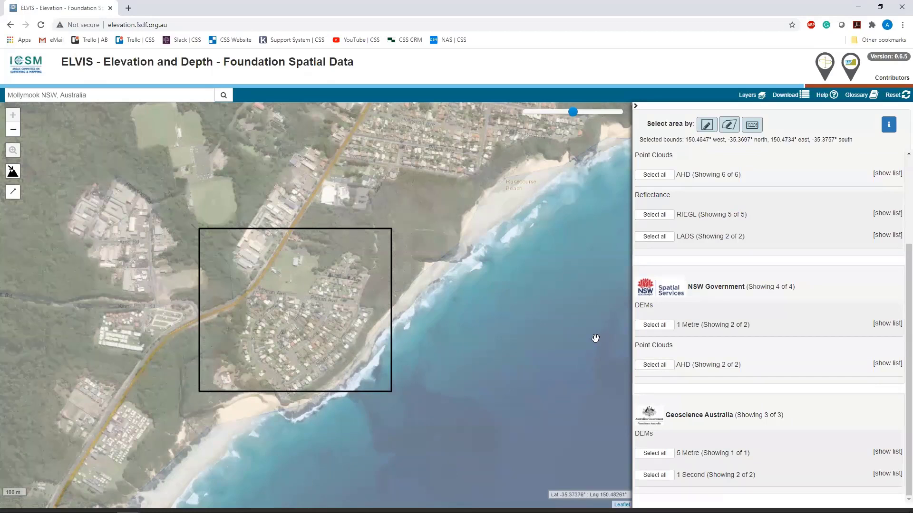
click(858, 7)
Add _EditedPointCloud.las from the Point Cloud folder as a LAS data source and import the point cloud into the model
drag(501, 264, 517, 259)
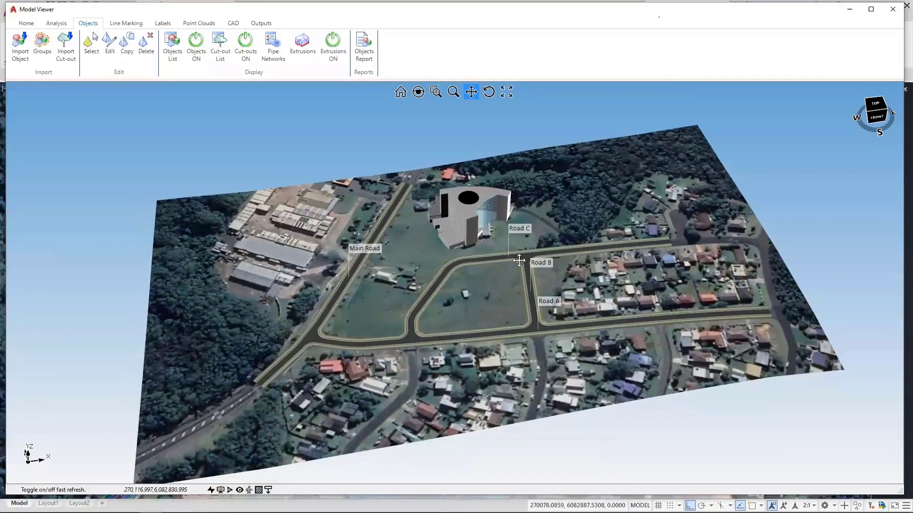
scroll(519, 260, down, 1)
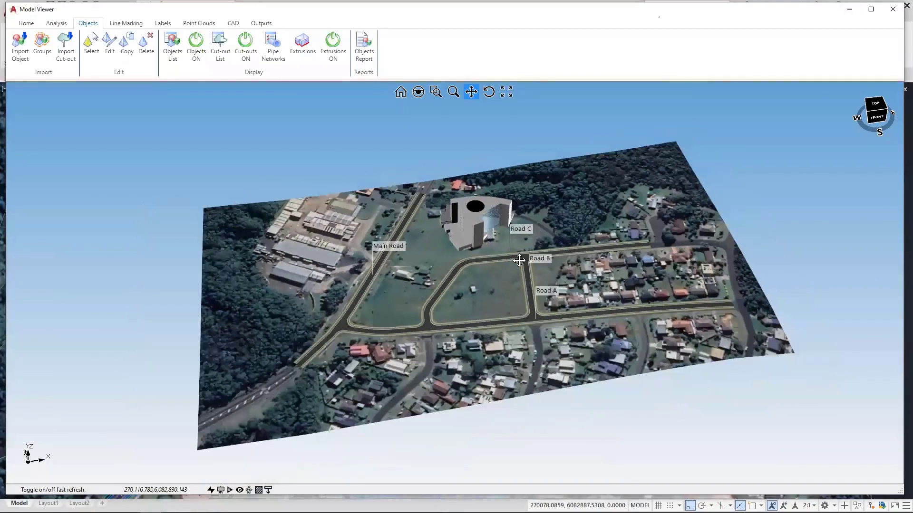
click(201, 27)
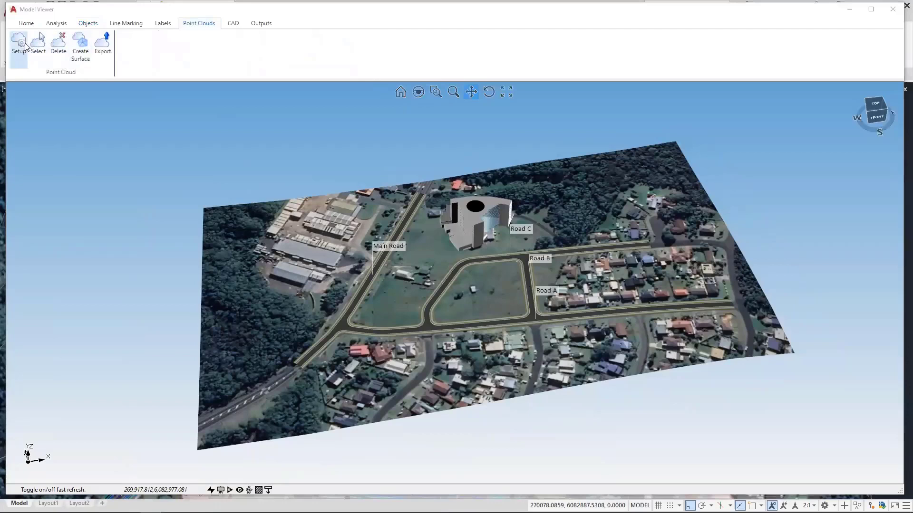
click(20, 58)
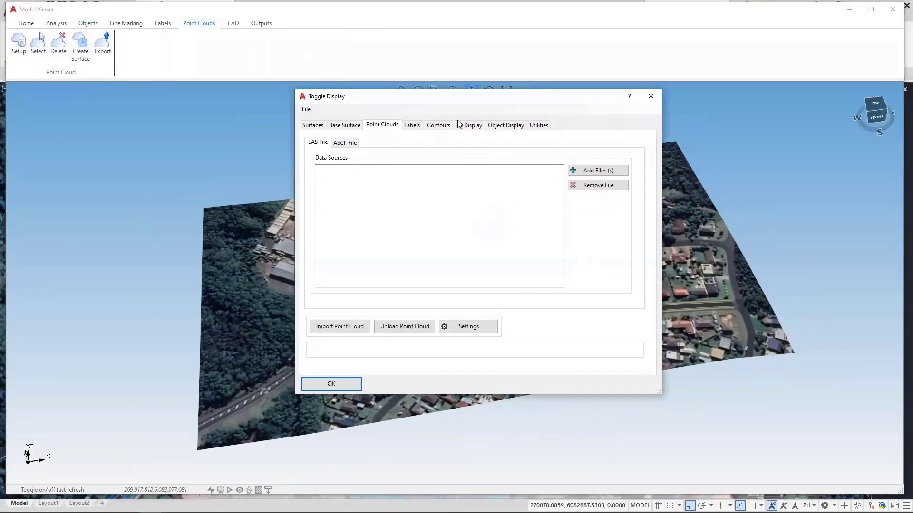
drag(474, 101, 523, 128)
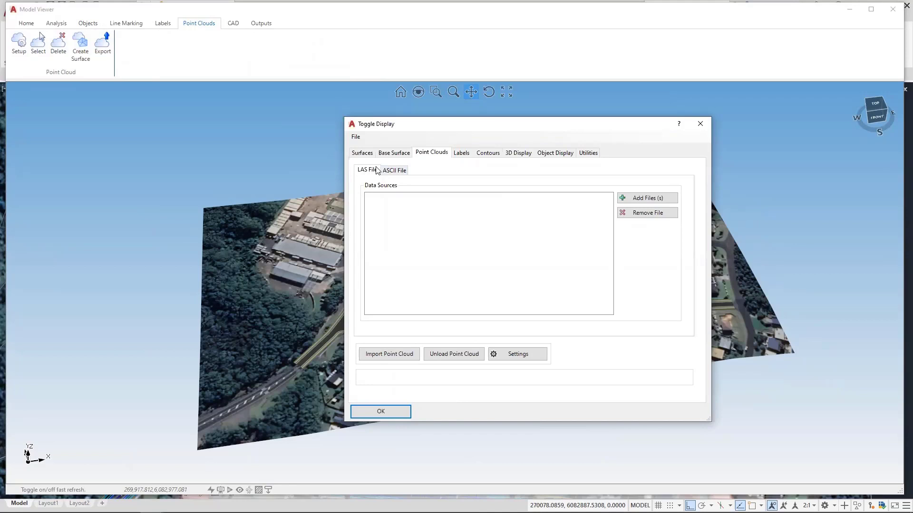
click(649, 199)
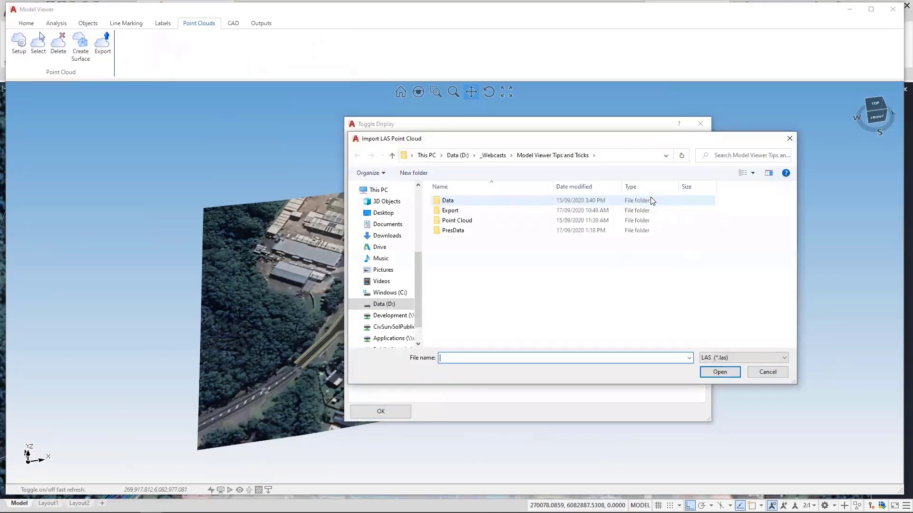
double_click(464, 220)
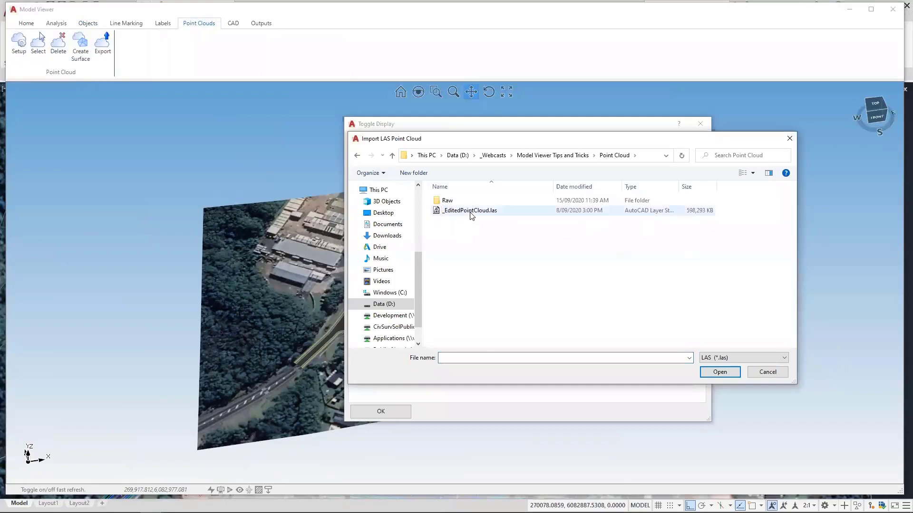
click(471, 215)
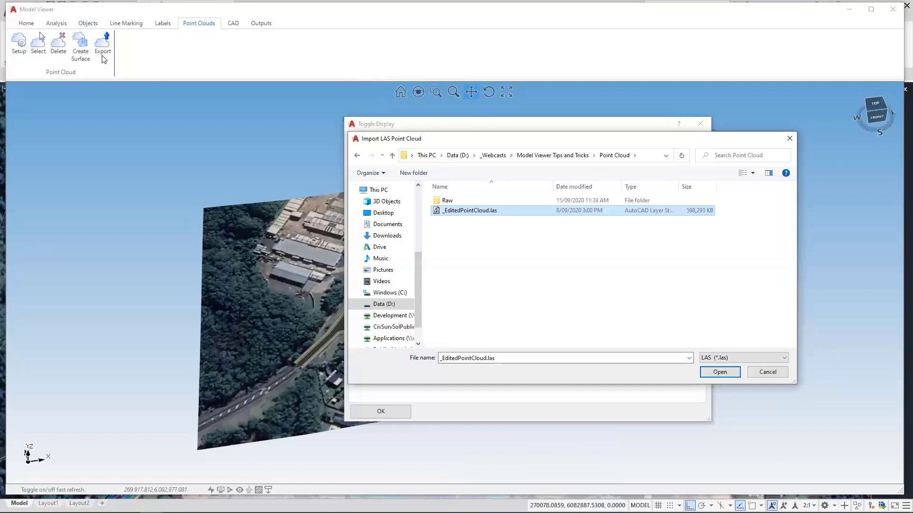
click(716, 372)
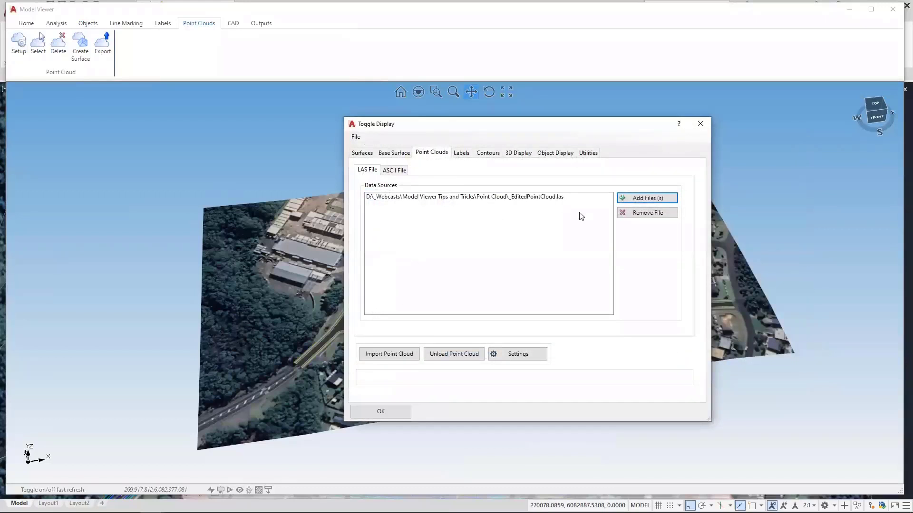
click(411, 354)
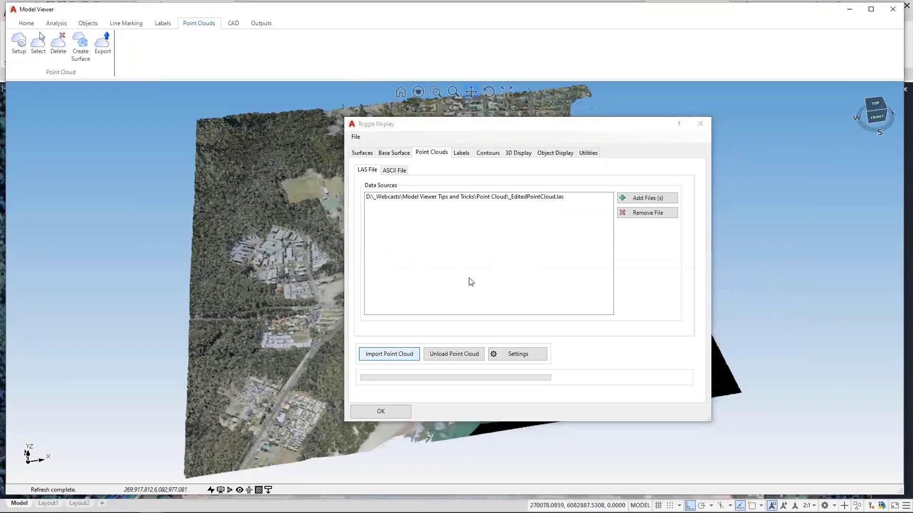
Examine the imported point cloud from several directions, including close up around the hotel, Road A, Road B and Road C
scroll(432, 252, up, 3)
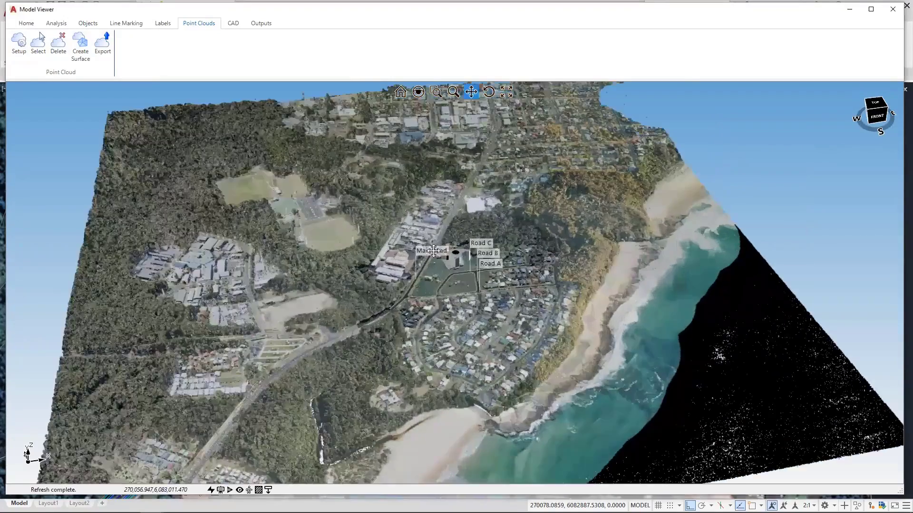
shift+middle_drag(433, 251, 437, 220)
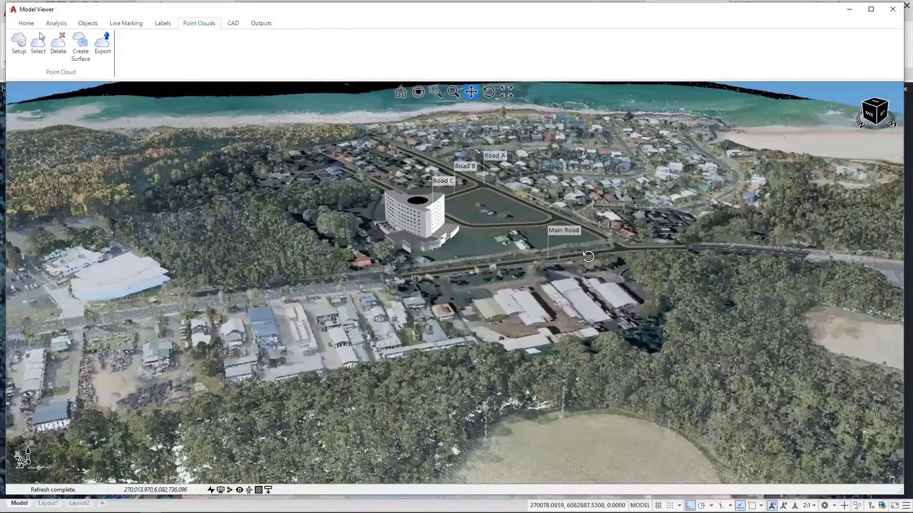
shift+middle_drag(588, 256, 393, 283)
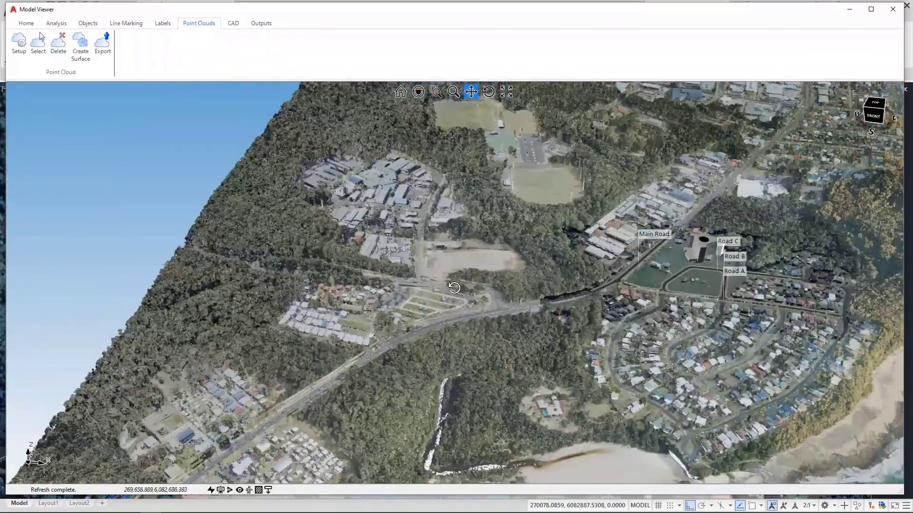
mouse_move(454, 288)
shift+middle_down()
mouse_move(448, 281)
mouse_move(542, 290)
mouse_move(550, 315)
mouse_move(540, 310)
mouse_move(450, 350)
mouse_move(439, 299)
mouse_move(464, 300)
shift+middle_up()
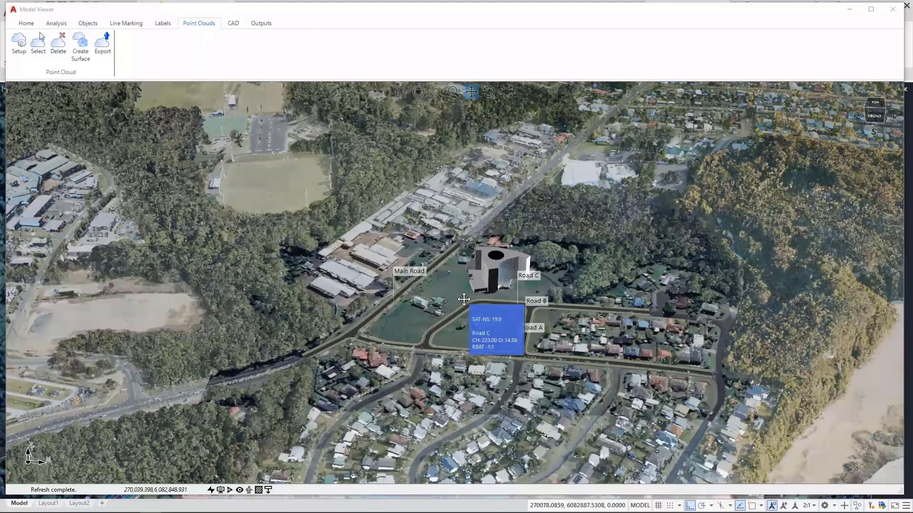
shift+middle_drag(429, 288, 535, 307)
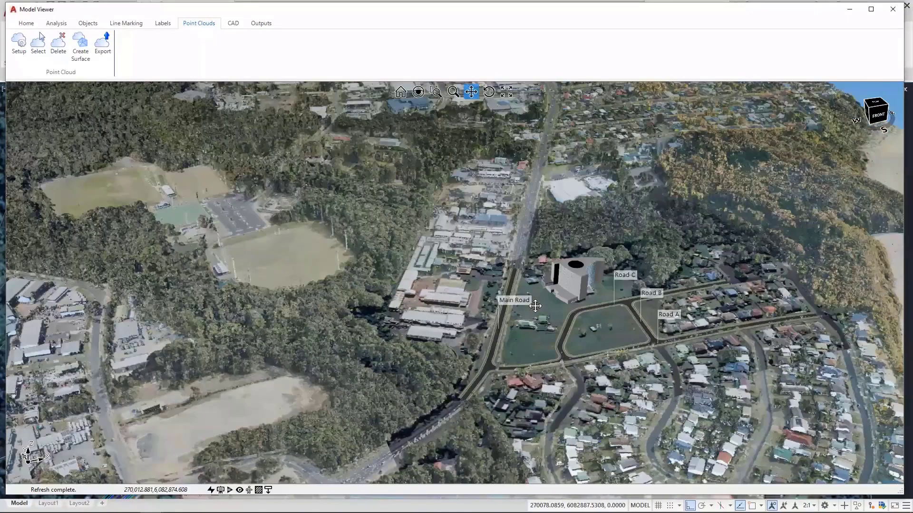
mouse_move(535, 306)
middle_drag(454, 261, 375, 318)
scroll(394, 327, up, 5)
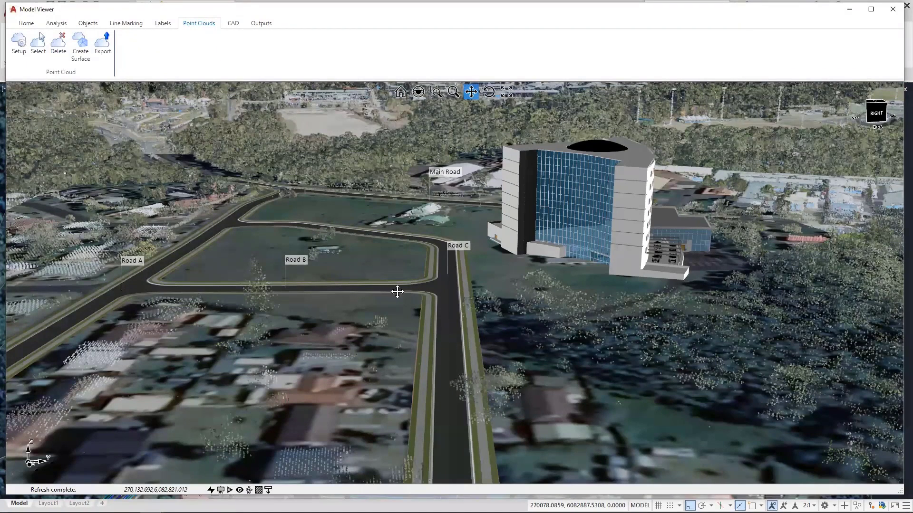
middle_drag(397, 292, 421, 298)
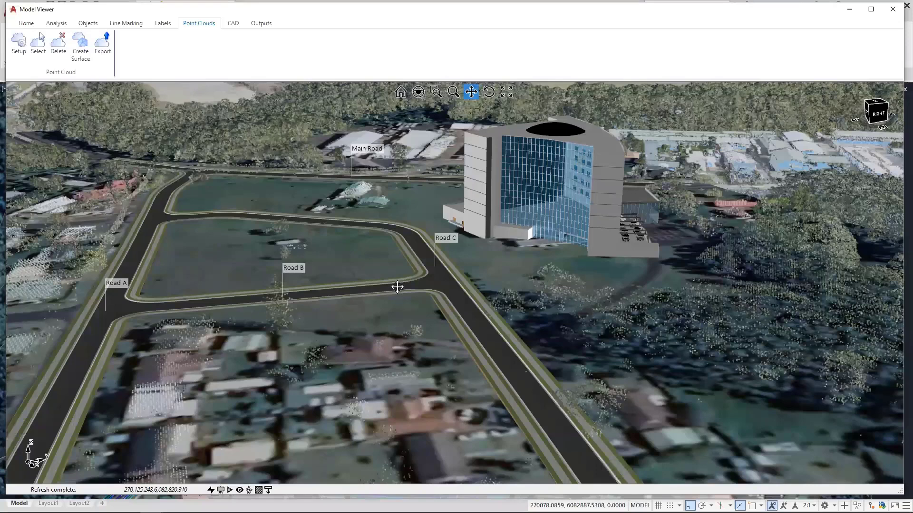
drag(397, 292, 397, 300)
middle_drag(355, 277, 363, 276)
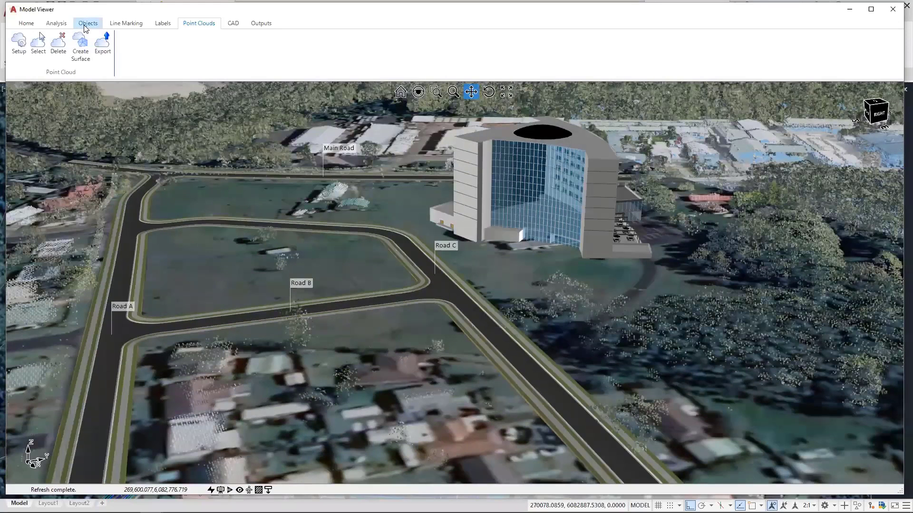
Add a new object group and name it Lights
click(88, 25)
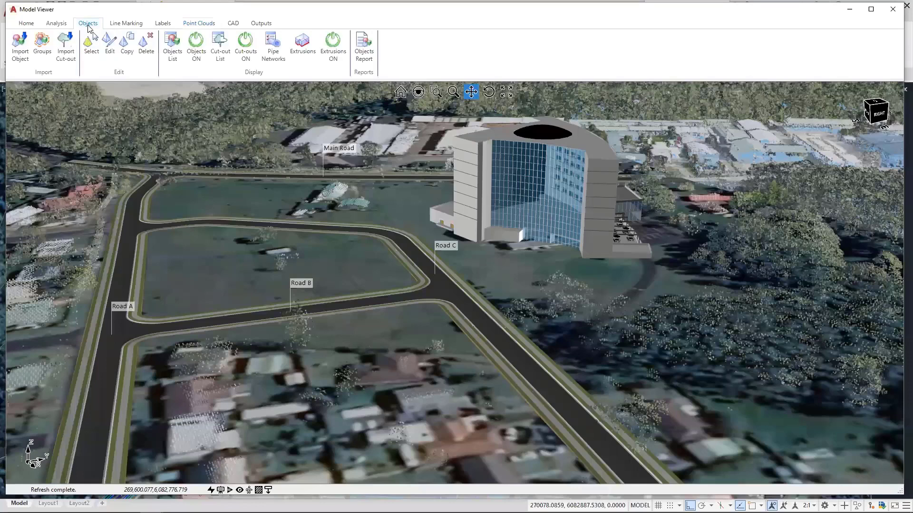
drag(295, 275, 305, 286)
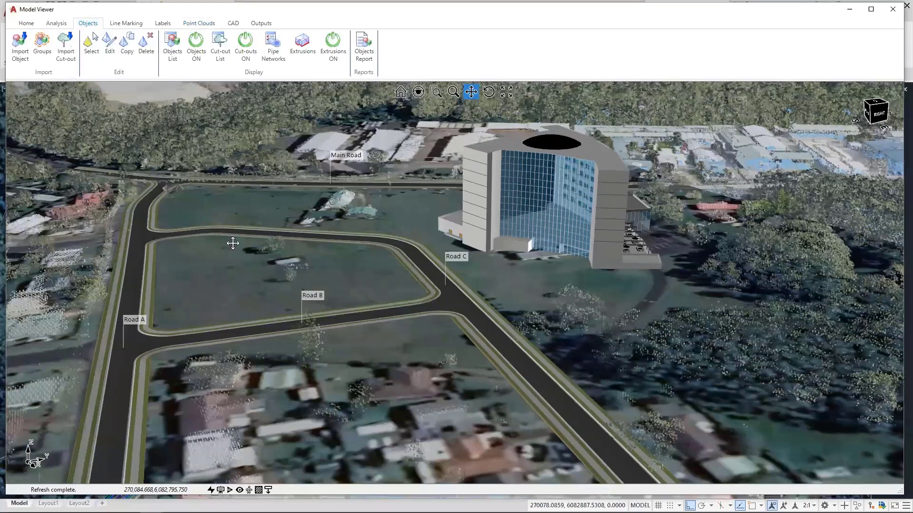
click(20, 57)
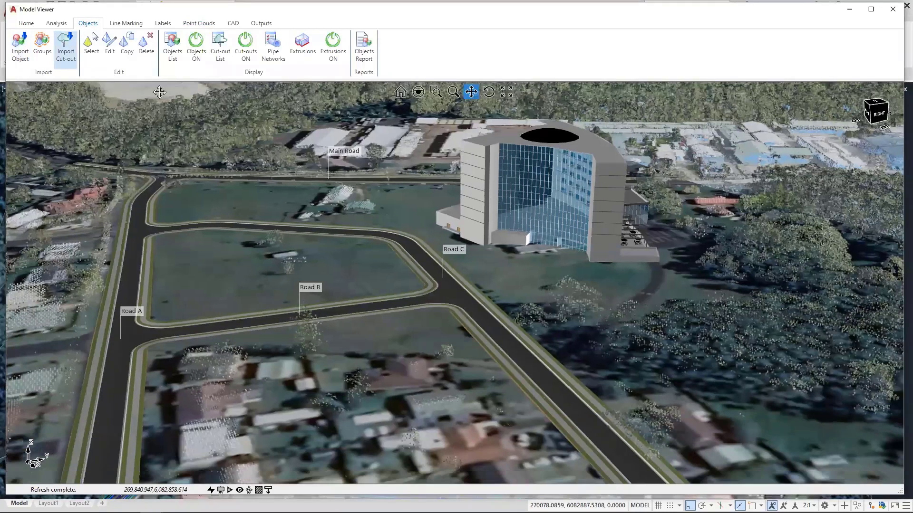
click(43, 59)
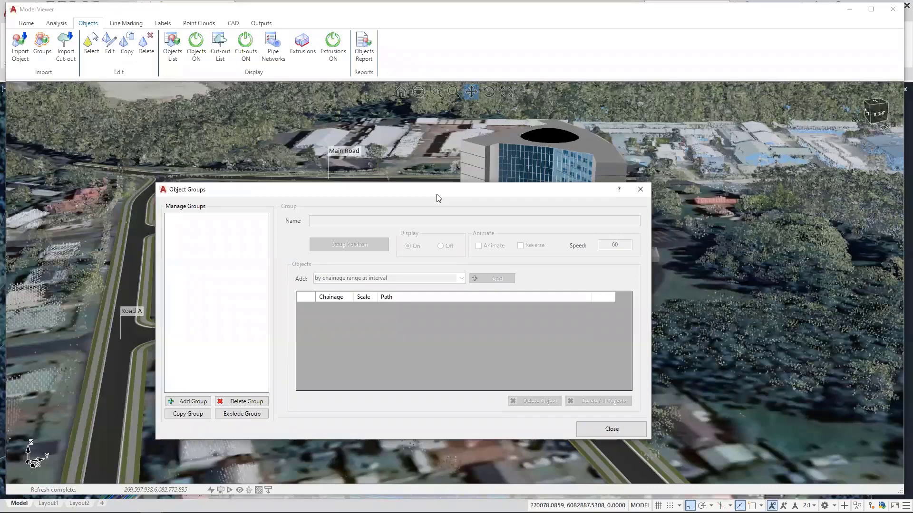
click(194, 402)
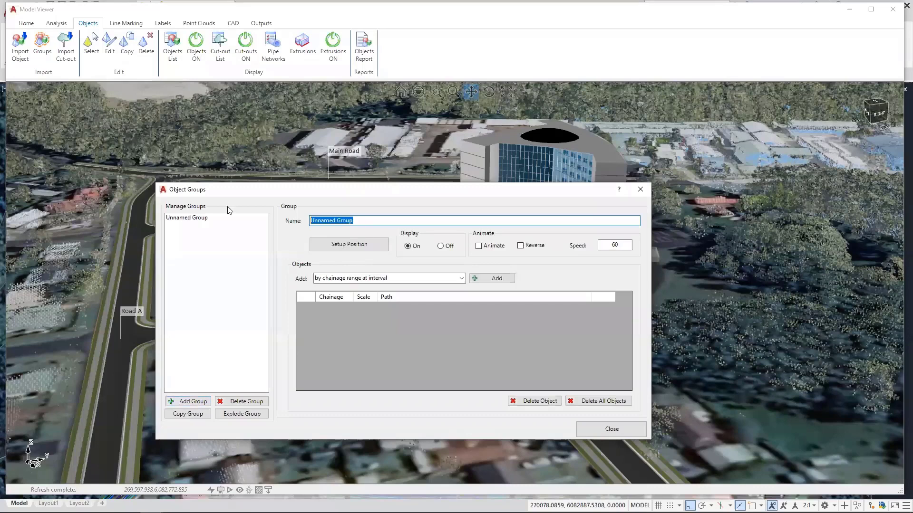
text(Lights)
Position the Lights group by the Road C alignment at an offset of -8.27 picked in the drawing, with levels from the SAT-NS reference surface
click(360, 246)
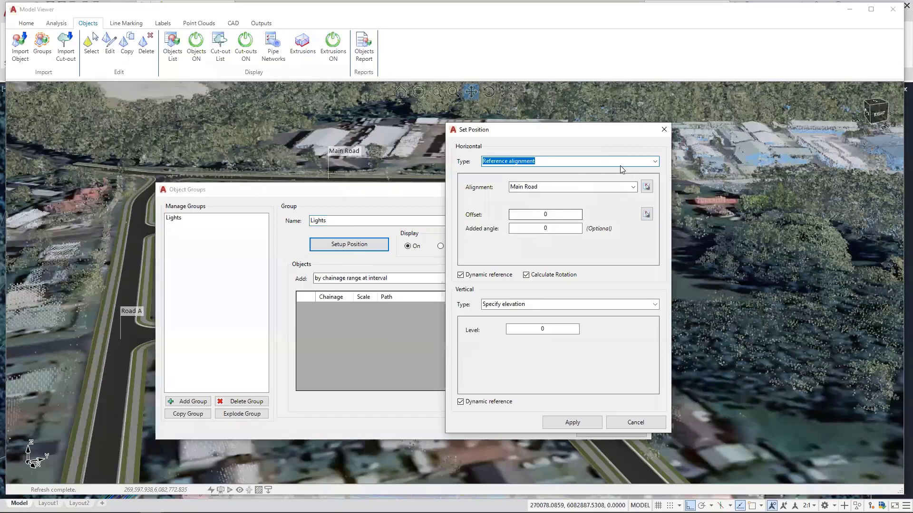
click(633, 188)
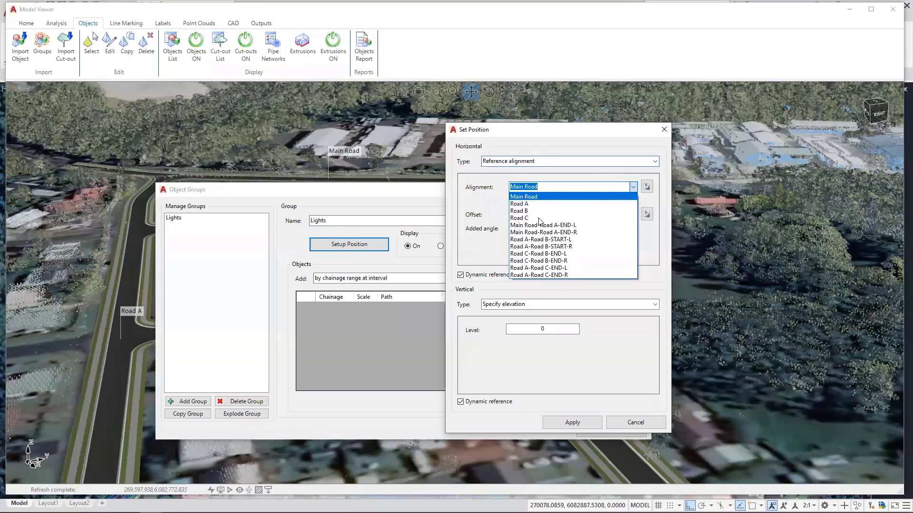
click(519, 218)
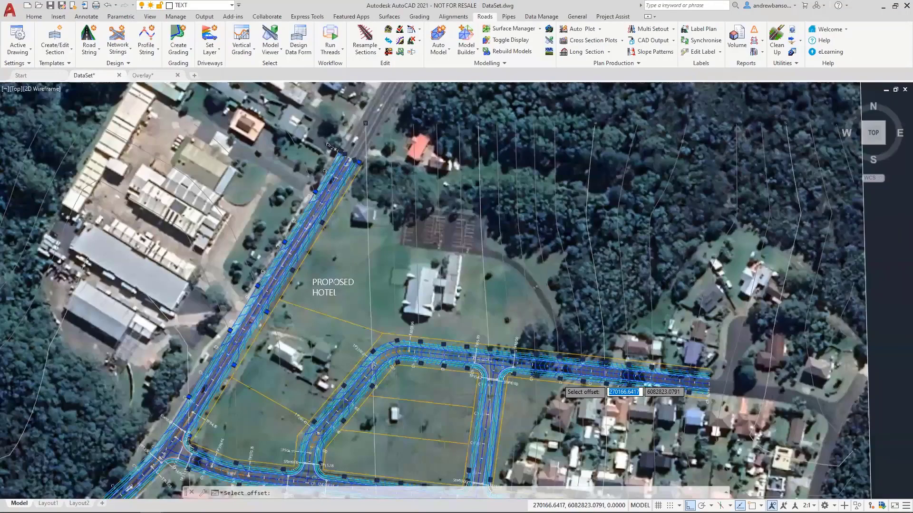
scroll(558, 380, up, 8)
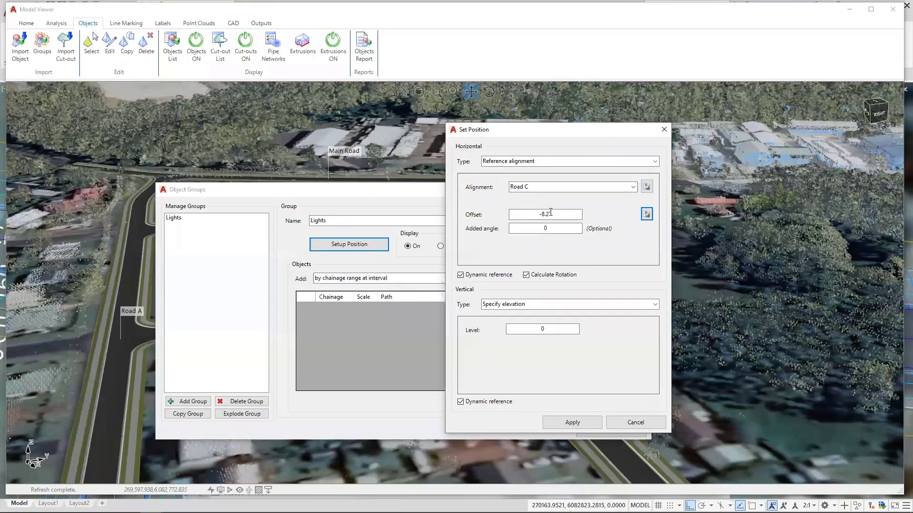
click(654, 305)
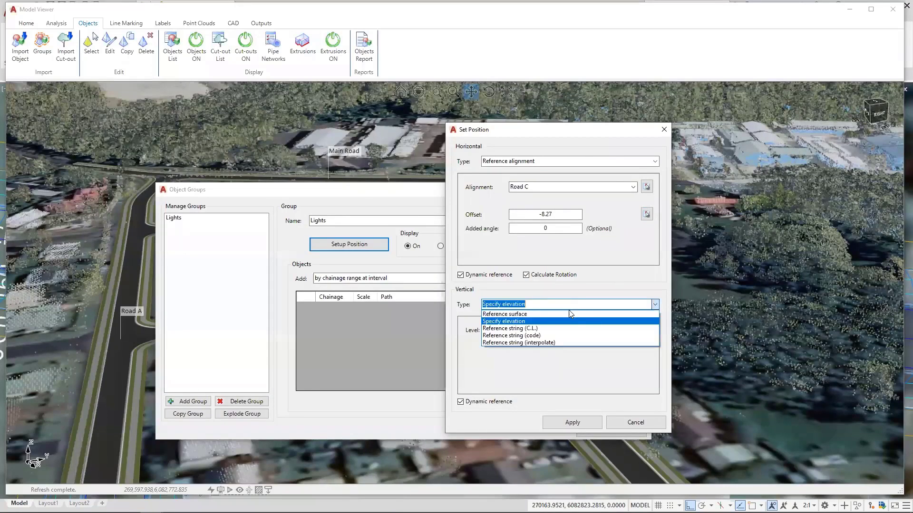
click(566, 314)
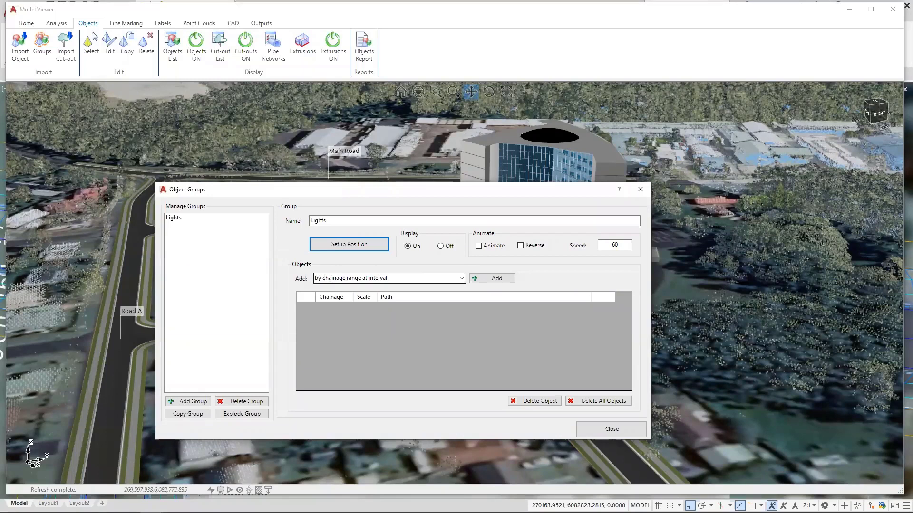
Start adding objects by chainage range at interval and choose Street Light.obj from the Lights folder as the file
click(481, 279)
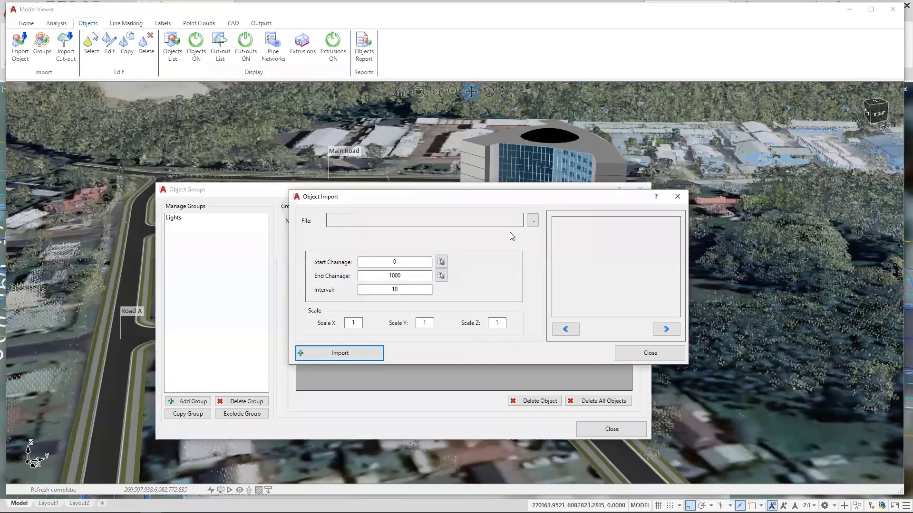
click(534, 227)
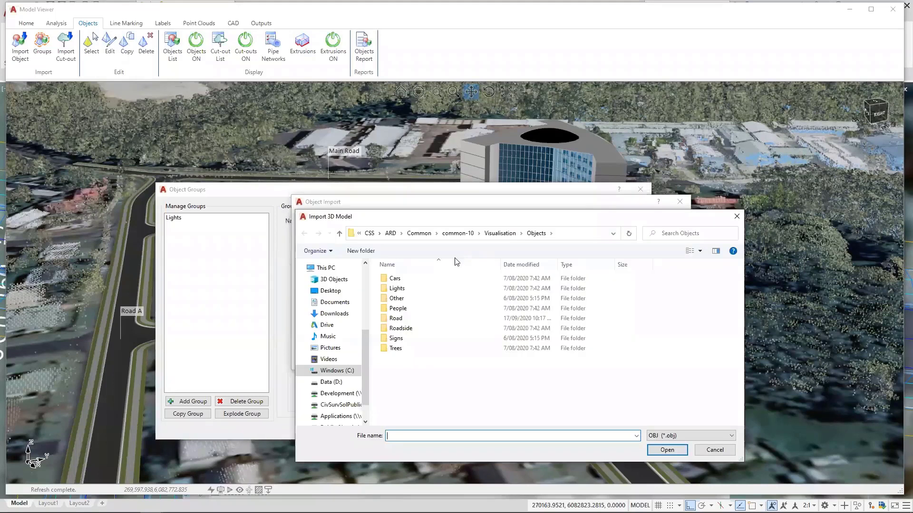
click(417, 289)
double_click(416, 292)
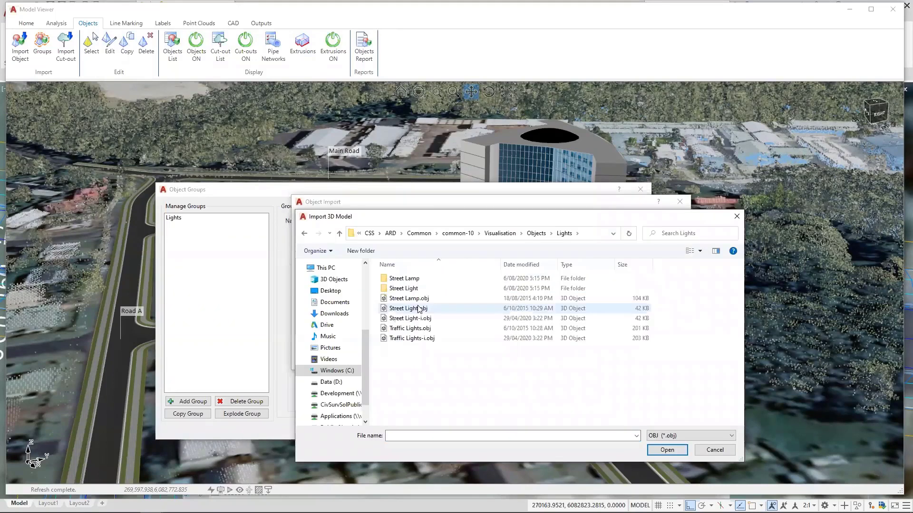
click(419, 309)
click(666, 436)
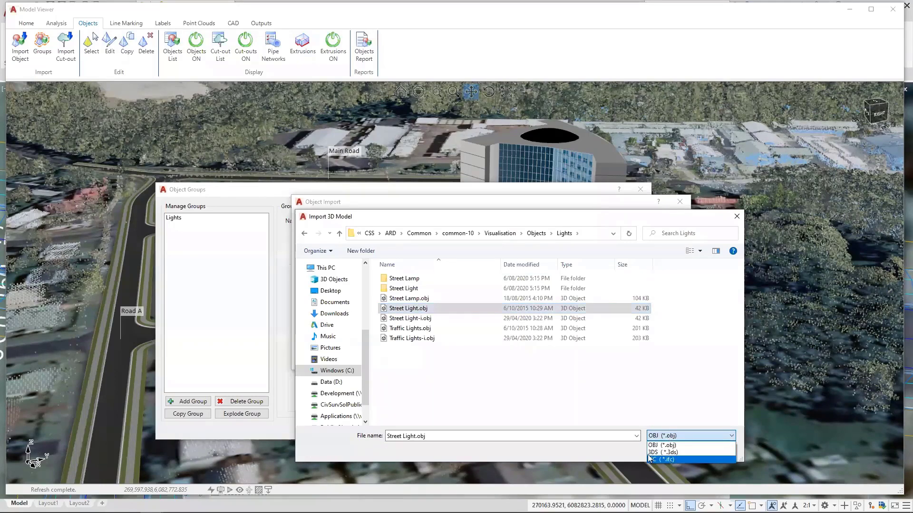
click(521, 404)
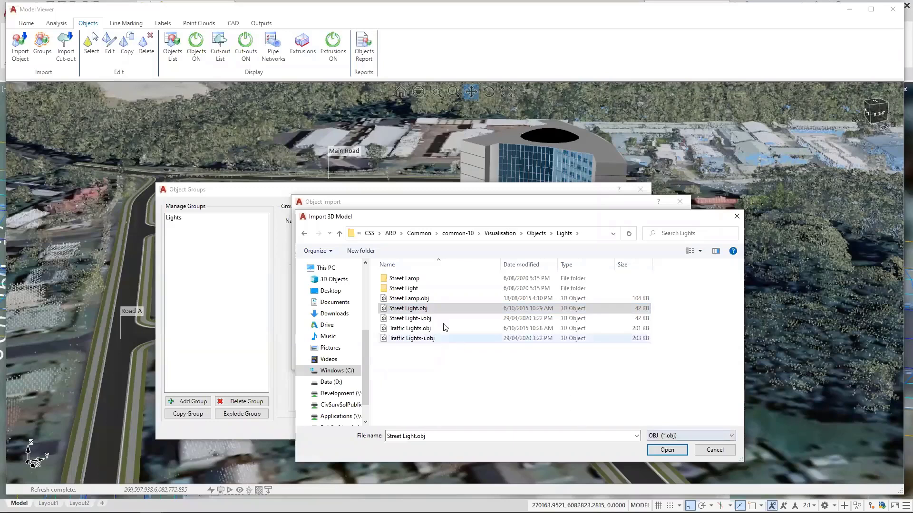
click(409, 308)
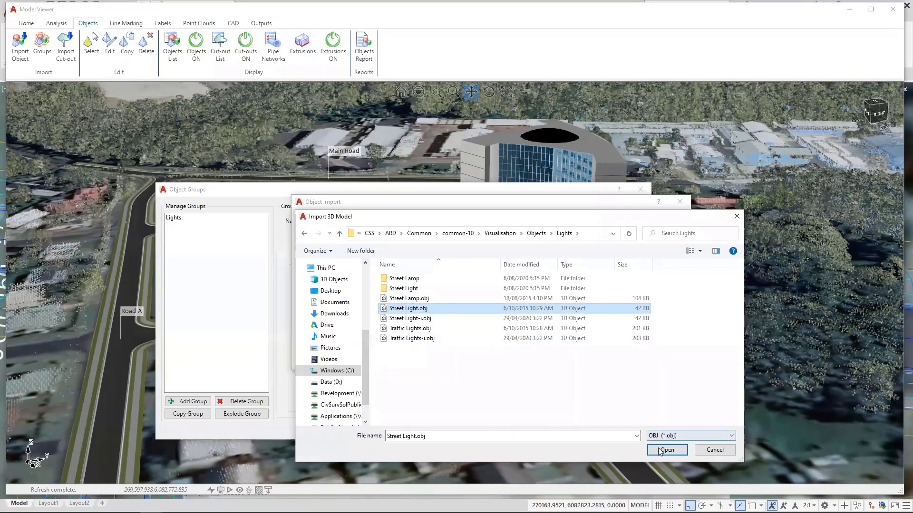
double_click(442, 309)
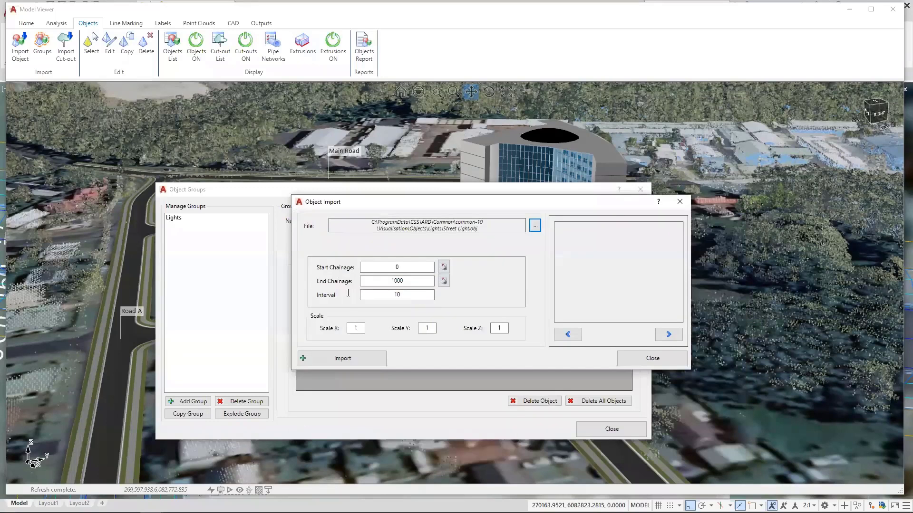
Set the interval to 30, import the street lights into the Lights group and close the group settings
key(Tab)
click(368, 363)
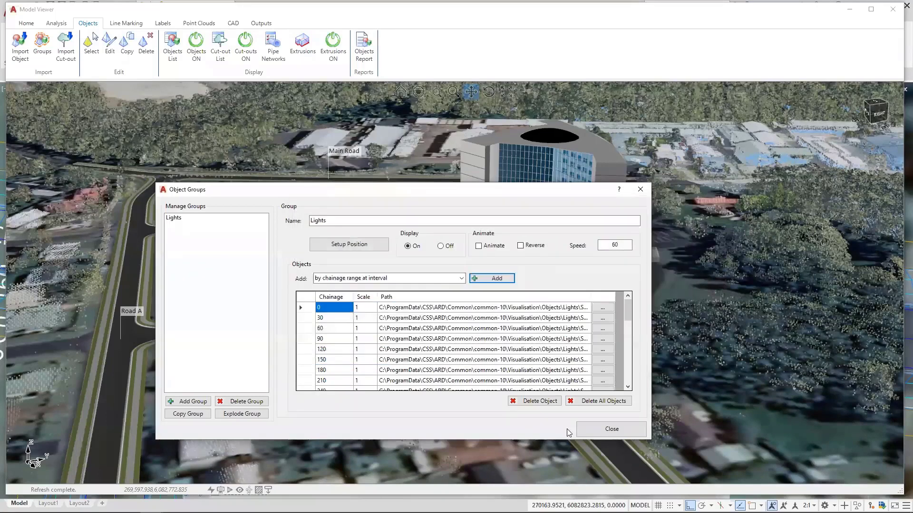
click(611, 430)
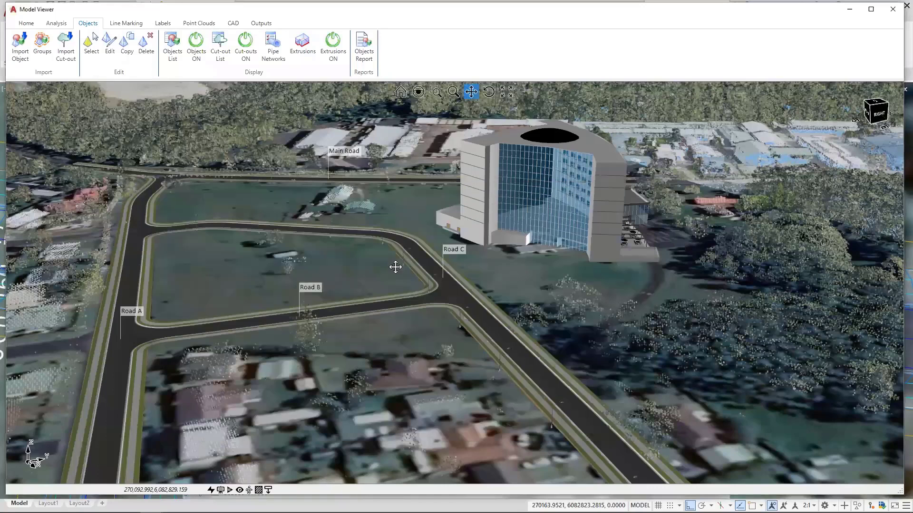
Copy the Lights group and position the copy along Road C at an offset of 8.27 with an added angle of 180
middle_drag(462, 318, 413, 279)
scroll(427, 303, up, 4)
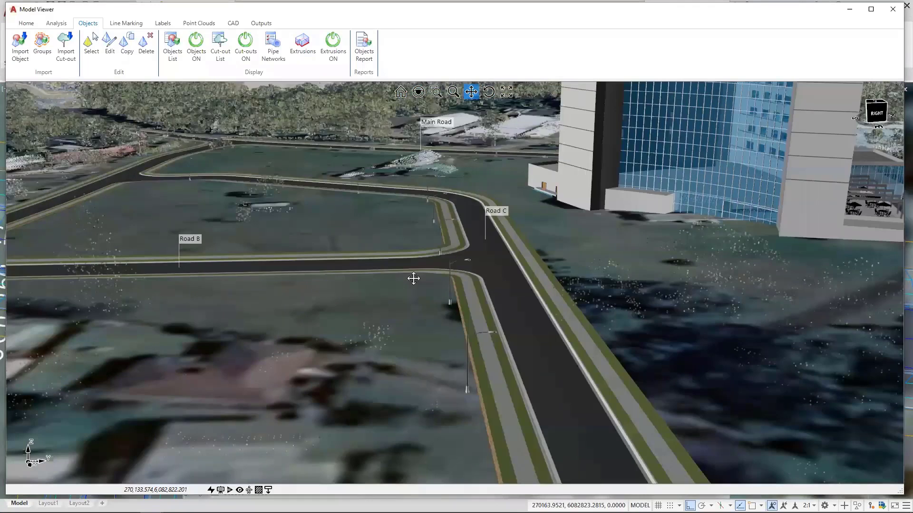
scroll(396, 272, down, 3)
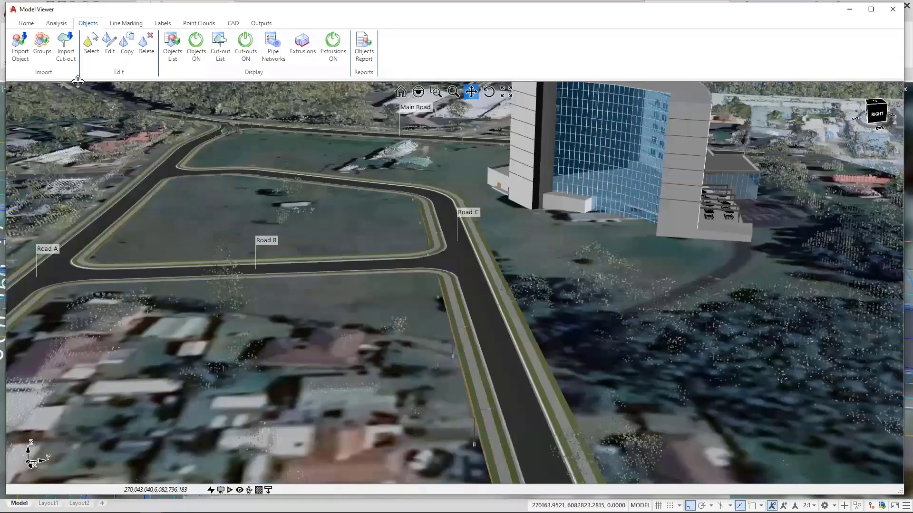
click(48, 63)
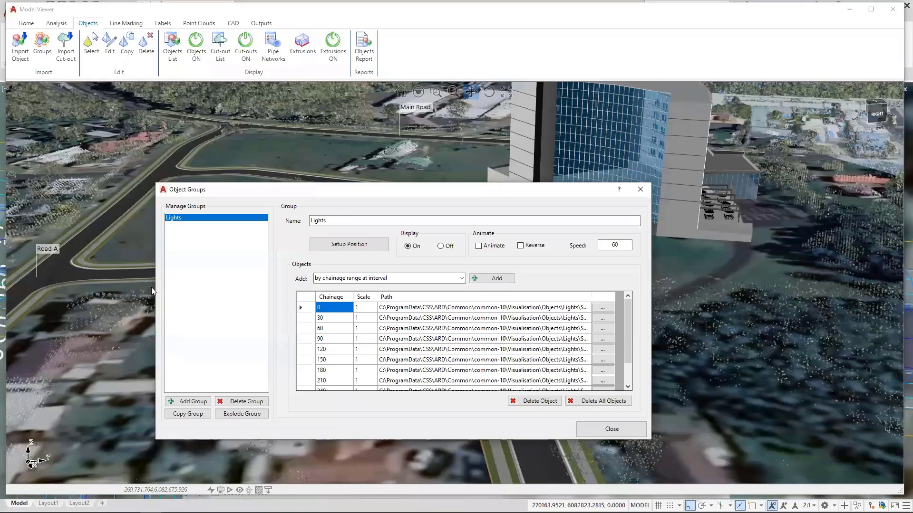
click(187, 414)
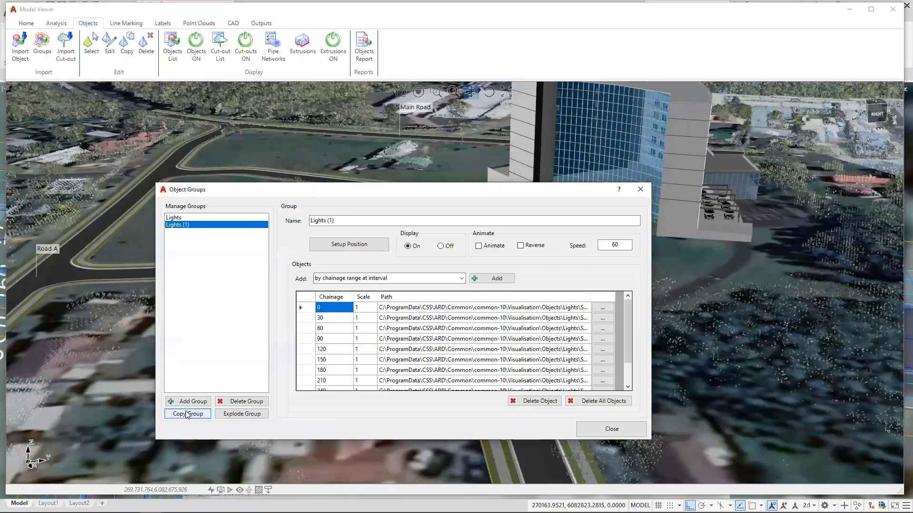
click(348, 246)
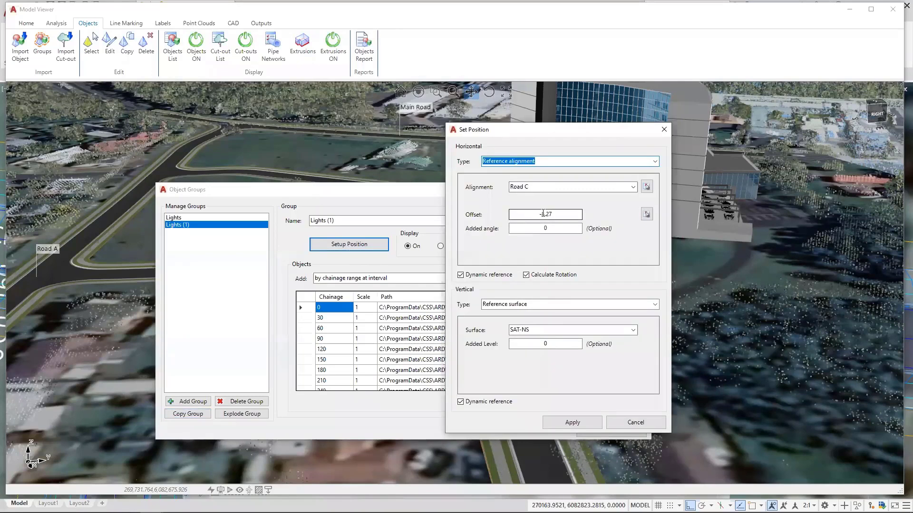
click(542, 215)
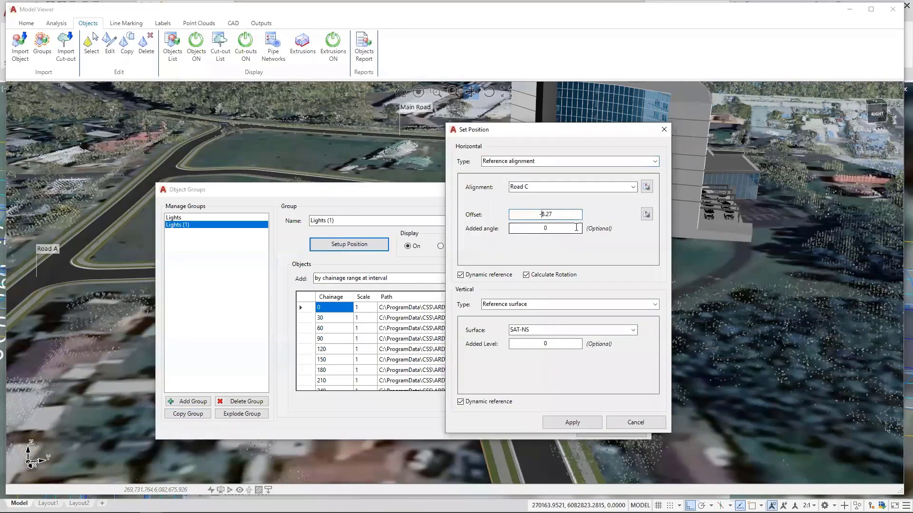
key(Tab)
text(180)
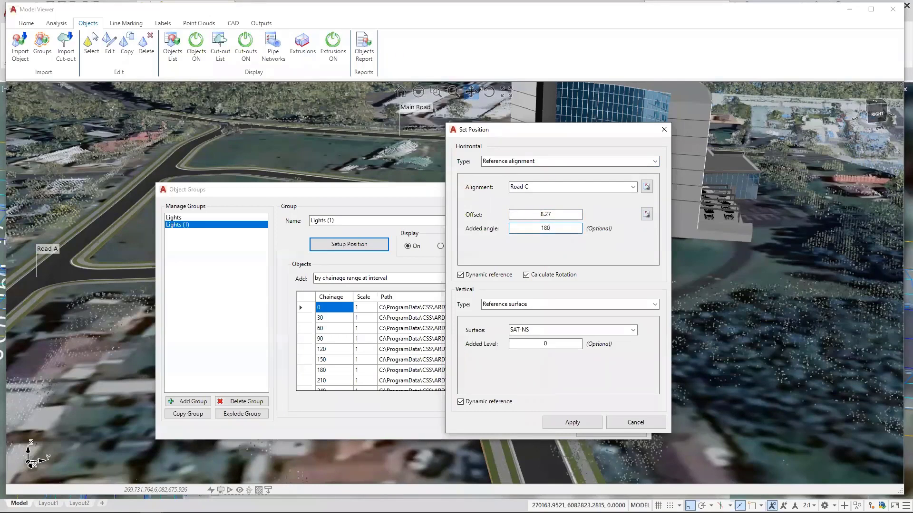
click(564, 423)
click(600, 431)
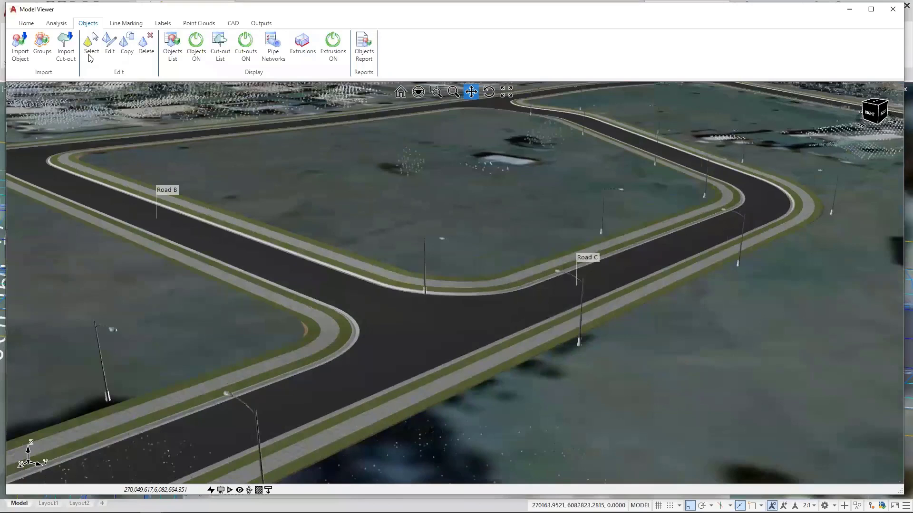
Delete the street light standing on the corner where Road B meets Road C
click(127, 48)
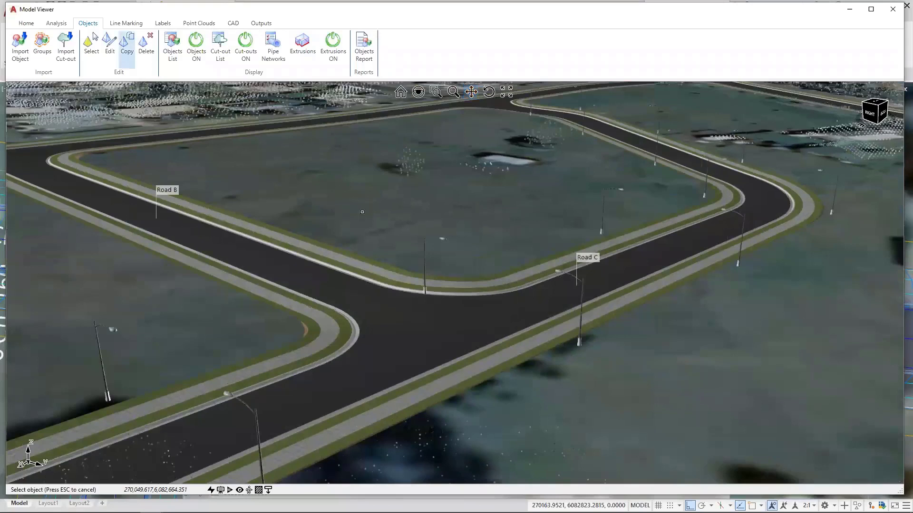
click(423, 259)
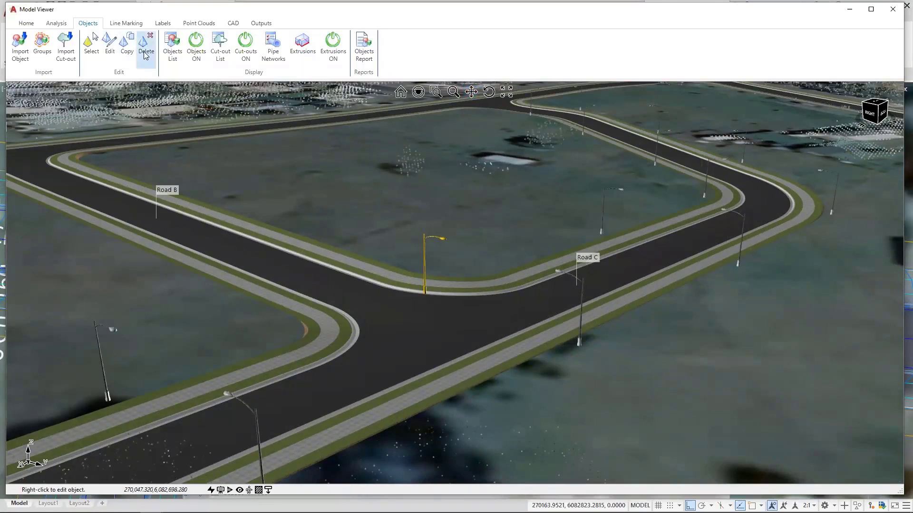
click(493, 267)
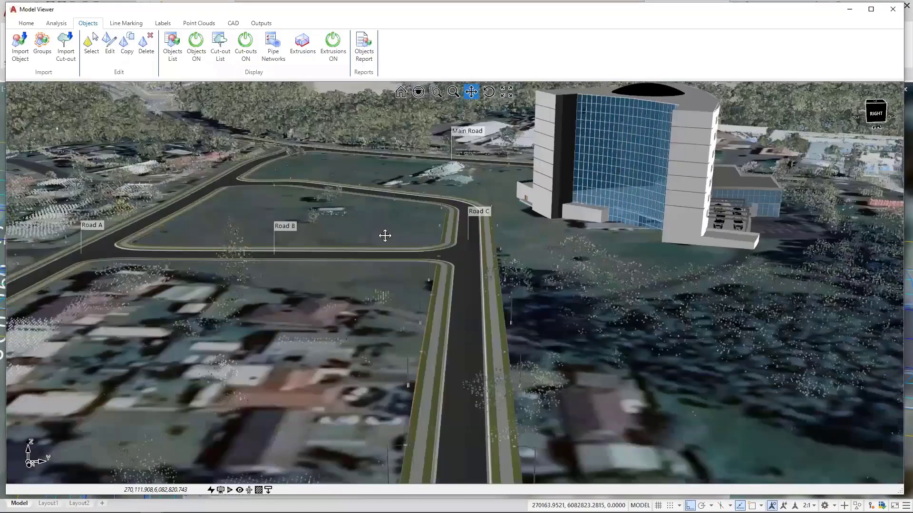
Examine the street lights on both sides of Road C, close up around the bend and from above
scroll(385, 235, down, 3)
middle_drag(385, 236, 391, 239)
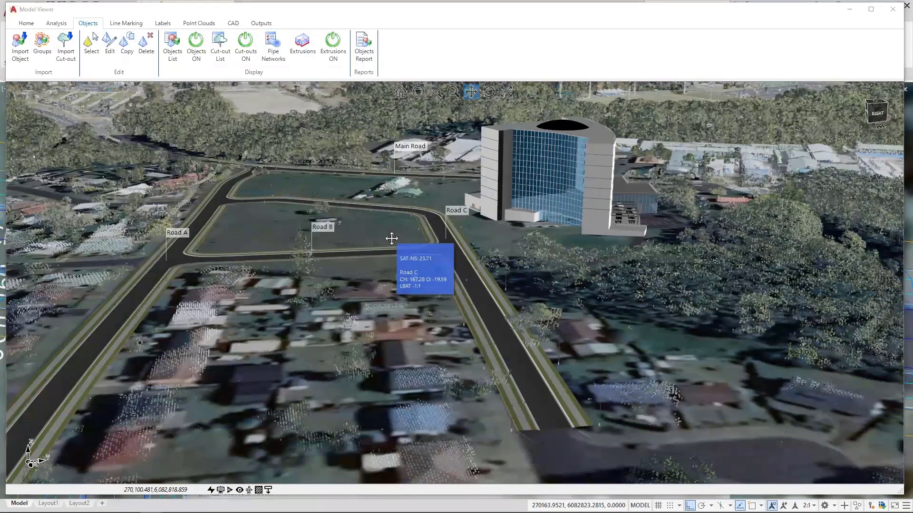
scroll(333, 224, up, 10)
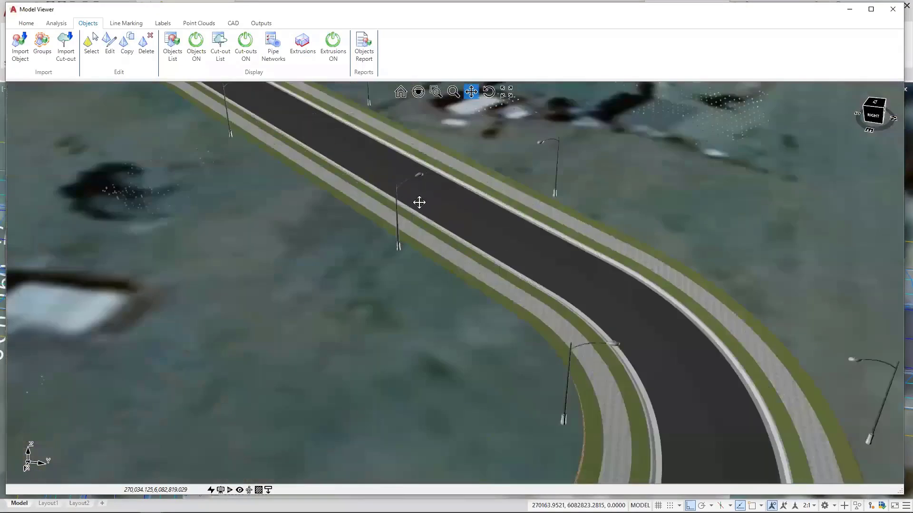
shift+middle_drag(418, 201, 431, 186)
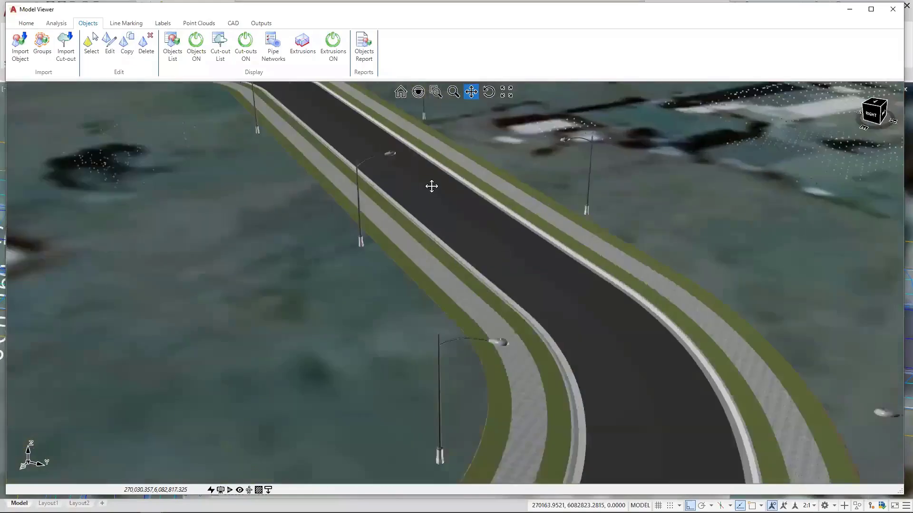
scroll(390, 224, down, 8)
middle_drag(390, 228, 402, 273)
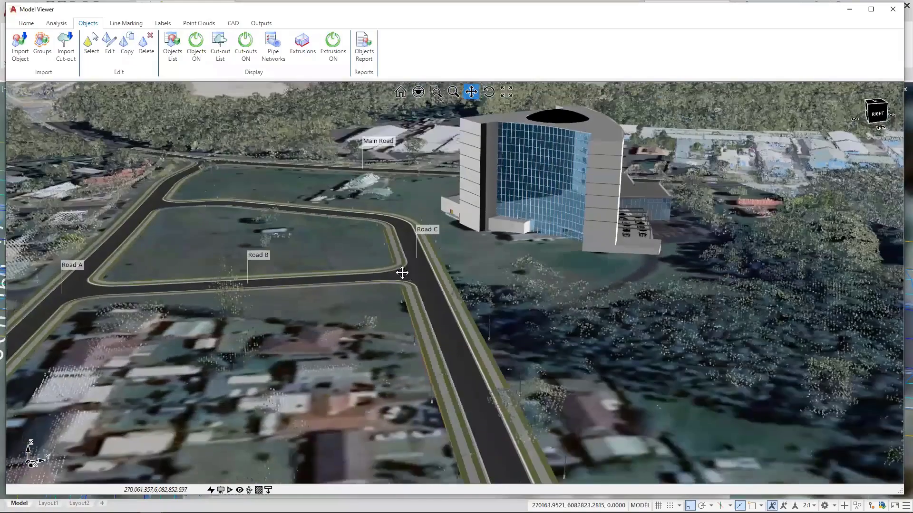
drag(394, 259, 365, 173)
middle_drag(346, 248, 361, 292)
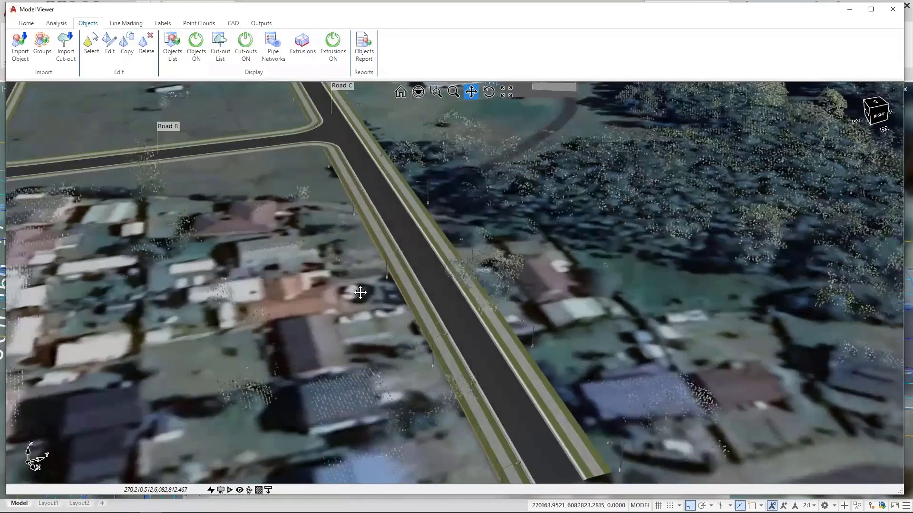
drag(362, 271, 371, 290)
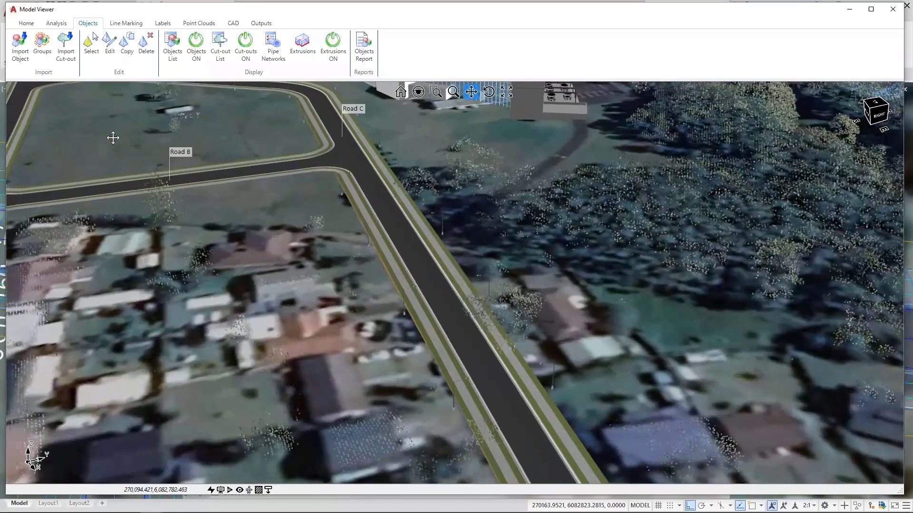
Add a new object group and name it Cars
click(45, 63)
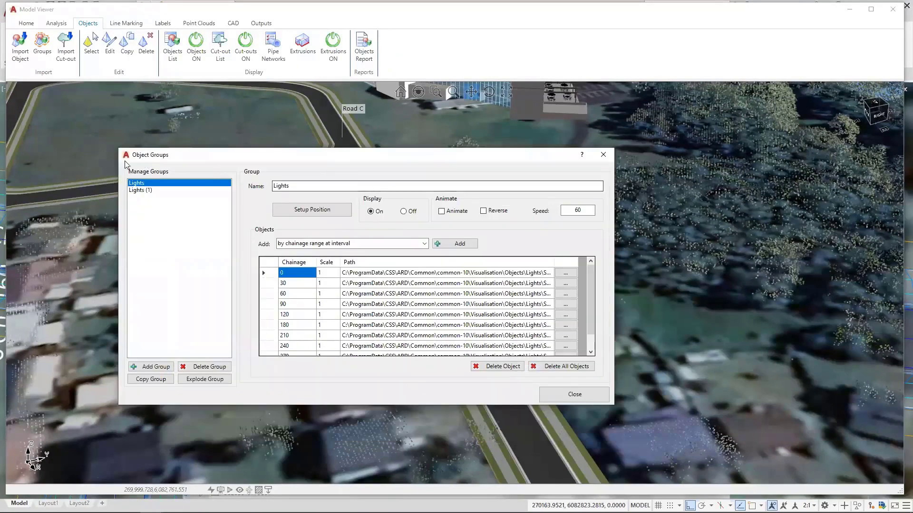
click(157, 371)
drag(335, 186, 249, 187)
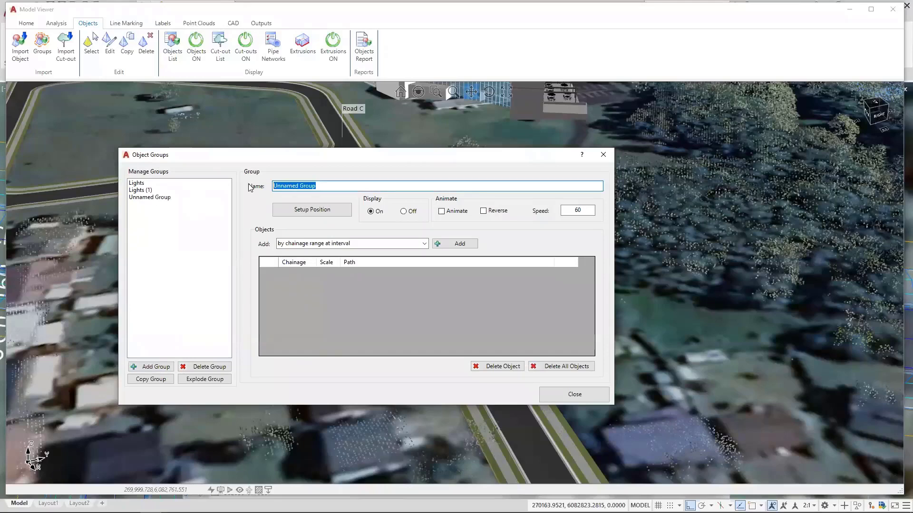
text(Cars)
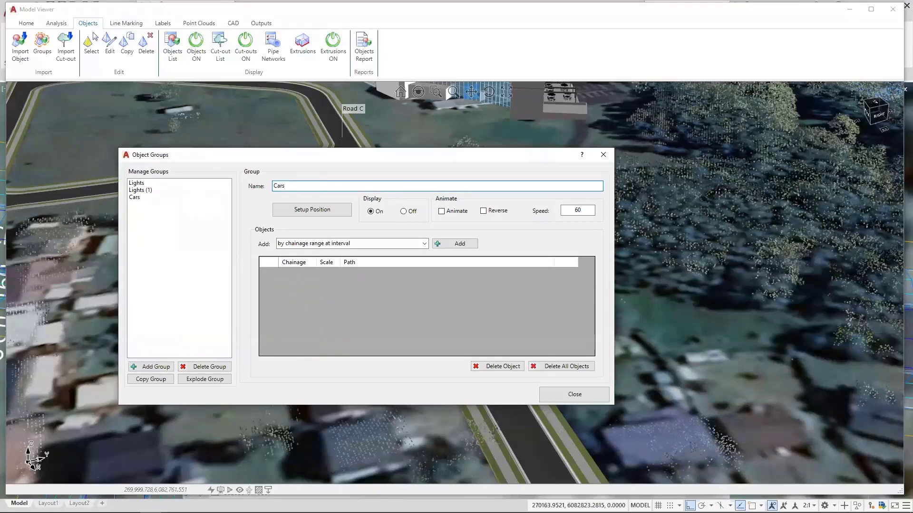
Set the Cars group's horizontal position to a reference string midway between codes C.L. and LEB of Road C
click(297, 205)
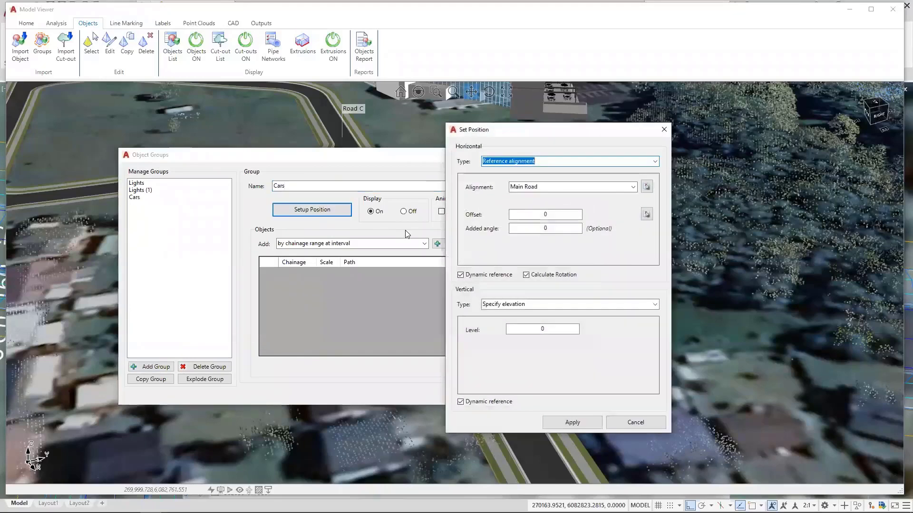
click(634, 186)
click(635, 186)
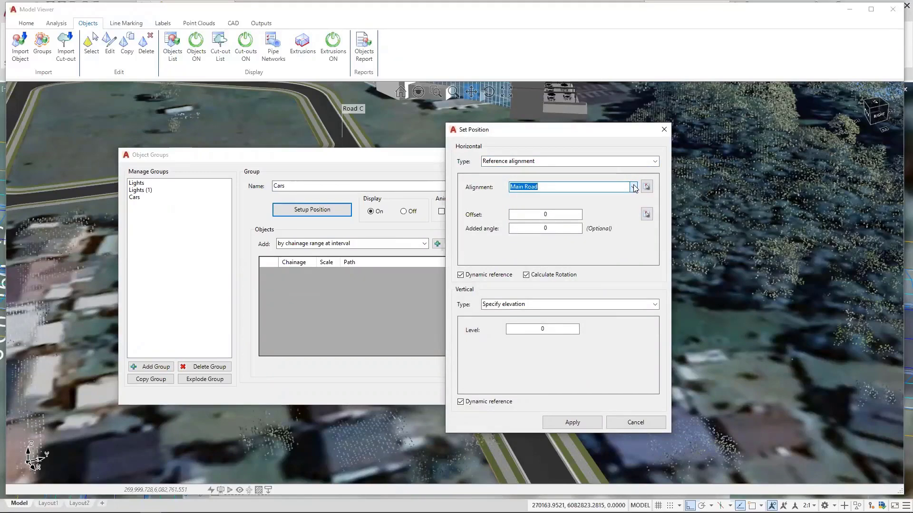
click(655, 161)
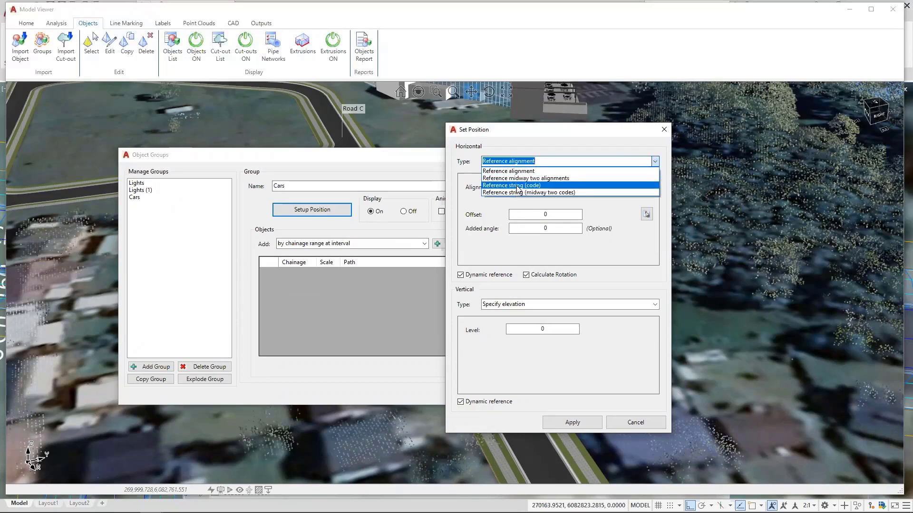
click(519, 192)
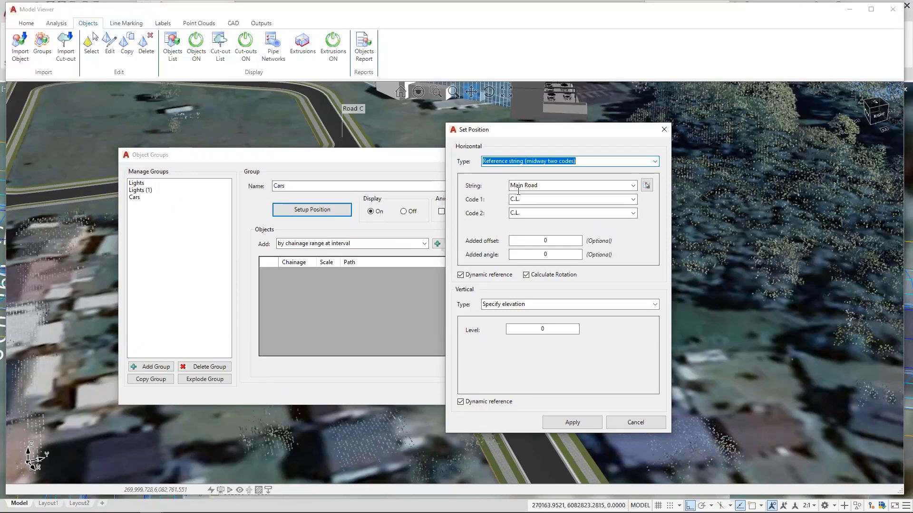
click(633, 186)
click(535, 217)
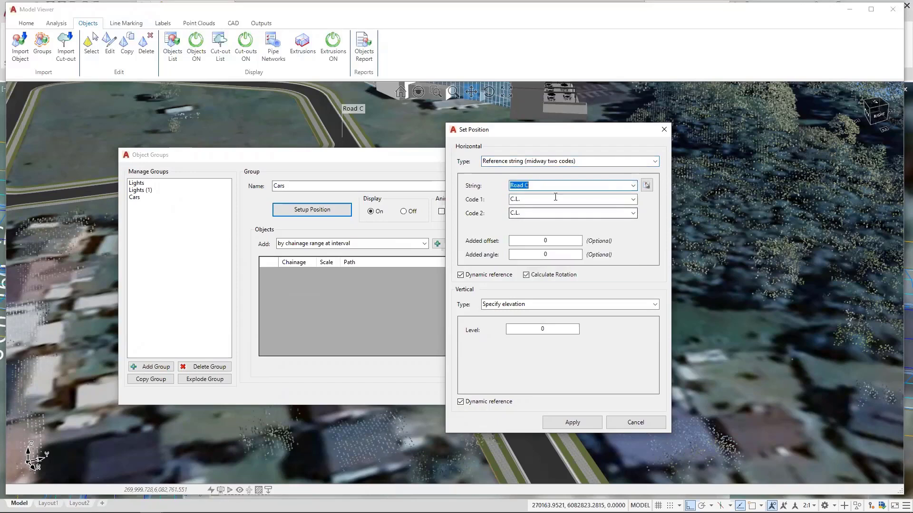
click(633, 213)
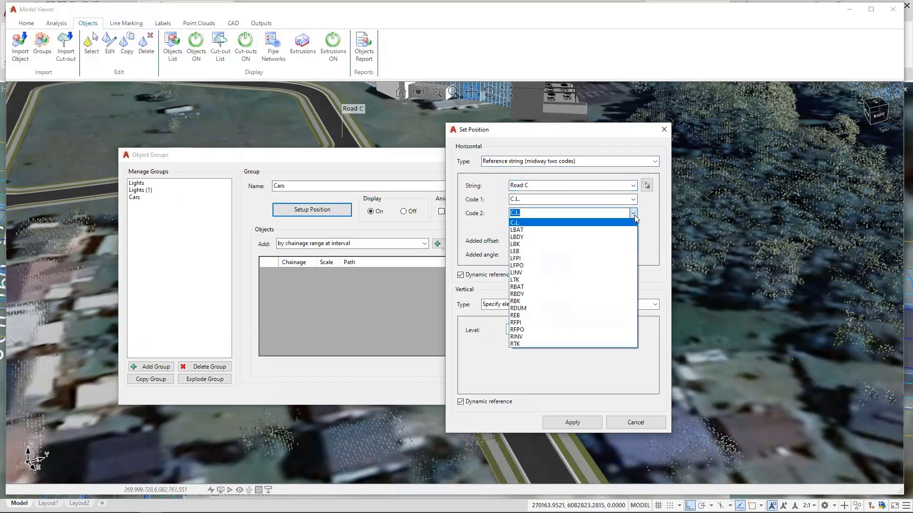
click(537, 251)
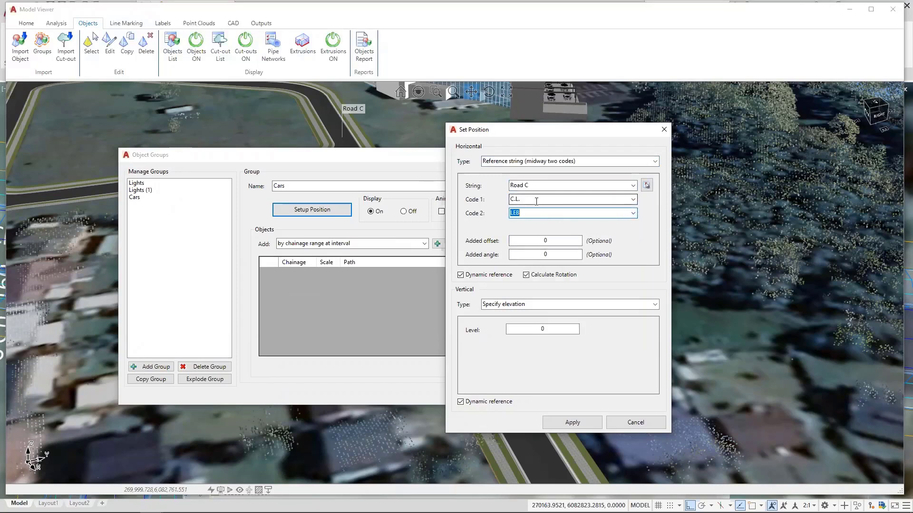
Set the Cars group's vertical position to the TotalModel reference surface and apply the position
click(655, 304)
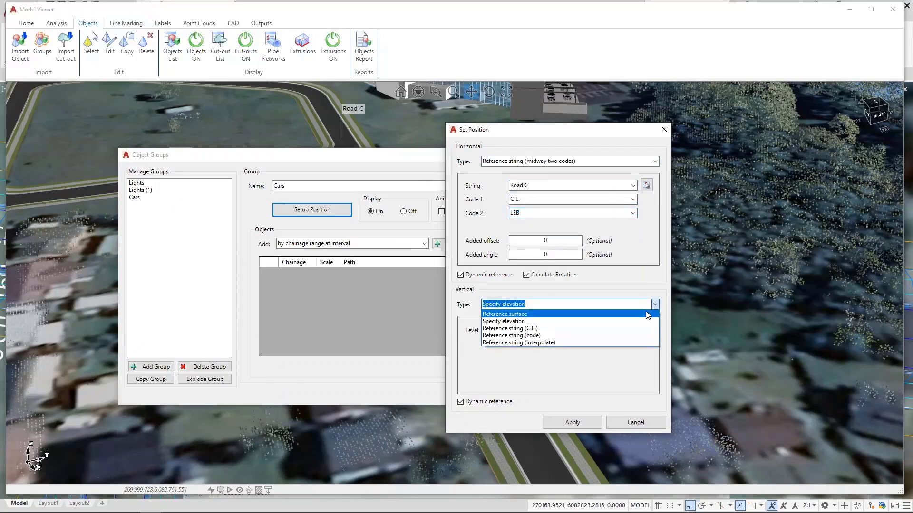
click(648, 314)
click(632, 329)
click(543, 345)
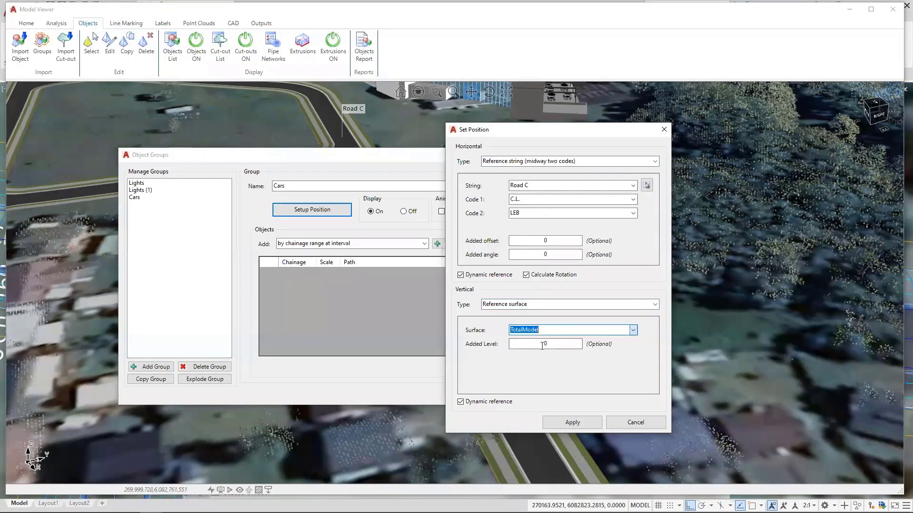
click(572, 422)
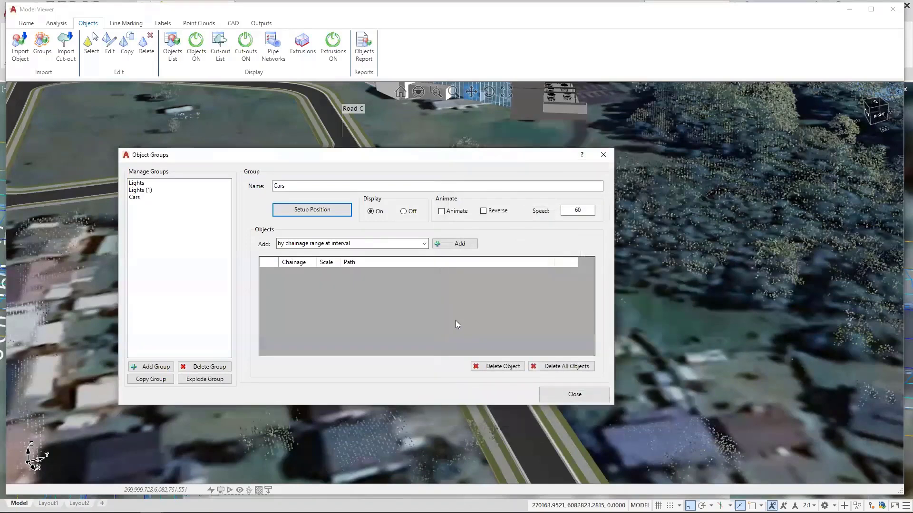
Add Hilux.obj from the Cars object folder to the group by single chainage, at chainage 0 and scale 1
click(424, 243)
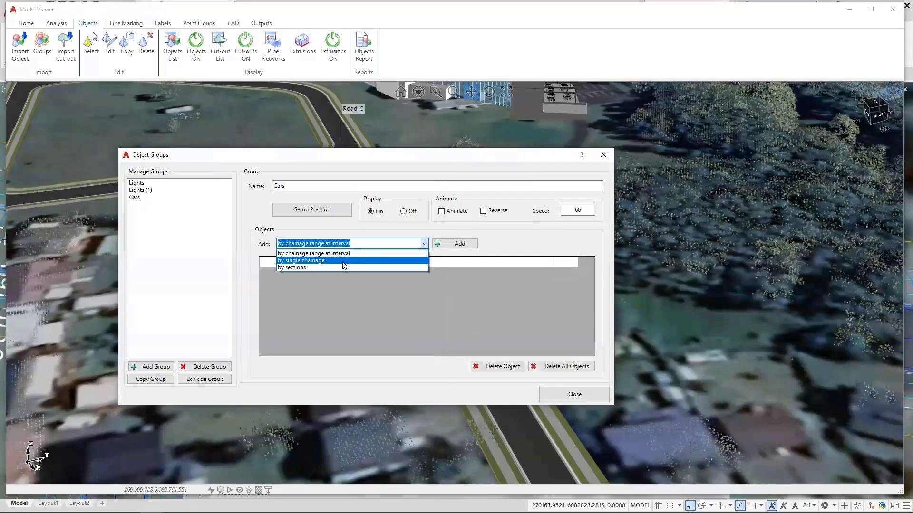
click(311, 261)
click(456, 246)
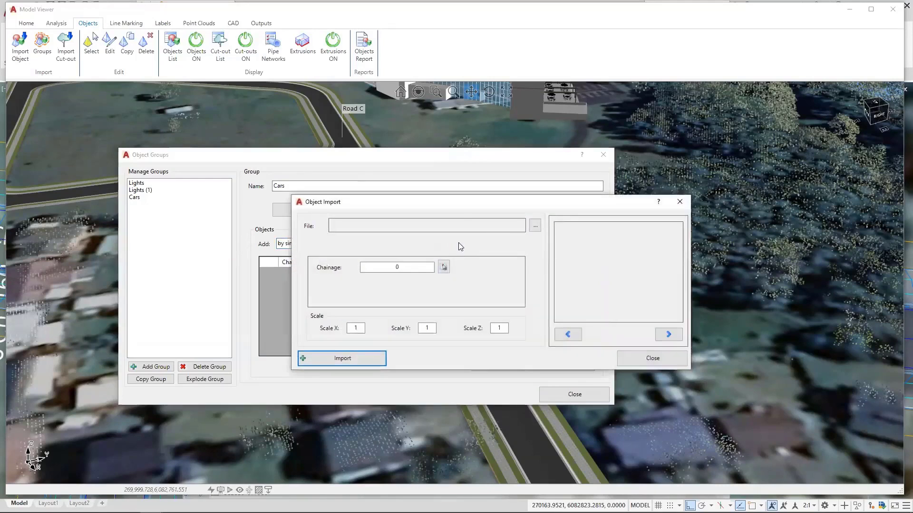
click(535, 226)
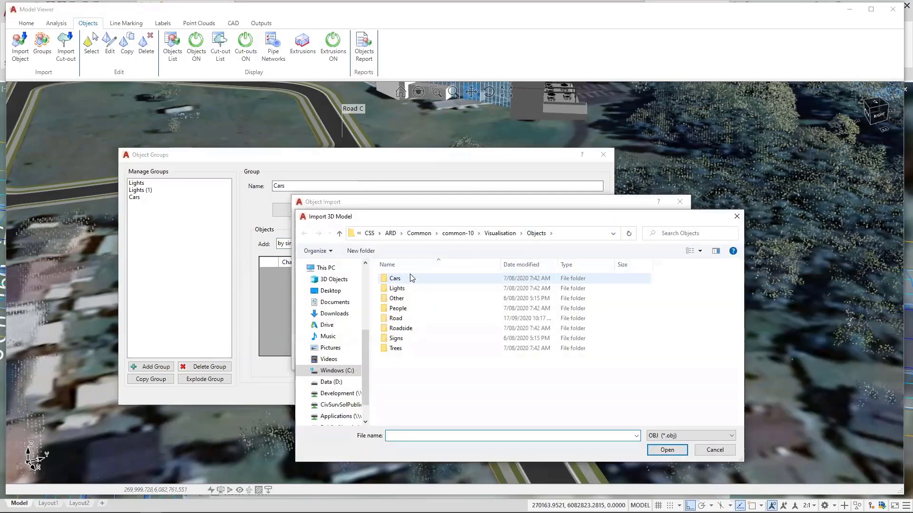
double_click(412, 278)
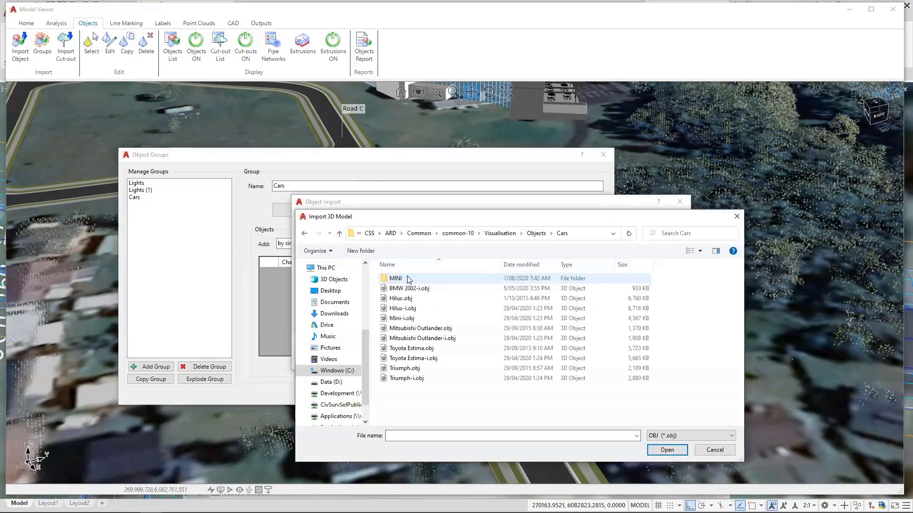
click(667, 449)
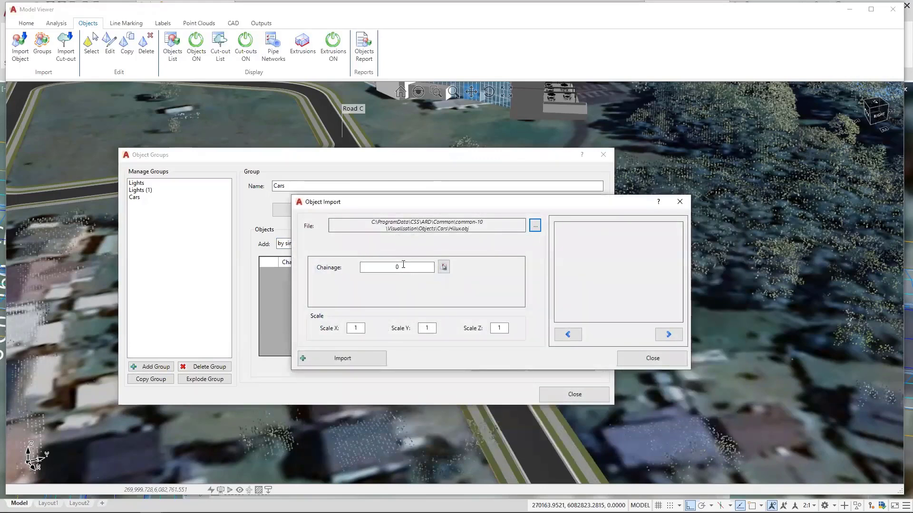
click(336, 360)
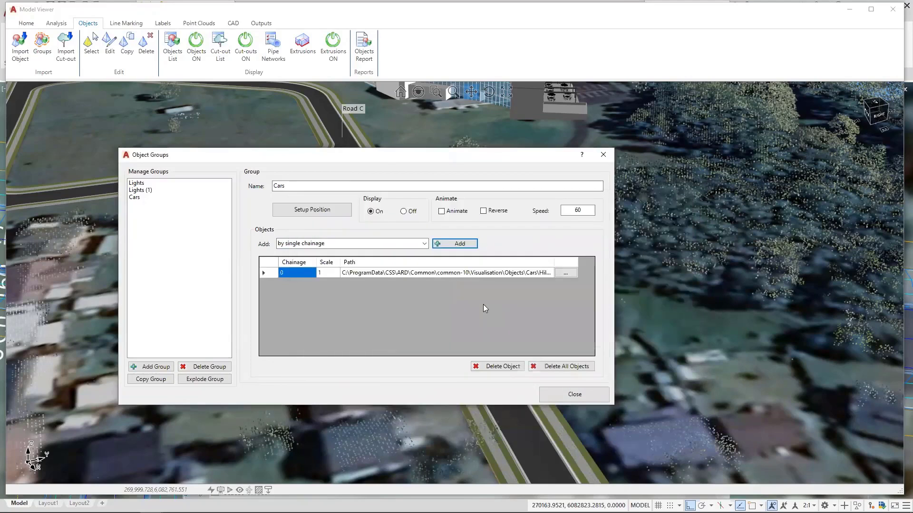
Turn on animation for the Cars group and finish editing the object groups
drag(456, 161, 407, 153)
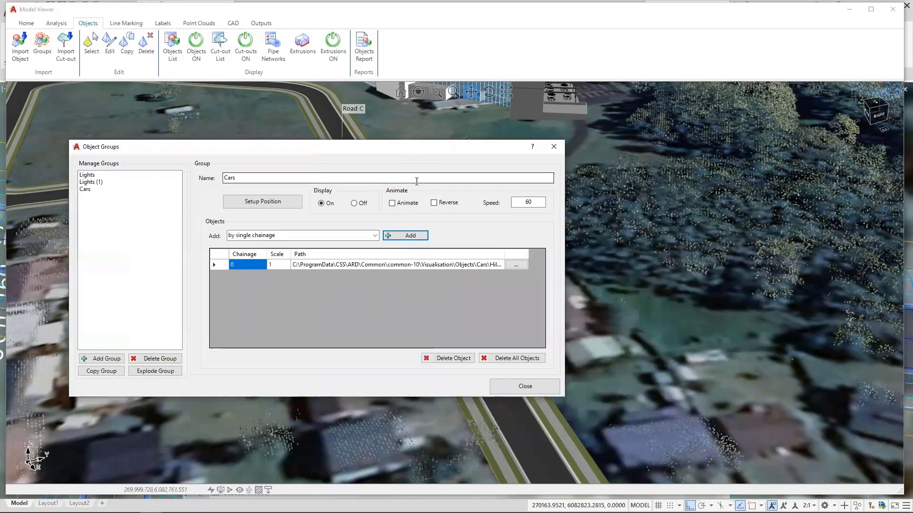
click(408, 205)
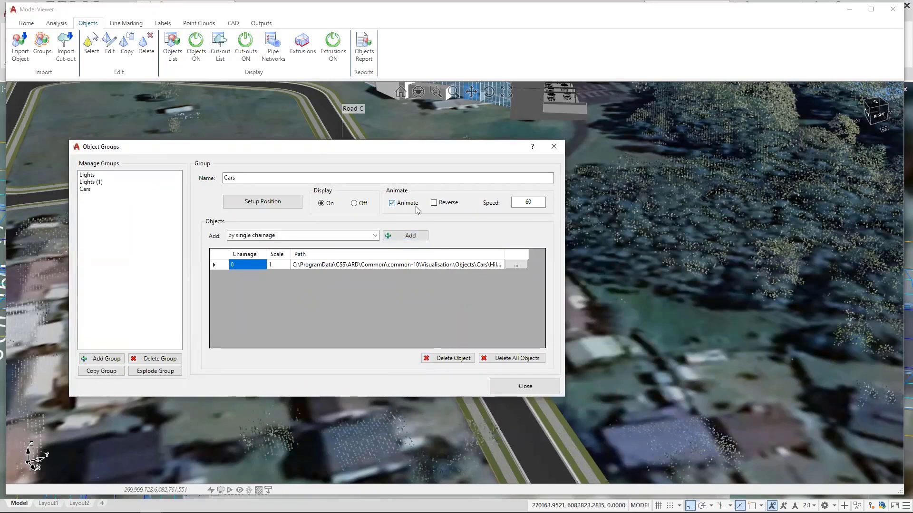
drag(533, 203, 520, 203)
click(525, 386)
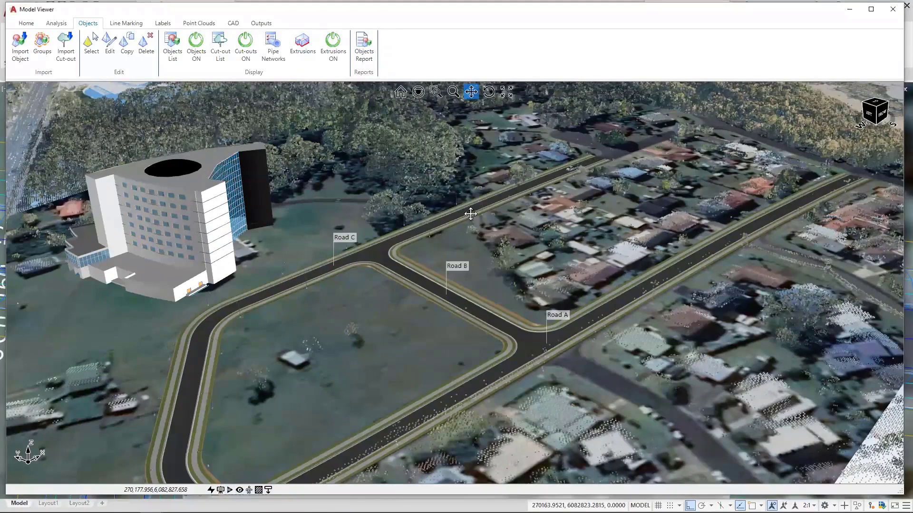
Set up a drive-through along Road C from chainage 0 with Animate Scene enabled
scroll(471, 214, up, 5)
middle_drag(472, 211, 271, 320)
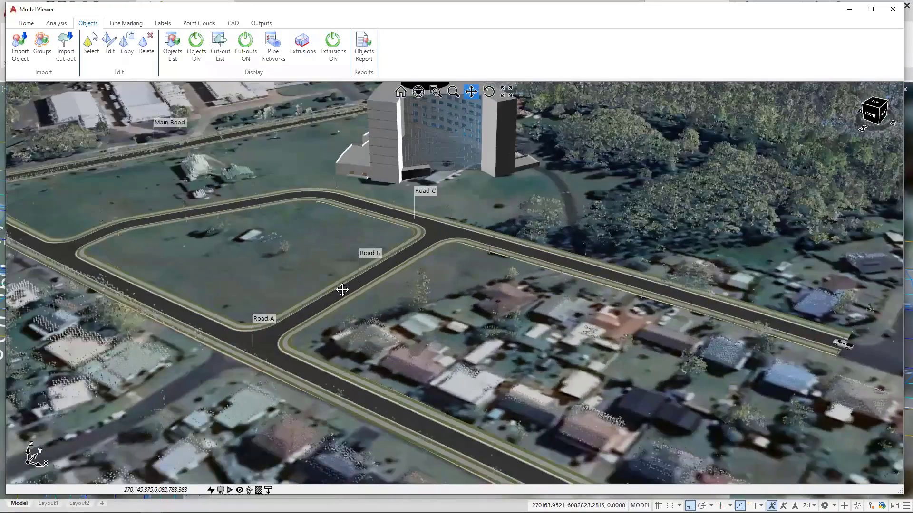
middle_drag(343, 290, 276, 184)
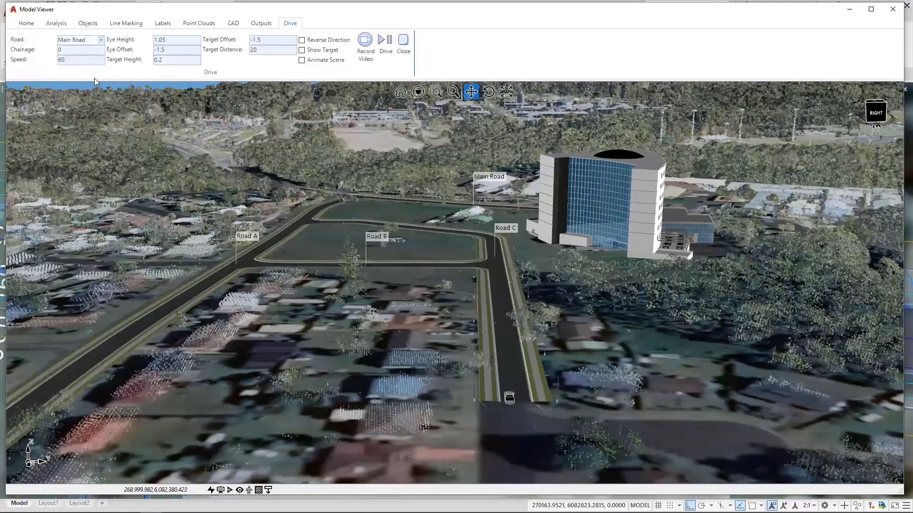
click(101, 40)
click(82, 82)
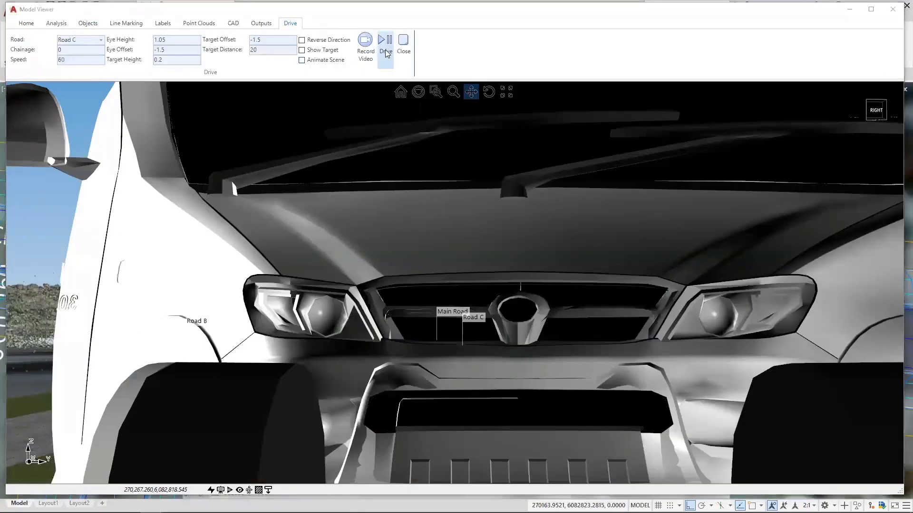
click(301, 60)
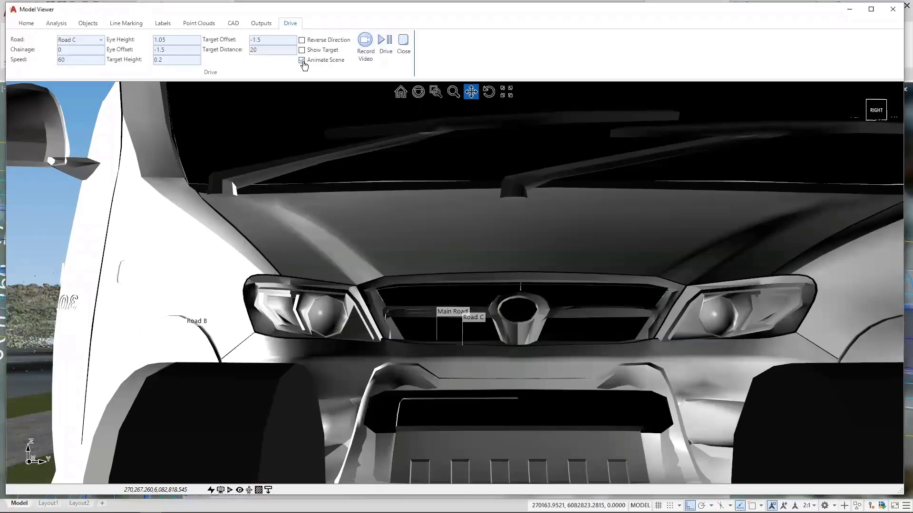
Run the animated drive along Road C and stop it partway along the road
click(382, 55)
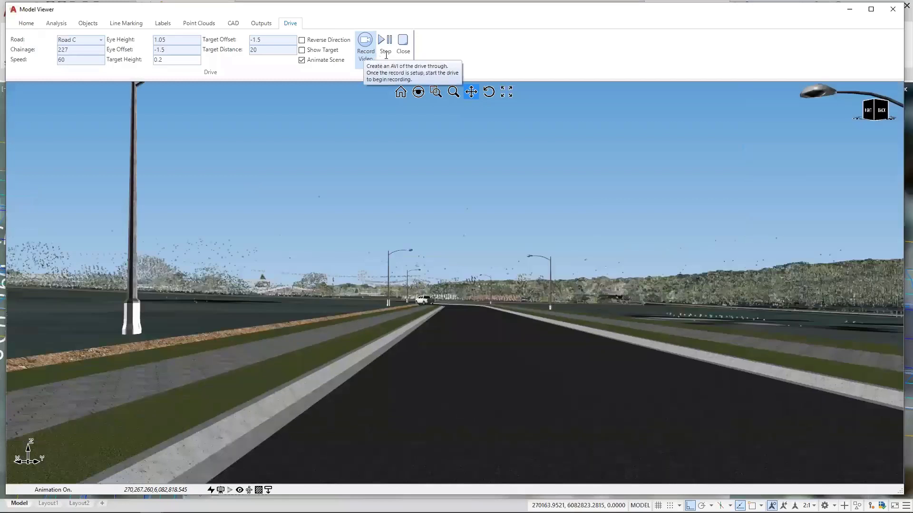
click(387, 50)
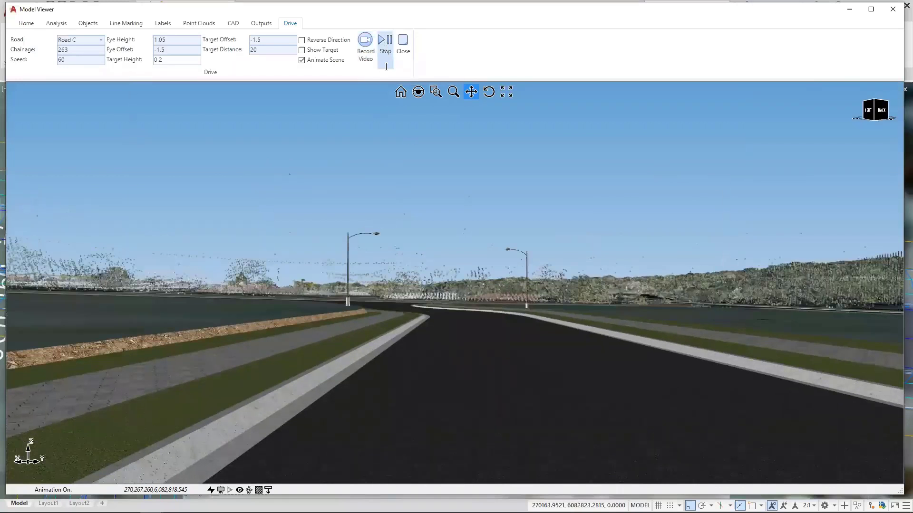
click(386, 66)
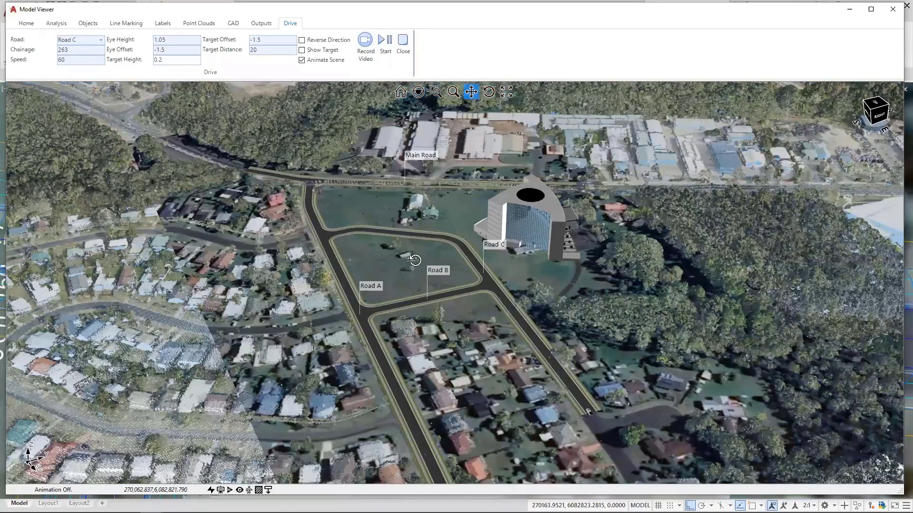
Examine the junction of Roads B and C, the car at the end of Road C, and the whole road network from above
scroll(416, 256, down, 3)
middle_drag(426, 231, 426, 224)
scroll(428, 218, up, 5)
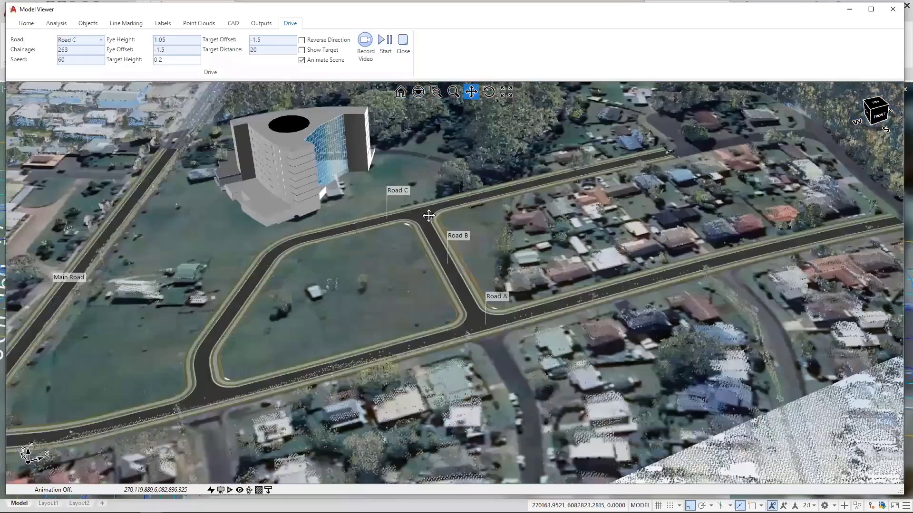
middle_drag(488, 293, 488, 293)
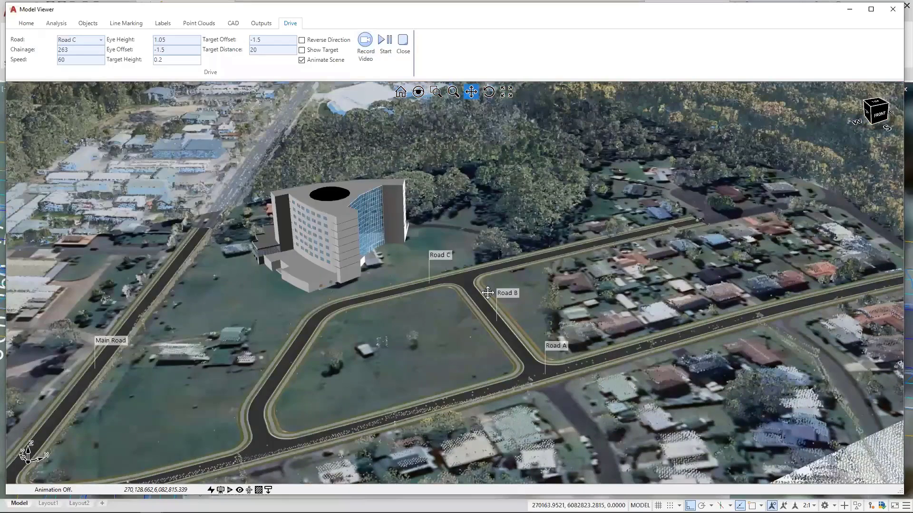
scroll(434, 261, up, 4)
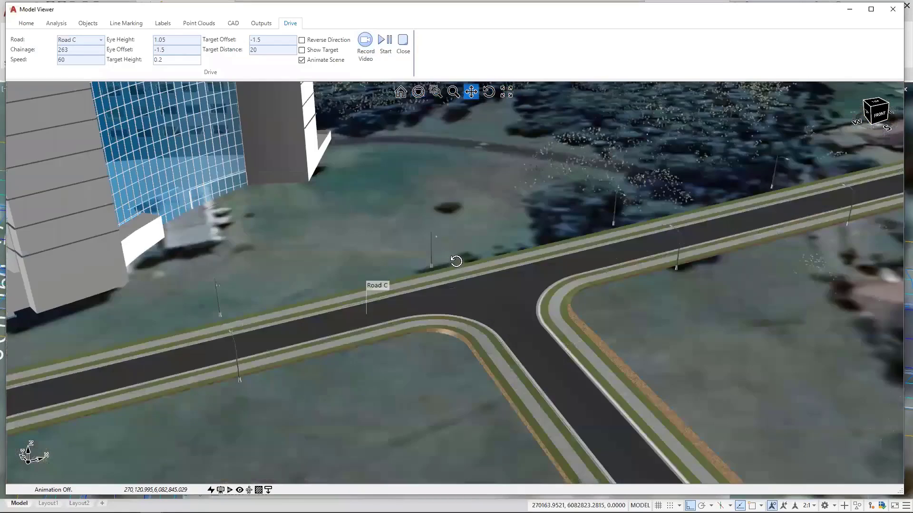
shift+middle_drag(456, 261, 457, 260)
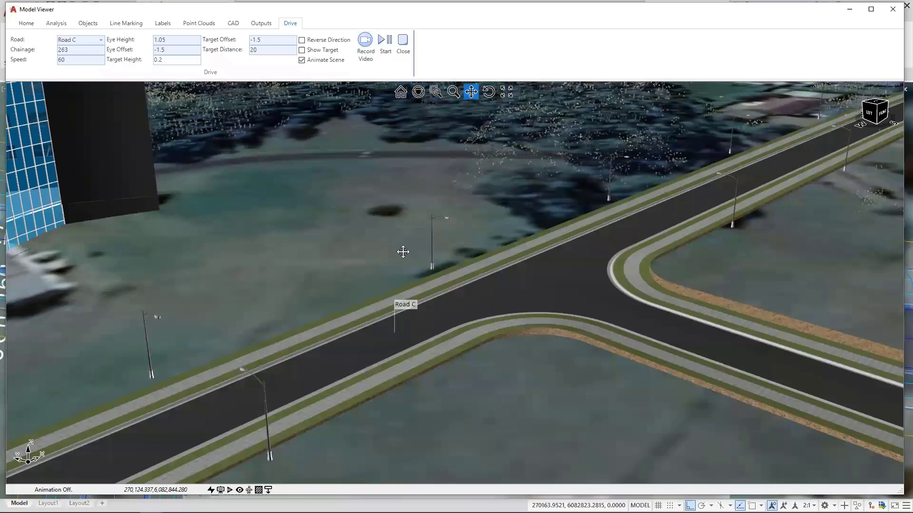
scroll(403, 250, down, 3)
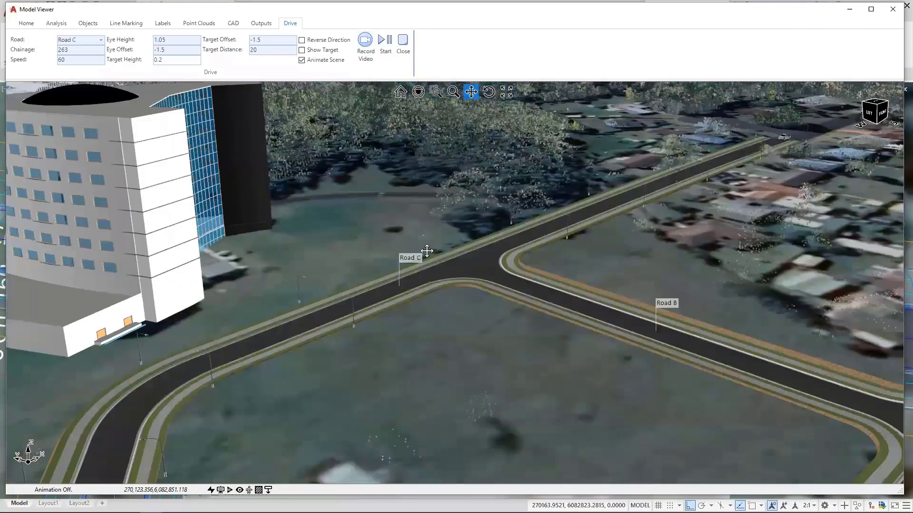
scroll(428, 255, down, 2)
scroll(681, 174, up, 3)
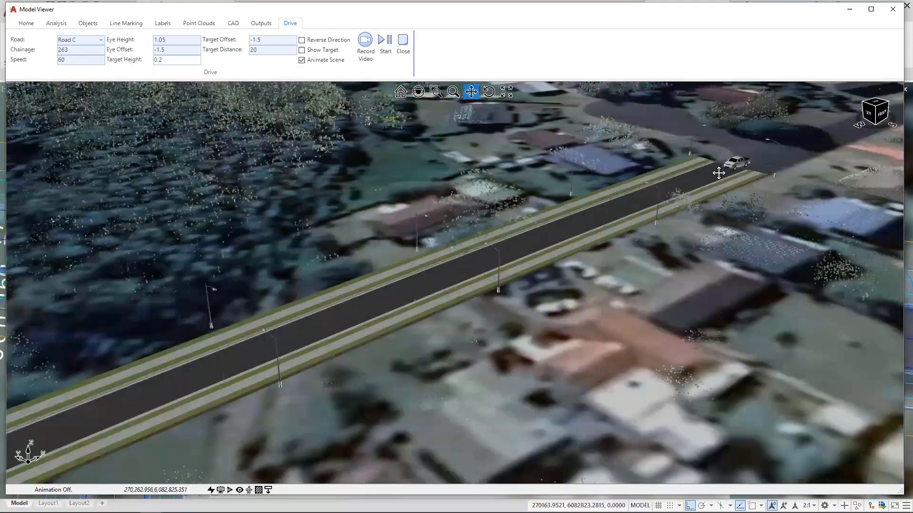
scroll(719, 173, up, 1)
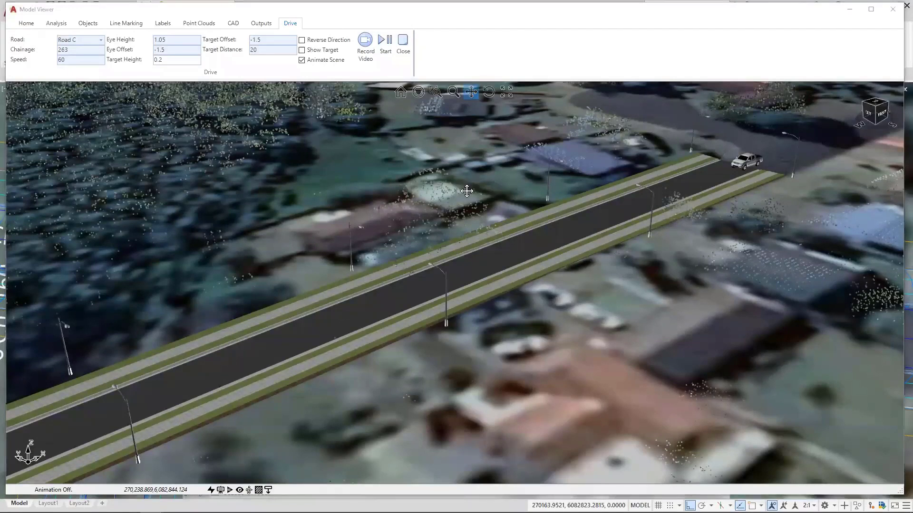
scroll(466, 191, down, 3)
scroll(467, 191, down, 4)
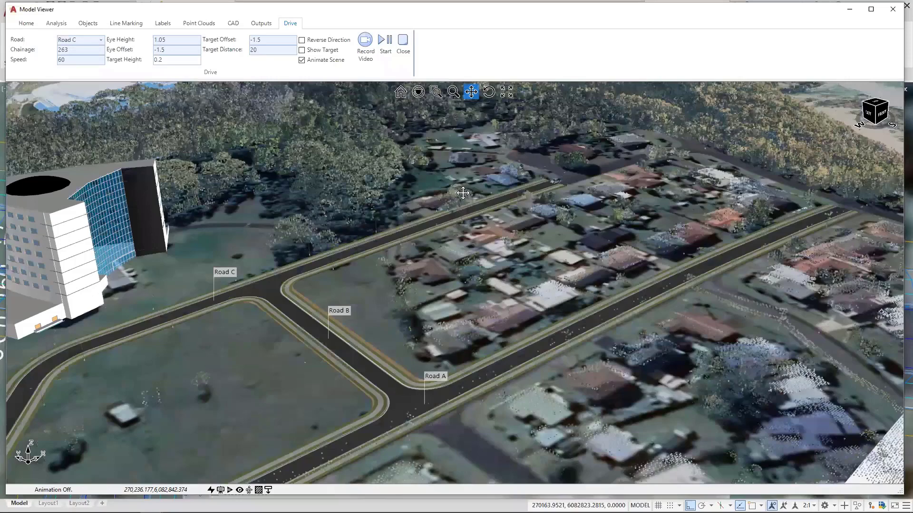
mouse_move(453, 200)
scroll(428, 230, down, 3)
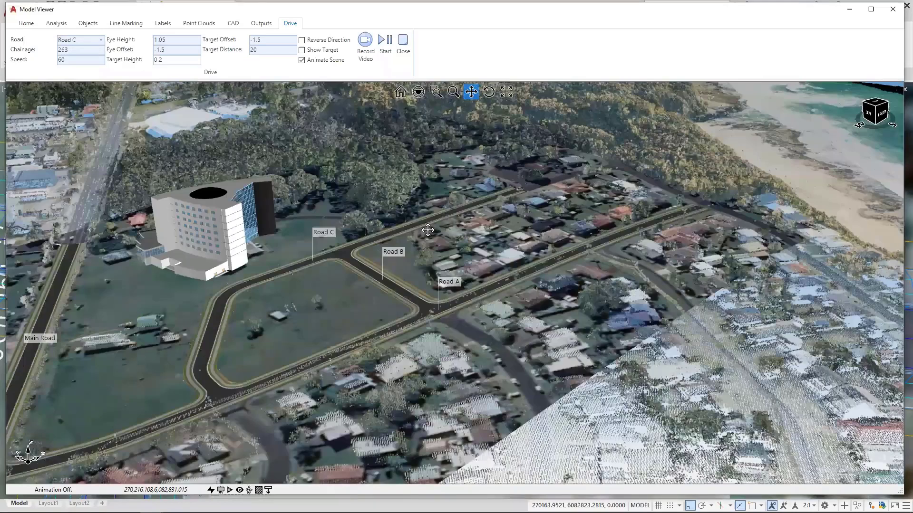
Examine the road network around Road B in the rendered model, down to a close-up of its paved footpath
middle_drag(464, 257, 466, 257)
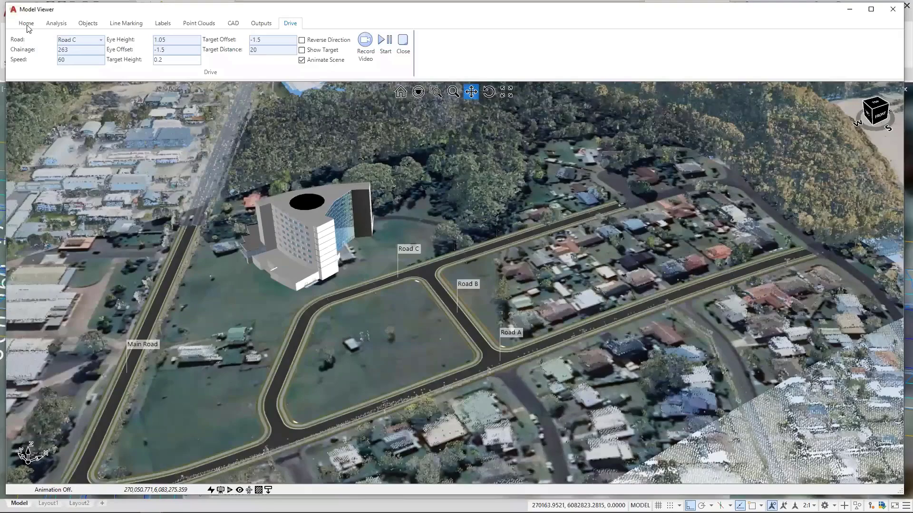
click(26, 23)
scroll(428, 306, up, 2)
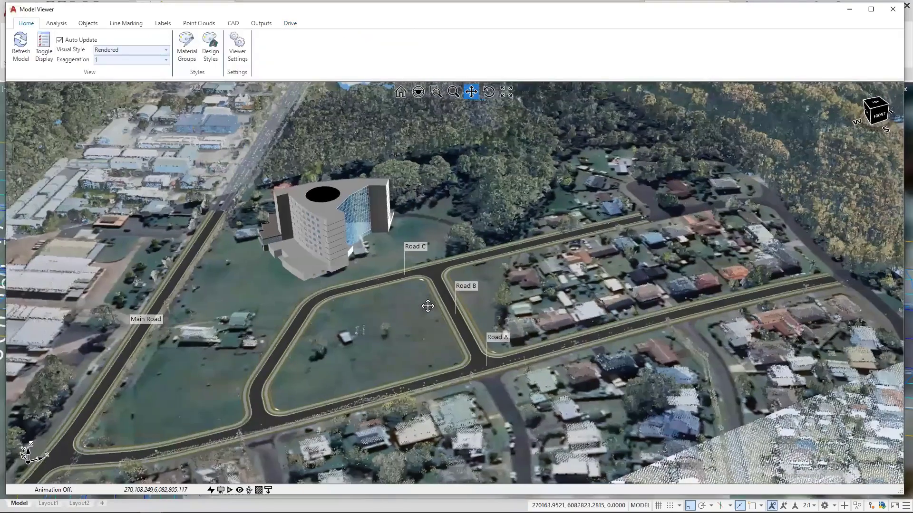
scroll(462, 318, up, 5)
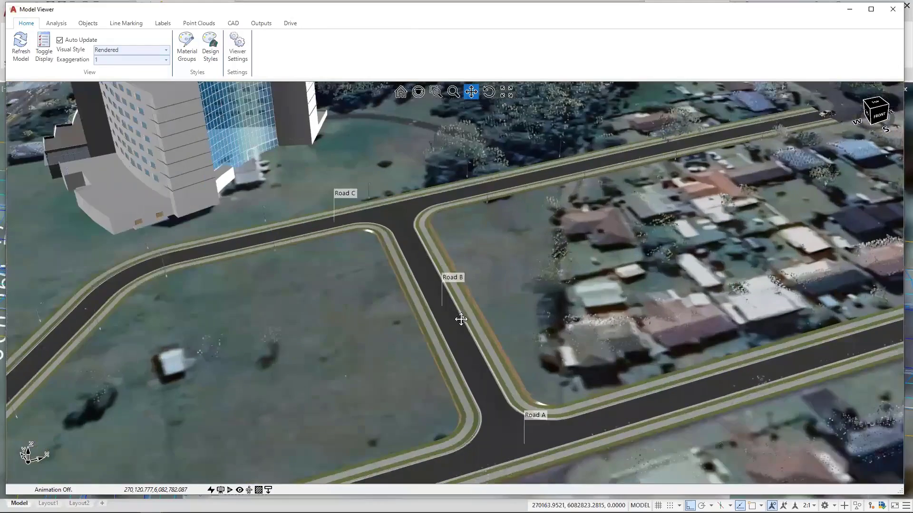
scroll(462, 304, down, 2)
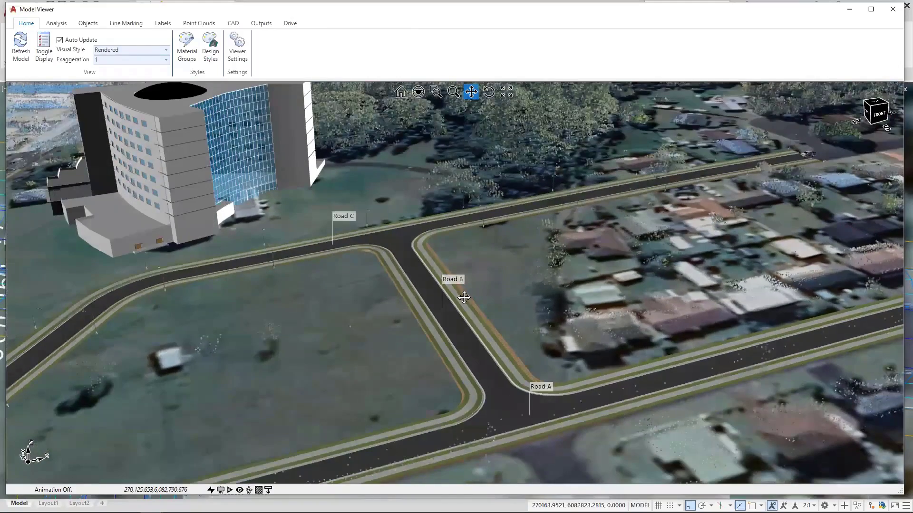
scroll(464, 298, down, 2)
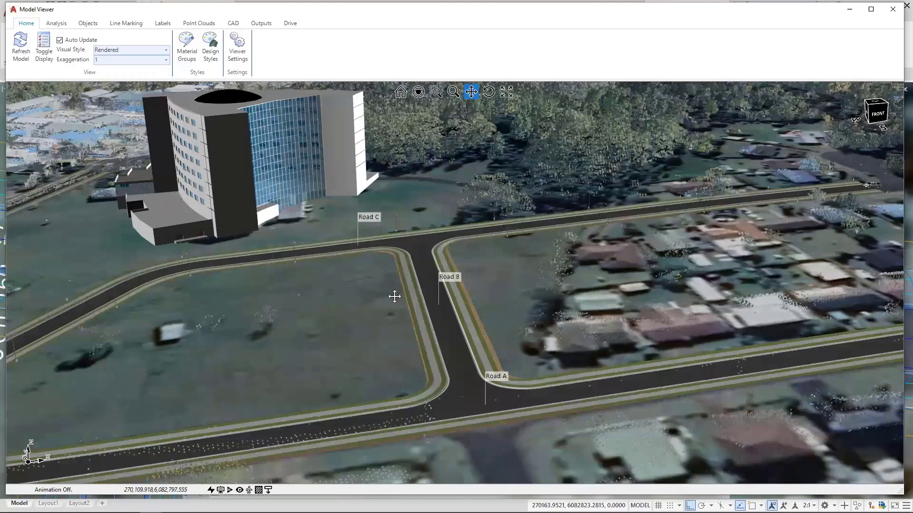
scroll(452, 299, up, 3)
scroll(471, 311, up, 2)
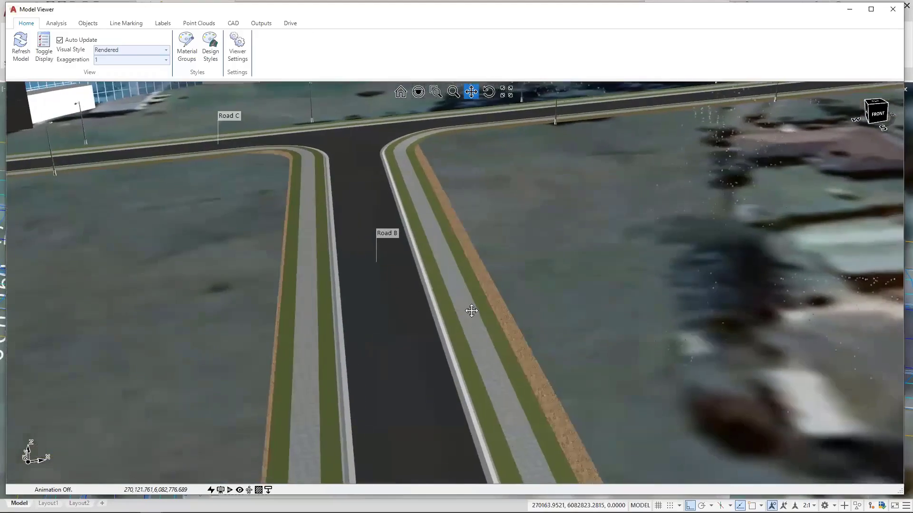
scroll(471, 311, up, 3)
scroll(475, 325, up, 3)
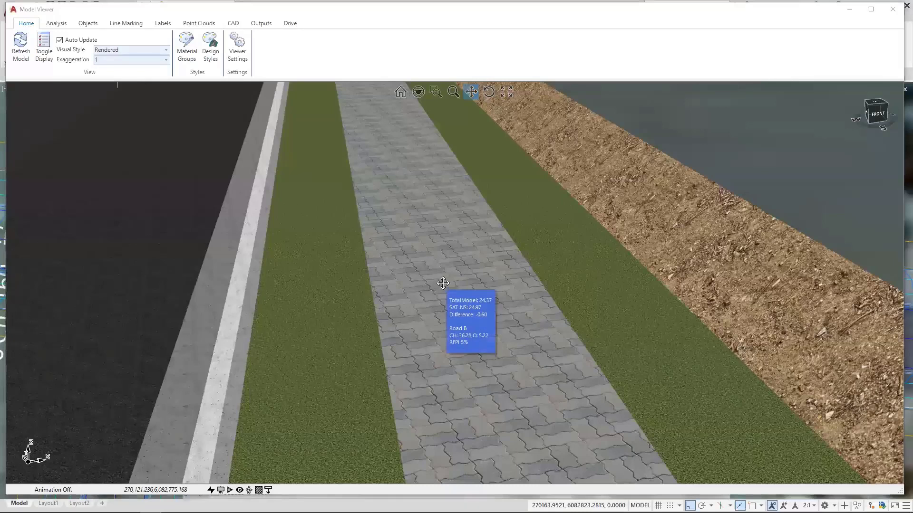
Assign the Rock material group to the footpath surface, starting from the footpath beside Road B
scroll(438, 288, down, 3)
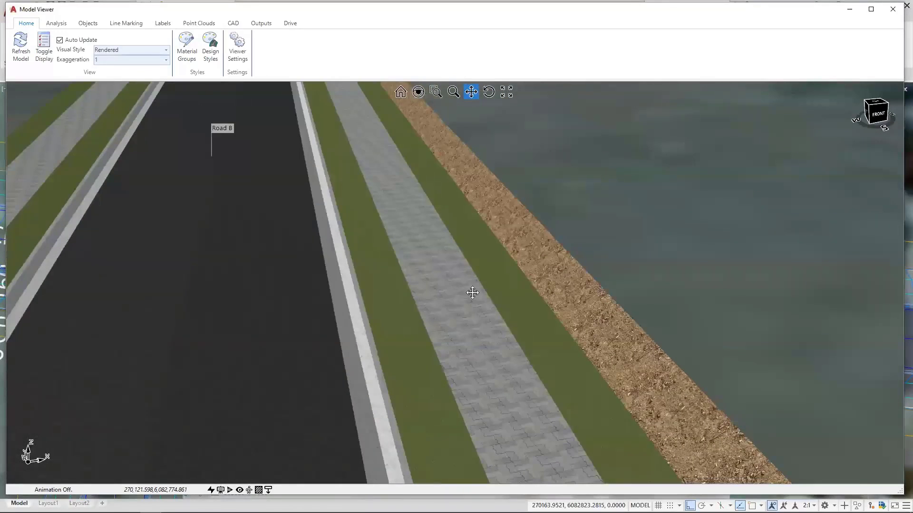
scroll(428, 336, up, 3)
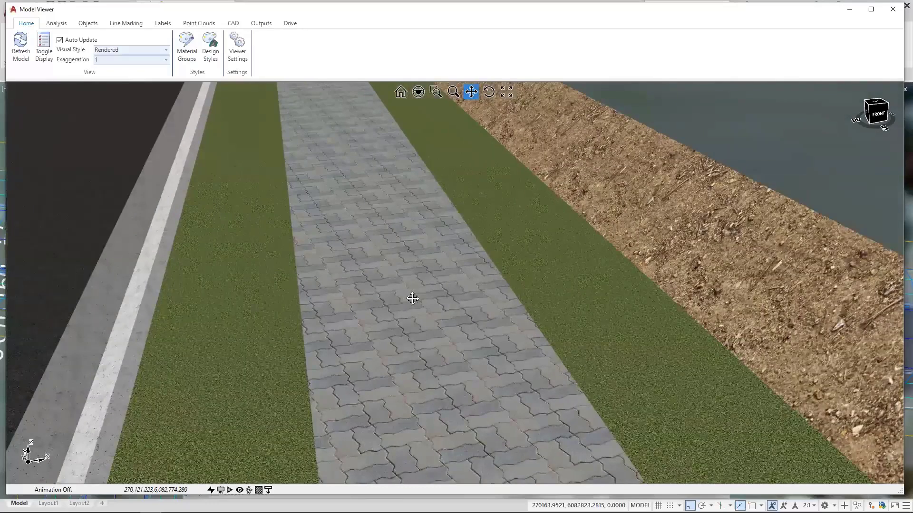
right_click(411, 267)
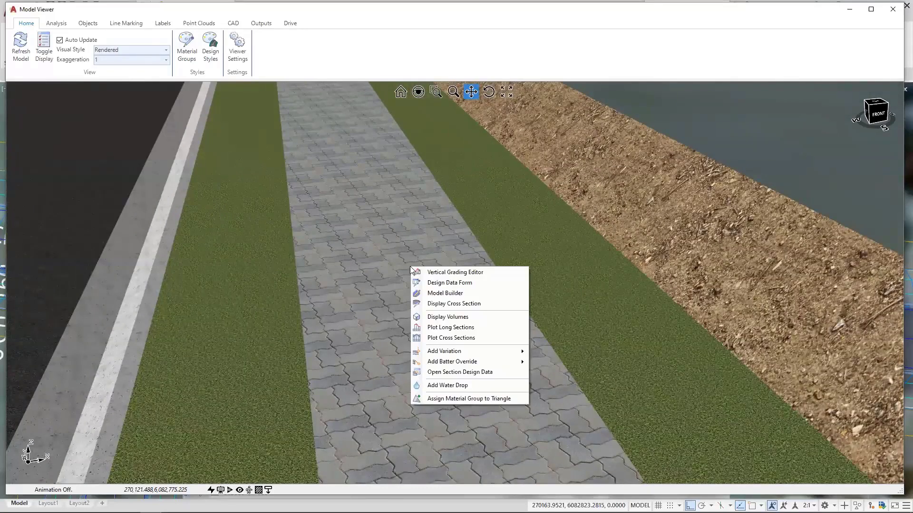
click(453, 398)
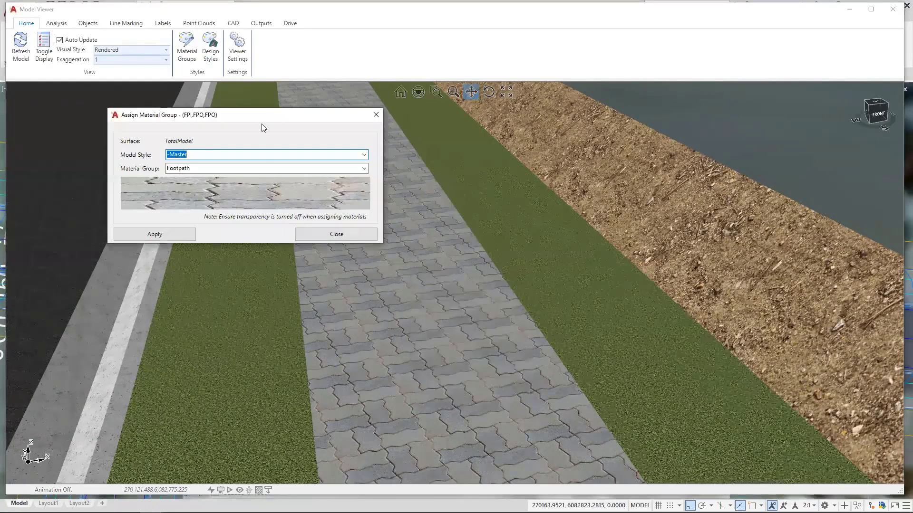
drag(269, 119, 478, 230)
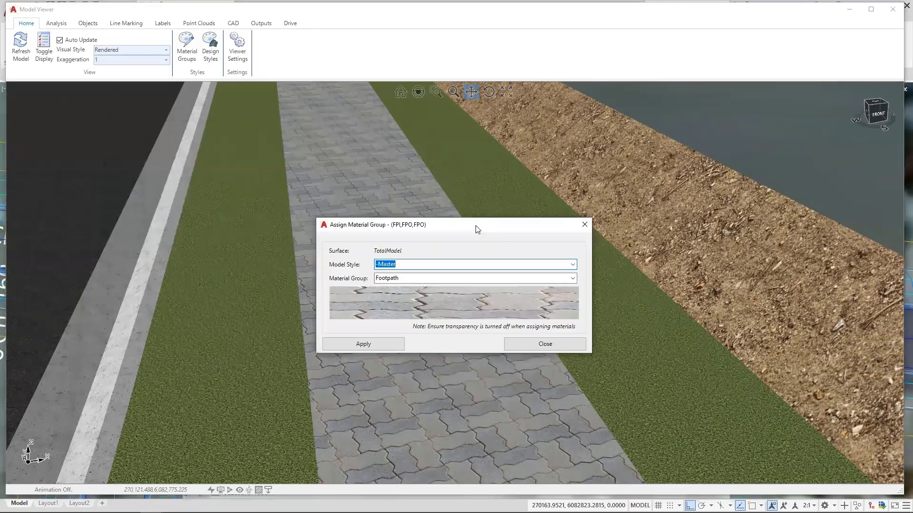
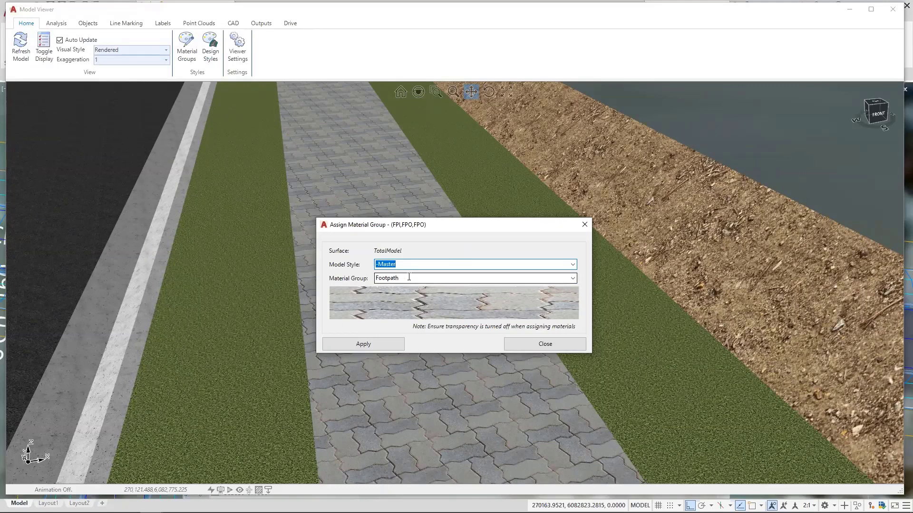
click(547, 278)
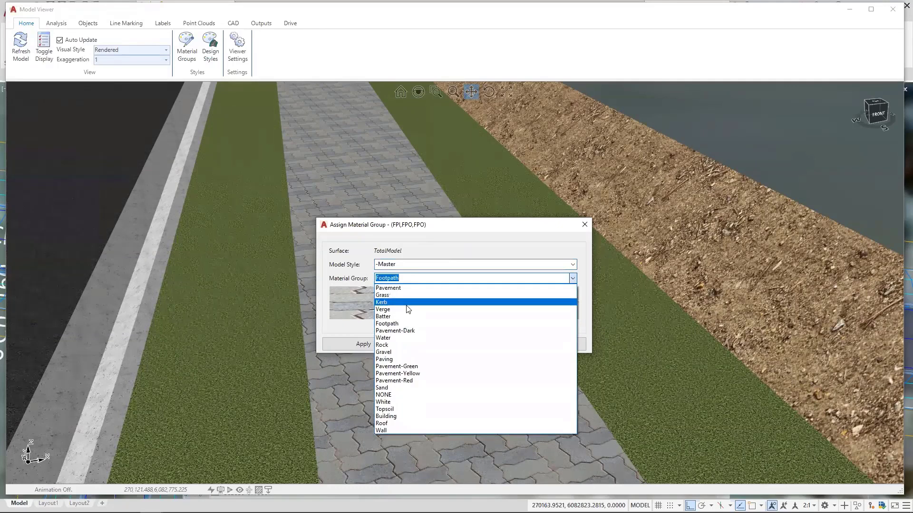
click(388, 345)
click(372, 346)
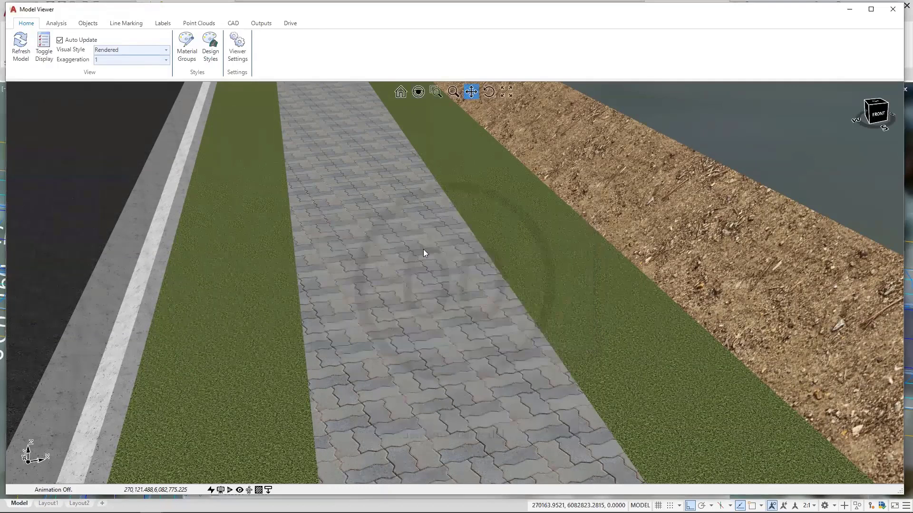
Examine the rock-surfaced footpaths along Roads A, B and C from several viewpoints around the hotel
scroll(431, 241, down, 12)
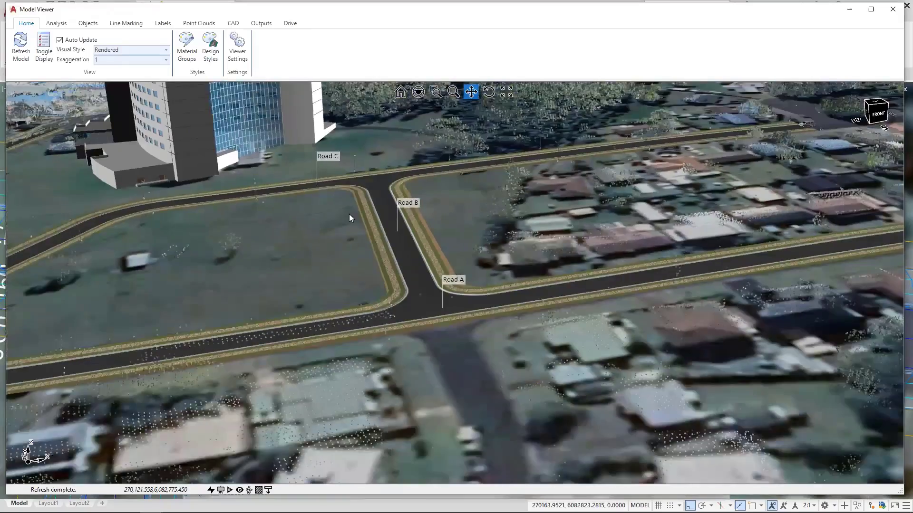
middle_drag(349, 214, 468, 205)
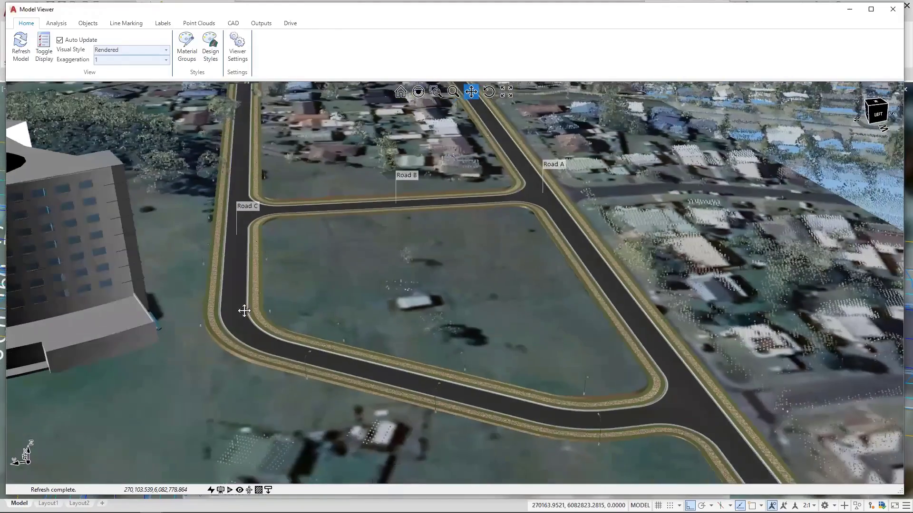
scroll(245, 311, up, 5)
middle_drag(263, 307, 277, 281)
scroll(277, 281, down, 5)
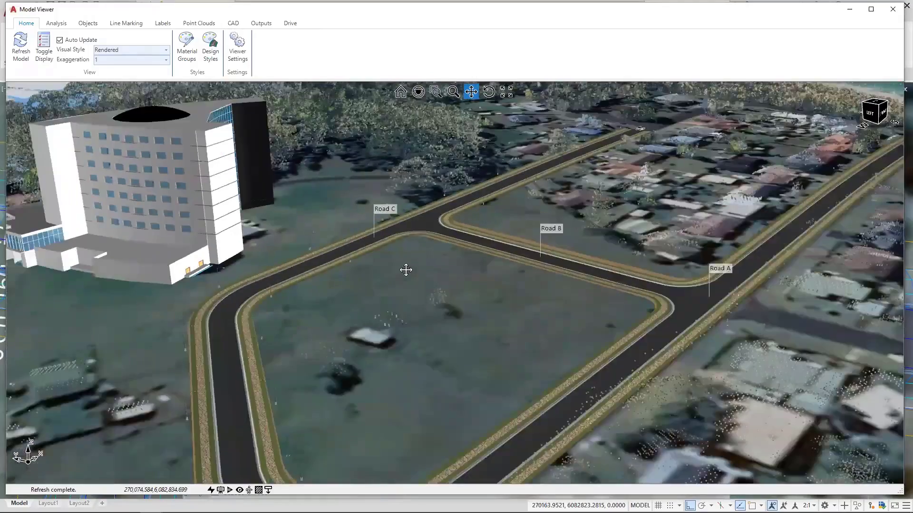
middle_drag(406, 269, 392, 280)
drag(446, 269, 355, 287)
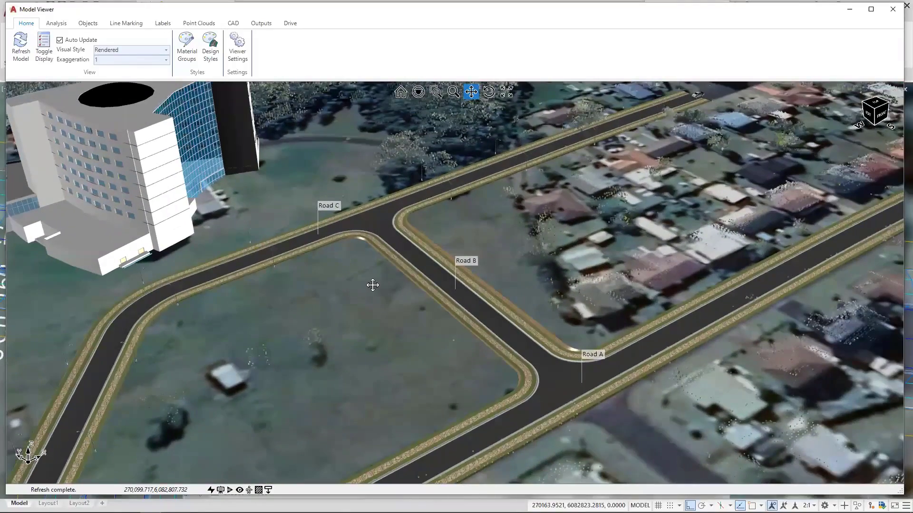
middle_drag(397, 282, 376, 269)
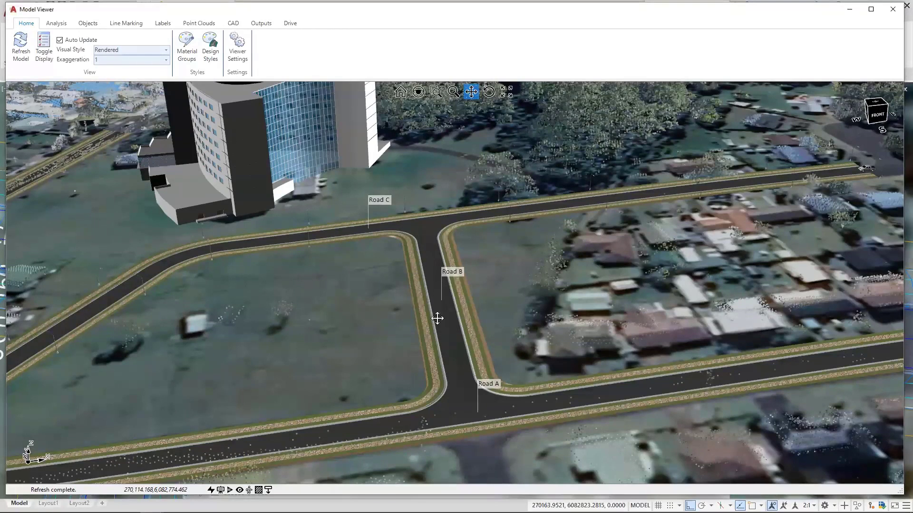
Assign the Footpath material group to the rock-surfaced footpath beside Road B
scroll(461, 317, up, 6)
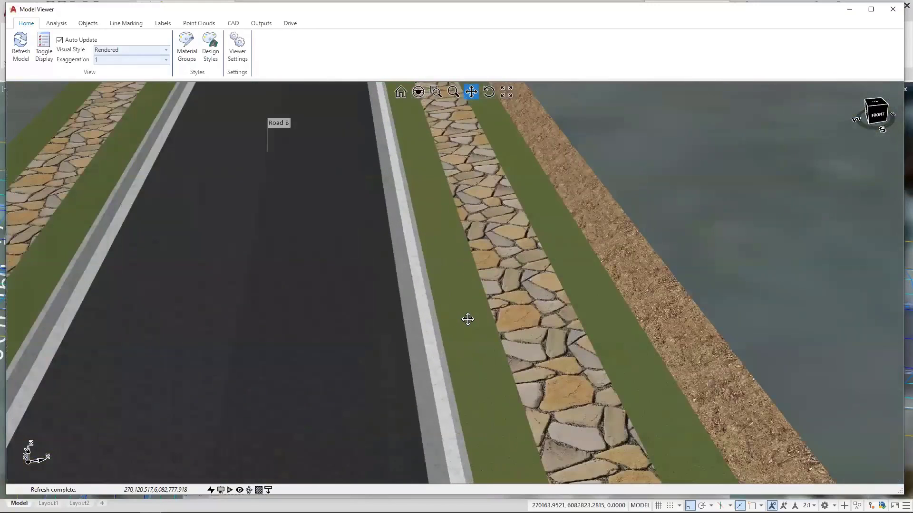
right_click(508, 300)
click(529, 433)
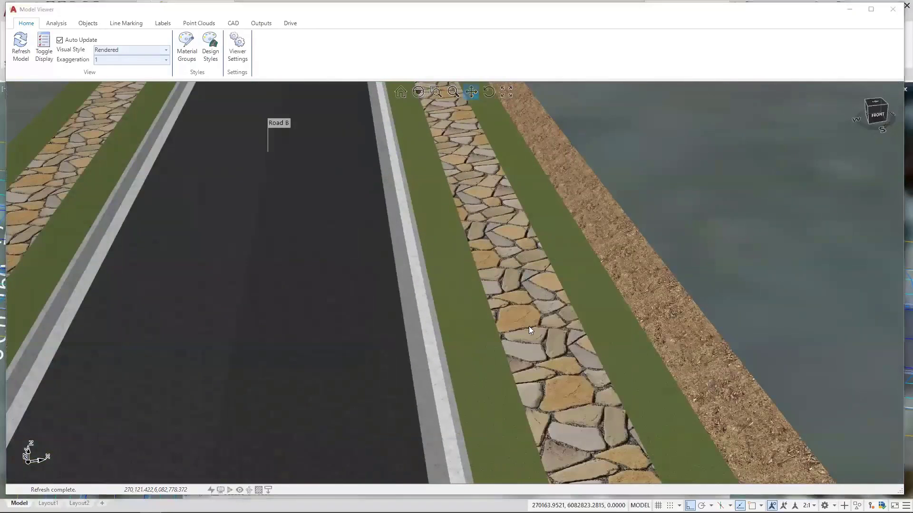
click(573, 278)
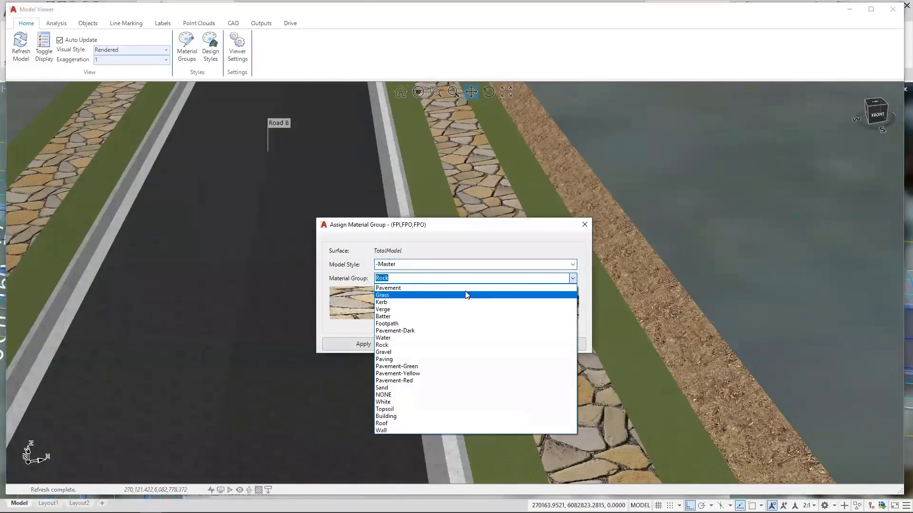
click(404, 323)
click(389, 350)
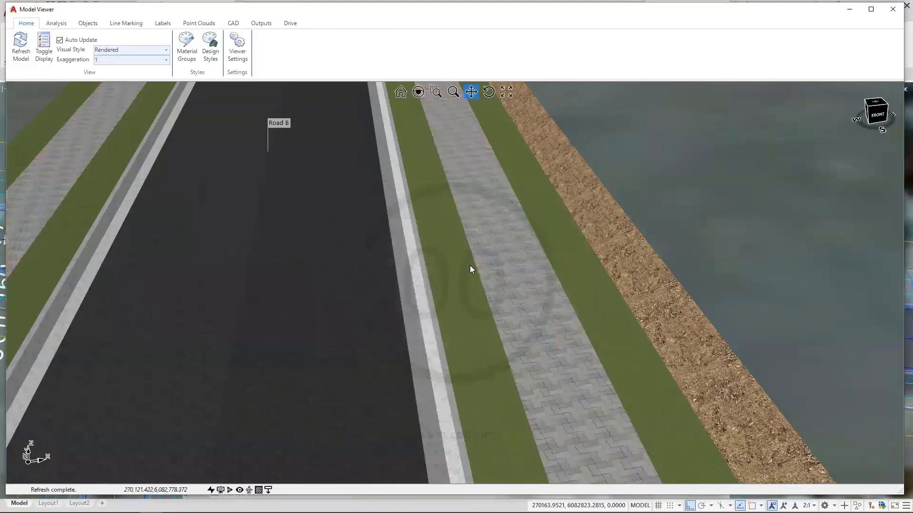
scroll(470, 269, down, 5)
drag(470, 274, 434, 271)
middle_drag(434, 271, 433, 267)
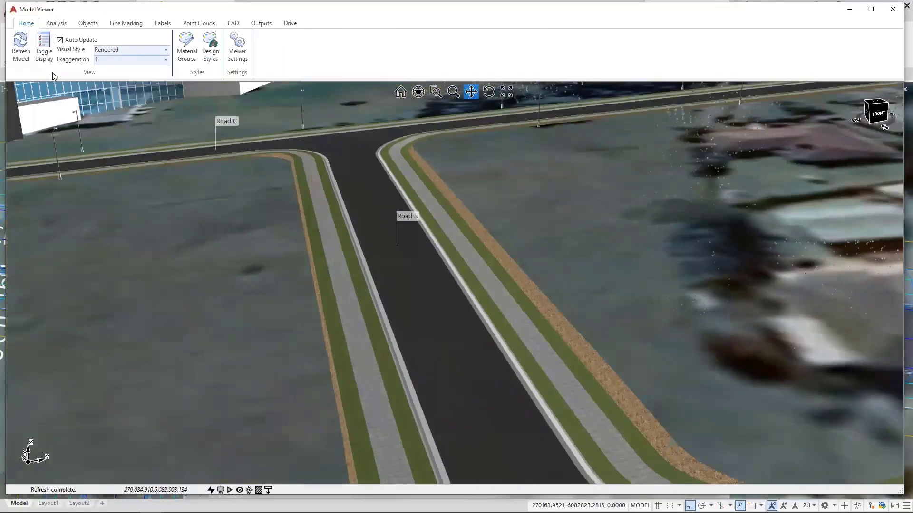
Create a design style named NewStyle from the primary design surface's style settings
click(45, 55)
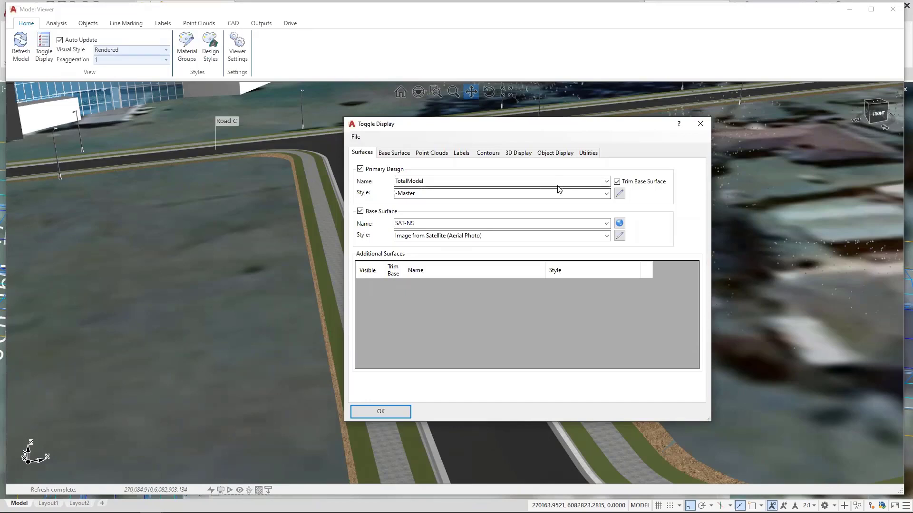
click(619, 194)
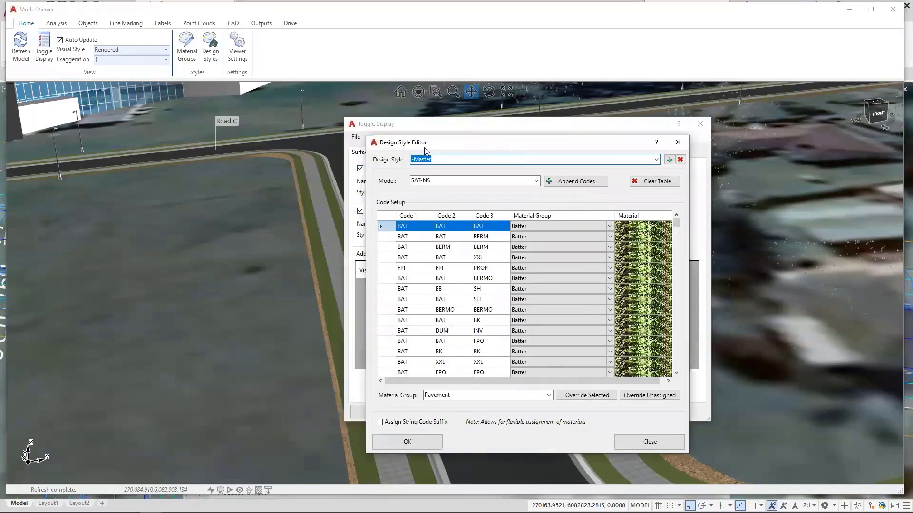
click(669, 161)
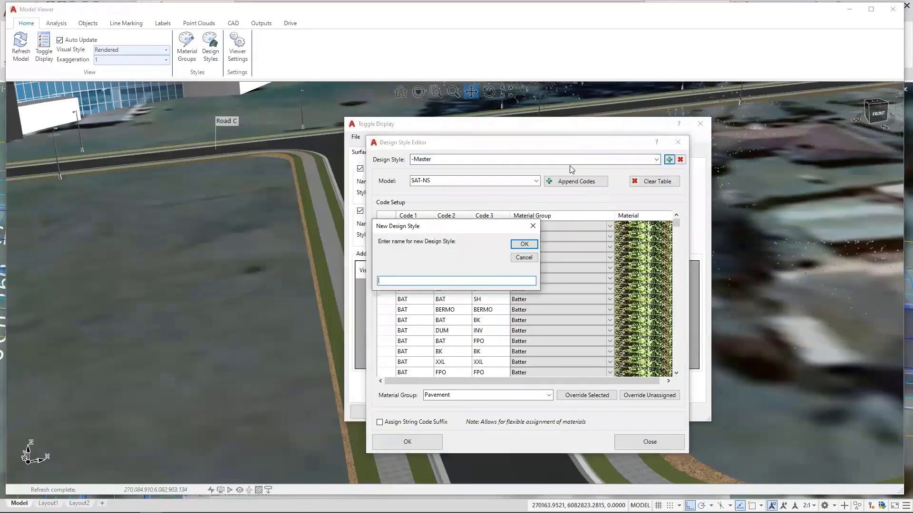
text(NewStyle)
key(Return)
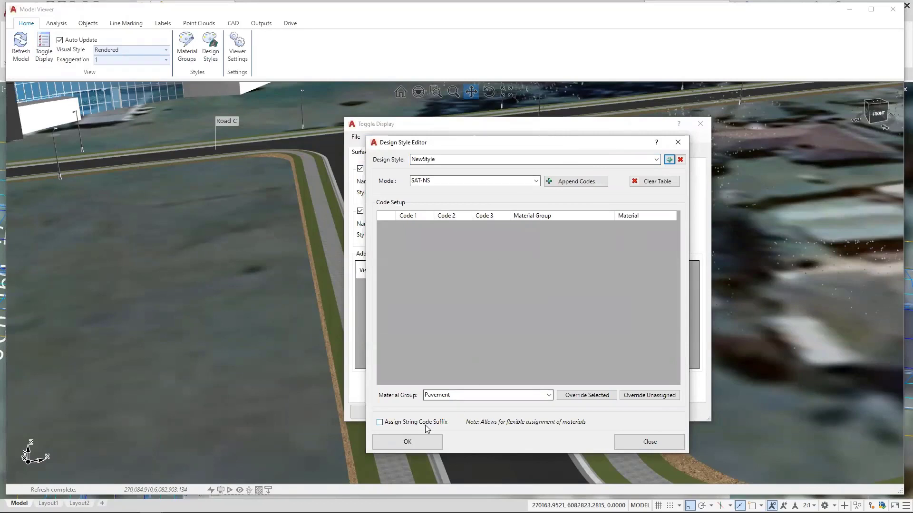
Enable string code suffix assignment for NewStyle and append the TotalModel codes using the preset kerb, footpath, bitumen and batter code assignments
click(394, 424)
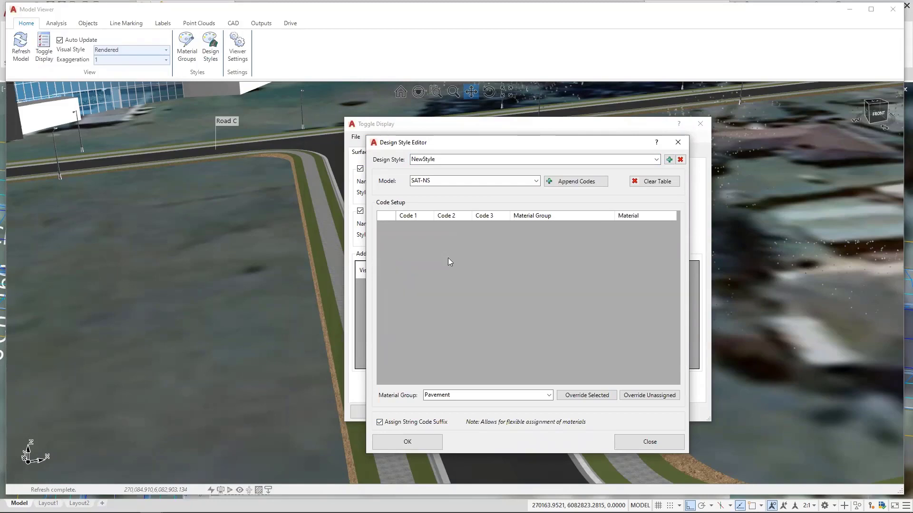
click(535, 182)
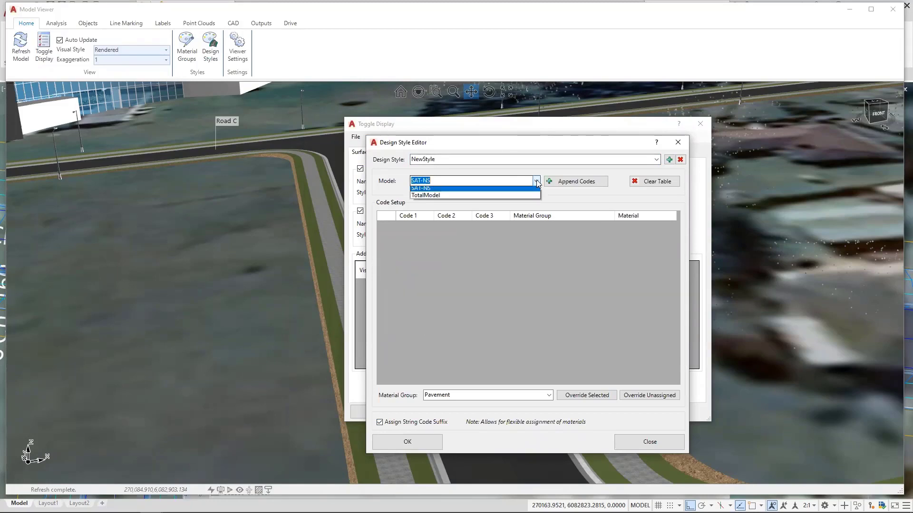
click(464, 198)
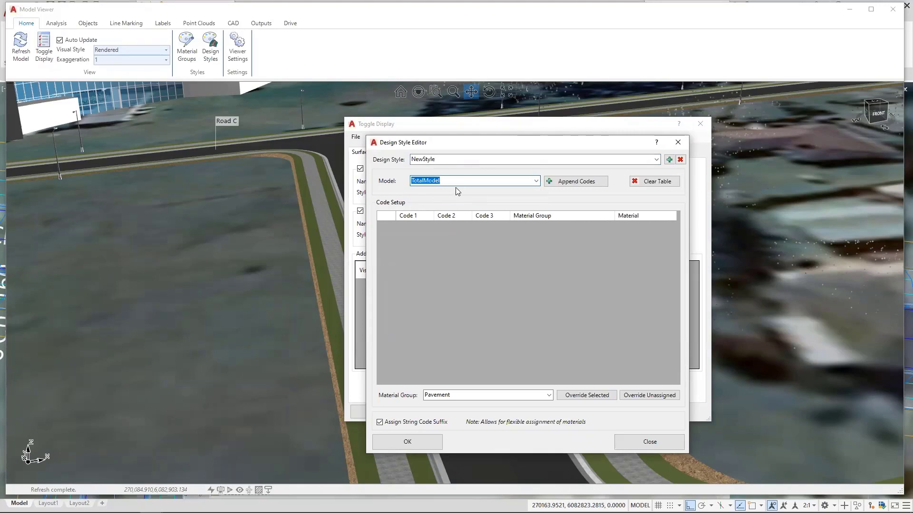
click(457, 183)
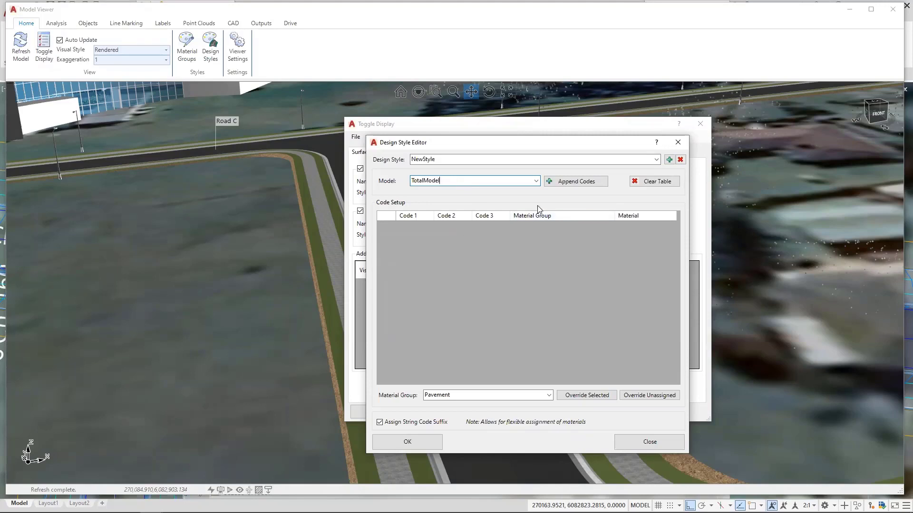
click(578, 184)
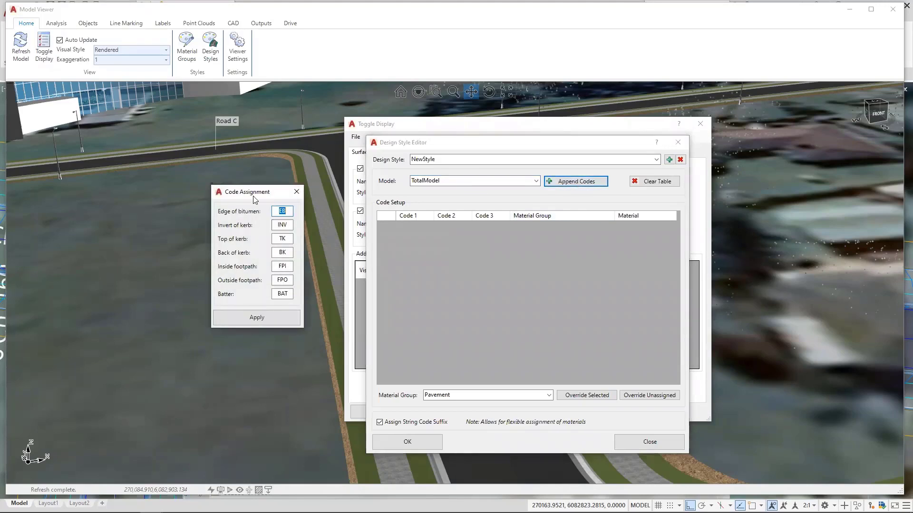
drag(256, 198, 455, 222)
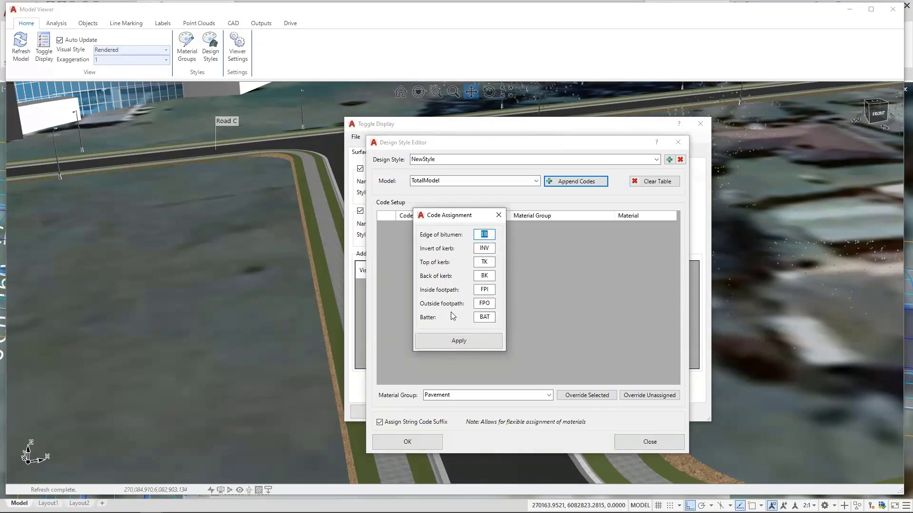
click(459, 340)
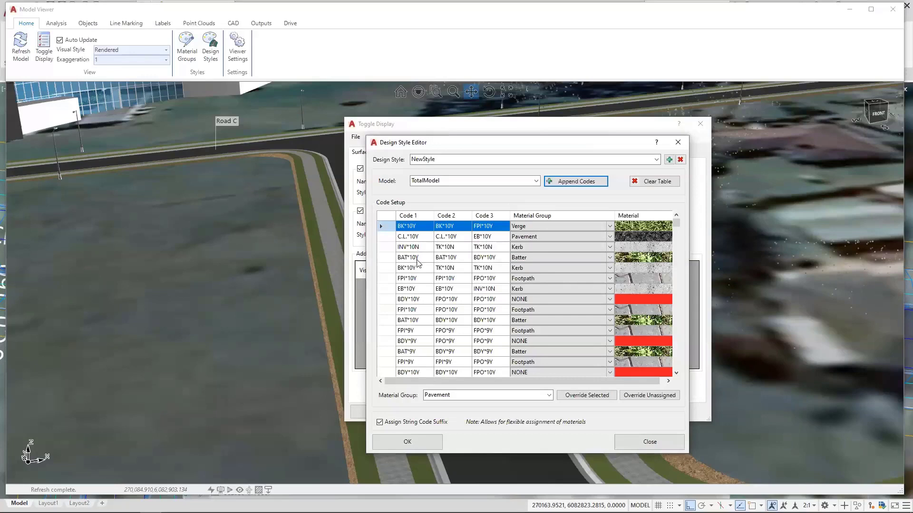
Review the appended code combinations and their material groups, checking for entries left as NONE
scroll(419, 266, down, 3)
scroll(422, 333, down, 3)
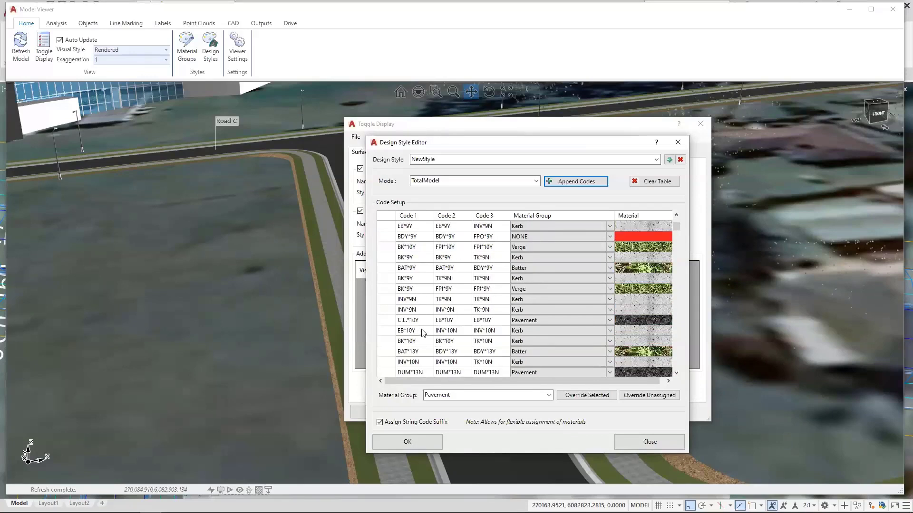
scroll(423, 333, down, 10)
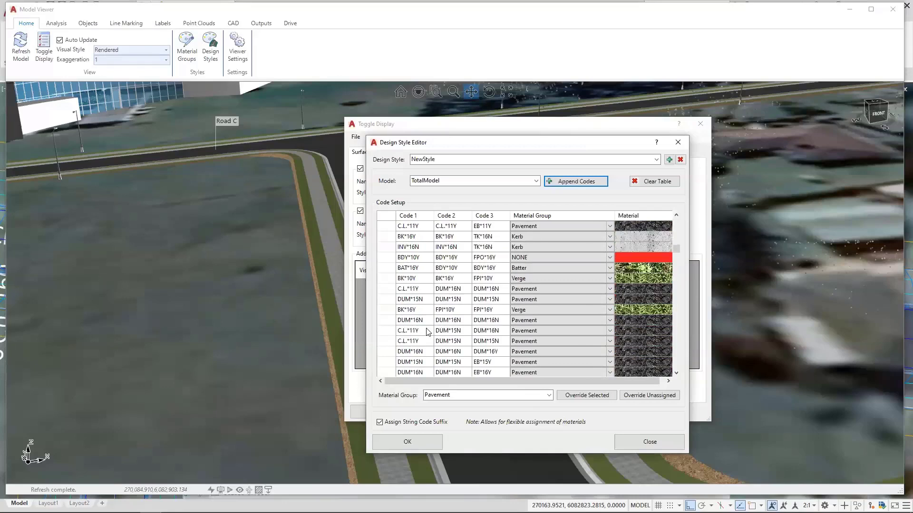
drag(676, 248, 680, 335)
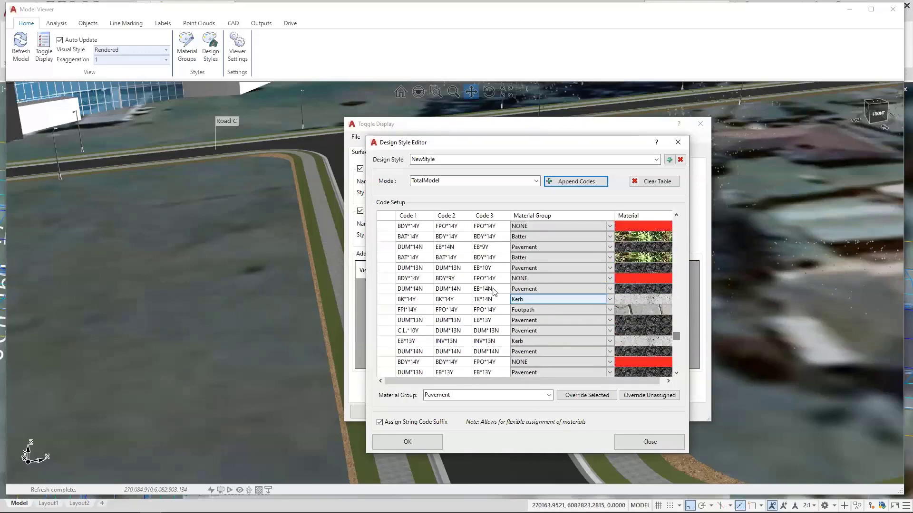
click(613, 275)
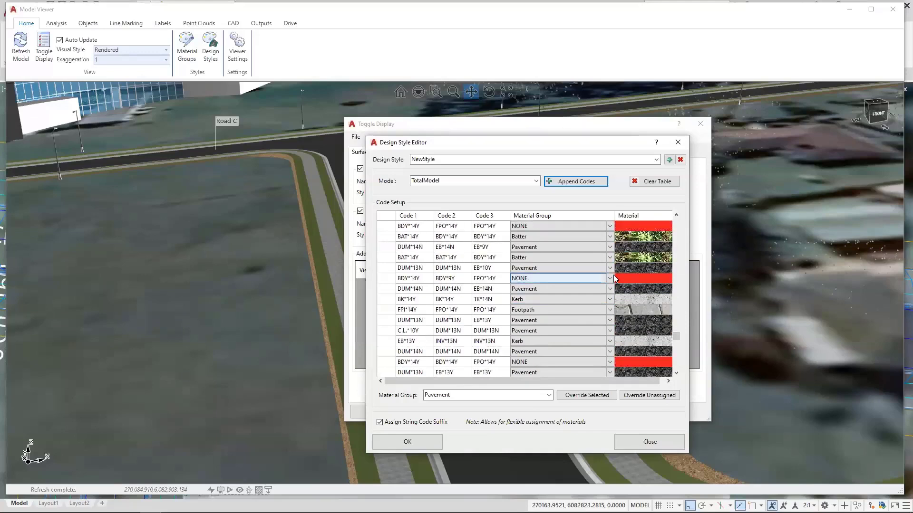
click(645, 276)
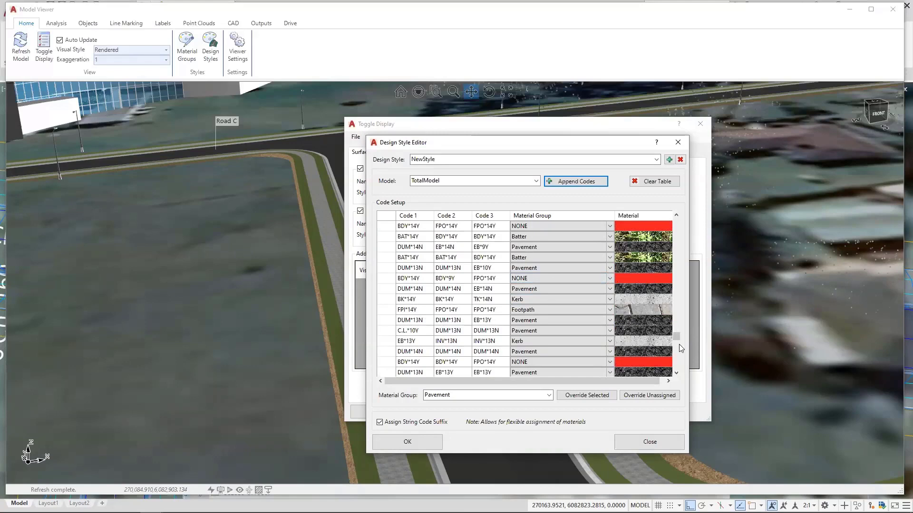
drag(679, 344, 686, 223)
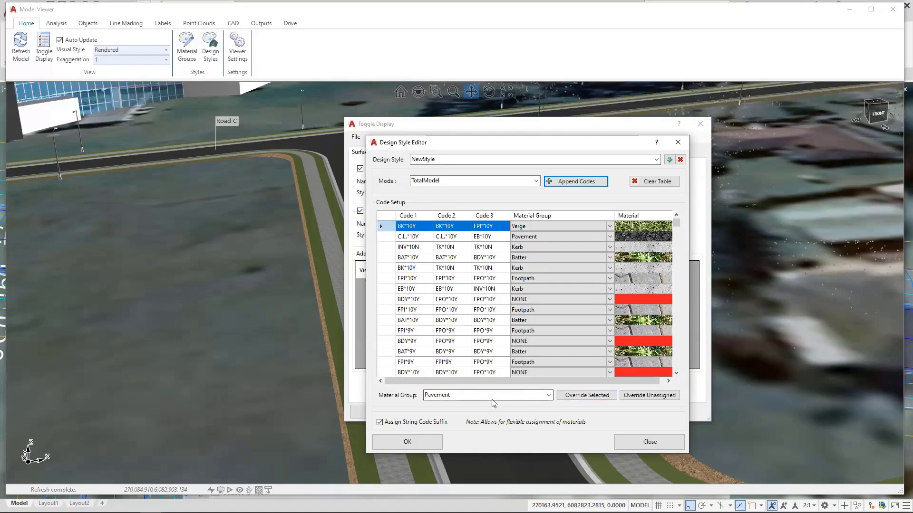
Override all unassigned code combinations with the Grass material group
click(549, 396)
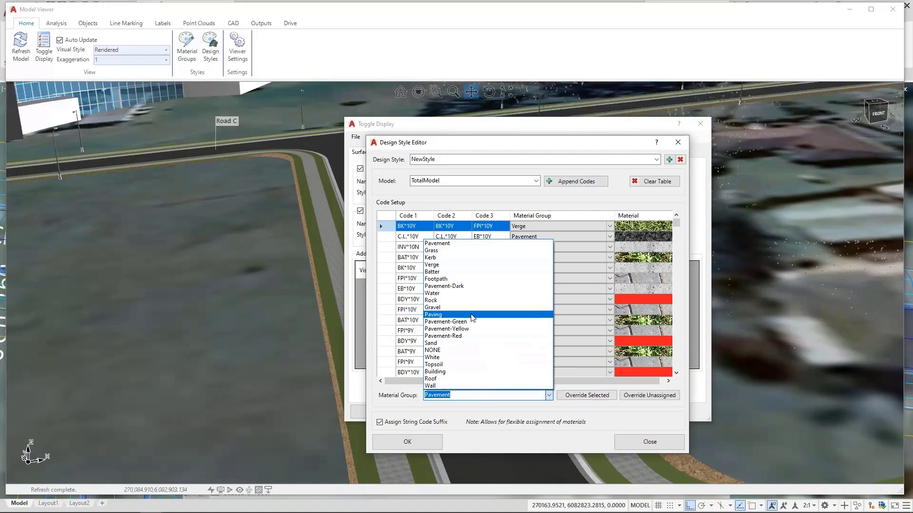
click(455, 252)
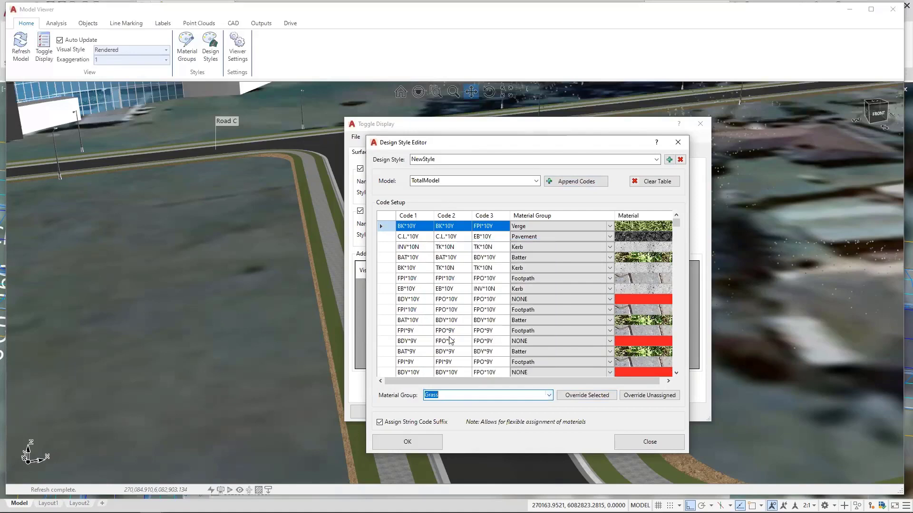
click(649, 396)
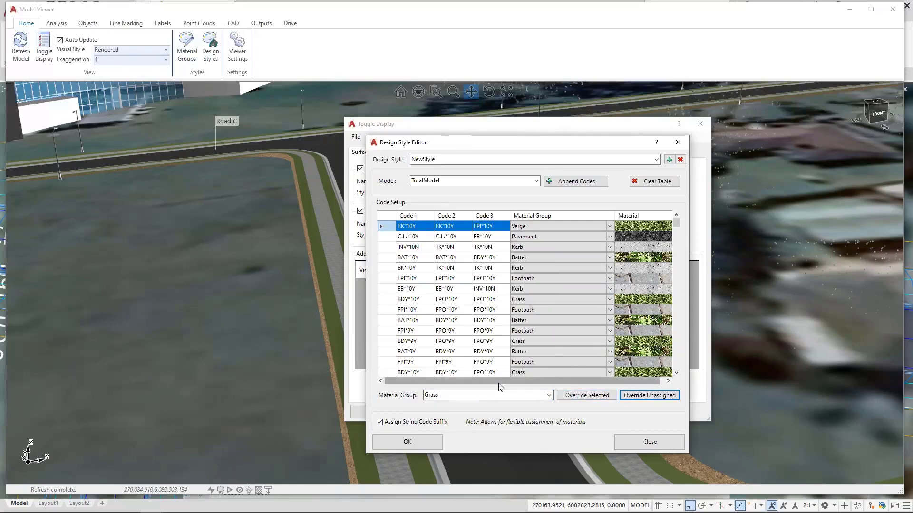
click(418, 309)
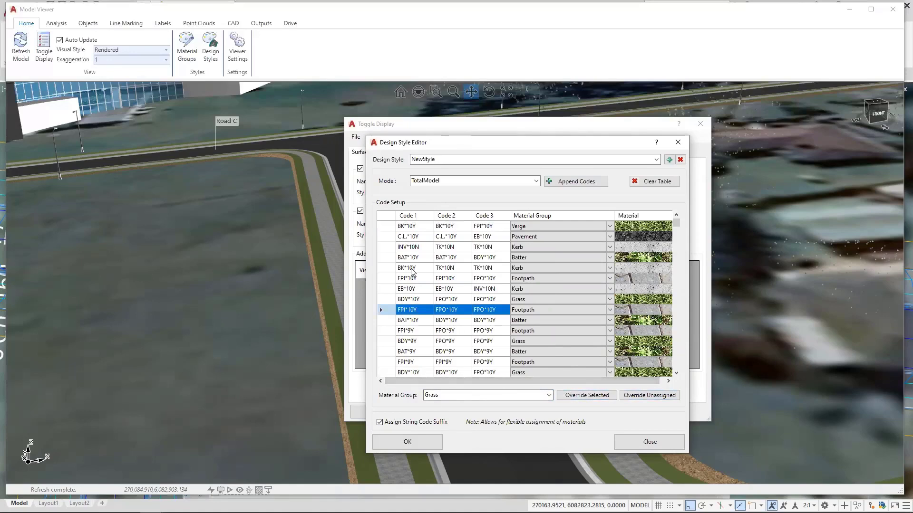
shift+click(411, 247)
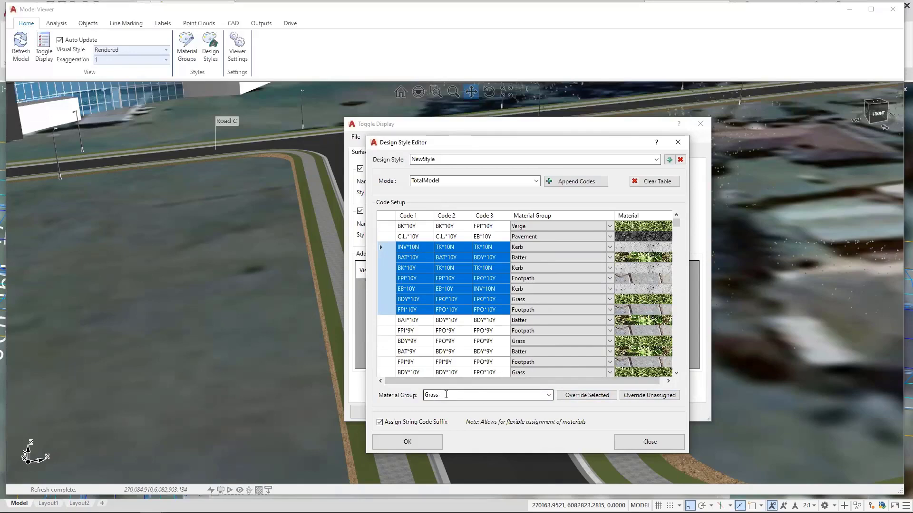
click(524, 393)
click(525, 386)
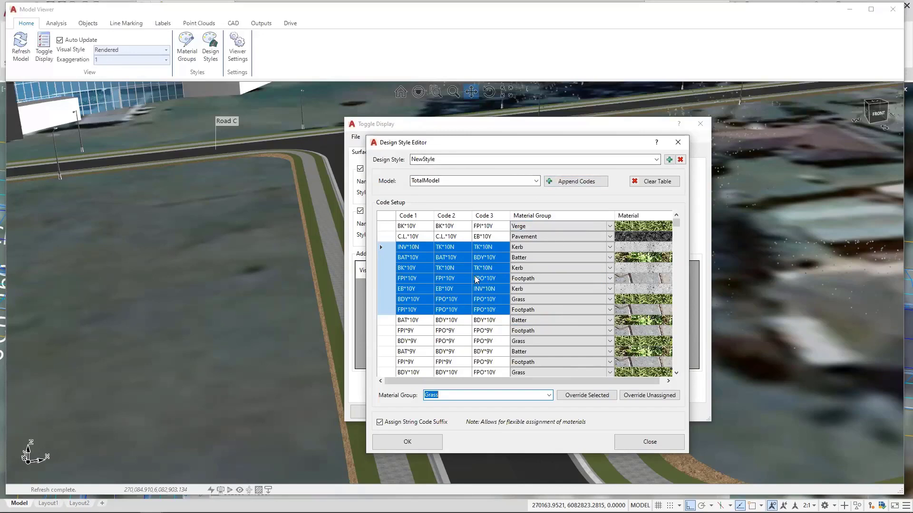
Save the NewStyle code setup and apply it as the display style of the TotalModel surface
click(426, 438)
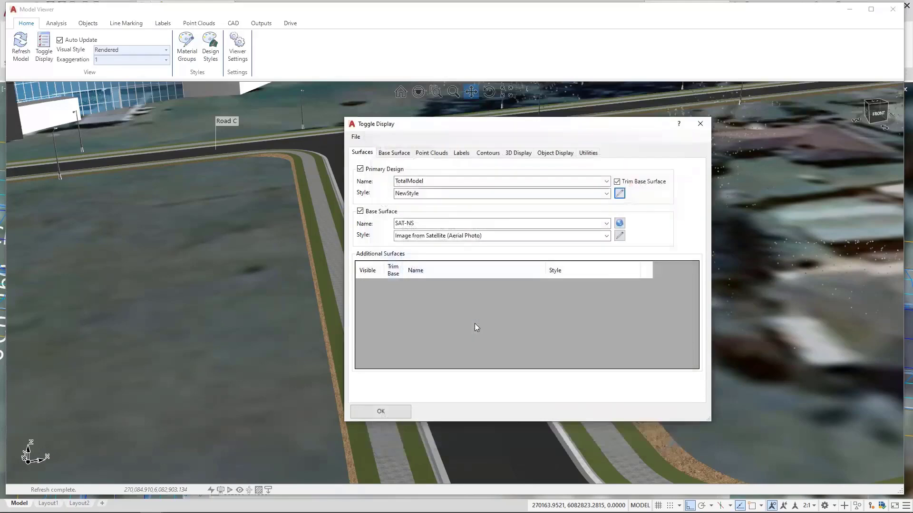
click(393, 412)
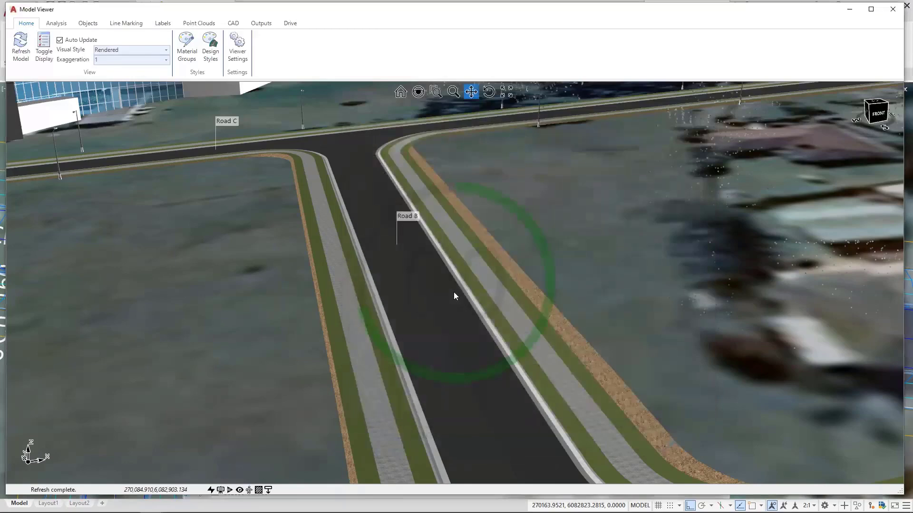
Assign the Rock material group in NewStyle to the footpath triangles along Road B and check the result in the model
scroll(392, 259, down, 5)
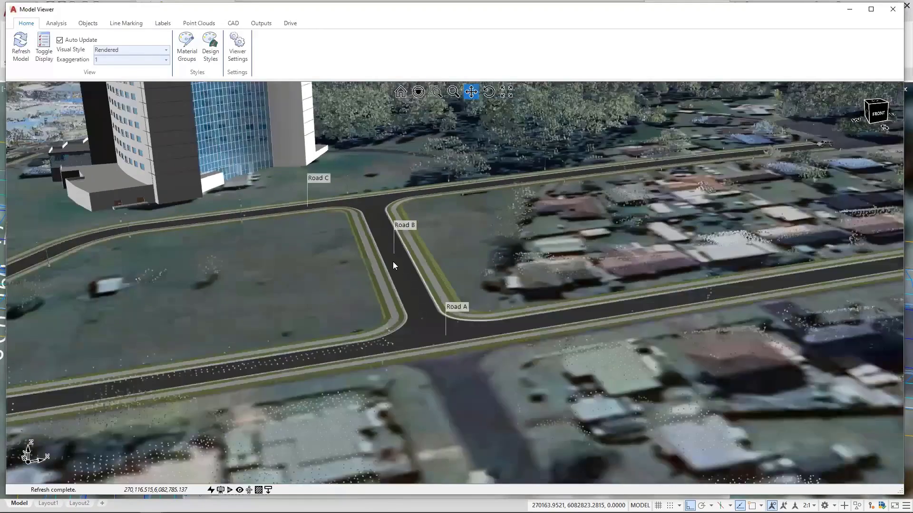
middle_drag(393, 262, 399, 279)
drag(358, 217, 362, 224)
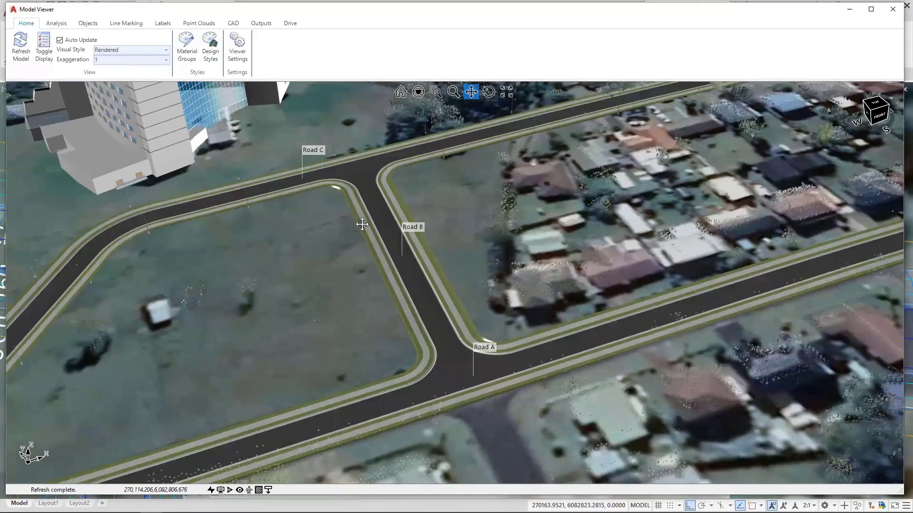
scroll(371, 265, up, 10)
middle_drag(370, 265, 411, 287)
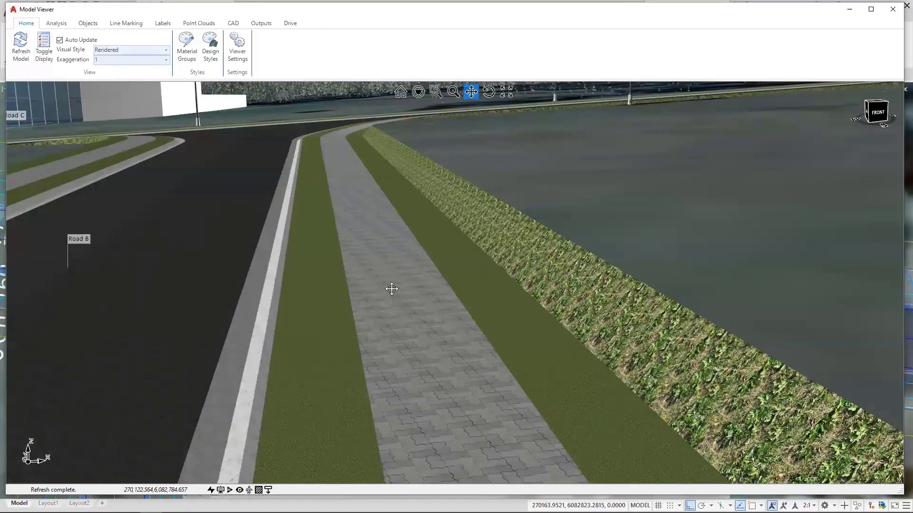
right_click(391, 288)
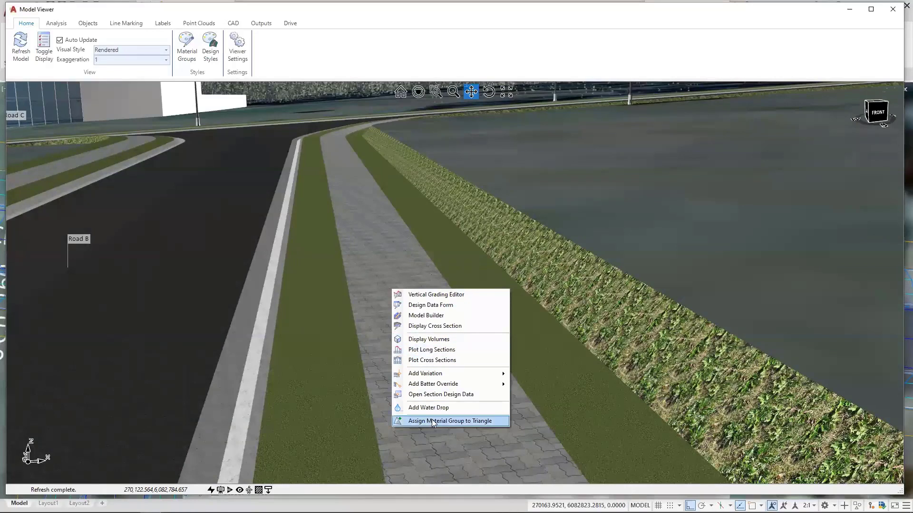
click(447, 312)
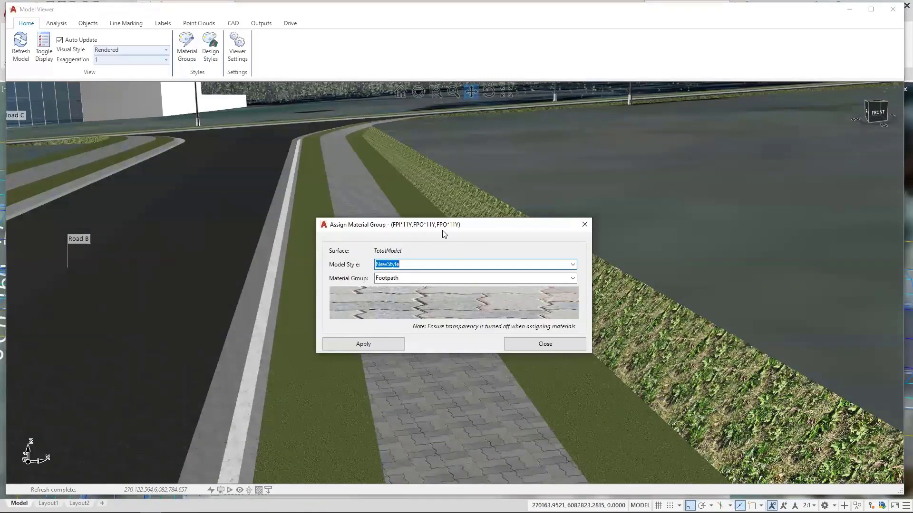
click(428, 278)
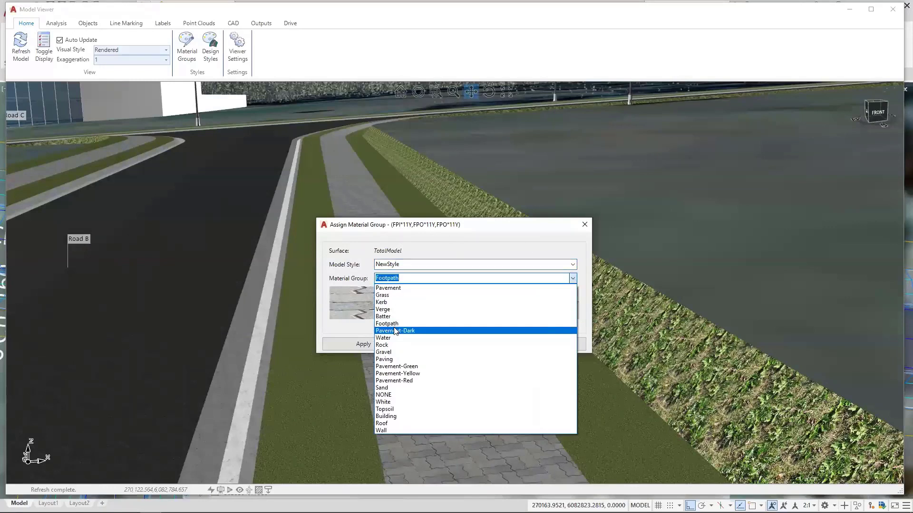
click(393, 346)
click(377, 345)
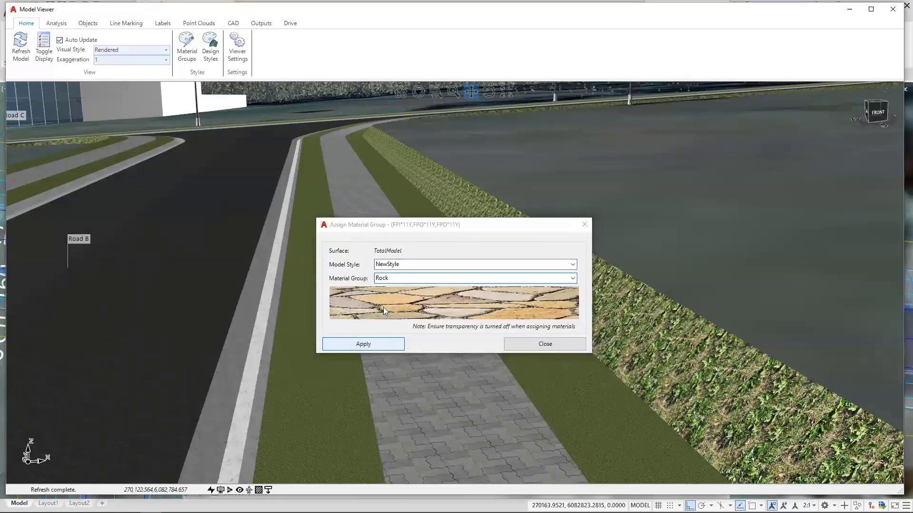
scroll(370, 269, down, 10)
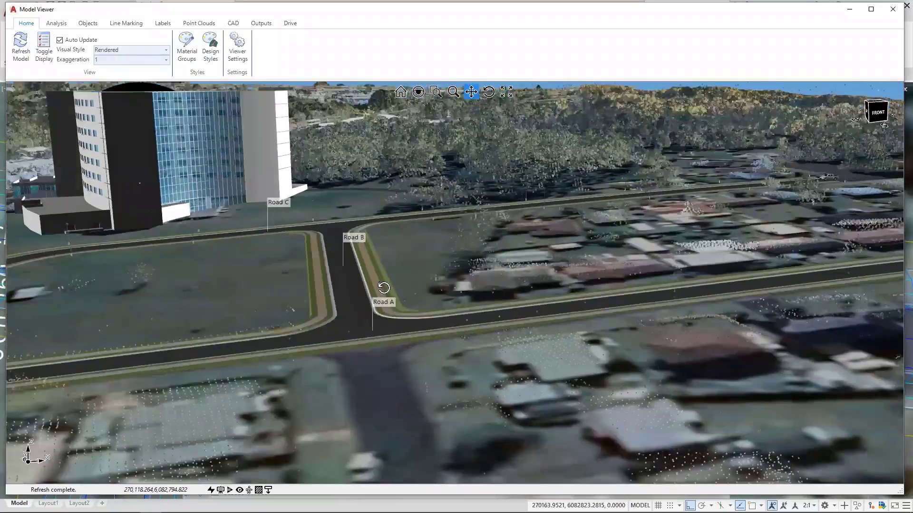
shift+middle_drag(382, 287, 535, 251)
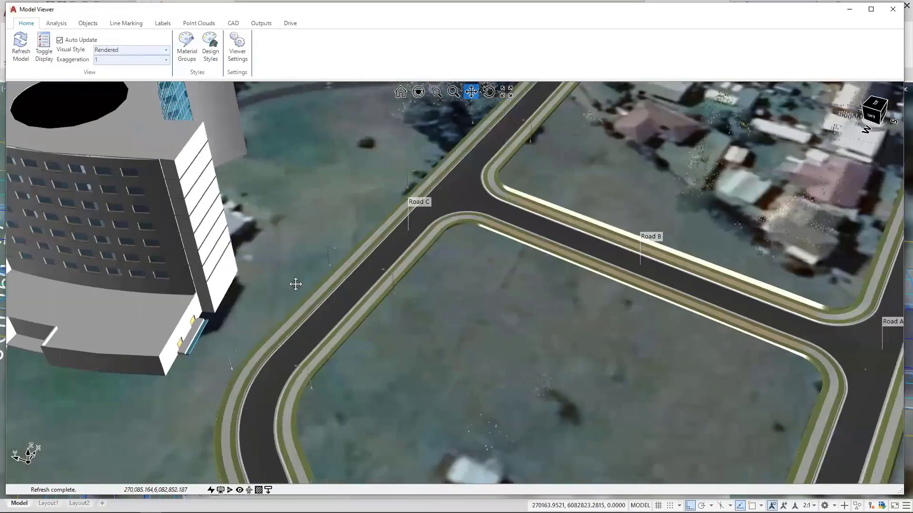
shift+middle_drag(478, 267, 380, 212)
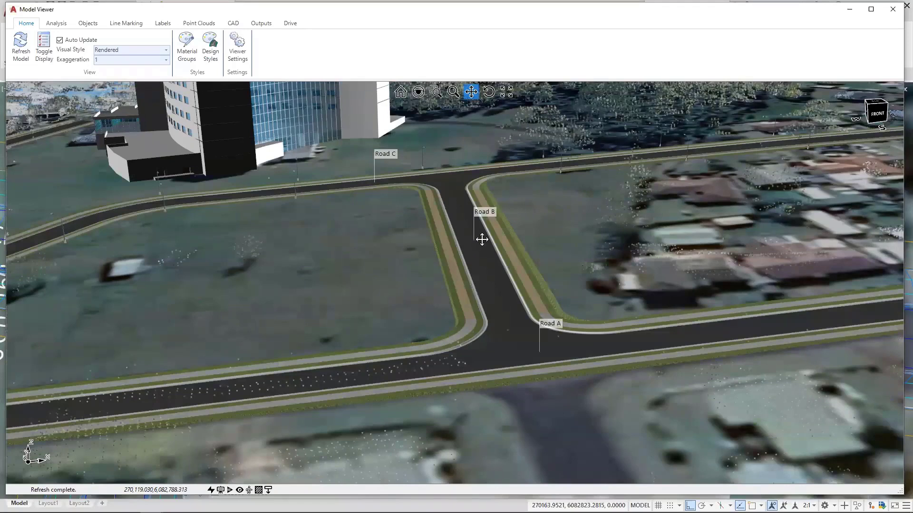
Examine the footpath and verge materials along Road B and look over the code setup of the -Master design style
scroll(483, 238, up, 5)
scroll(432, 269, down, 3)
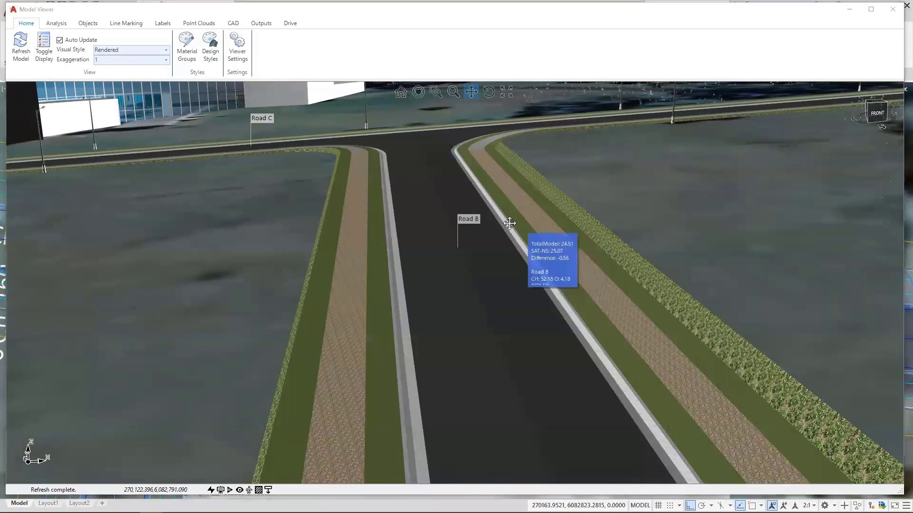
scroll(489, 211, down, 5)
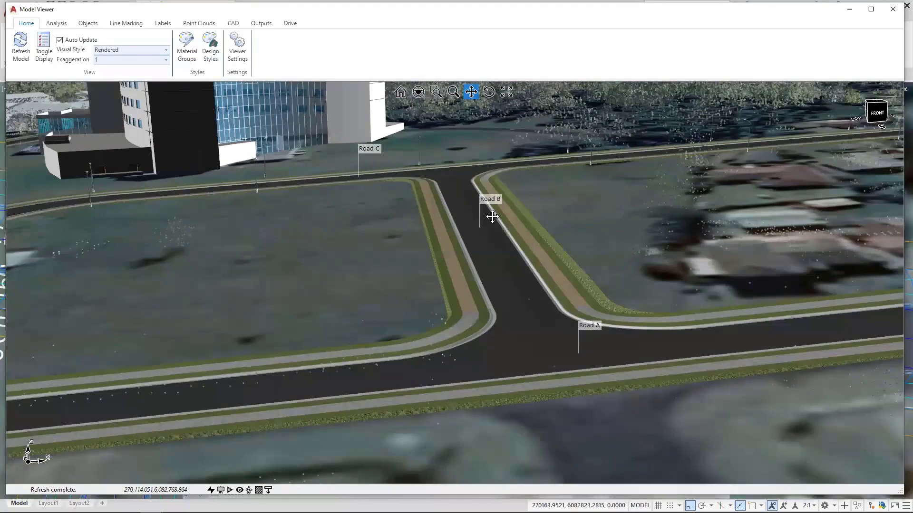
scroll(433, 212, up, 1)
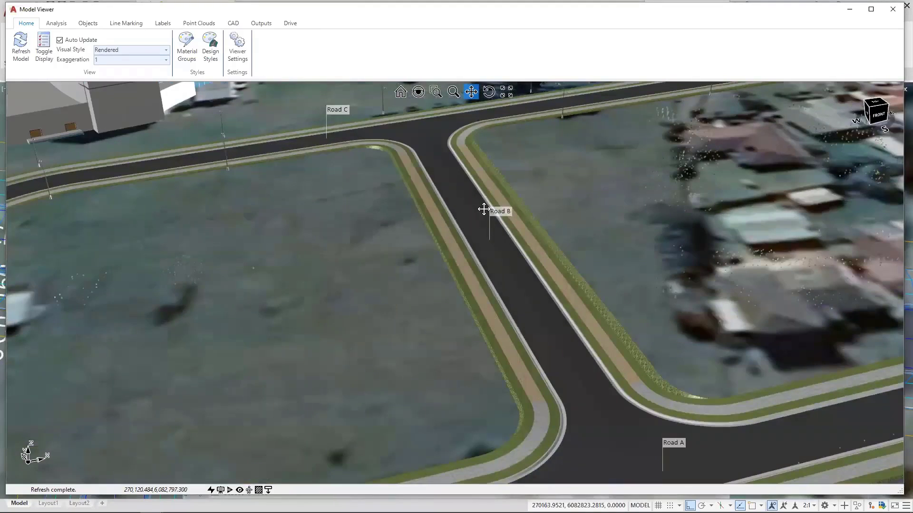
drag(485, 207, 424, 215)
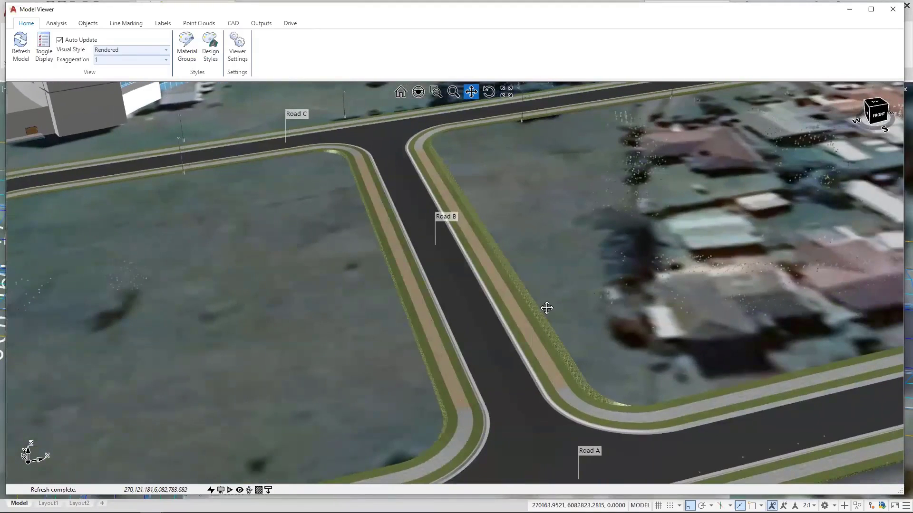
scroll(532, 309, up, 3)
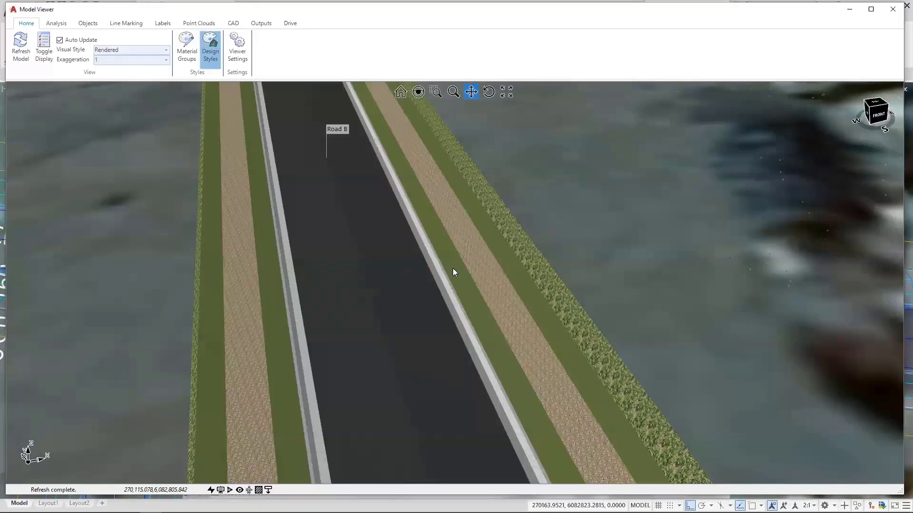
click(210, 50)
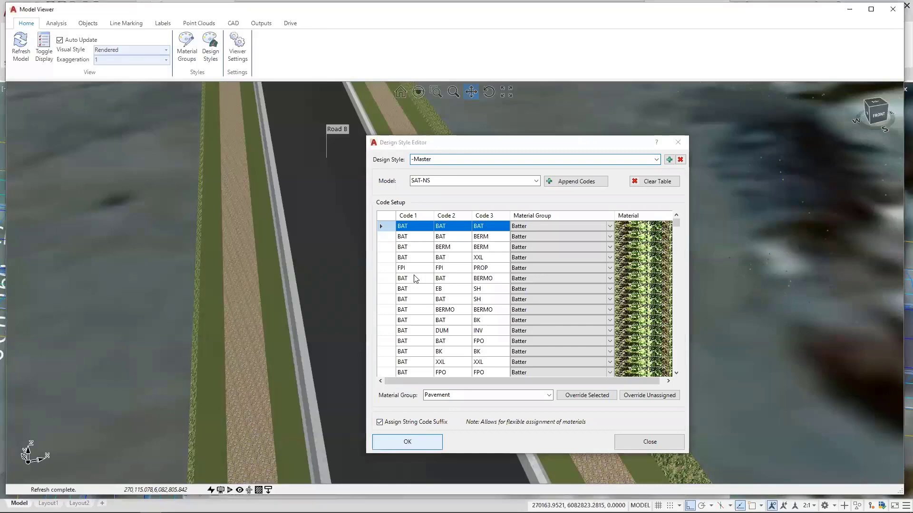
key(Return)
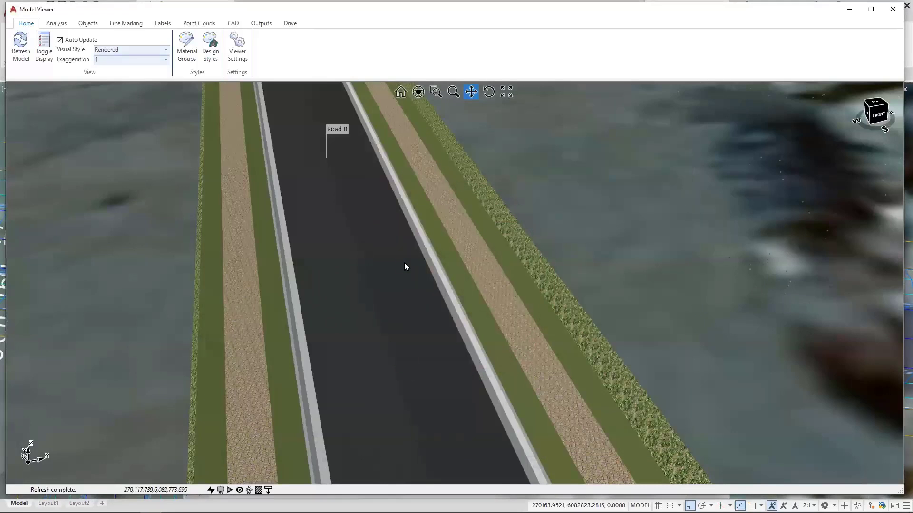
Examine the building and surrounding roads in the 3D model from several angles and bring up the CAD import and management tools
scroll(404, 262, down, 5)
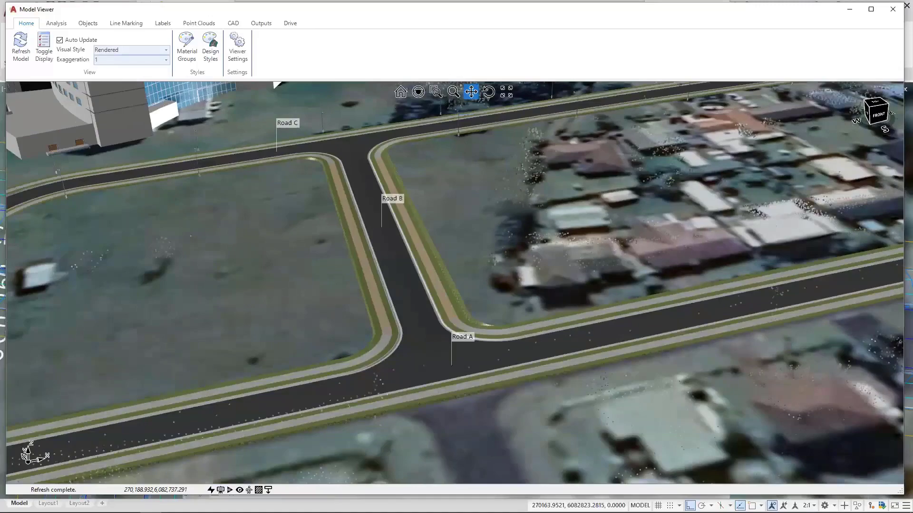
drag(392, 245, 491, 310)
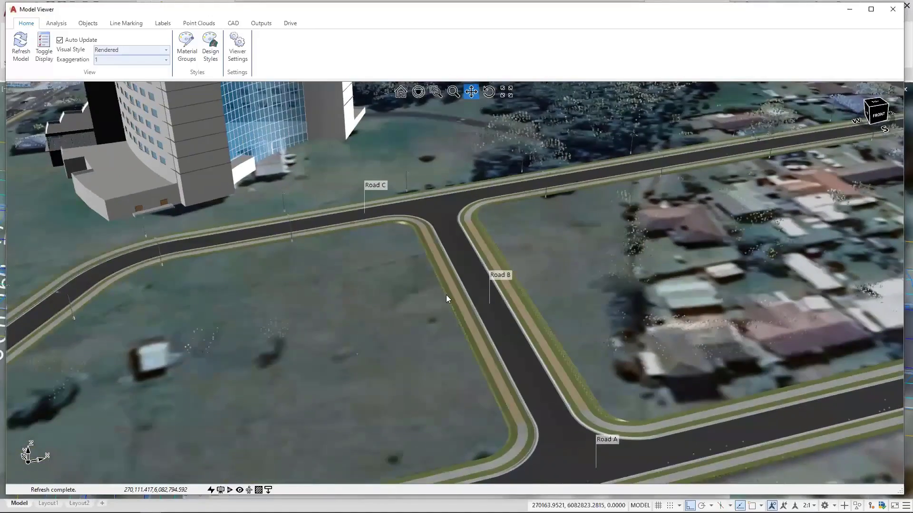
scroll(442, 292, down, 5)
scroll(429, 274, down, 3)
drag(428, 263, 396, 249)
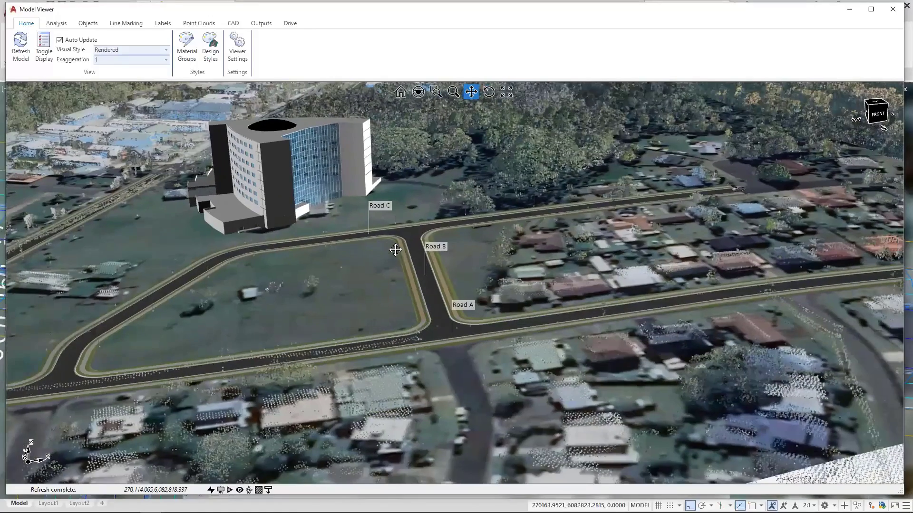
drag(454, 238, 410, 264)
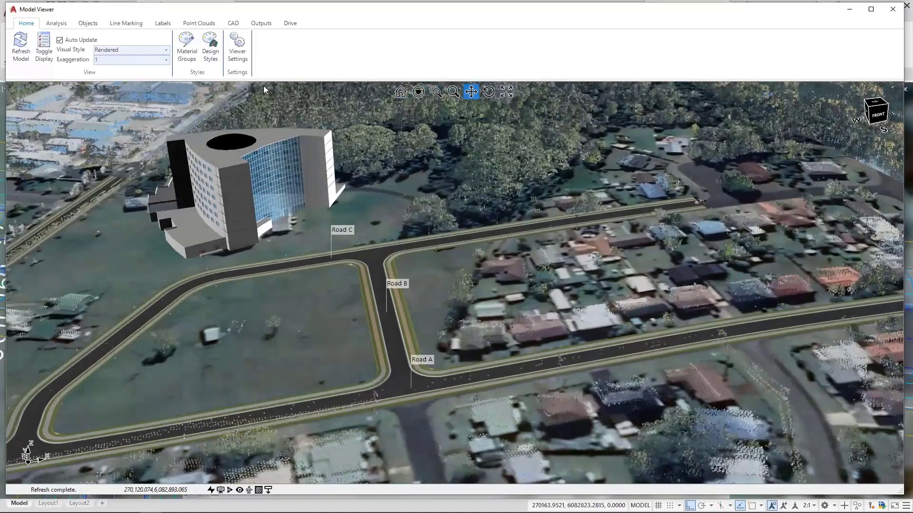
click(233, 23)
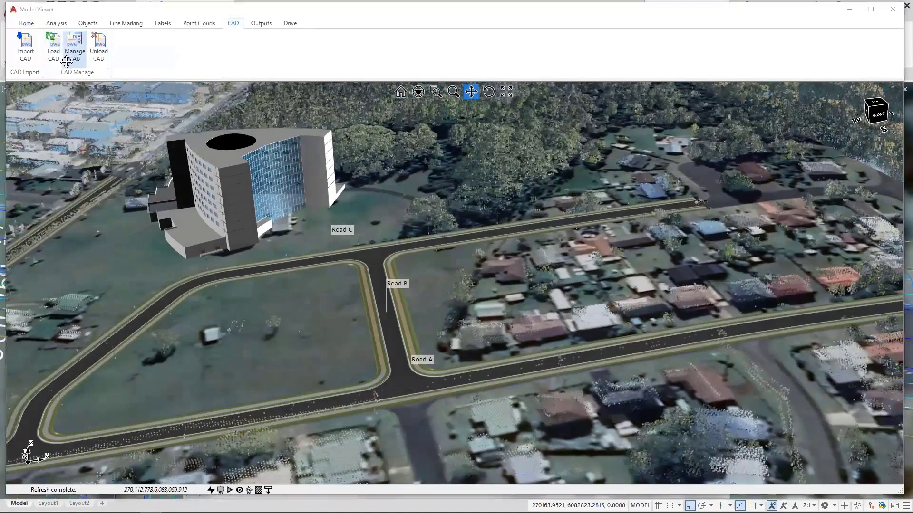
drag(435, 259, 451, 290)
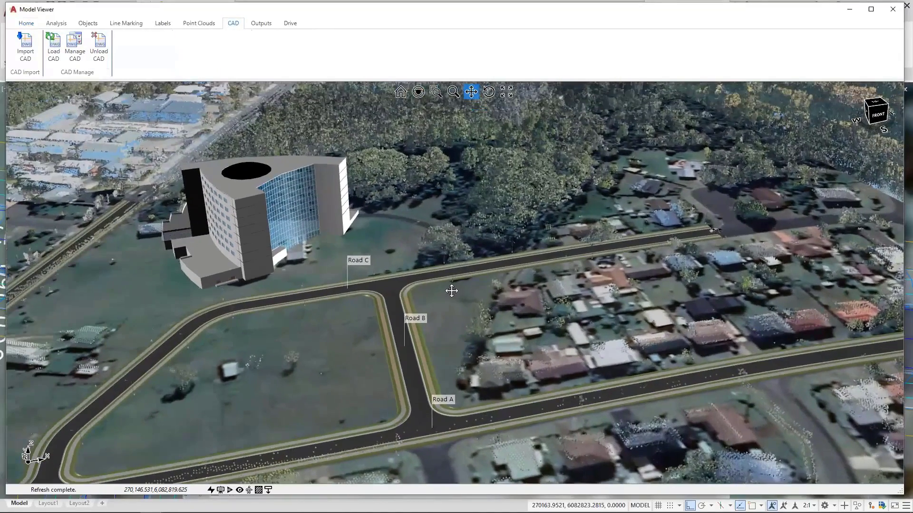
mouse_move(451, 291)
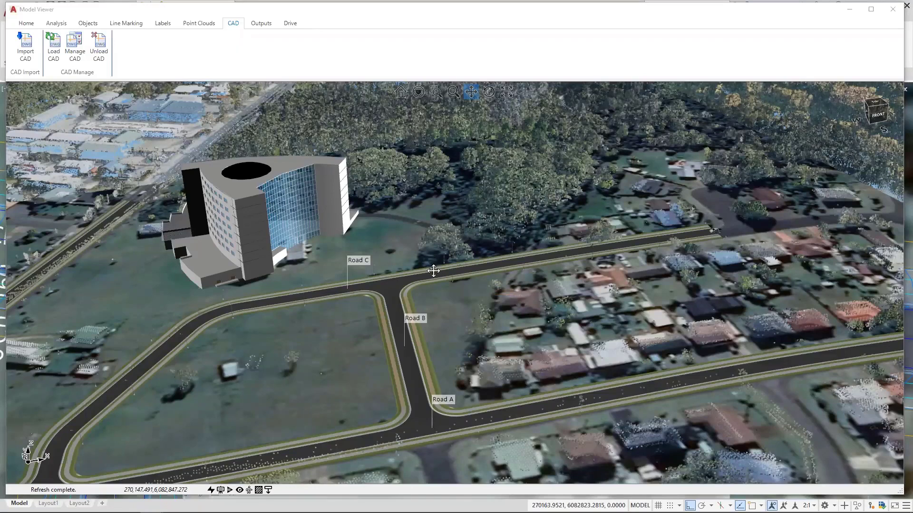
drag(448, 289, 518, 258)
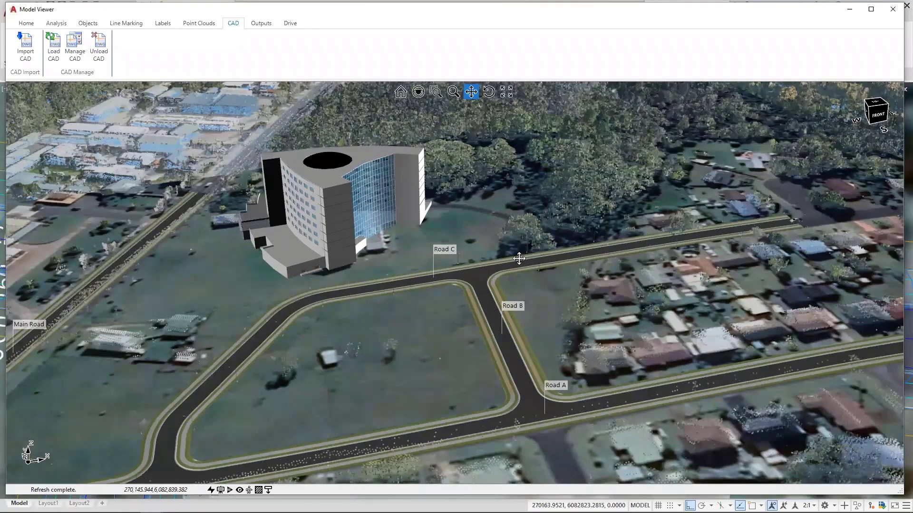
mouse_move(518, 258)
middle_drag(381, 268, 386, 261)
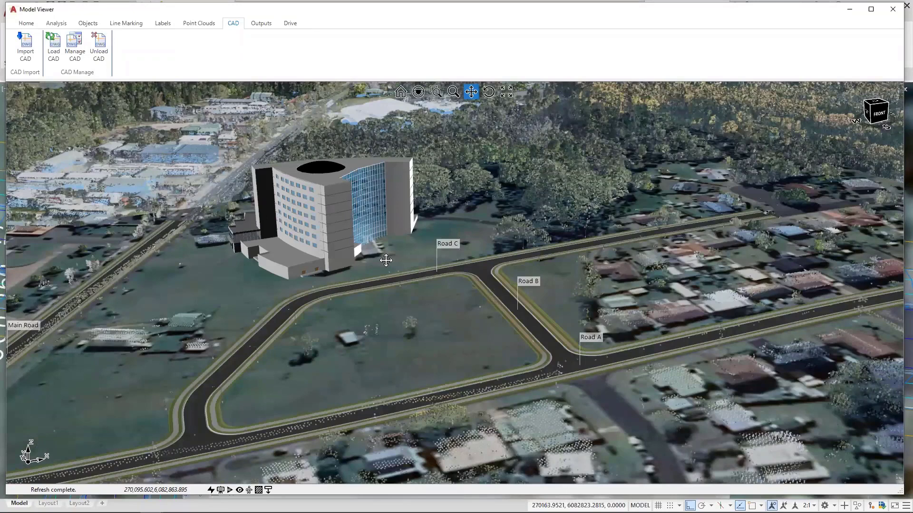
mouse_move(386, 261)
click(53, 53)
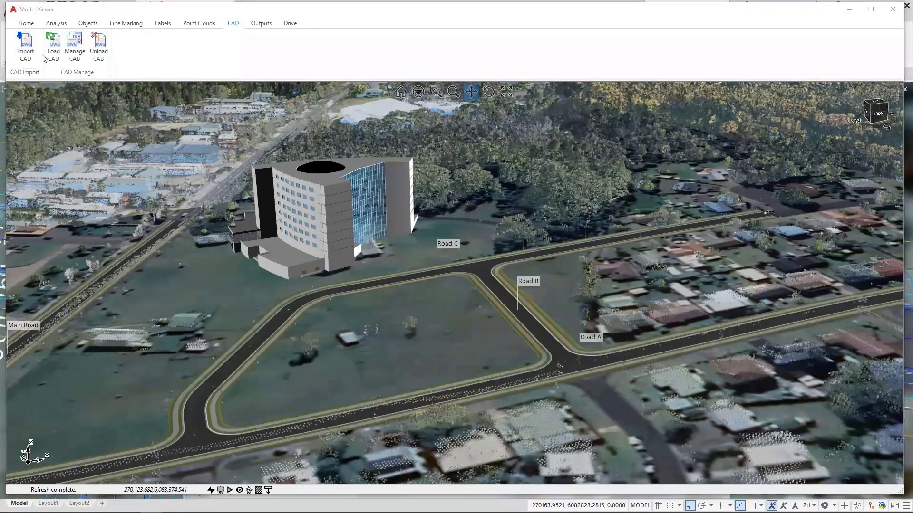
drag(378, 272, 383, 277)
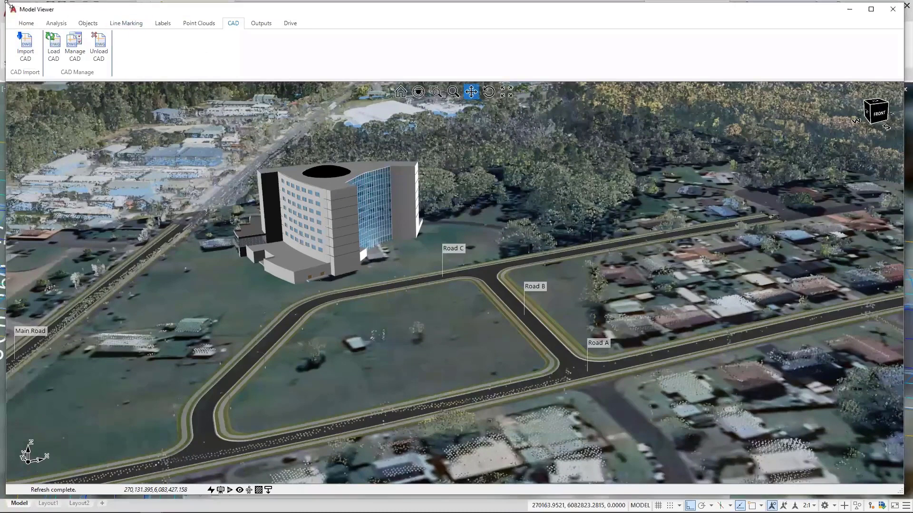
Shrink the Model Viewer window, show the Overlay drawing beside it, and turn the 3D model to a near-plan view
drag(6, 3, 473, 105)
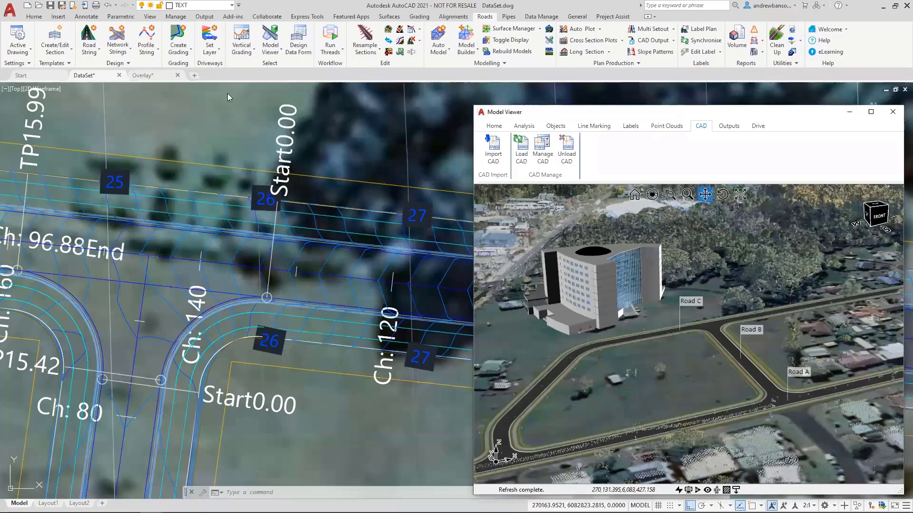
click(149, 76)
mouse_move(366, 213)
middle_down()
mouse_move(266, 204)
mouse_move(254, 226)
middle_up()
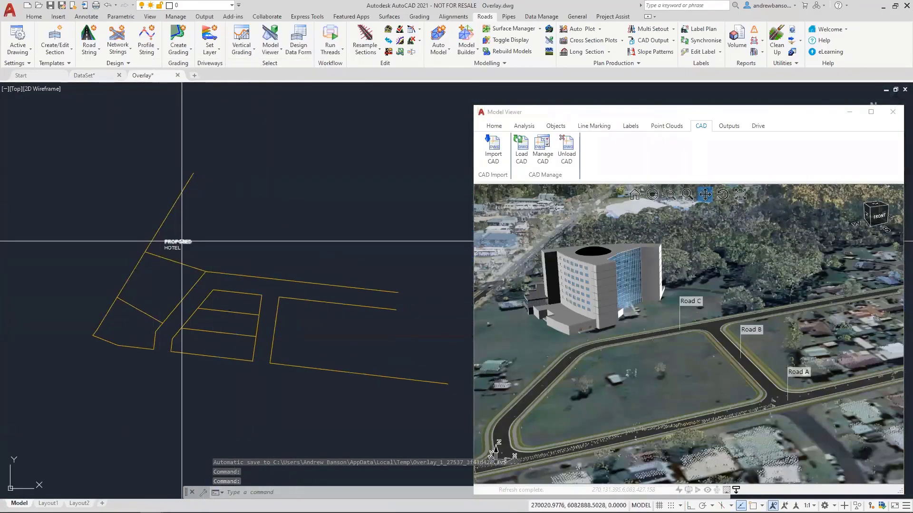
drag(570, 112, 470, 72)
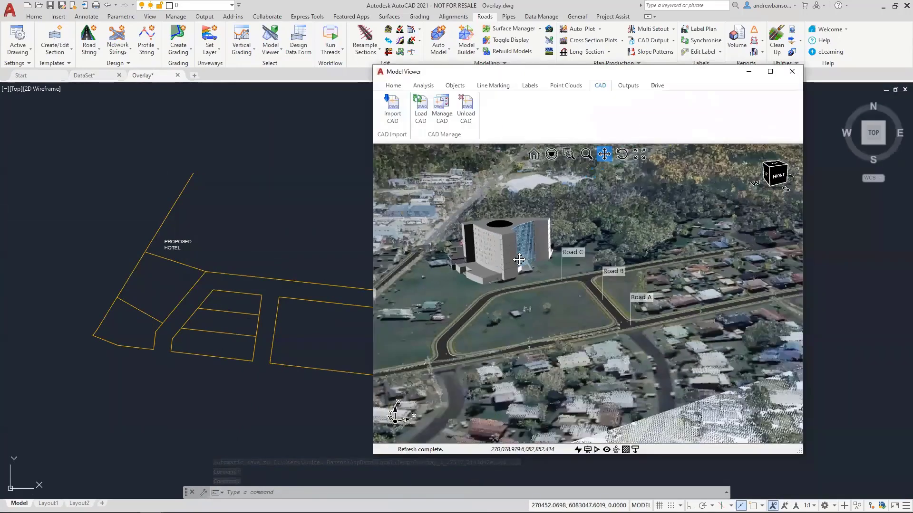
drag(470, 247, 613, 258)
middle_drag(615, 259, 560, 305)
drag(560, 306, 561, 272)
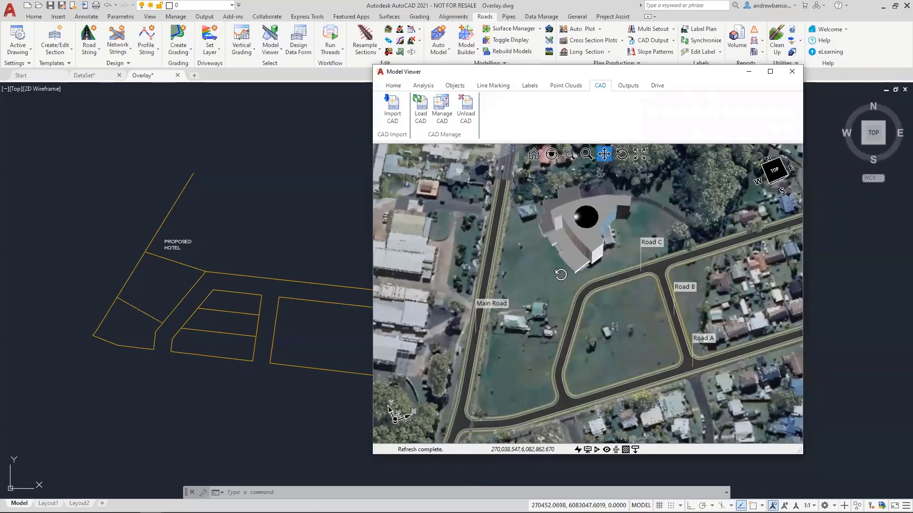
Start a CAD import and browse to the PresData folder in D:\_Webcasts\Model Viewer Tips and Tricks
click(392, 123)
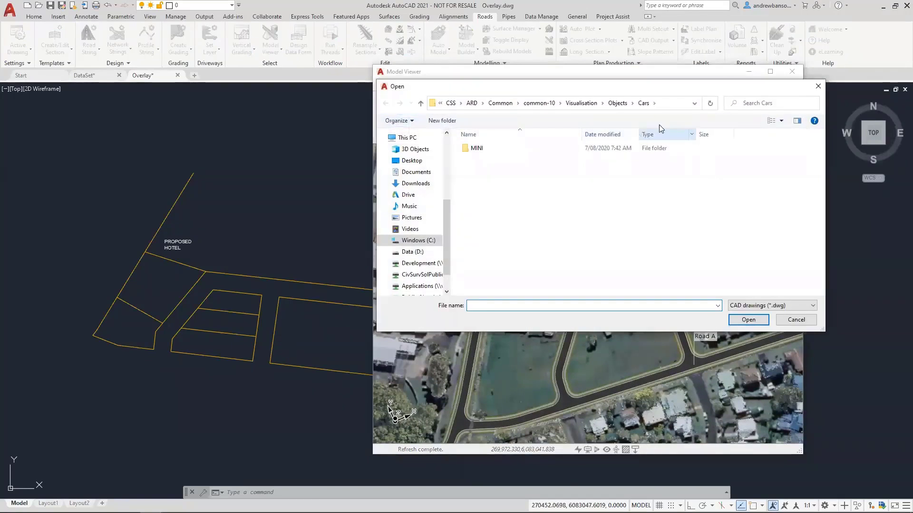
click(668, 105)
text(D:\_Webcasts\Model Viewer Tips and Tricks)
key(Return)
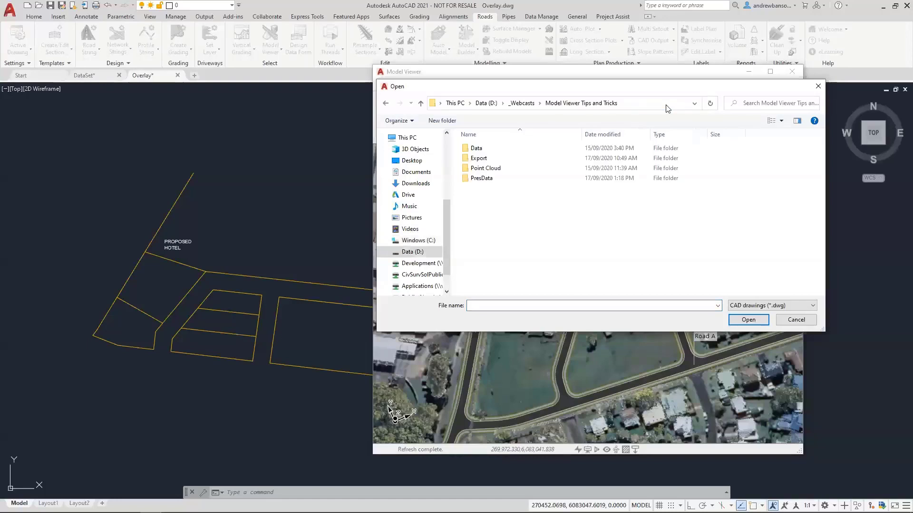
double_click(482, 178)
Import Overlay.dwg into the 3D model and check its linework and text against the roads and building
click(487, 179)
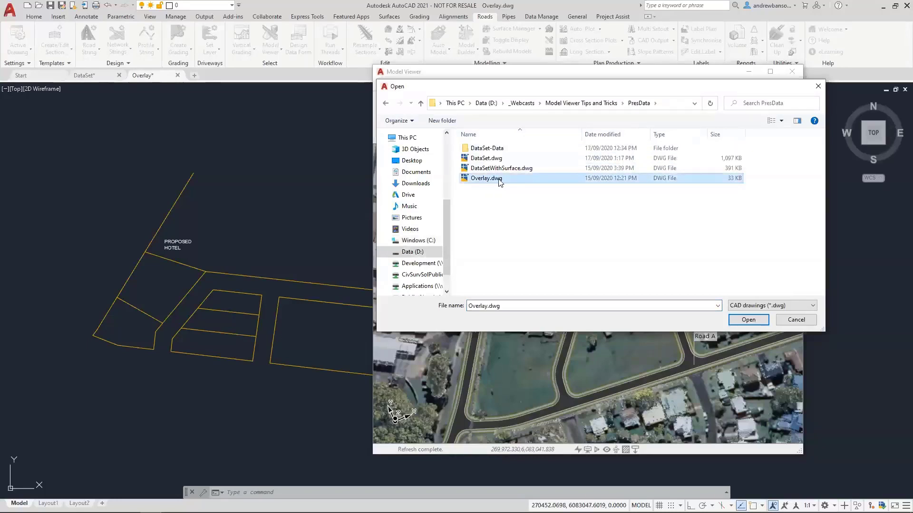
click(770, 307)
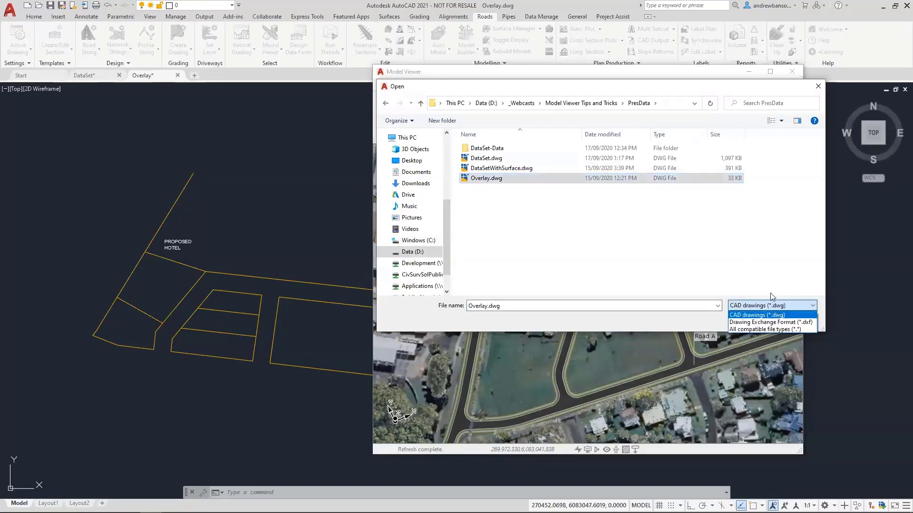
click(769, 288)
click(524, 181)
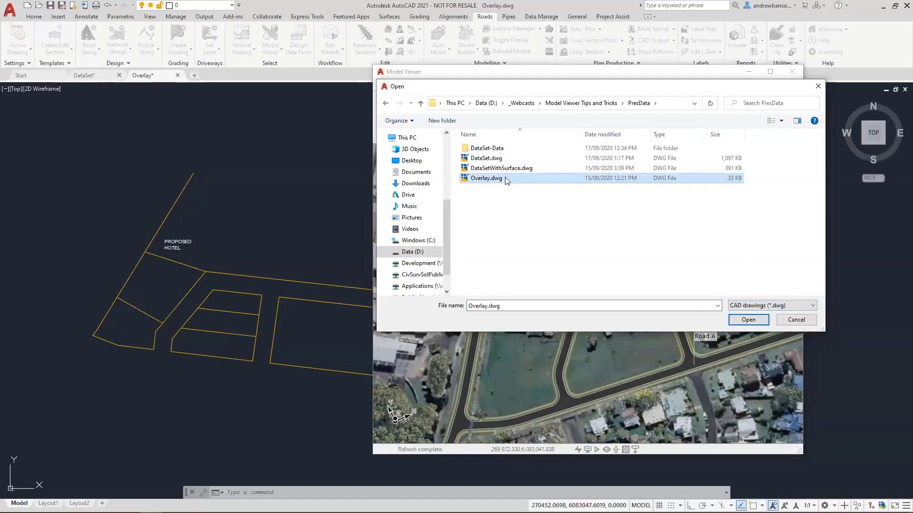
click(748, 319)
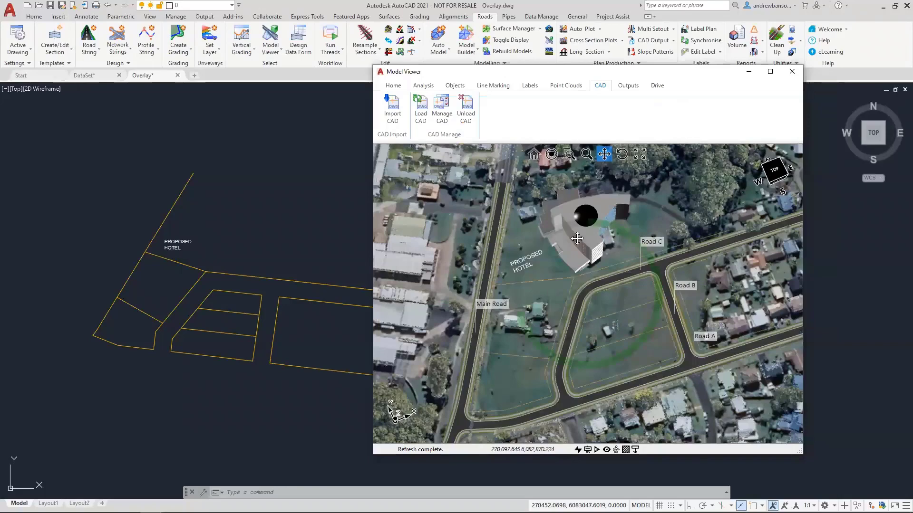
middle_drag(551, 273, 566, 255)
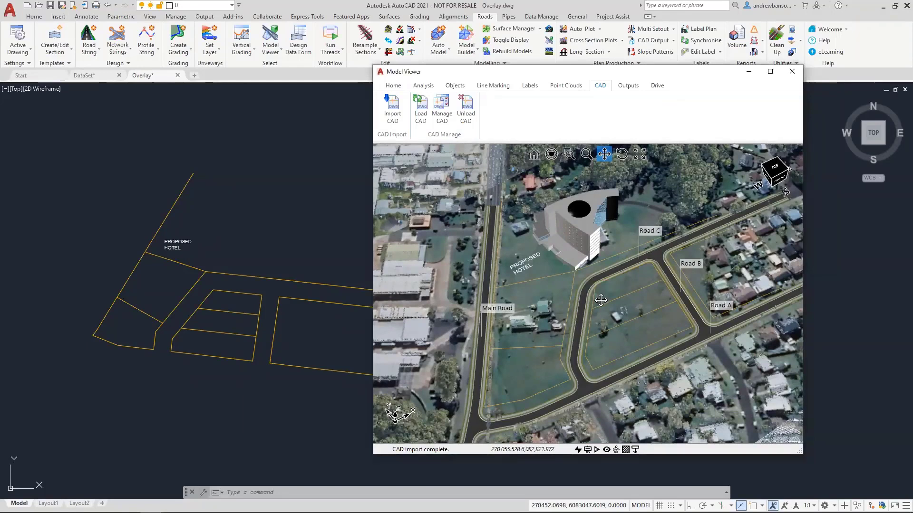
middle_drag(600, 301, 577, 327)
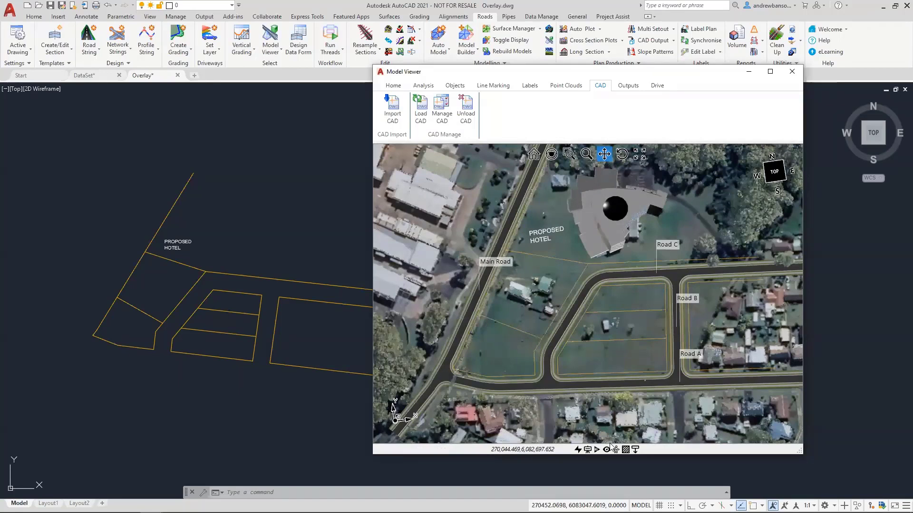
drag(580, 306, 590, 311)
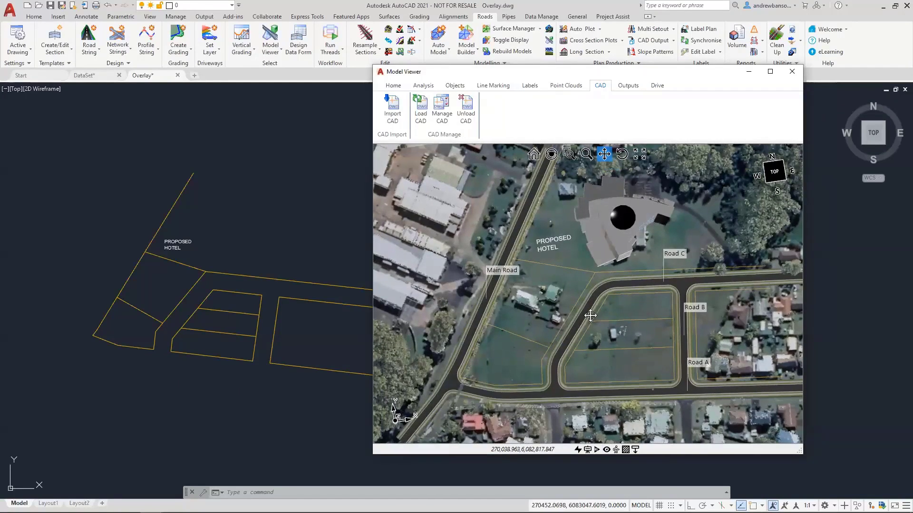
Copy the word PROPOSED from the hotel label and paste it into the lot below in the Overlay drawing
scroll(174, 244, up, 3)
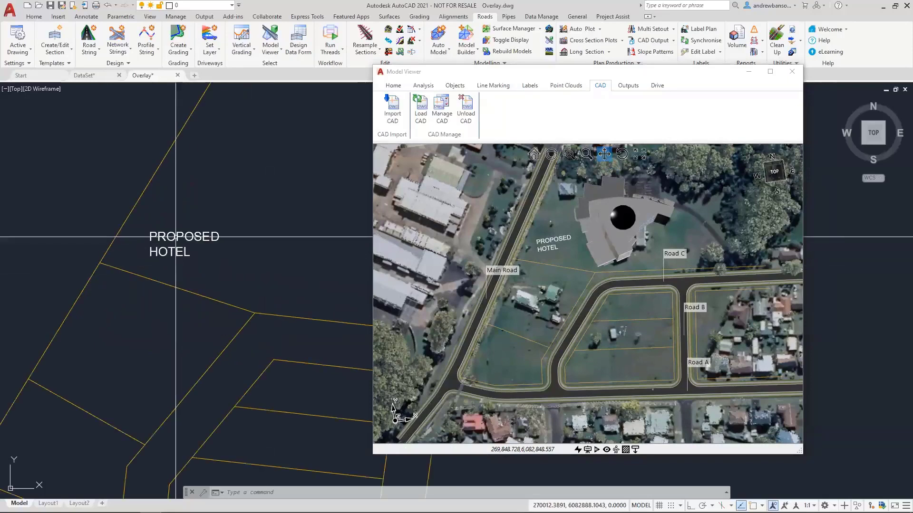
click(190, 237)
key(ctrl+c)
key(ctrl+v)
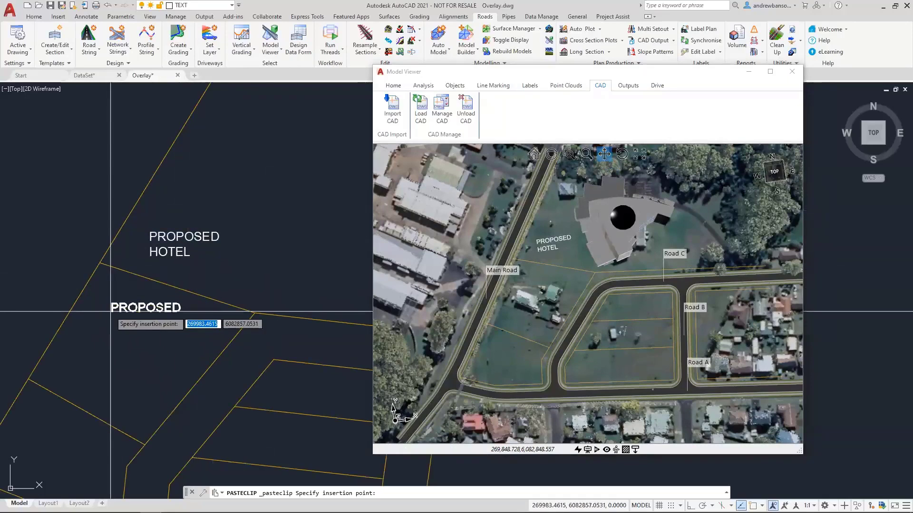
Move the pasted PROPOSED text up within the lot below the hotel label in the Overlay drawing
text(m)
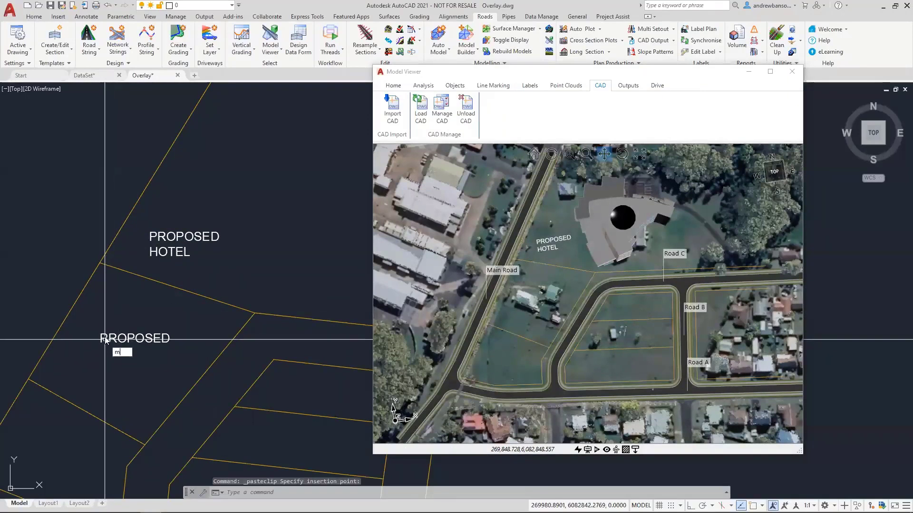
key(Return)
click(112, 337)
key(Return)
click(117, 361)
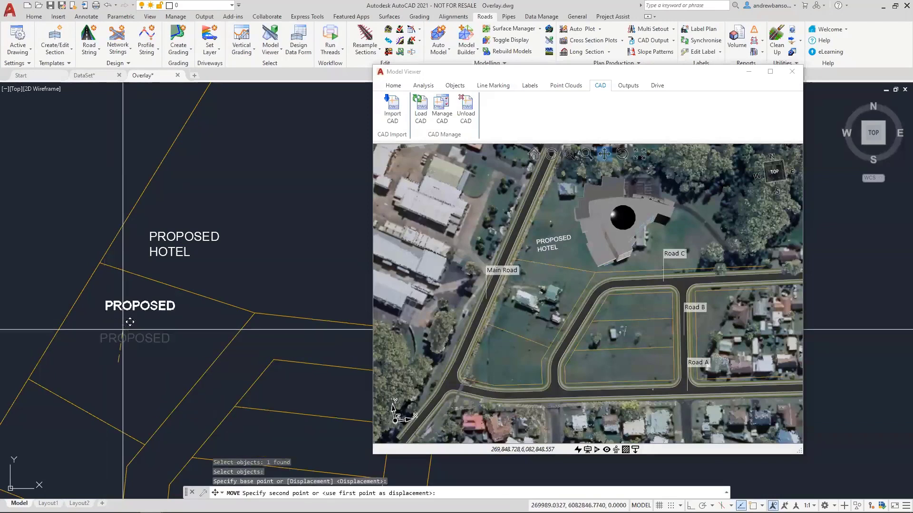
click(122, 328)
Change the moved copy of the PROPOSED text to LOT 1
double_click(126, 307)
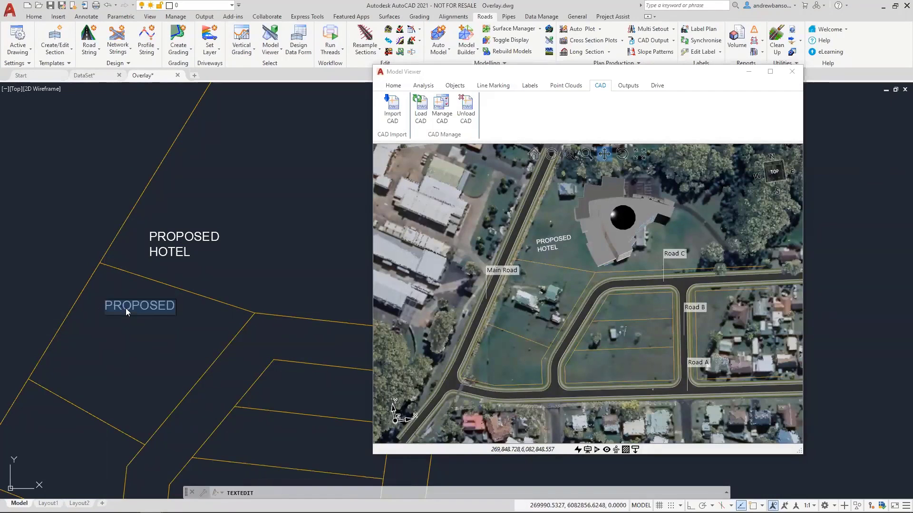
text(LOT 1)
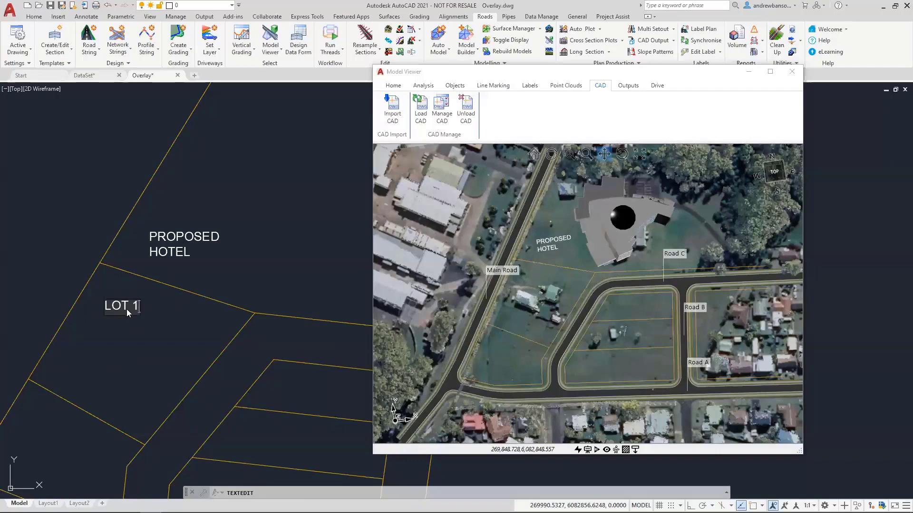
key(Return)
key(Escape)
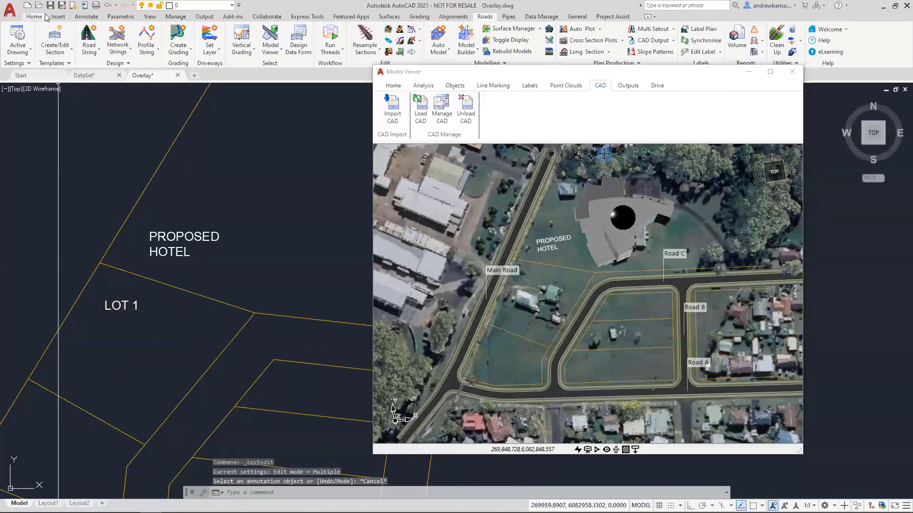
Save the Overlay drawing and reload its CAD in the 3D model to check the LOT 1 text there
key(ctrl+s)
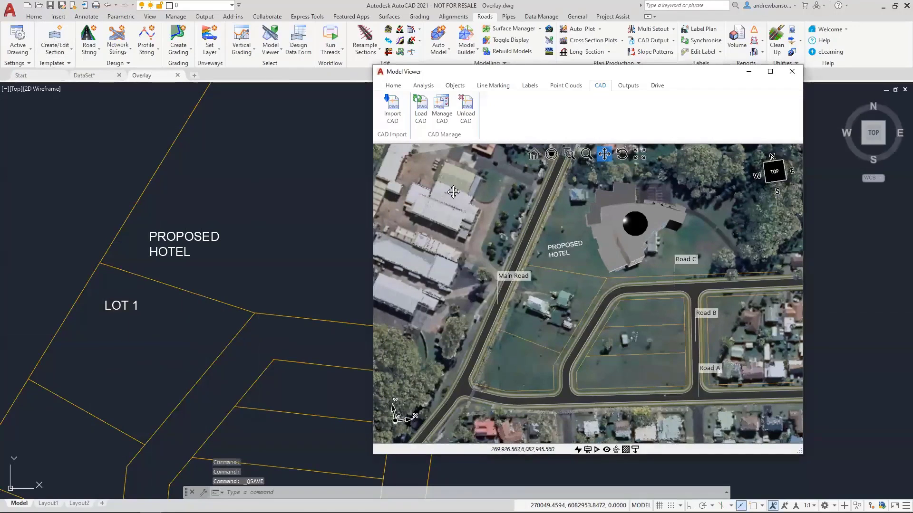
click(420, 118)
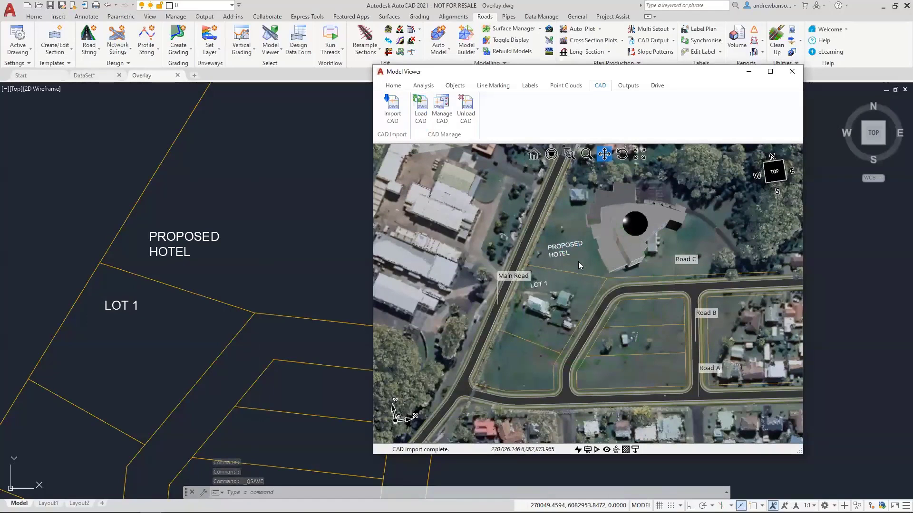
mouse_move(578, 261)
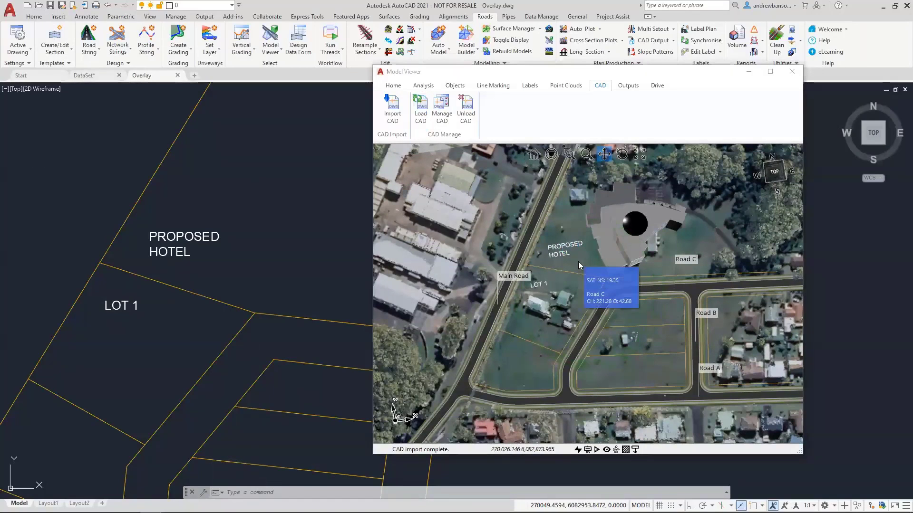
middle_drag(595, 282, 591, 286)
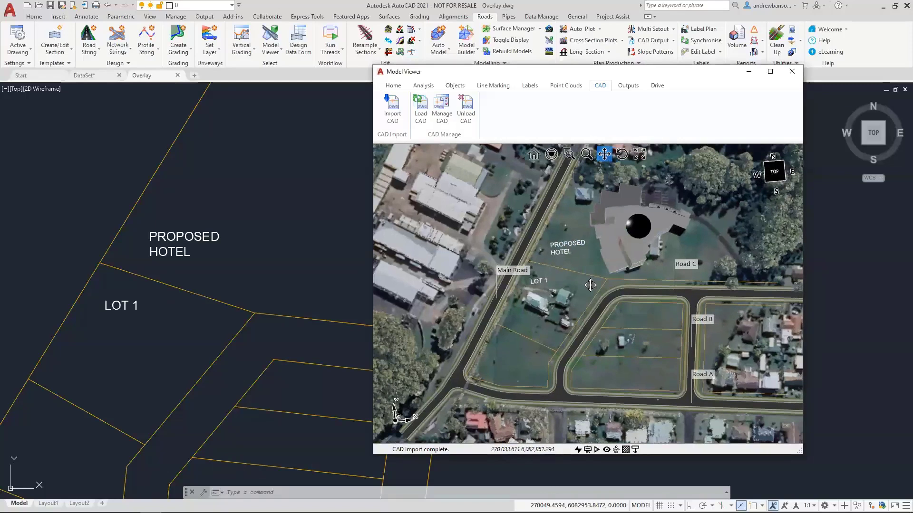
mouse_move(590, 285)
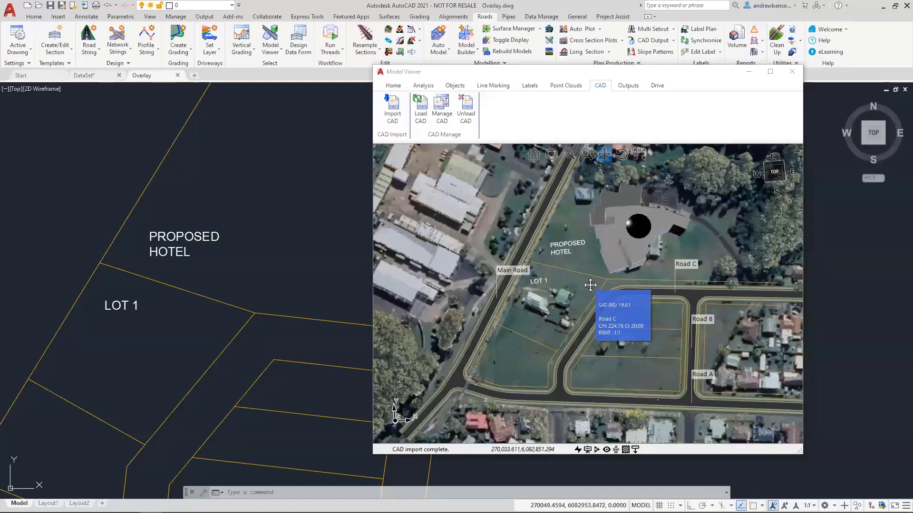
middle_drag(590, 285, 545, 285)
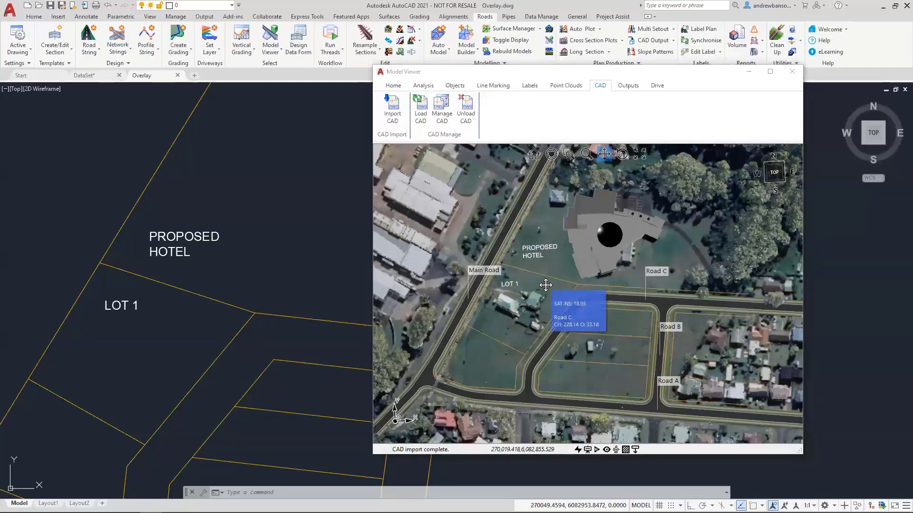
click(546, 285)
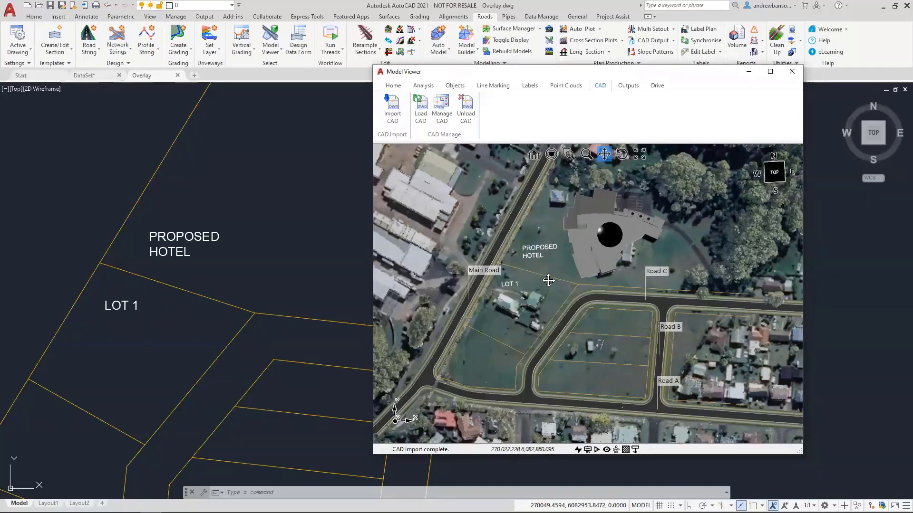
drag(548, 281, 552, 294)
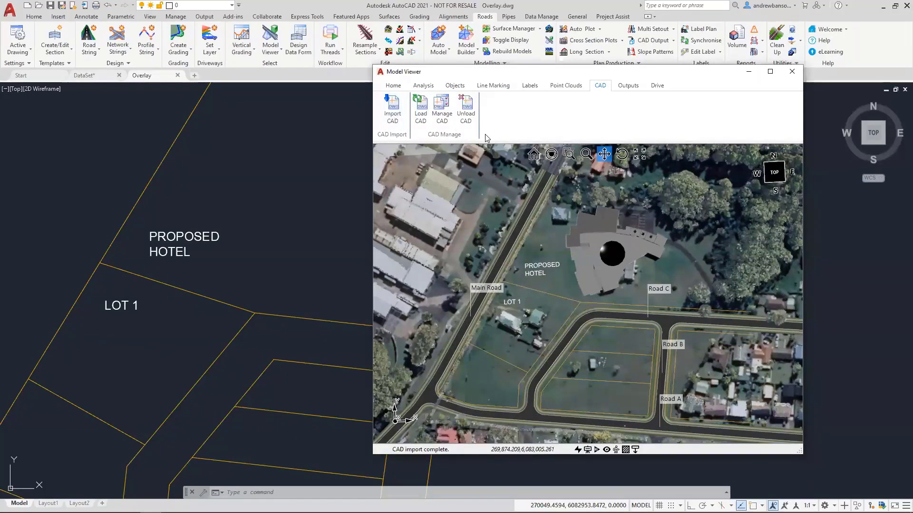
Unload the Overlay CAD from the 3D model and switch to the DataSet drawing
click(466, 119)
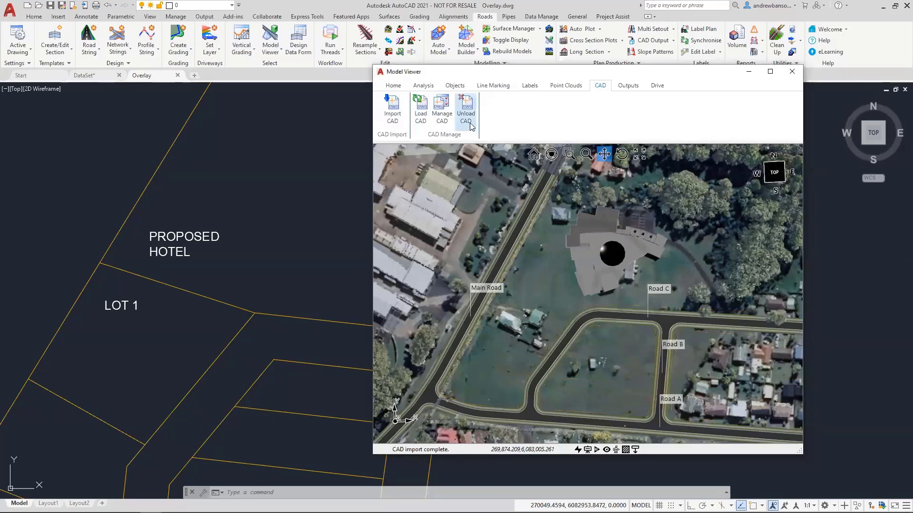
click(85, 75)
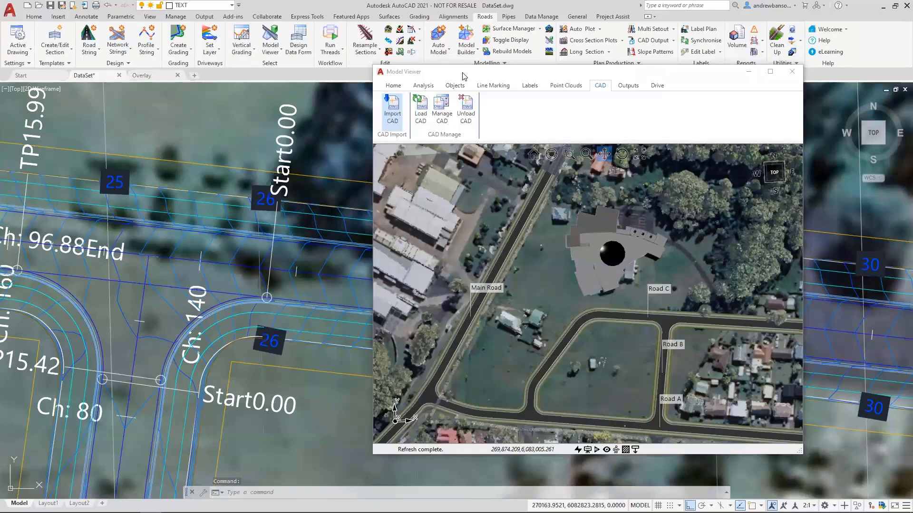
Enlarge the Model Viewer window over most of the screen and turn the model to an oblique view of the hotel and roads
drag(461, 76, 108, 24)
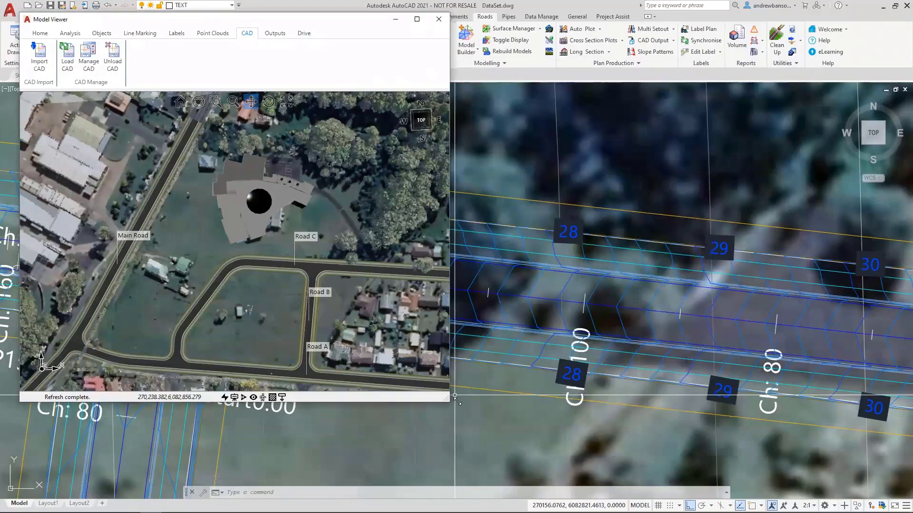
drag(458, 401, 890, 497)
scroll(495, 328, down, 4)
mouse_move(495, 328)
middle_down()
mouse_move(548, 375)
mouse_move(491, 361)
mouse_move(489, 330)
mouse_move(497, 330)
middle_up()
scroll(494, 356, up, 5)
middle_drag(545, 367, 552, 362)
middle_drag(504, 333, 493, 313)
scroll(493, 313, up, 4)
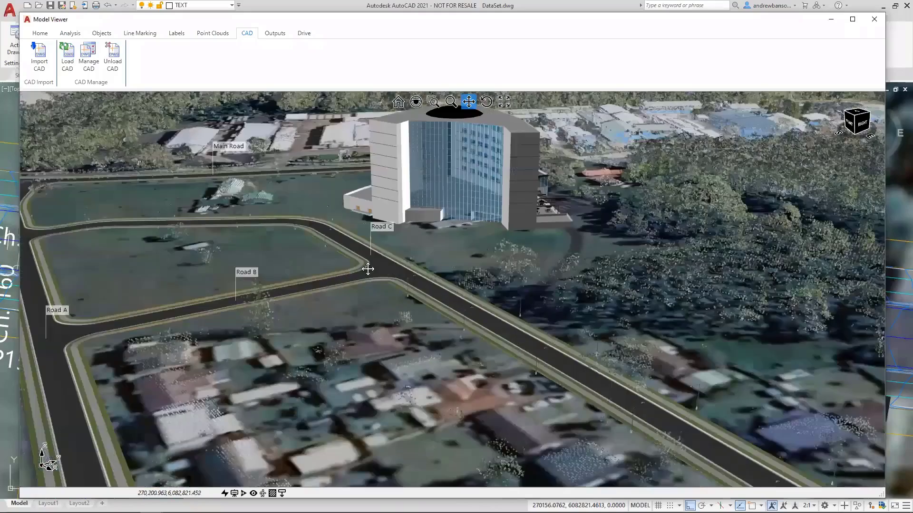
drag(261, 226, 318, 237)
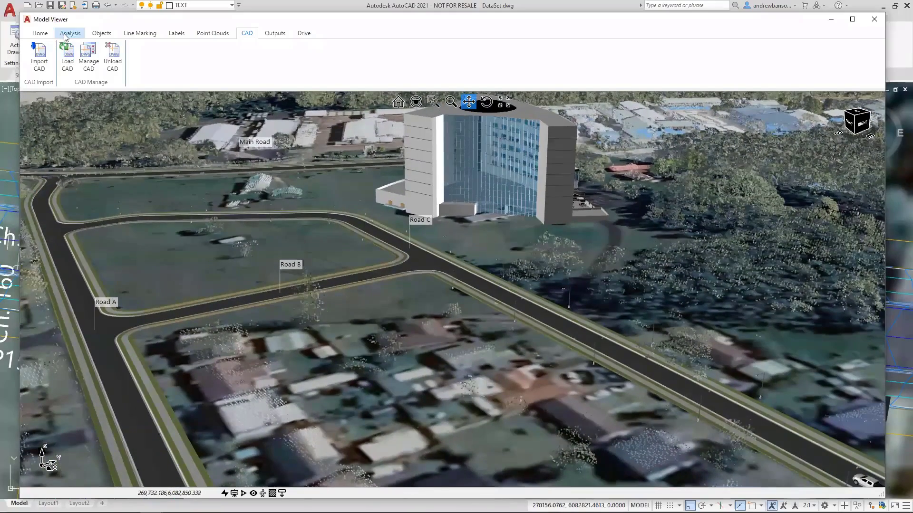
drag(184, 94, 187, 88)
Start adding a label to the 3D model and look through the available label types, leaving it on Blank
click(174, 33)
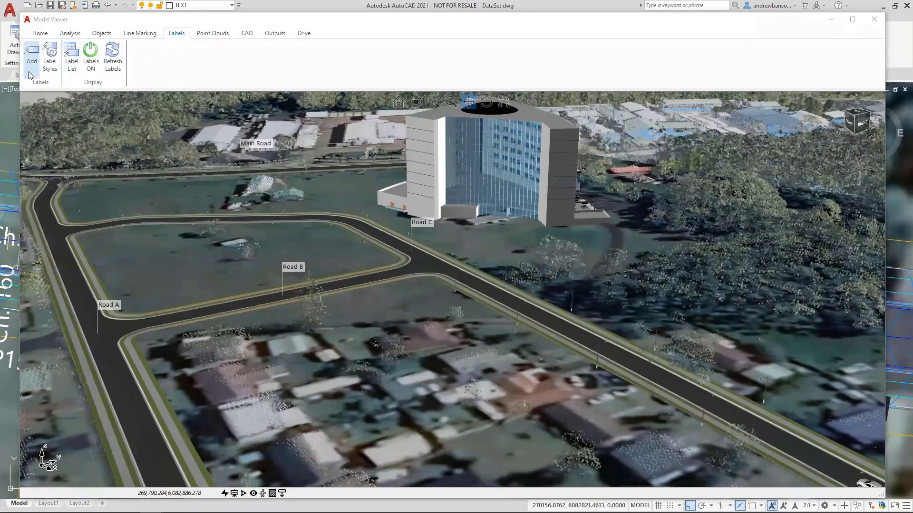
drag(364, 151, 417, 180)
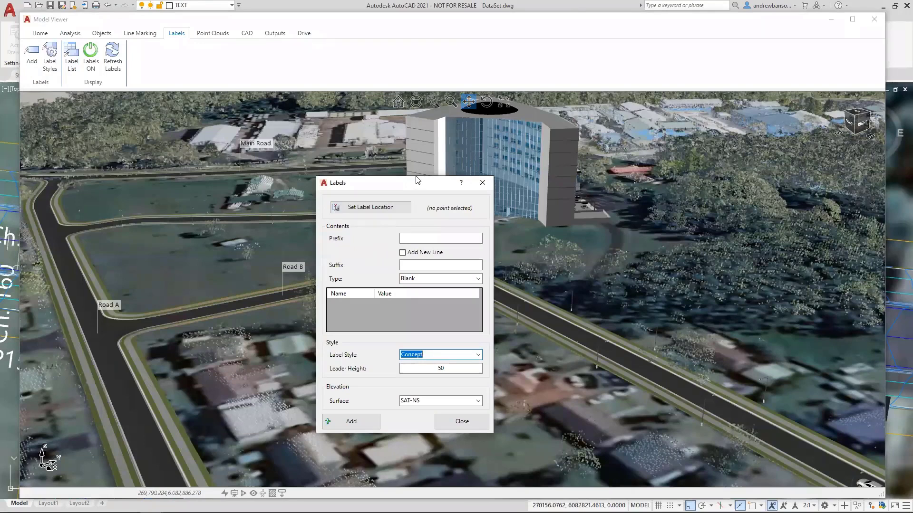
click(478, 278)
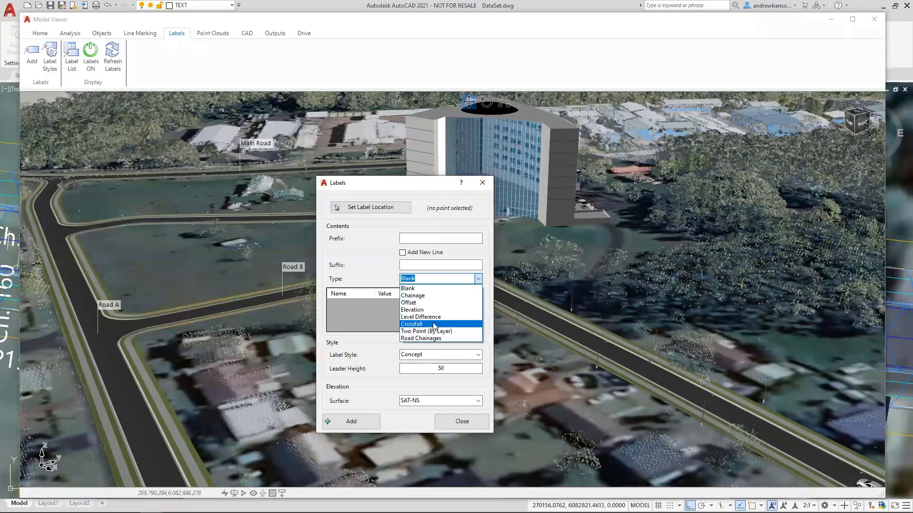
click(428, 276)
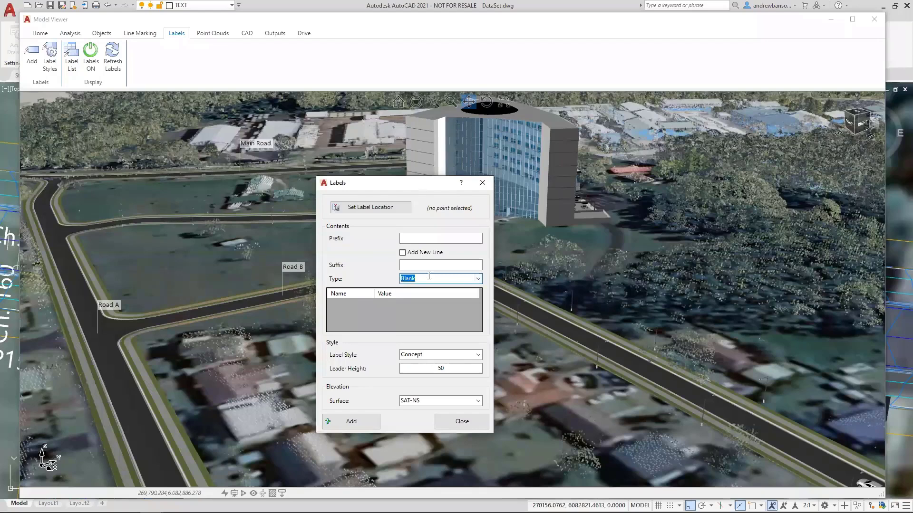
click(478, 279)
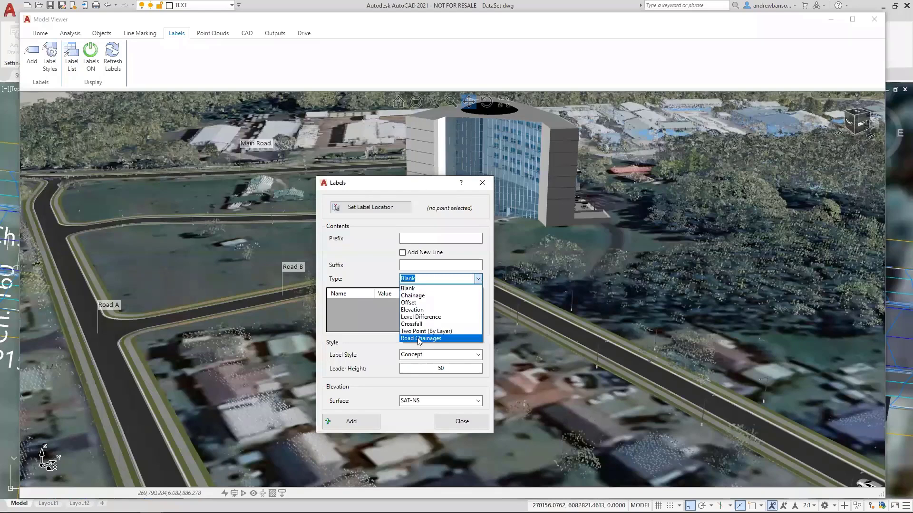
click(408, 288)
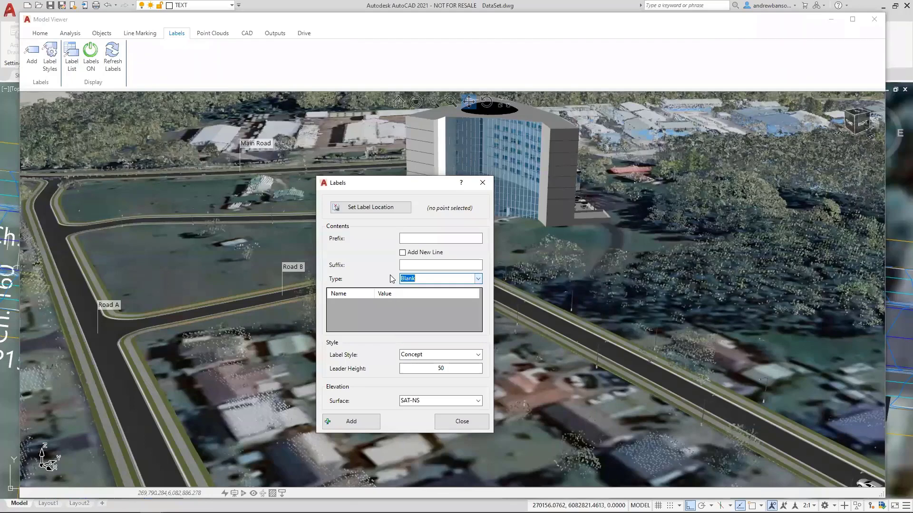
Give the label the prefix CH: and set its type to Road Chainages for Road C
click(450, 239)
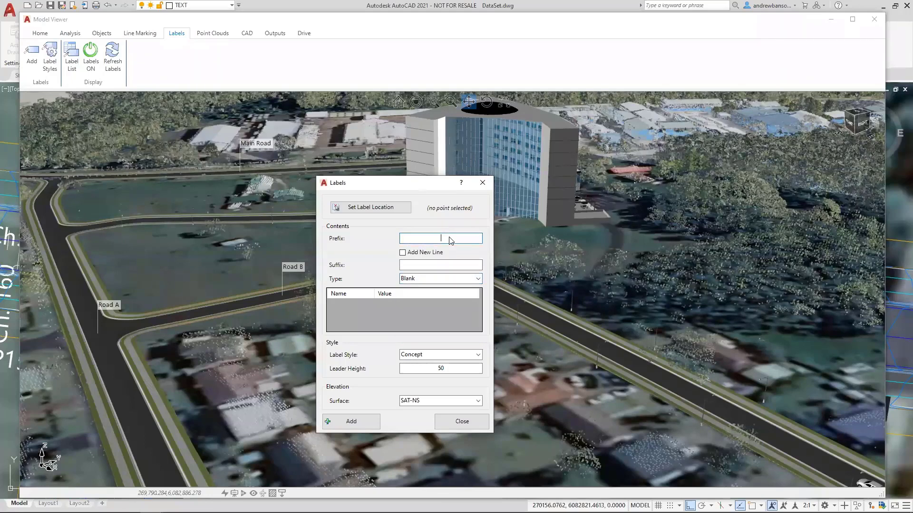
text(CH:)
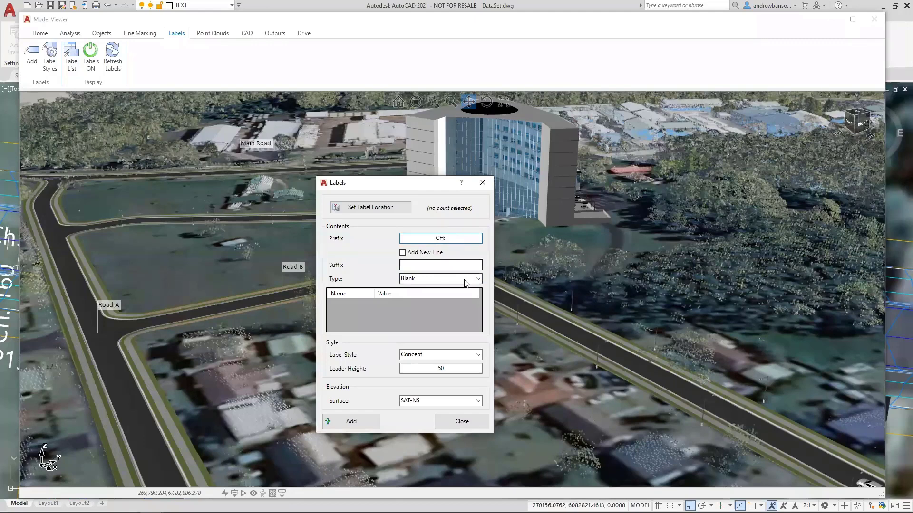
click(477, 279)
click(430, 338)
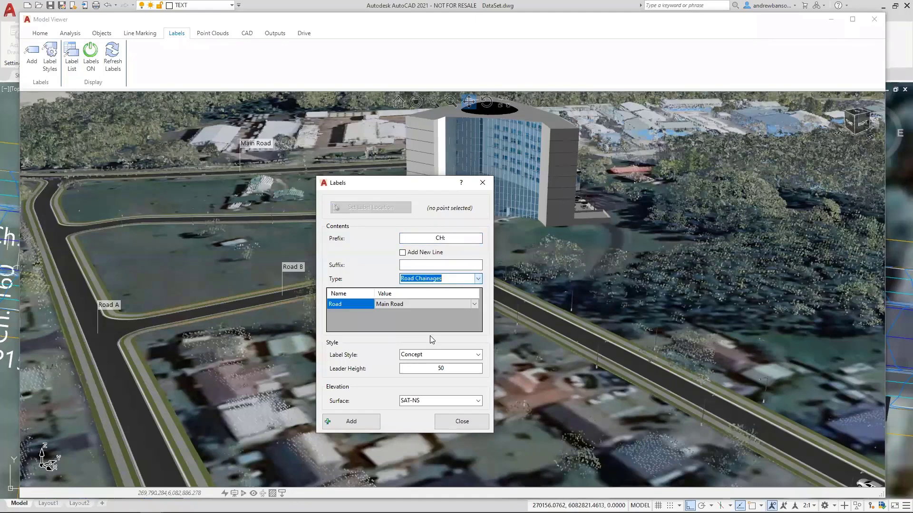
click(408, 305)
click(409, 306)
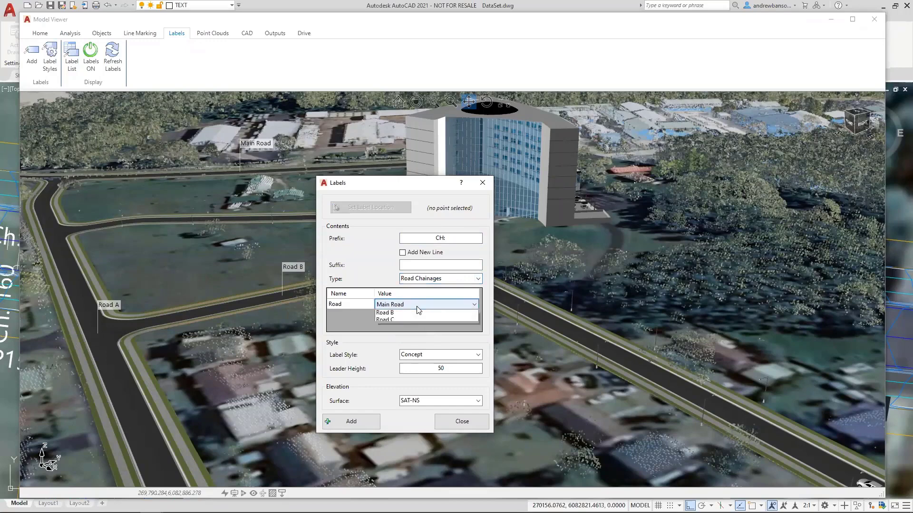
click(402, 336)
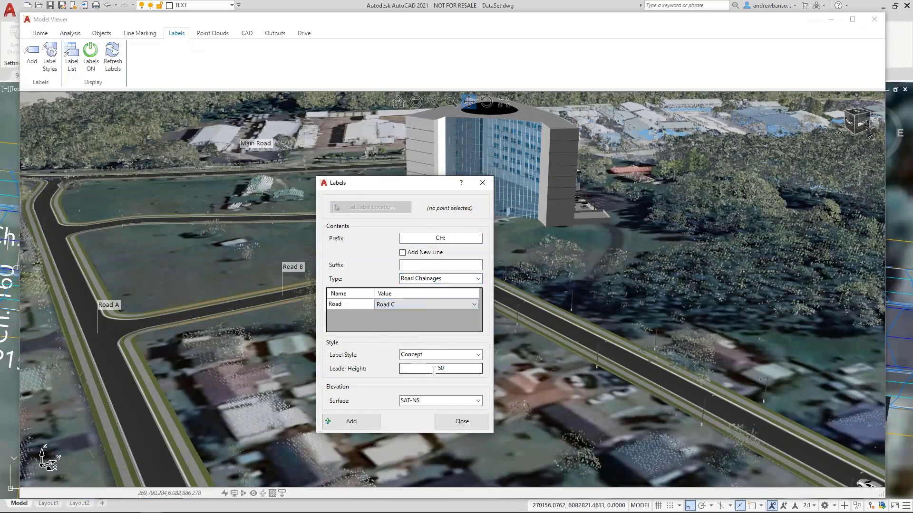
Set the label style to Standard, the leader height to 5 and the elevation surface to TotalModel
click(477, 355)
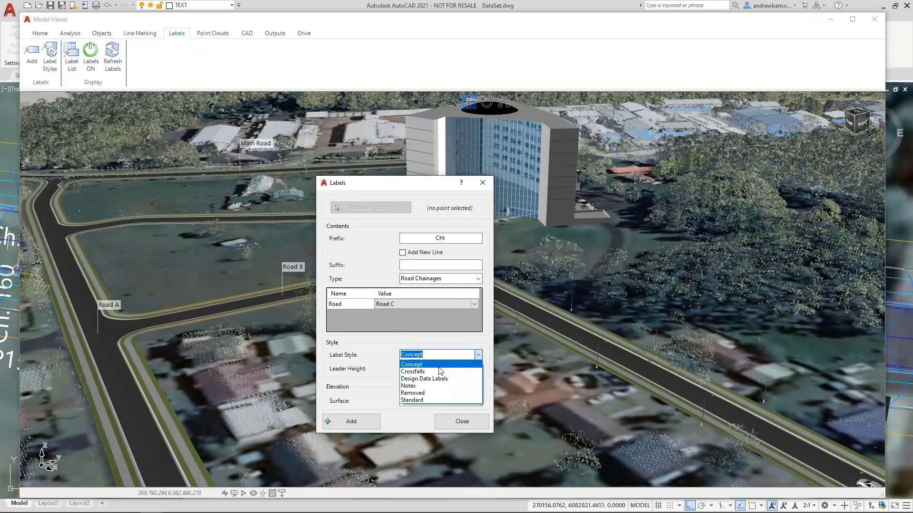
click(422, 400)
key(Tab)
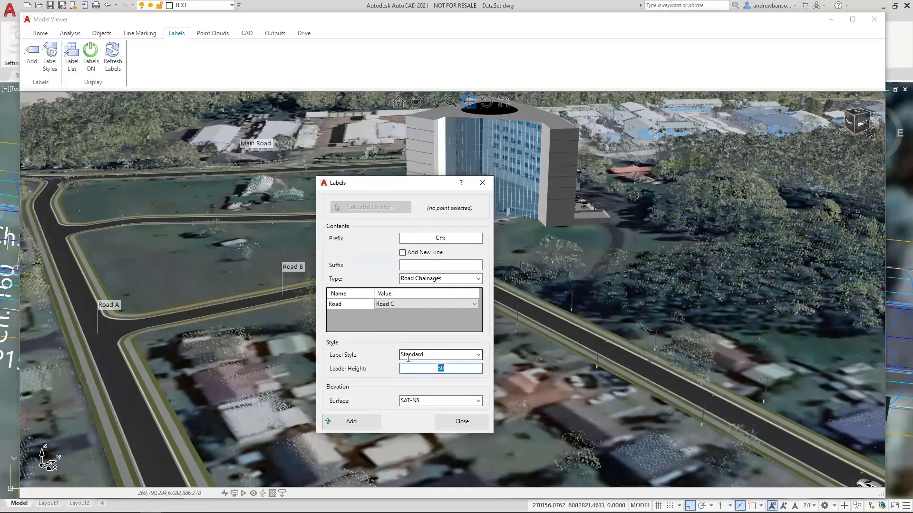
click(478, 400)
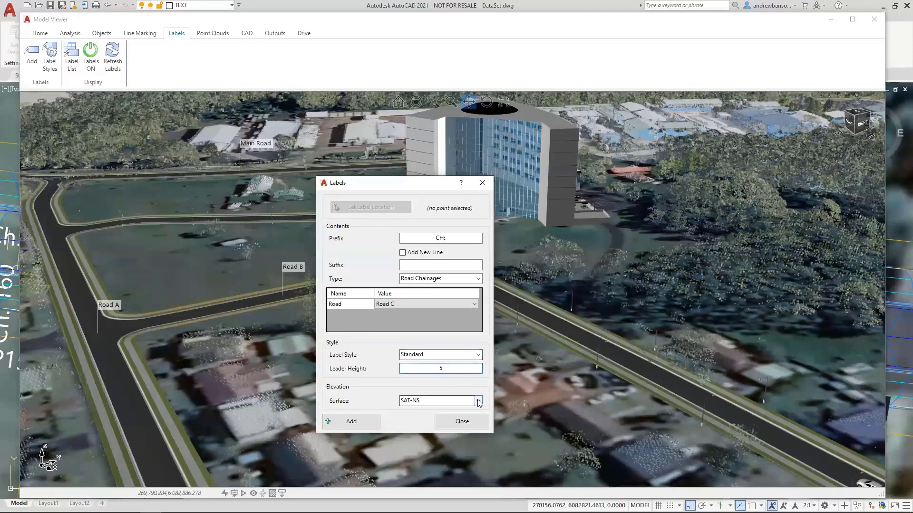
click(437, 415)
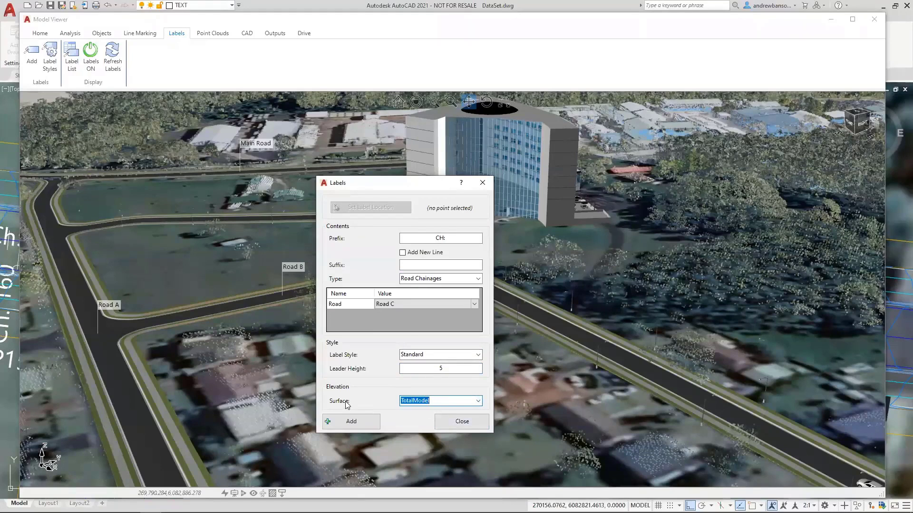
Add the chainage labels along Road C and inspect them from several sides of the model
click(357, 421)
drag(431, 306, 452, 286)
scroll(452, 286, down, 10)
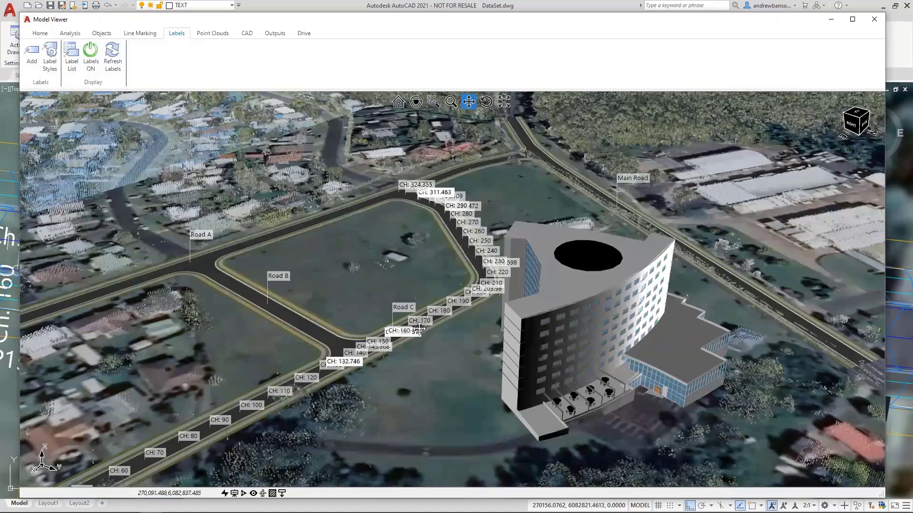
drag(419, 329, 454, 346)
middle_drag(455, 347, 505, 345)
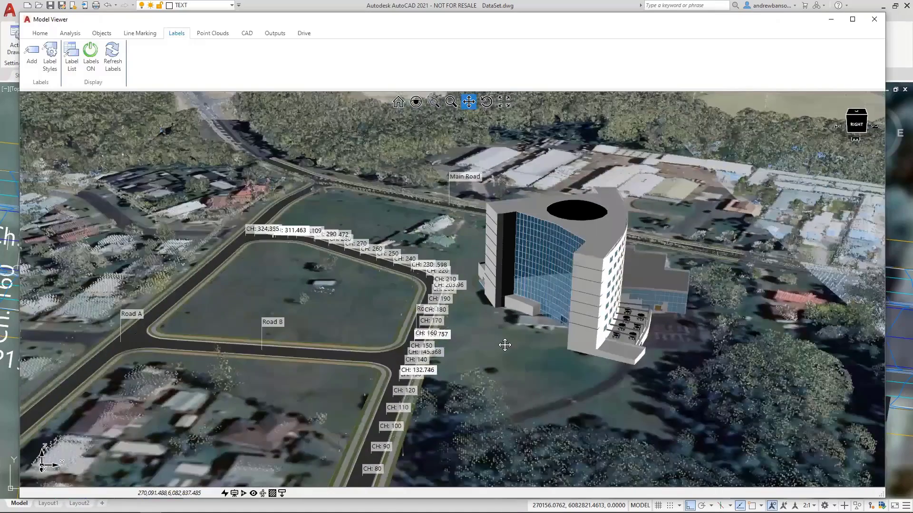
Turn off the display of the chainage labels along Road C and check the model in an aerial overview
scroll(505, 345, up, 10)
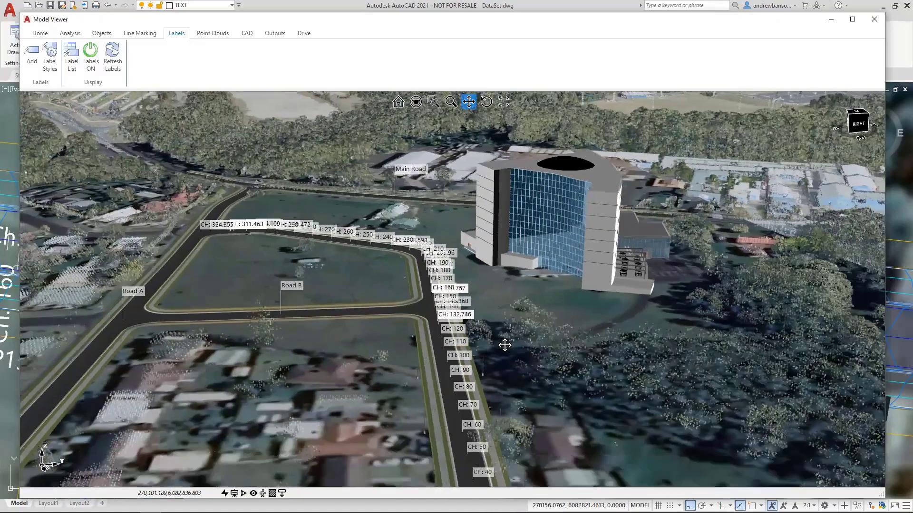
scroll(462, 320, up, 5)
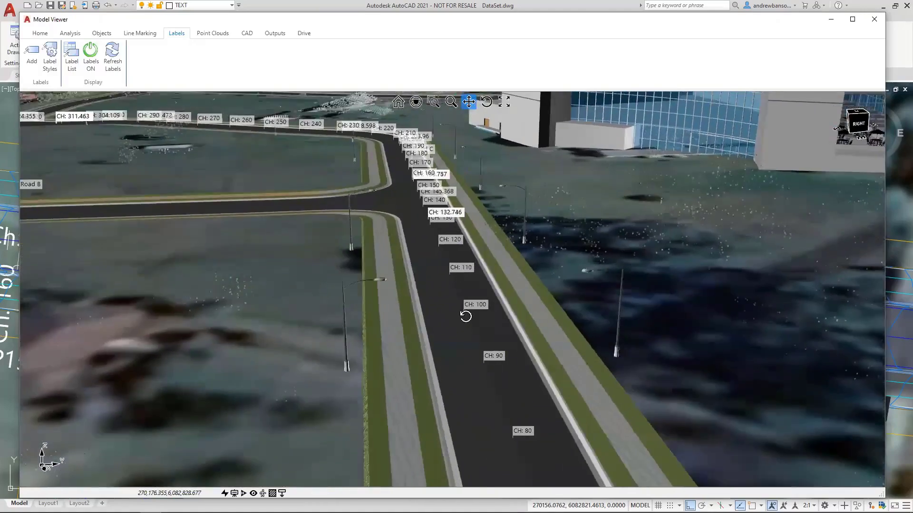
scroll(461, 321, up, 3)
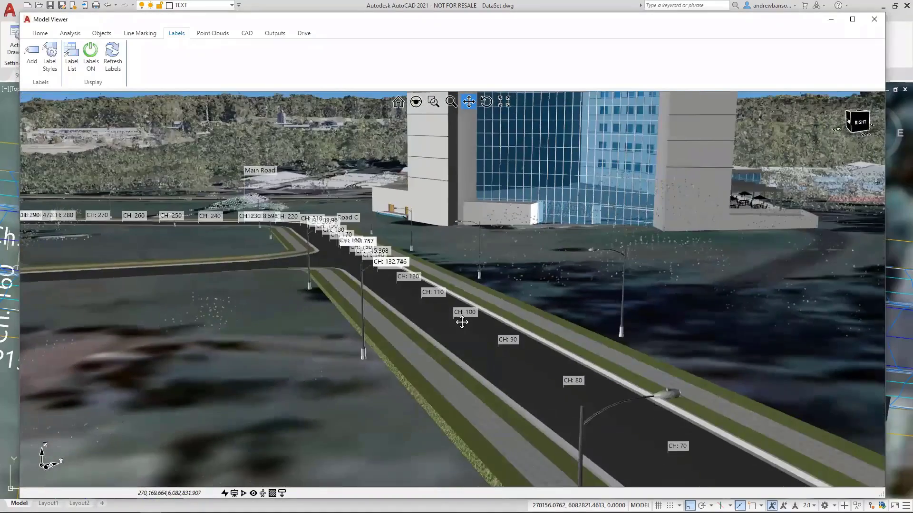
scroll(461, 323, up, 2)
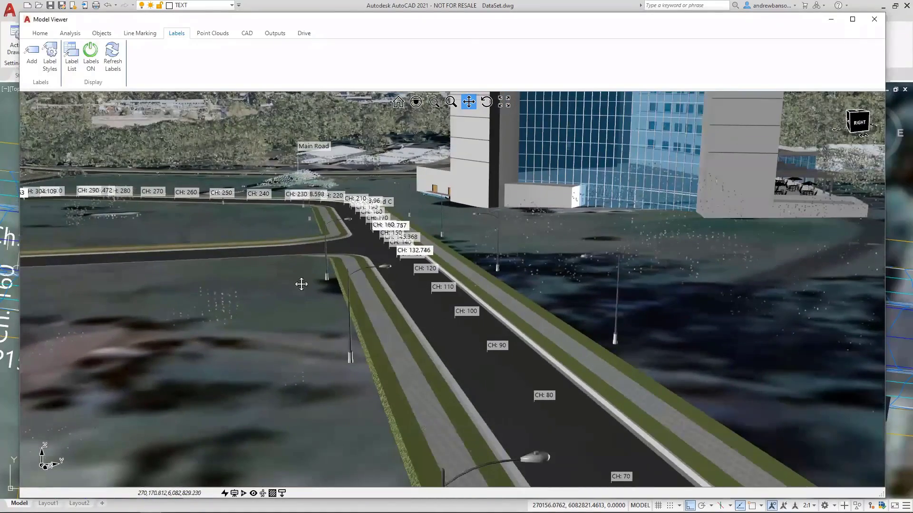
click(90, 52)
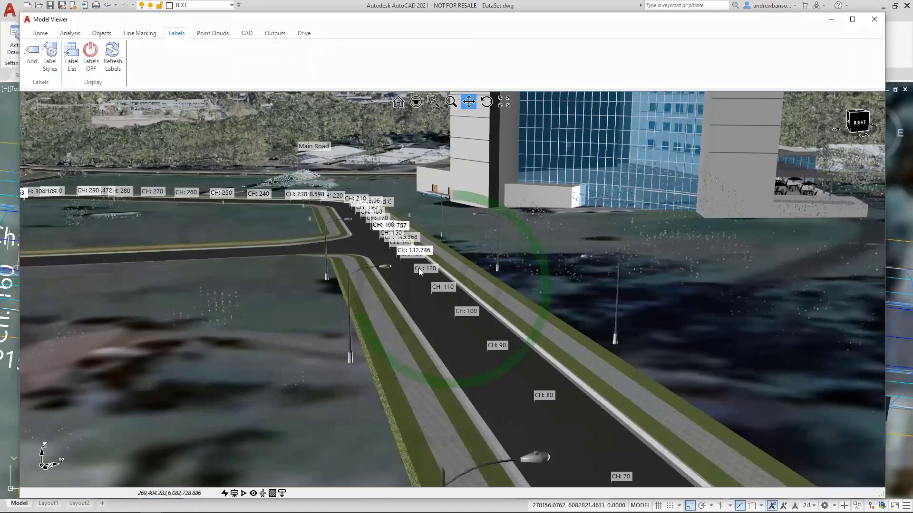
click(91, 70)
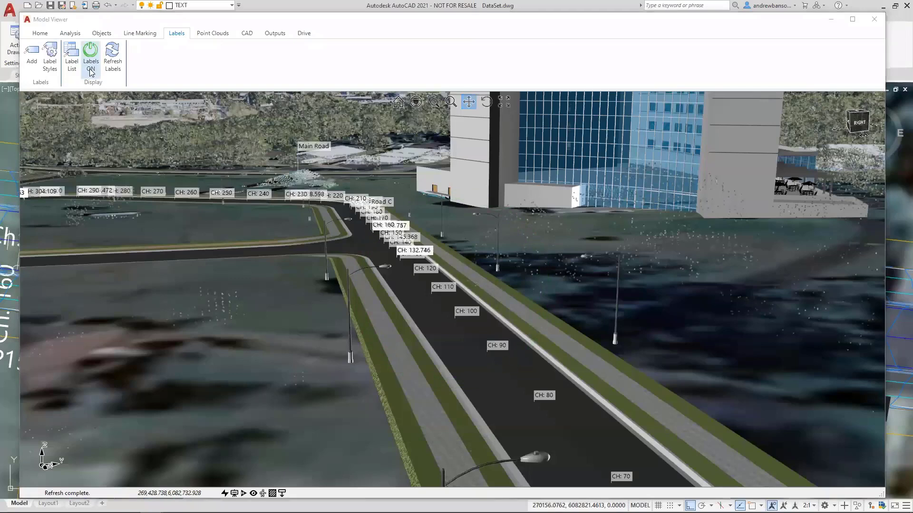
click(91, 71)
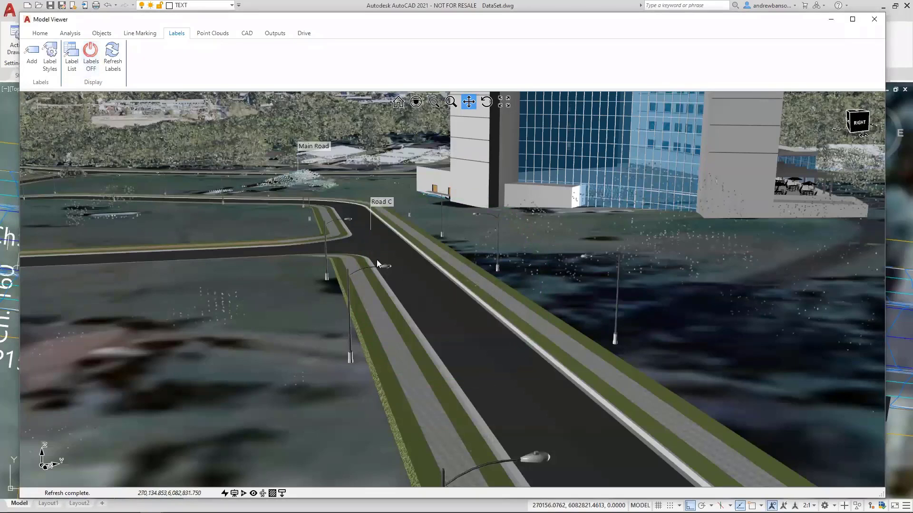
scroll(380, 244, down, 5)
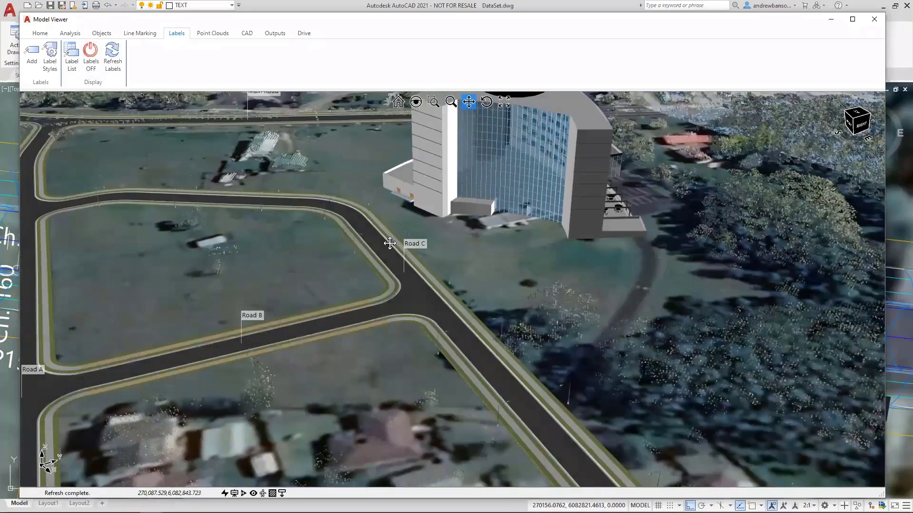
scroll(405, 306, down, 10)
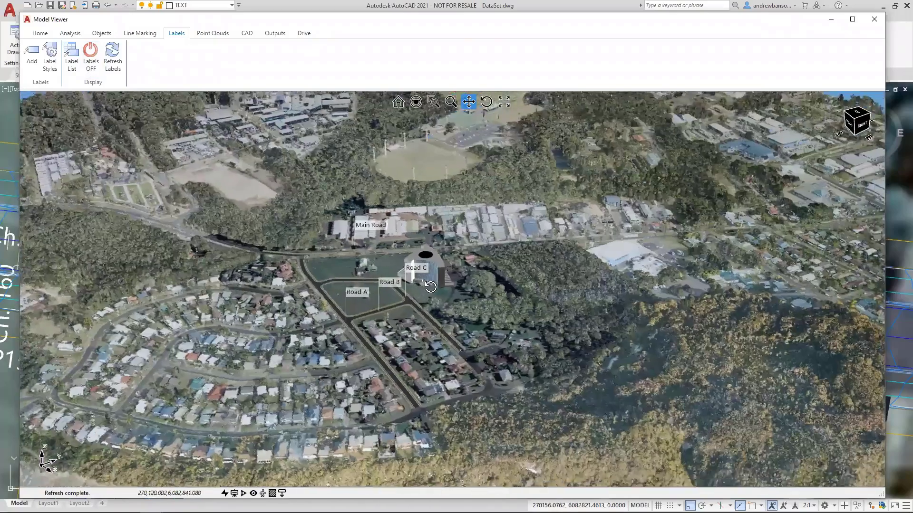
middle_drag(430, 286, 428, 309)
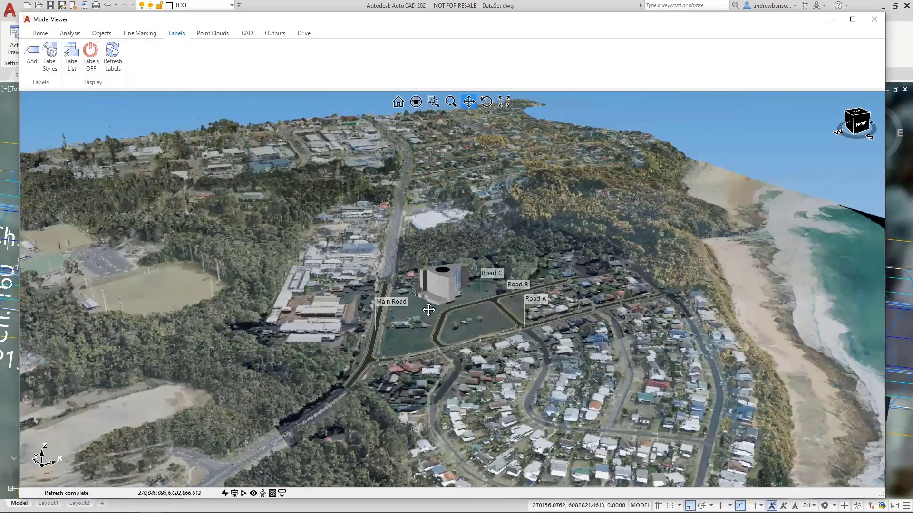
Open the Video Manager for the 3D model and create a new video named FlyOver
click(276, 33)
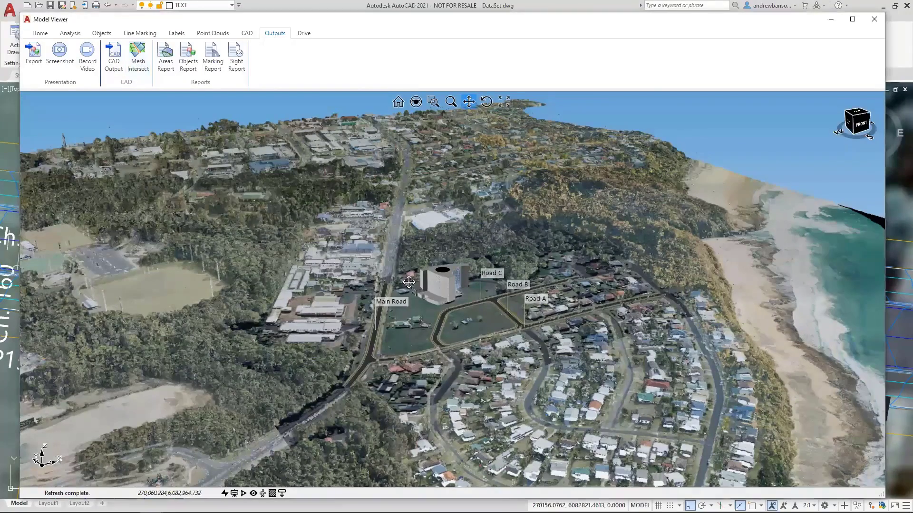
drag(400, 251, 385, 217)
scroll(456, 262, up, 4)
scroll(456, 262, up, 2)
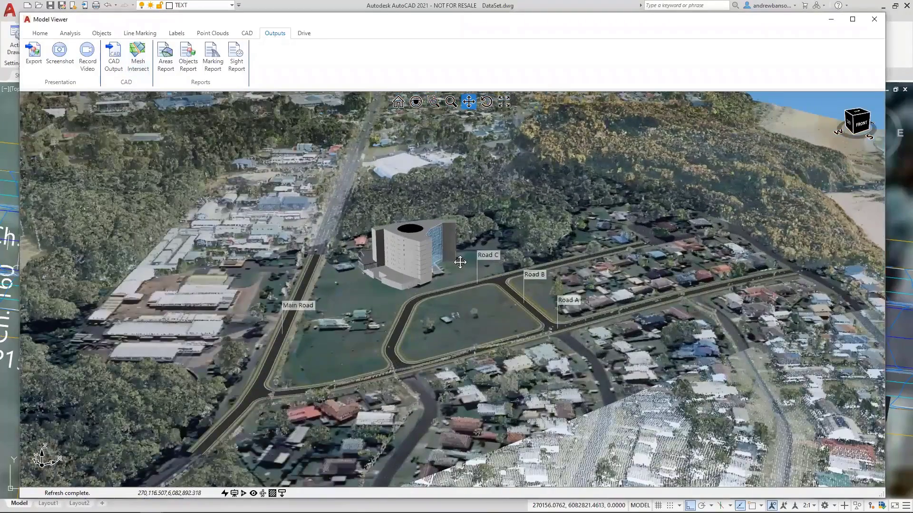
middle_drag(459, 263, 452, 259)
click(94, 71)
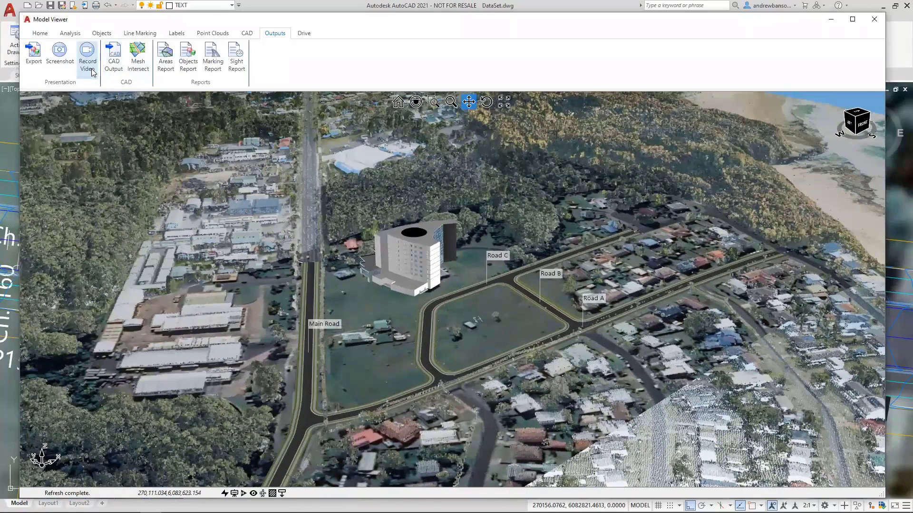
drag(700, 155, 700, 185)
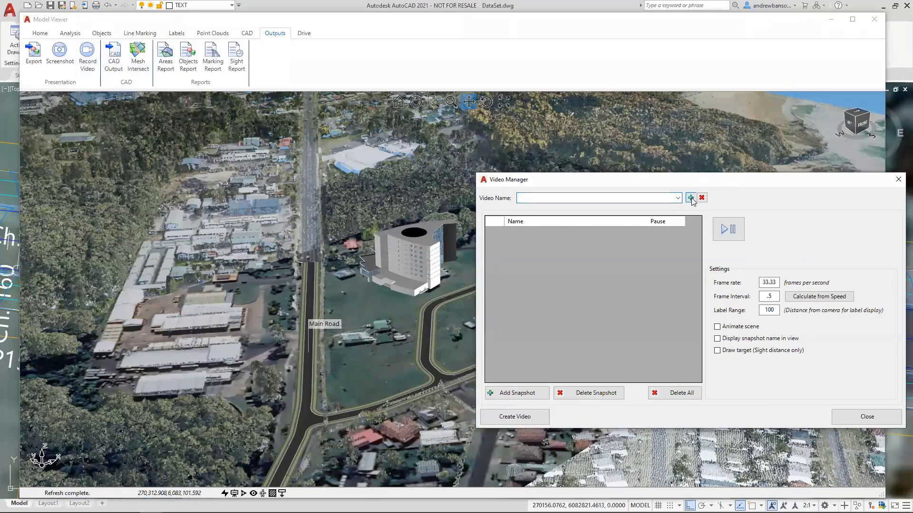
click(691, 198)
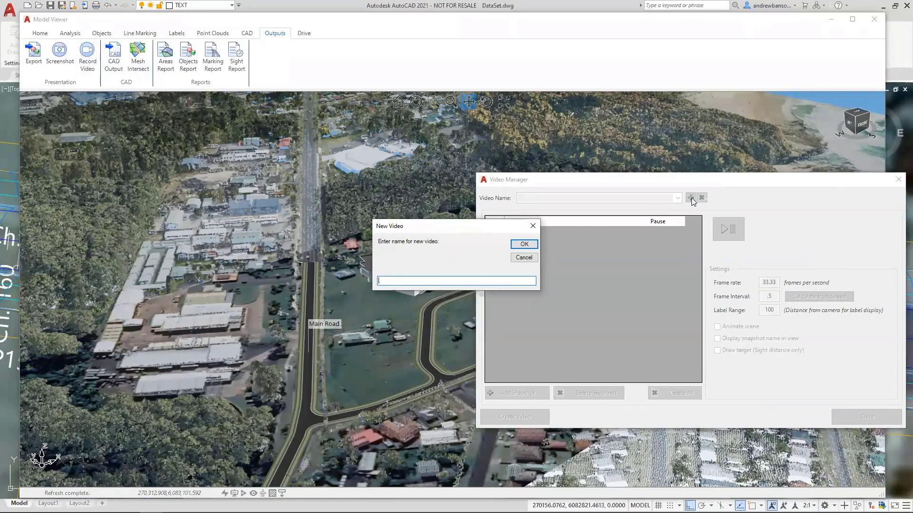
text(FlyOver)
click(524, 244)
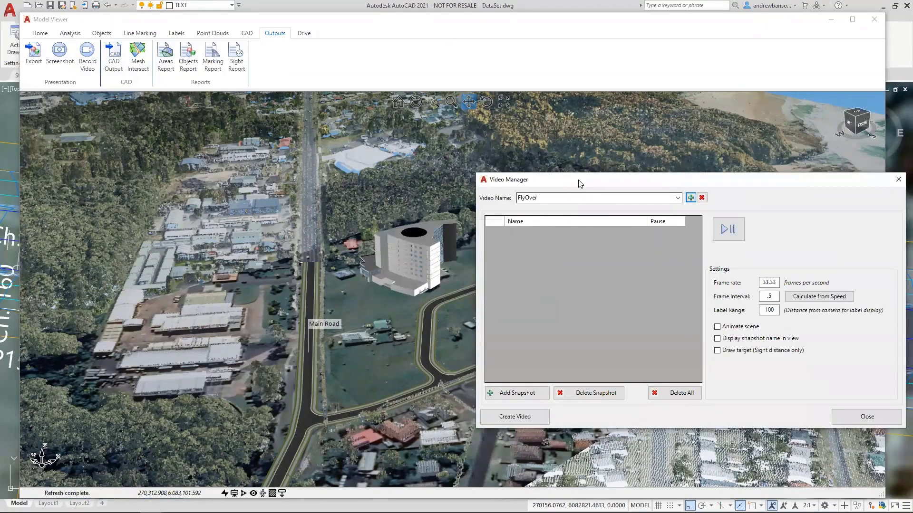
drag(579, 184, 724, 149)
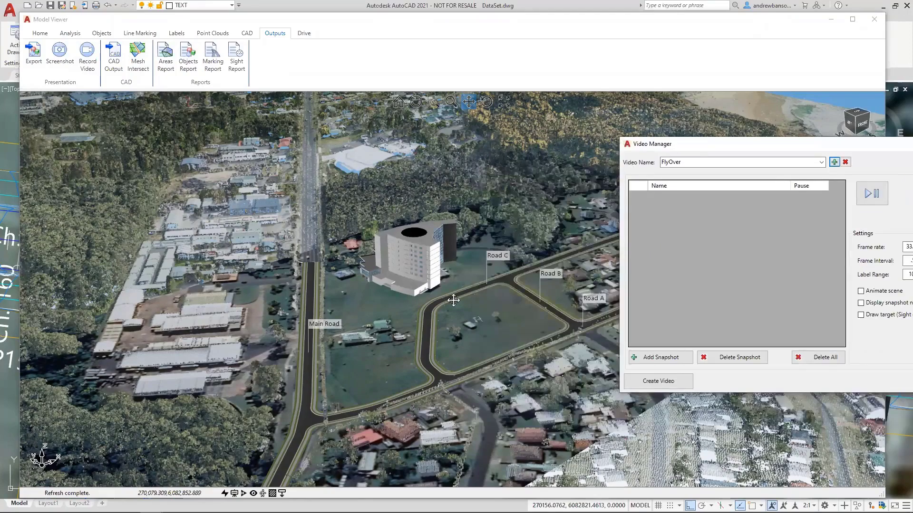
Add four snapshots to the FlyOver video from successive aerial views around the building and road layout
middle_drag(455, 301, 461, 285)
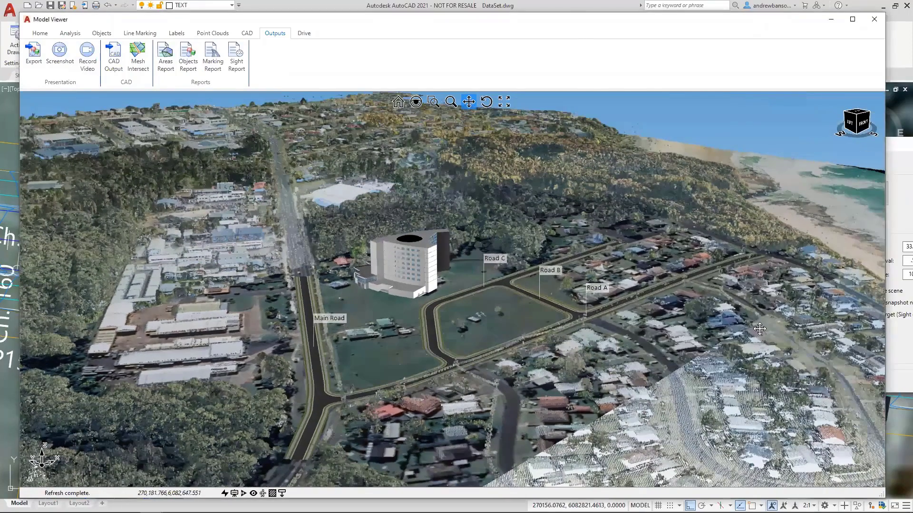
click(898, 347)
click(650, 357)
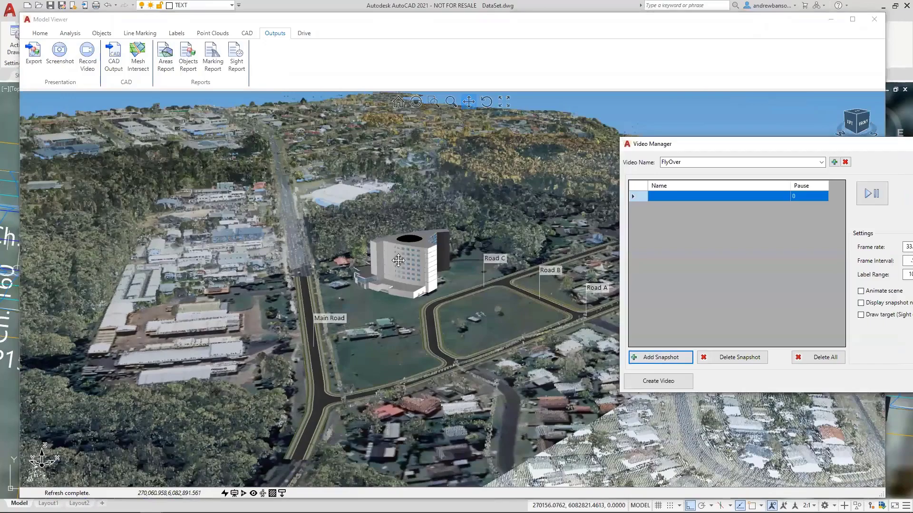
click(376, 269)
drag(426, 262, 392, 271)
middle_drag(369, 271, 360, 275)
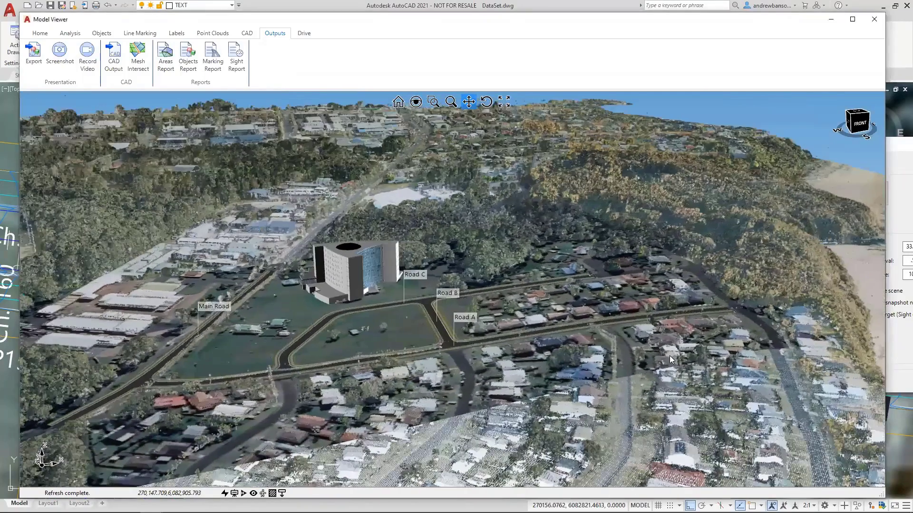
middle_drag(402, 308, 309, 289)
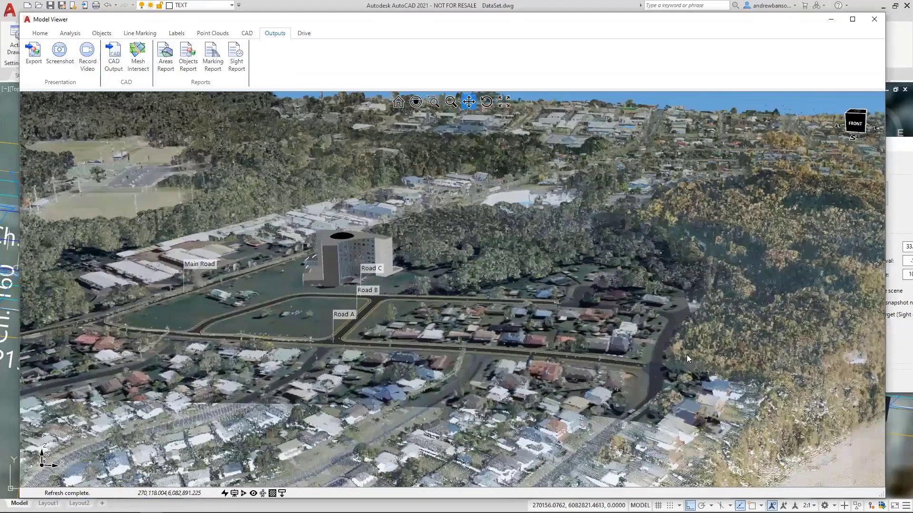
middle_drag(427, 265, 362, 260)
click(898, 339)
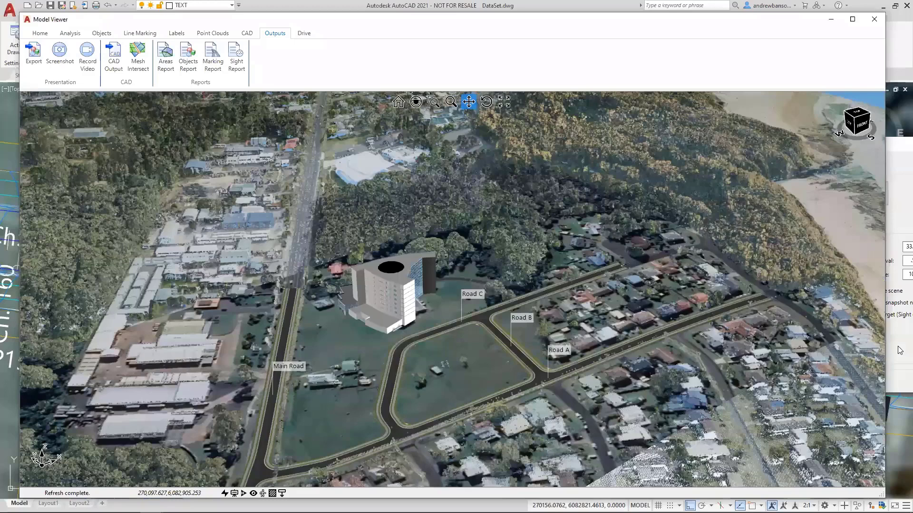
click(899, 350)
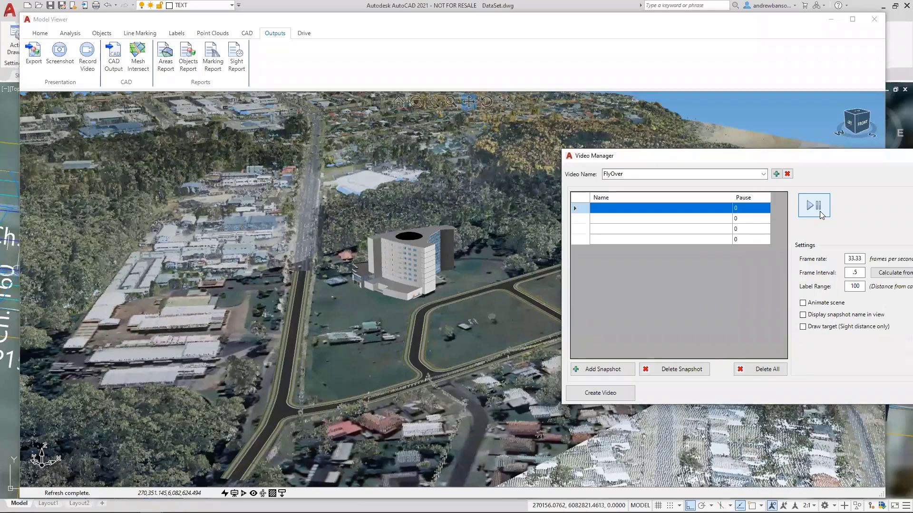
Calculate a frame interval of 1.25 from a camera speed in km/h, keeping the frame rate at 33.33
drag(767, 156, 693, 144)
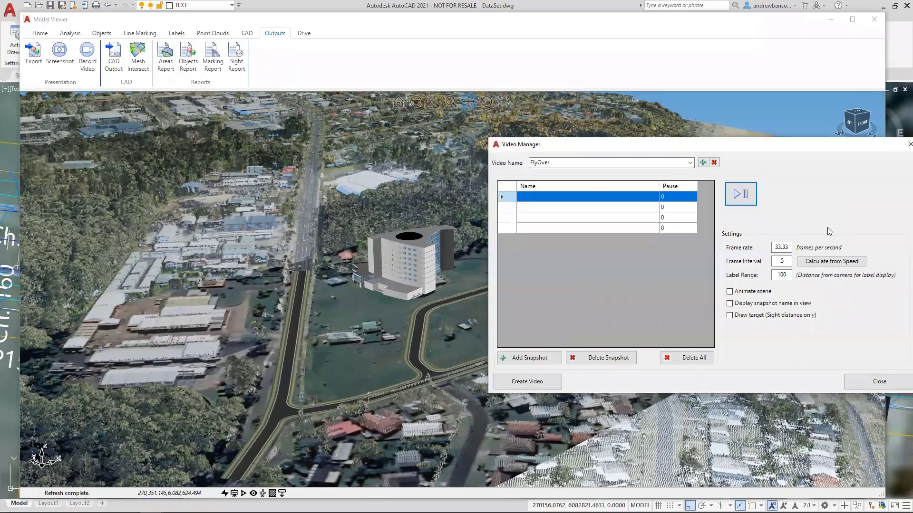
click(819, 265)
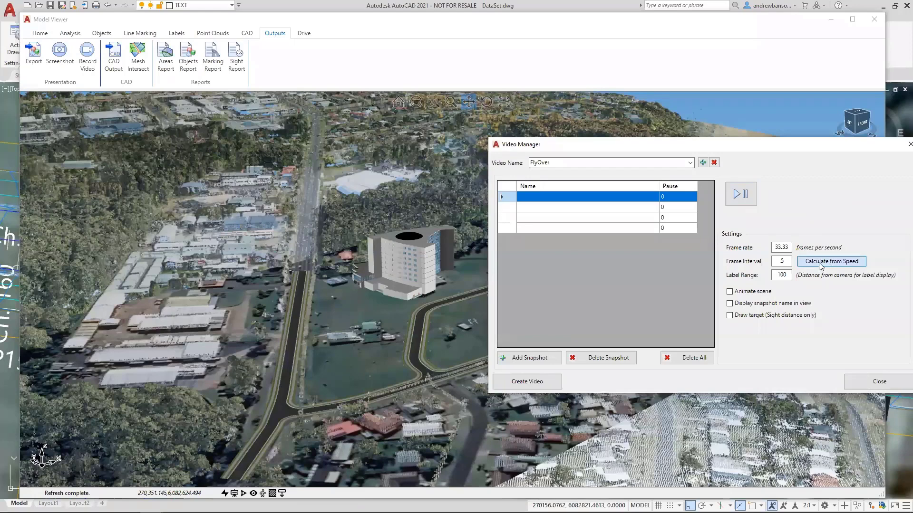
key(Tab)
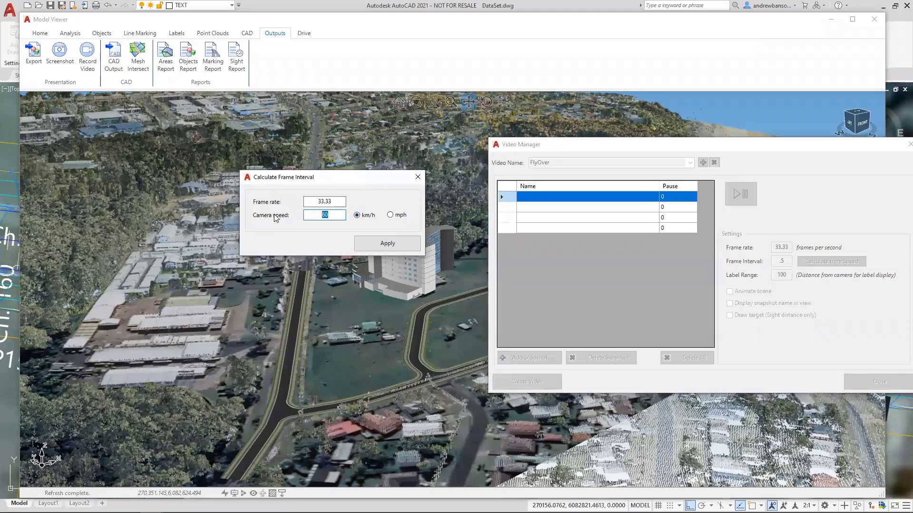
text(15)
click(389, 244)
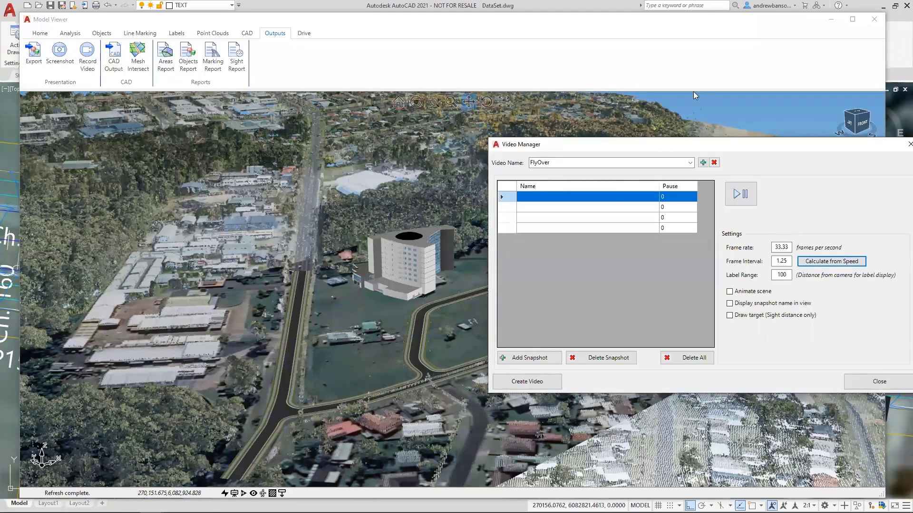
Enable scene animation for the FlyOver video and play back the camera path through its snapshots
click(766, 142)
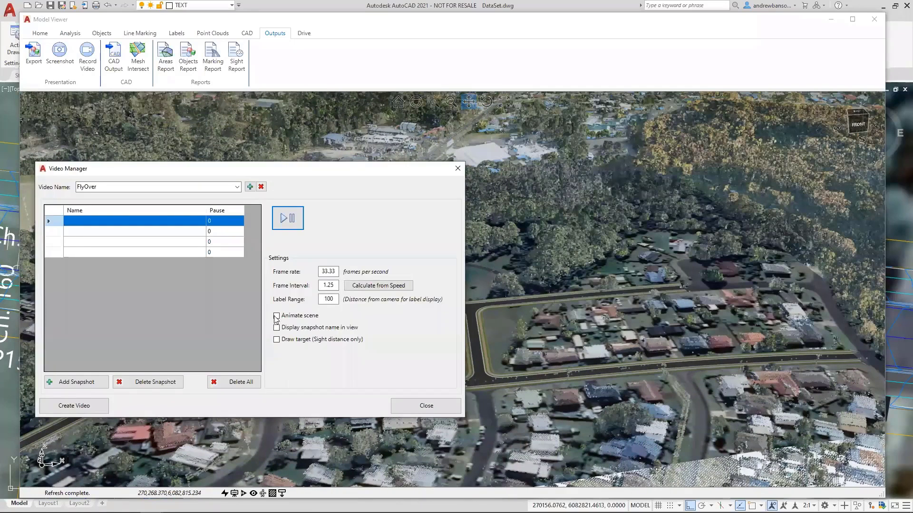
click(276, 316)
click(288, 218)
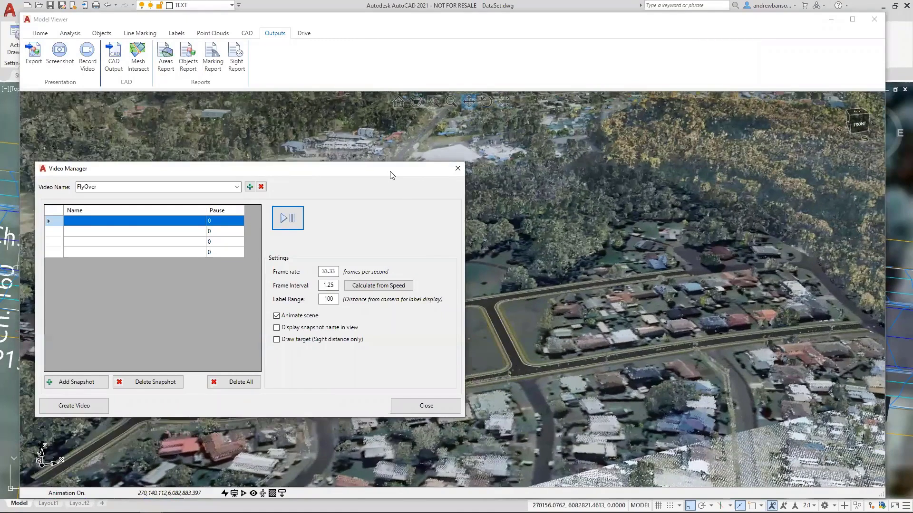
drag(390, 174, 804, 141)
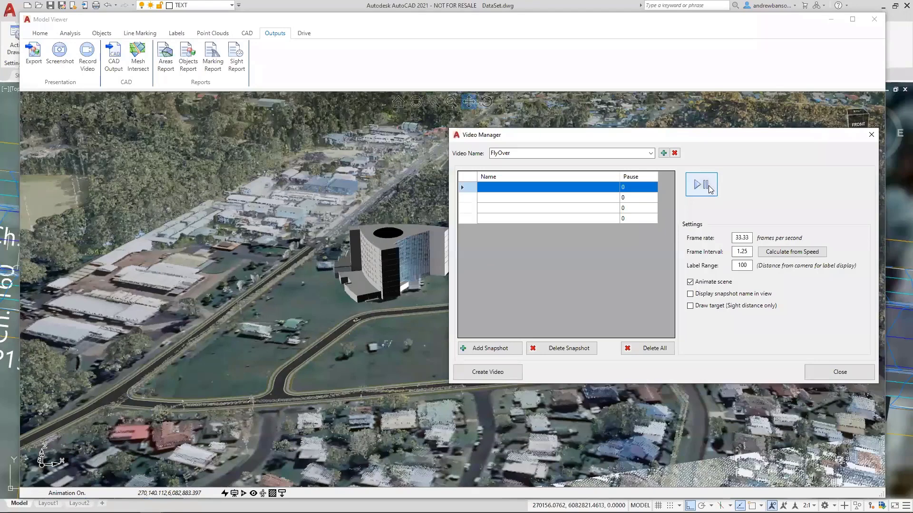
click(702, 185)
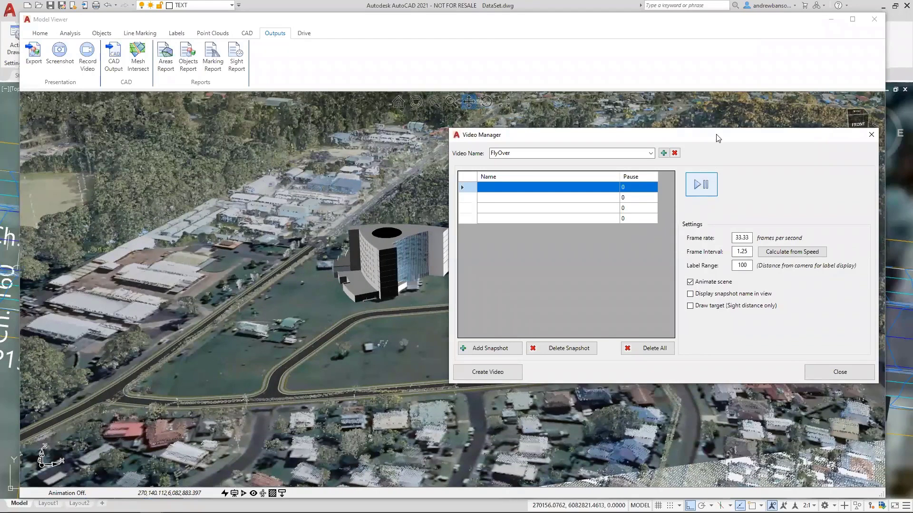
Review the settings for creating the video file, leave them unchanged and close the Video Manager
drag(718, 138, 718, 135)
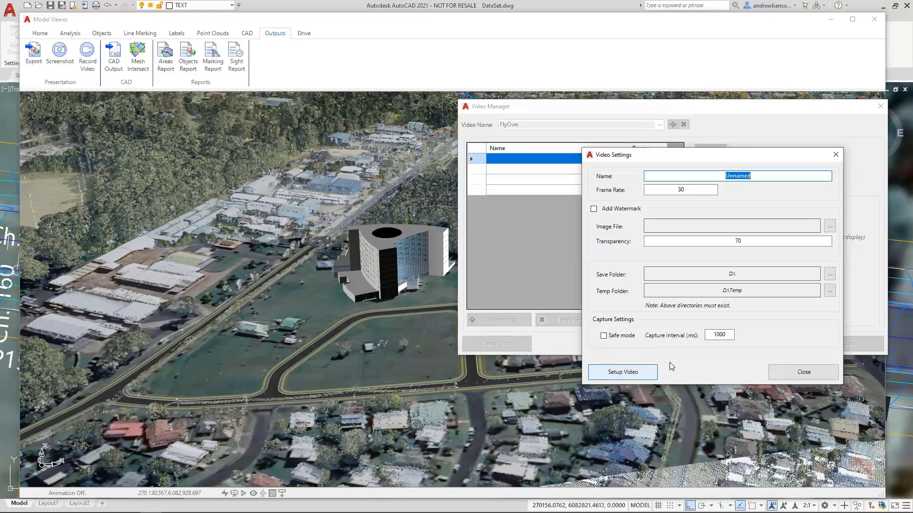
click(809, 374)
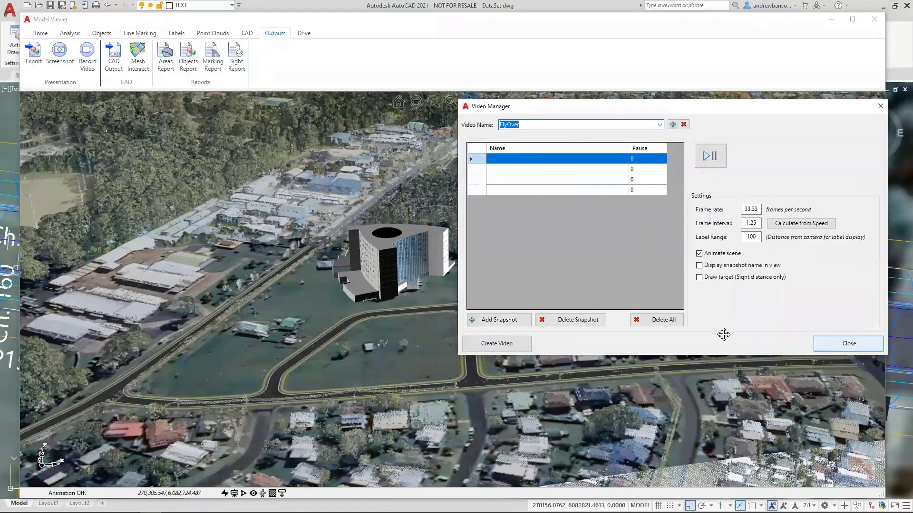
click(833, 344)
middle_drag(438, 283, 464, 274)
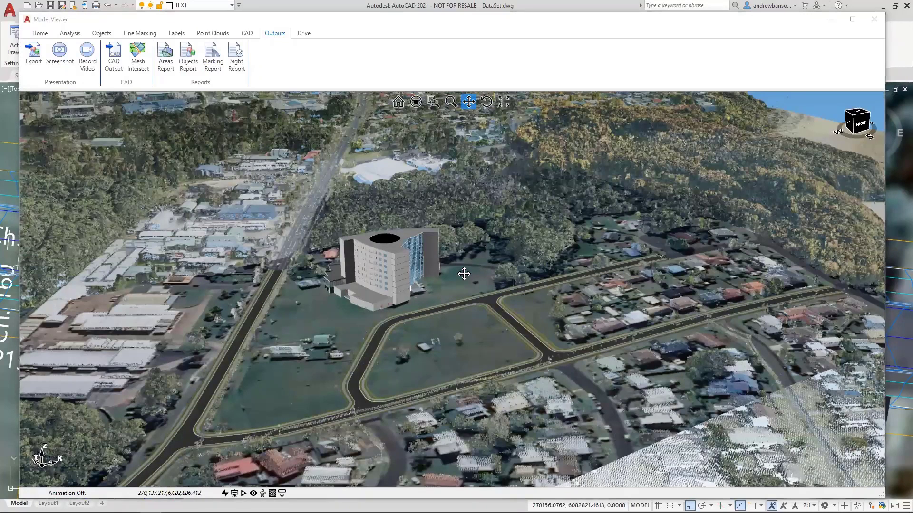
click(494, 265)
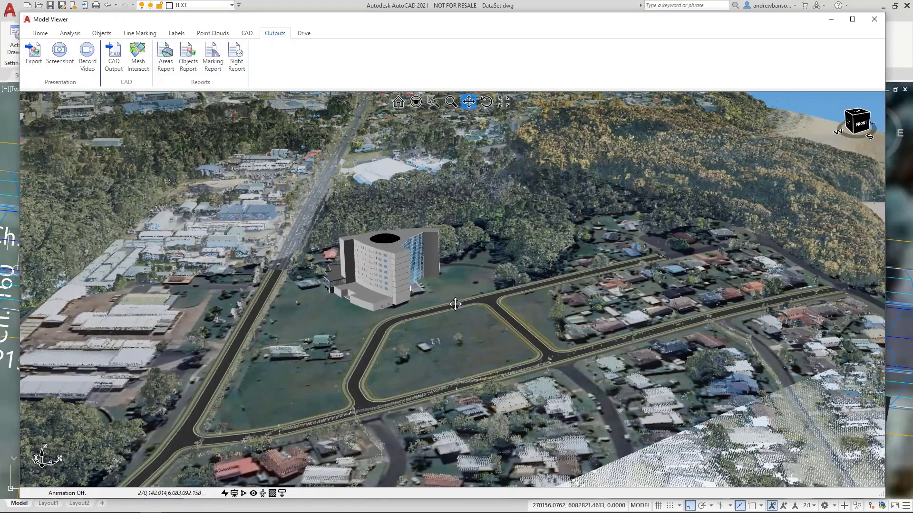
Run the areas report, review the material group areas including Footpath and Rock, and close the report
drag(449, 286, 449, 316)
scroll(454, 283, up, 3)
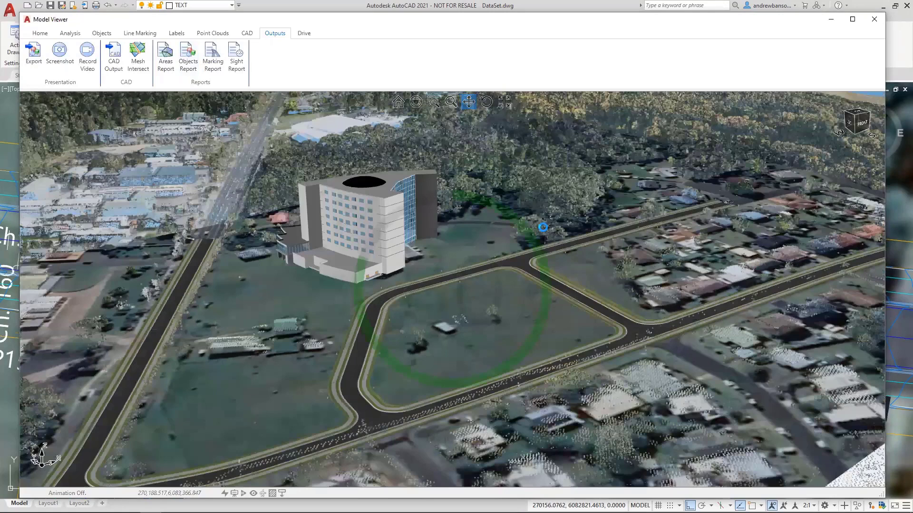
drag(406, 158, 498, 185)
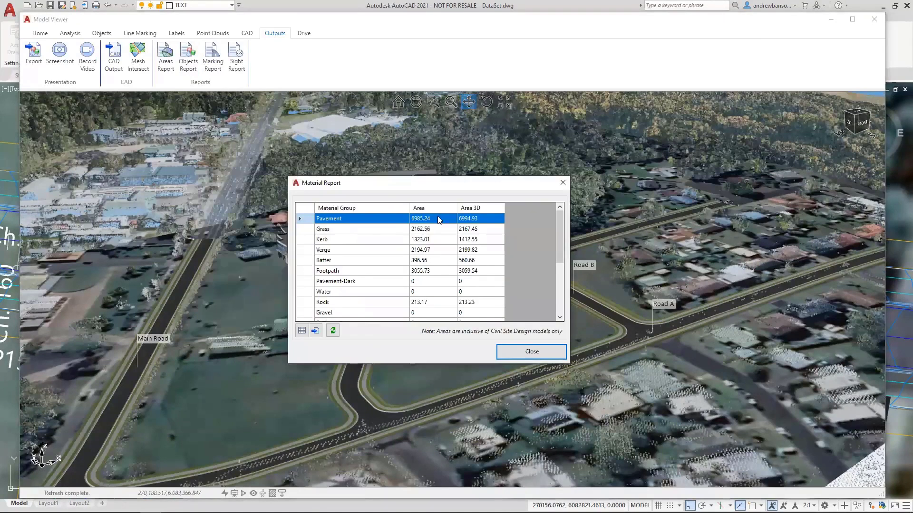
drag(395, 189, 409, 196)
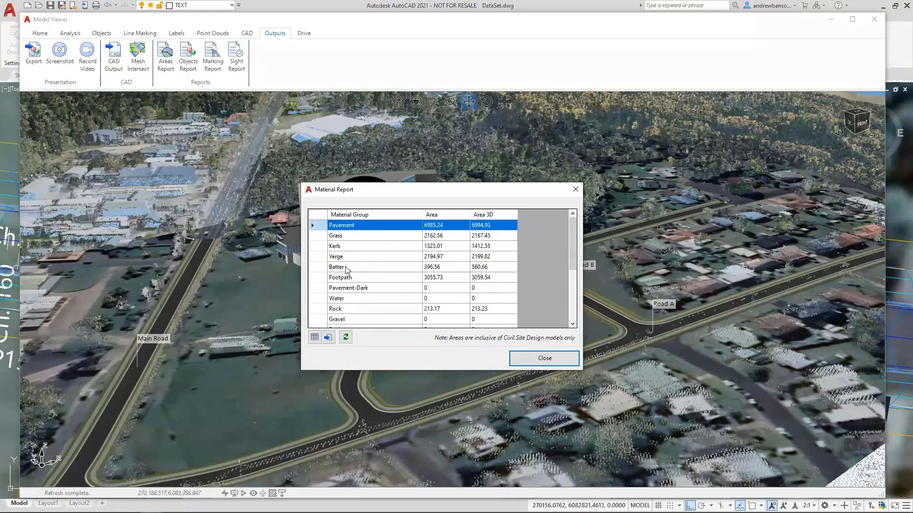
drag(414, 194, 316, 222)
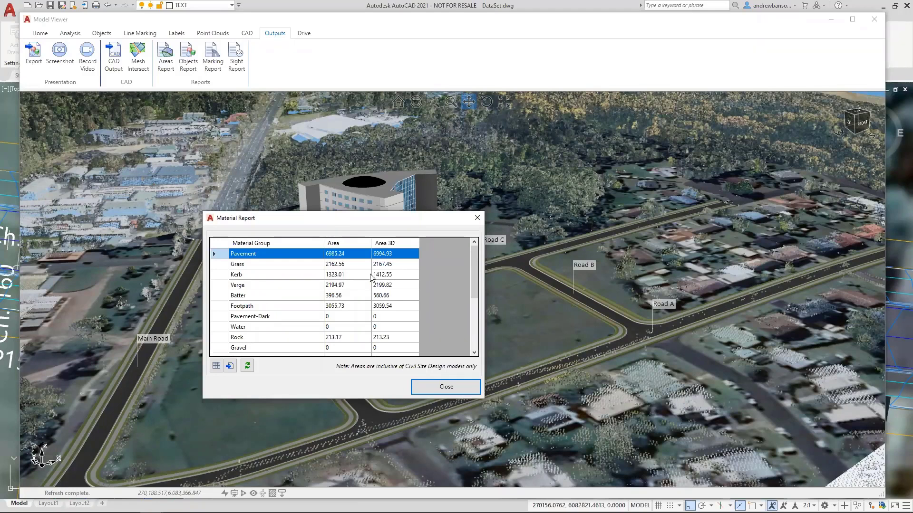
click(246, 307)
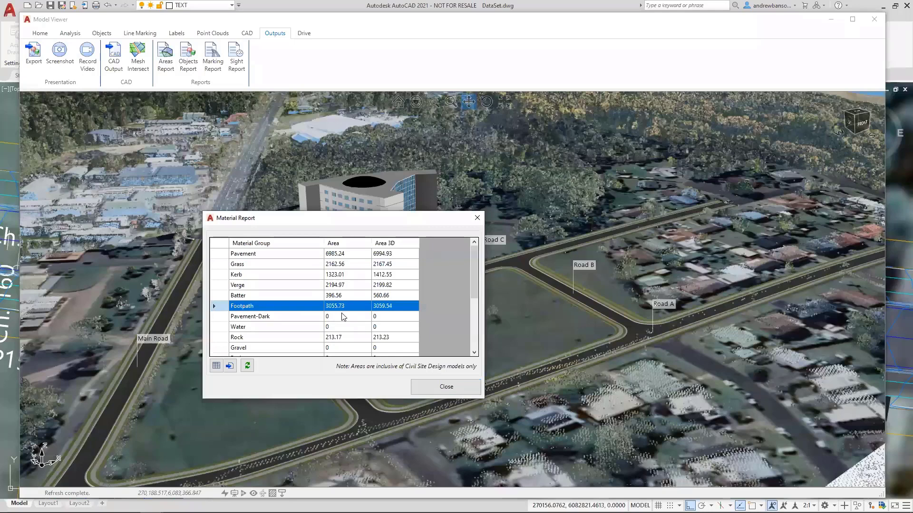
click(292, 337)
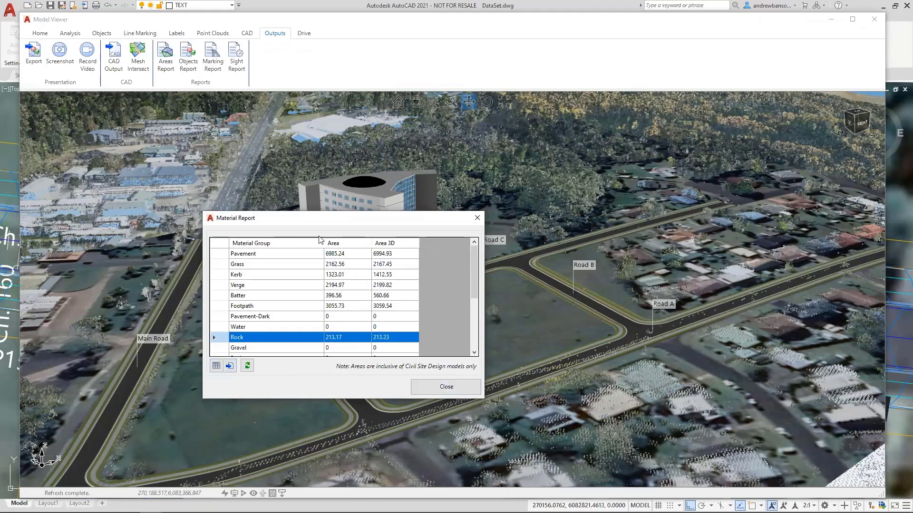
click(446, 388)
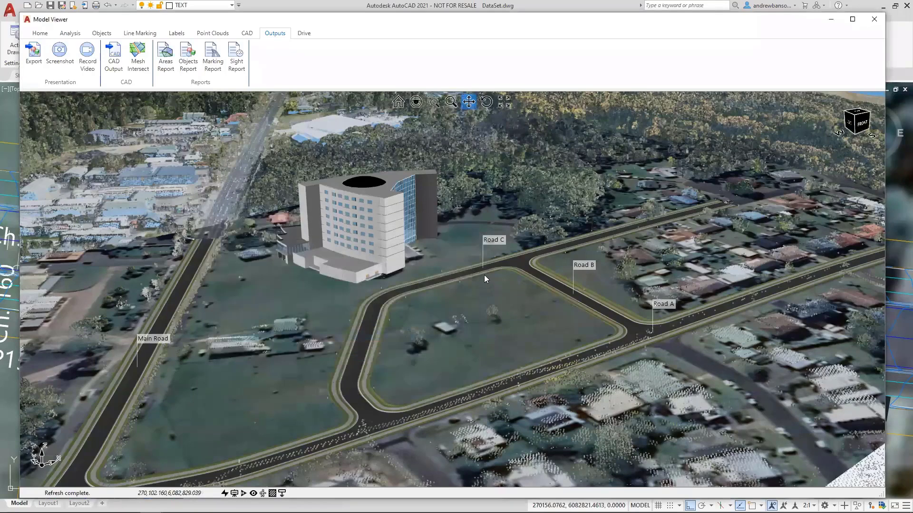
Run the objects report, list chainages and offsets against the Road C alignment, check the object totals and close it
middle_drag(483, 274, 486, 273)
drag(487, 273, 441, 272)
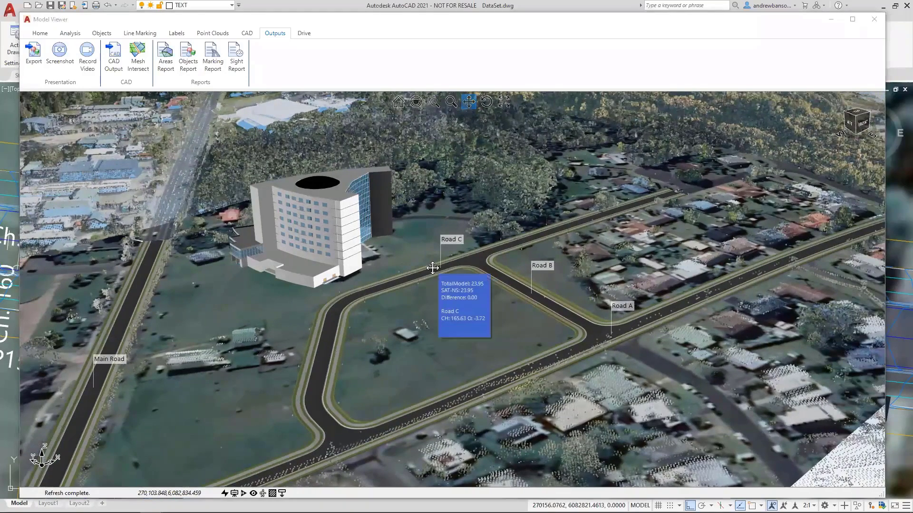
middle_drag(405, 309, 412, 303)
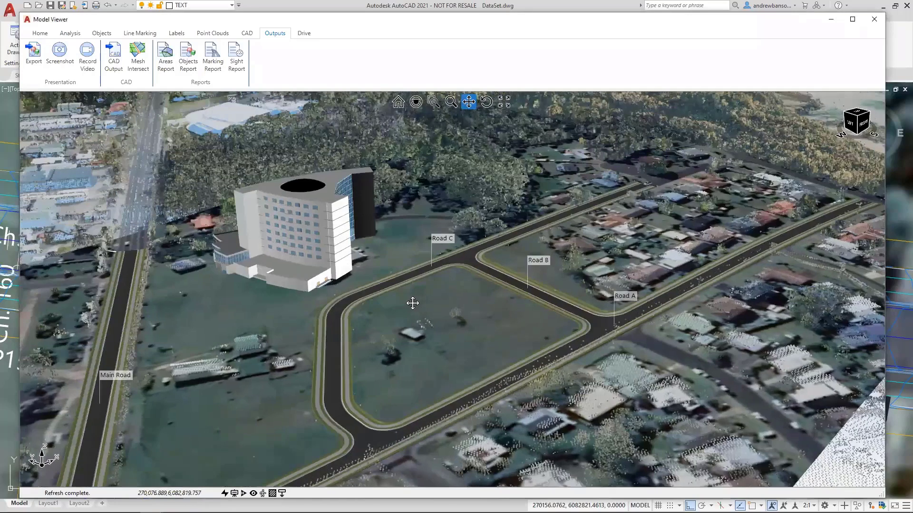
mouse_move(412, 303)
click(188, 70)
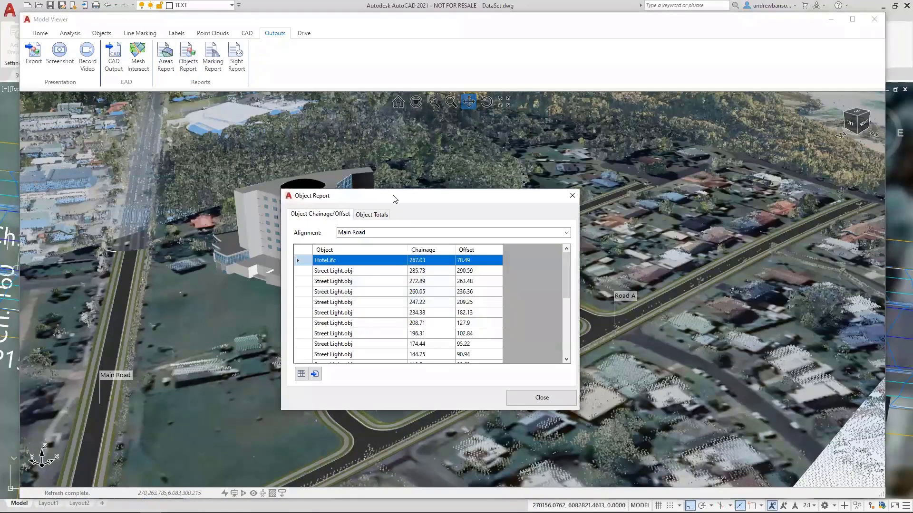
drag(393, 203, 394, 209)
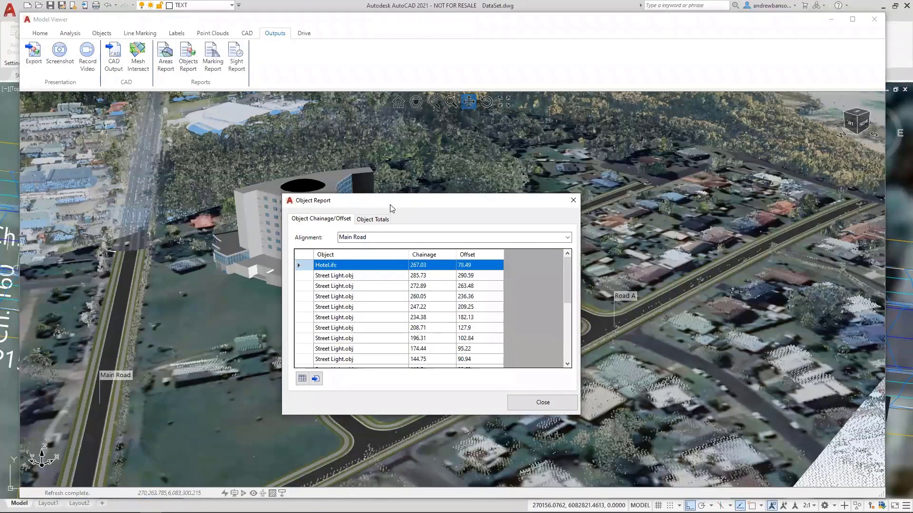
click(567, 237)
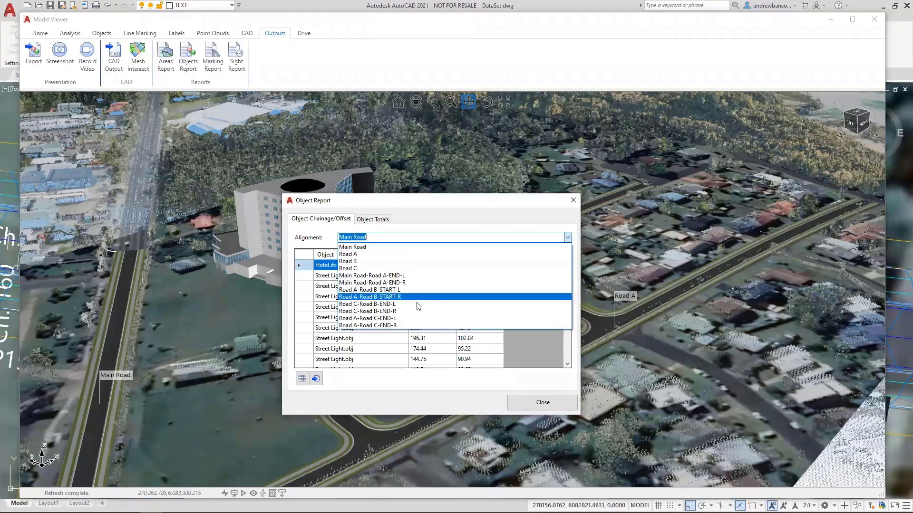
click(401, 270)
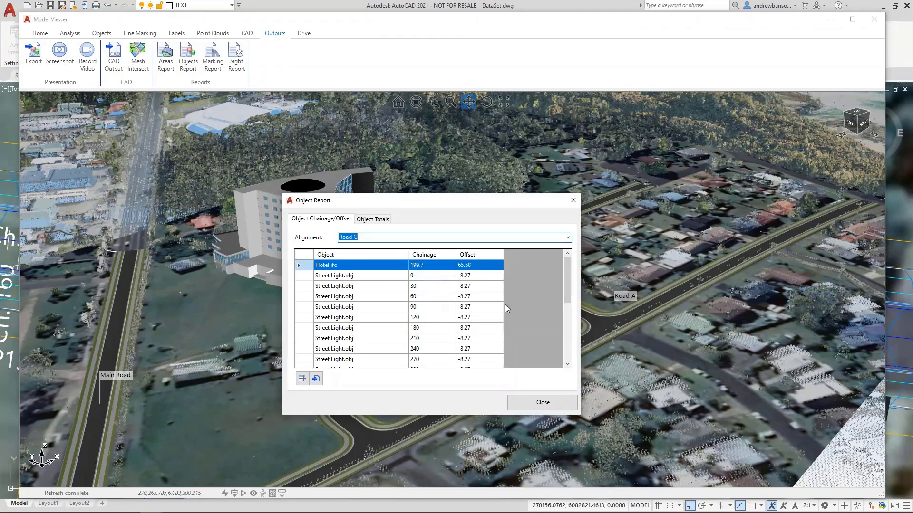
mouse_move(568, 278)
mouse_down()
mouse_move(548, 339)
mouse_move(552, 270)
mouse_up()
click(367, 225)
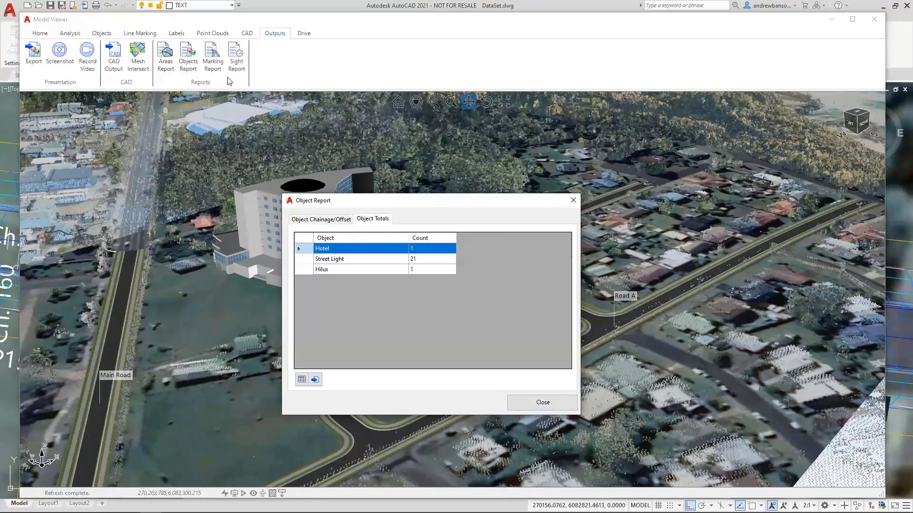
click(541, 402)
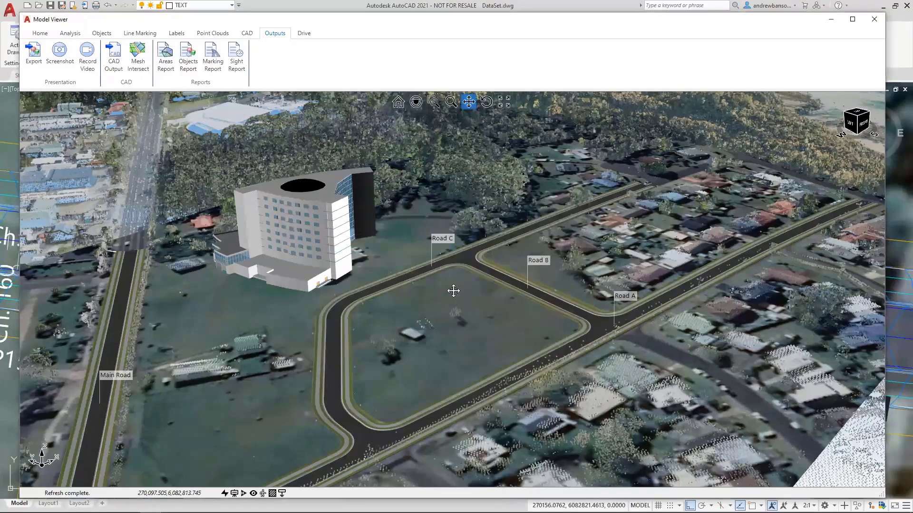
middle_drag(423, 295, 399, 302)
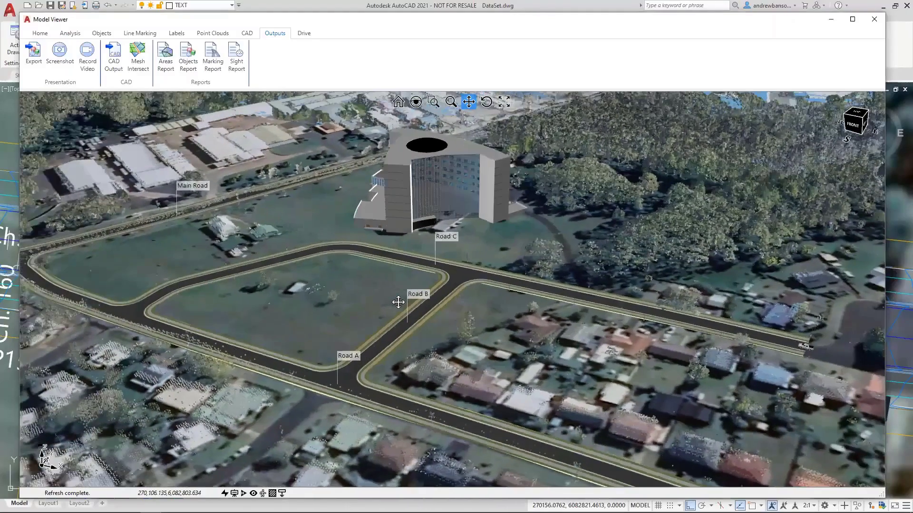
mouse_move(398, 302)
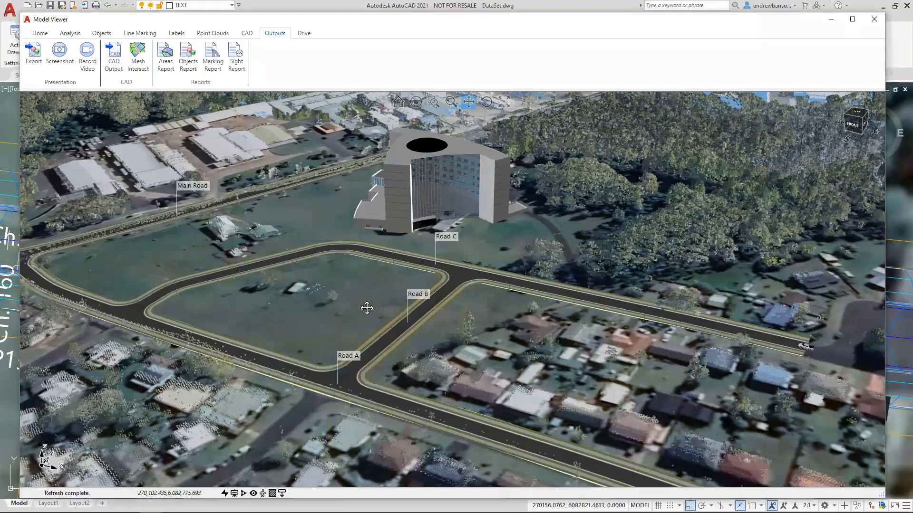
scroll(380, 287, down, 3)
middle_drag(427, 286, 580, 332)
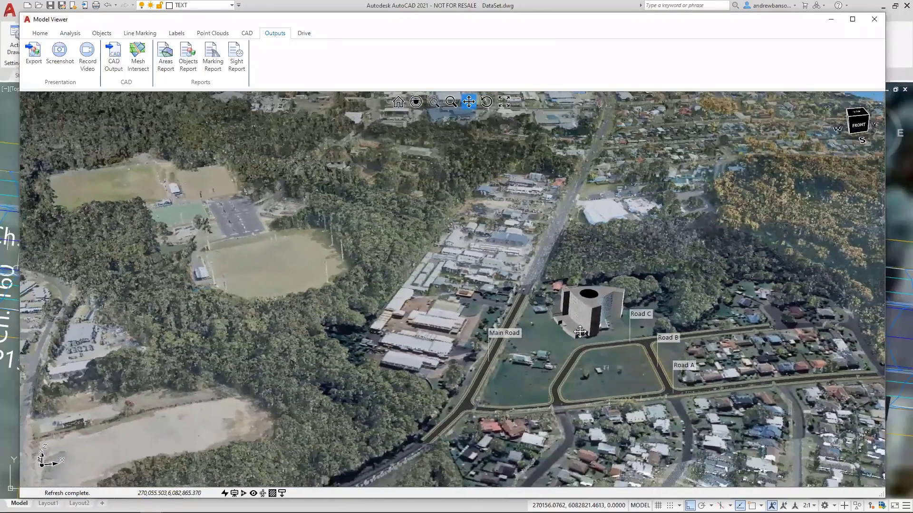
mouse_move(580, 331)
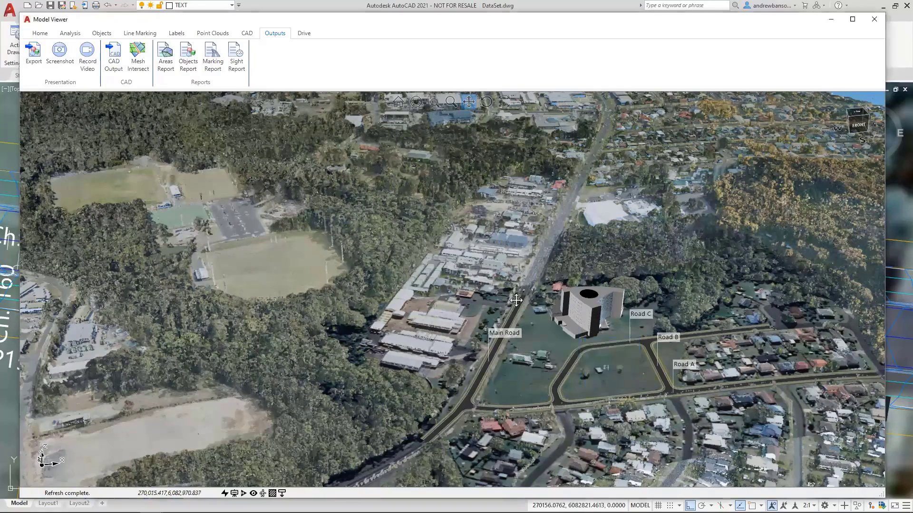
middle_drag(557, 314, 555, 295)
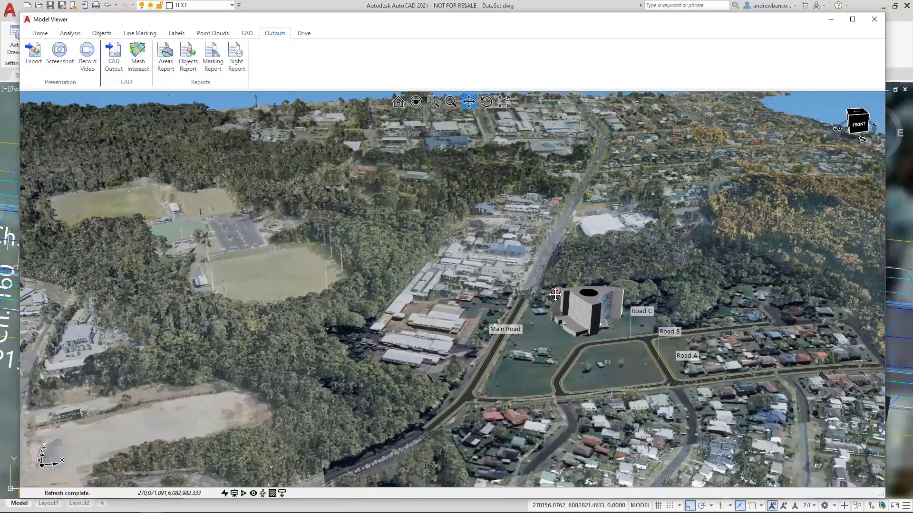
drag(533, 300, 495, 299)
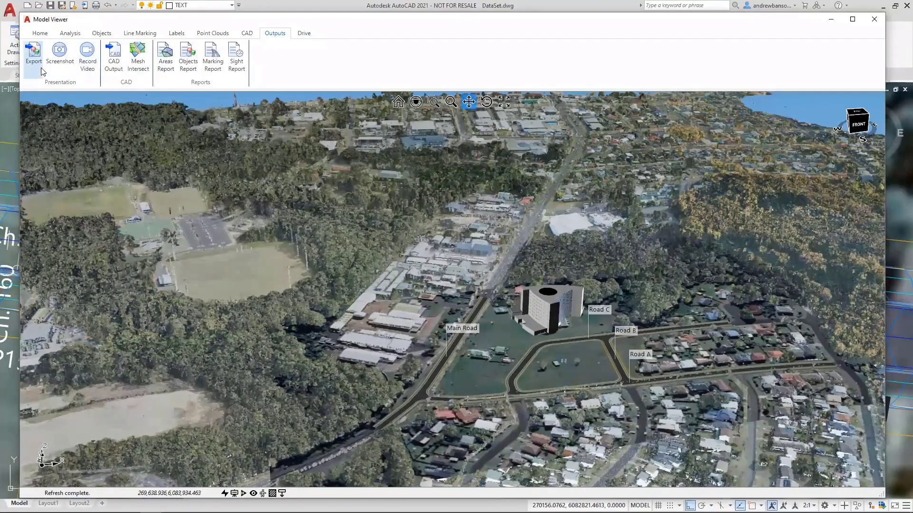
Start a model export into the Export folder under Model Viewer Tips and Tricks and review the available file formats
click(34, 57)
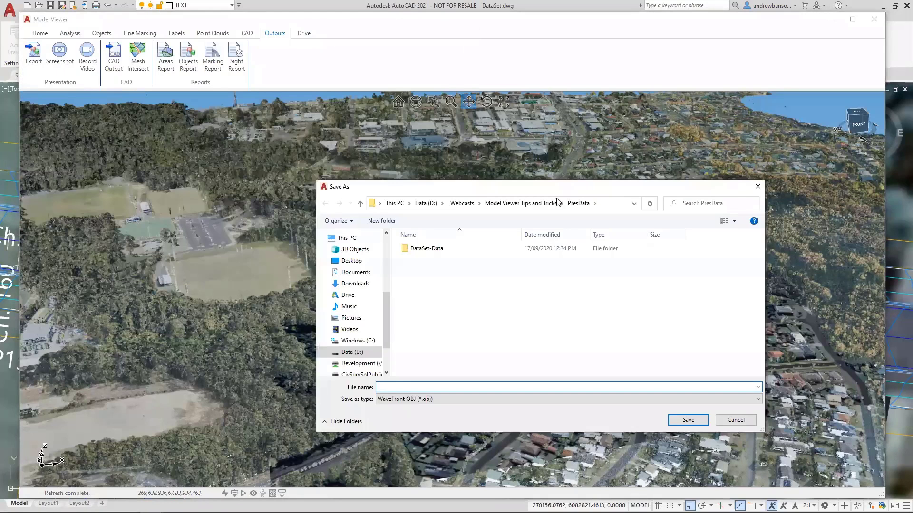
click(497, 204)
double_click(418, 259)
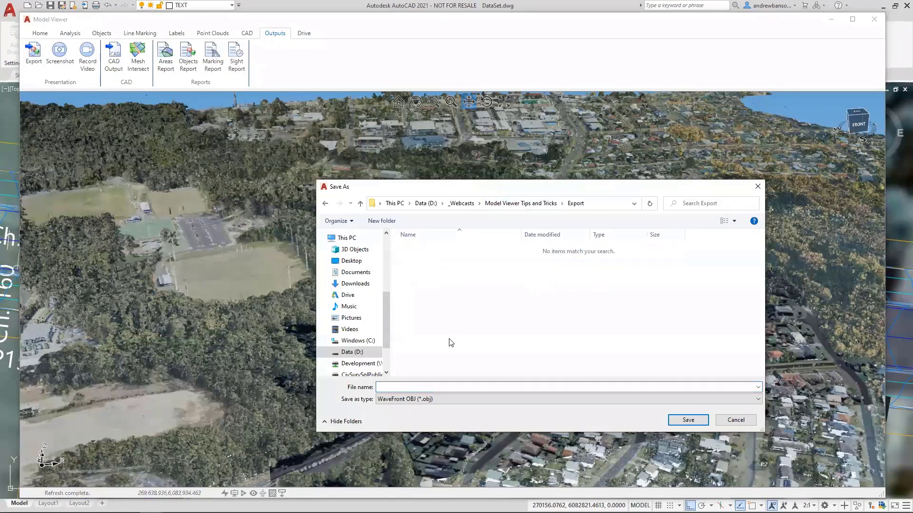
click(432, 399)
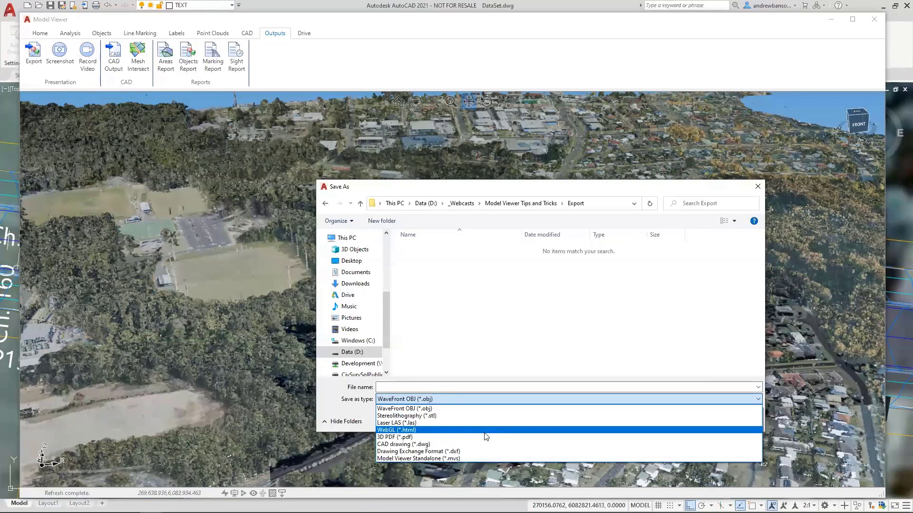
click(577, 187)
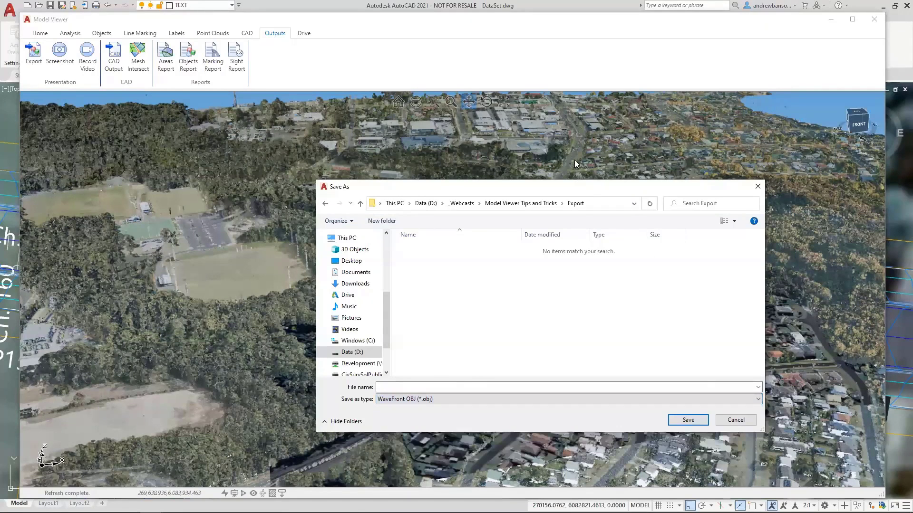
drag(573, 187, 574, 136)
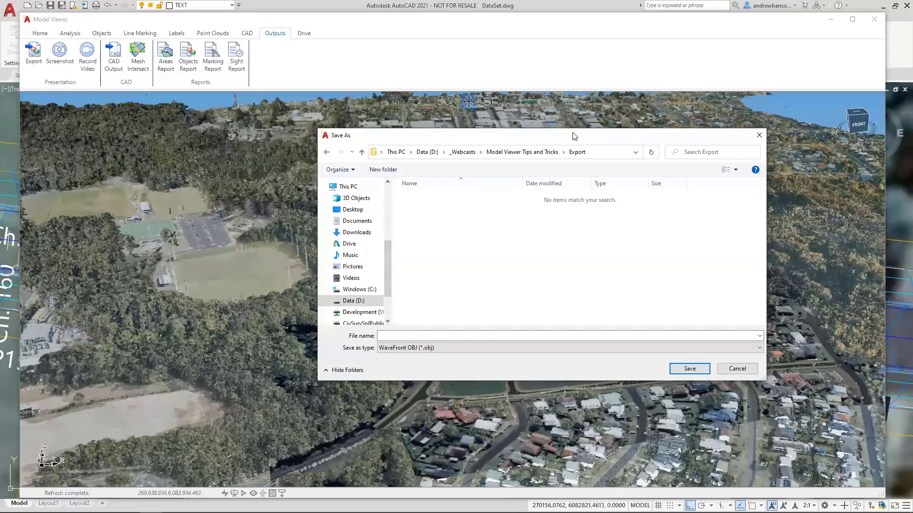
Export the model as a 3D PDF with the file name AB
click(440, 349)
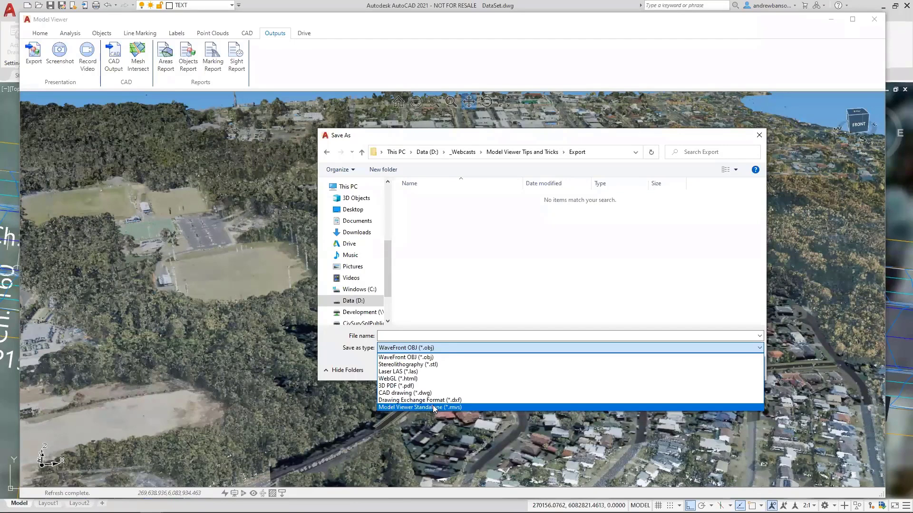
click(399, 386)
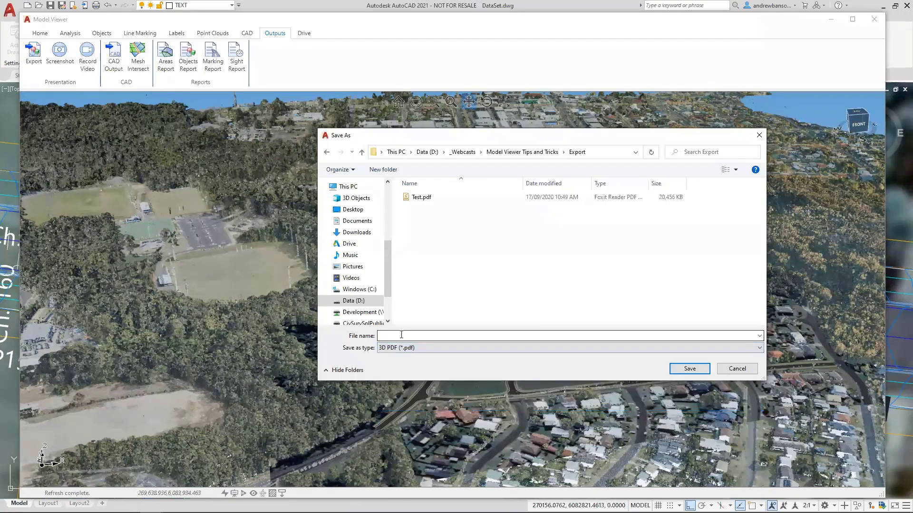
click(401, 335)
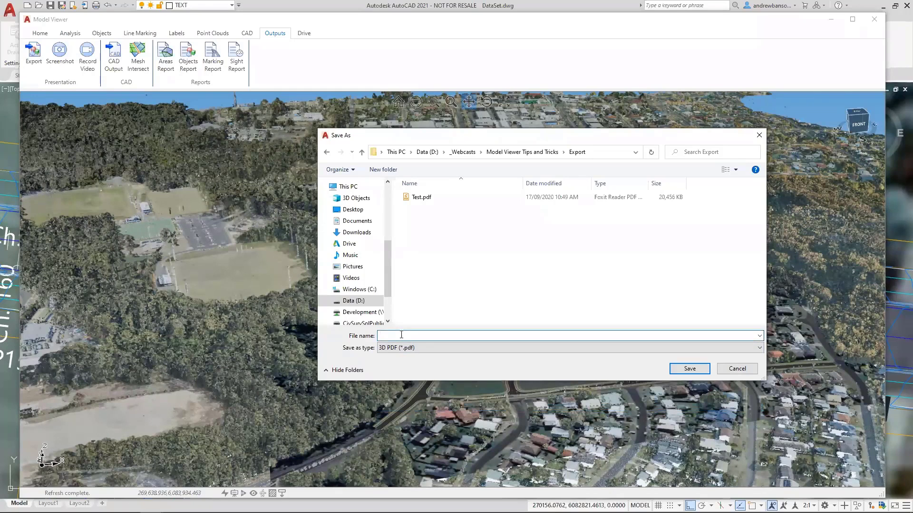
text(AB)
click(695, 369)
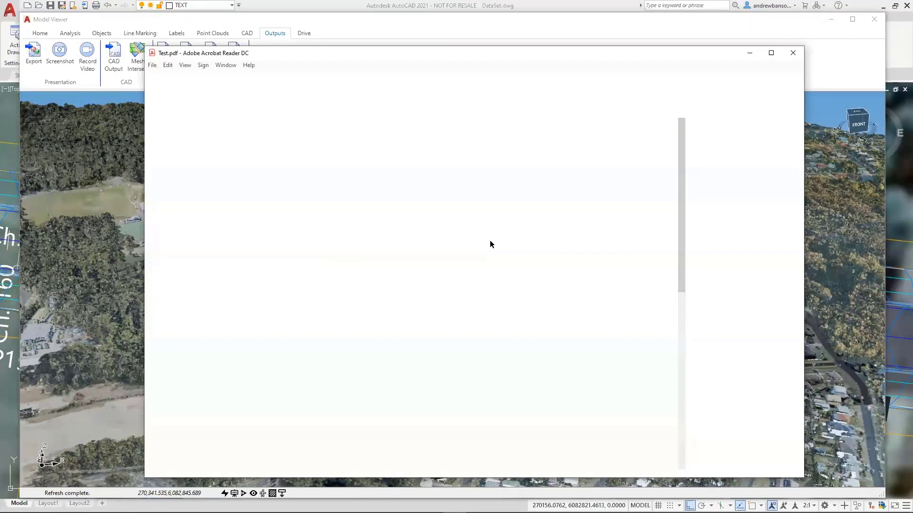
Switch to Test.pdf in Adobe Acrobat Reader and examine its 3D building and road model from several angles, close up and from afar
scroll(443, 306, down, 4)
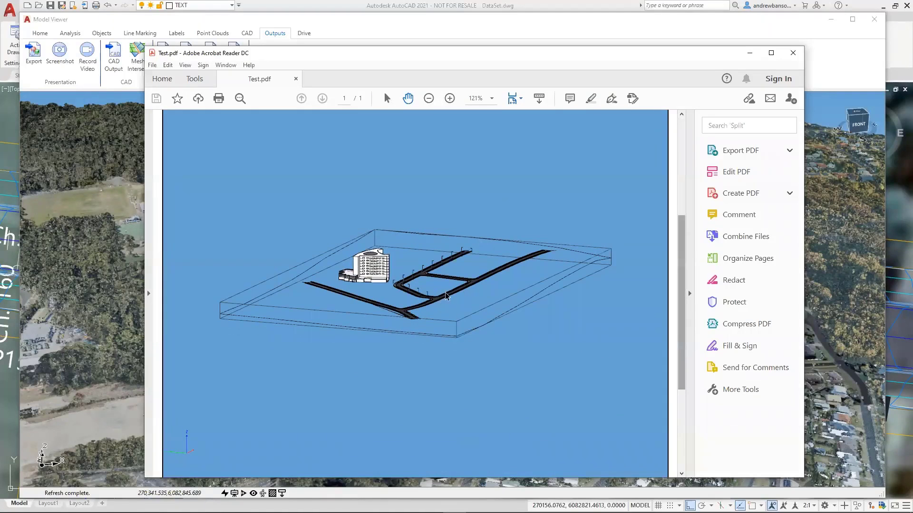
drag(439, 315, 357, 353)
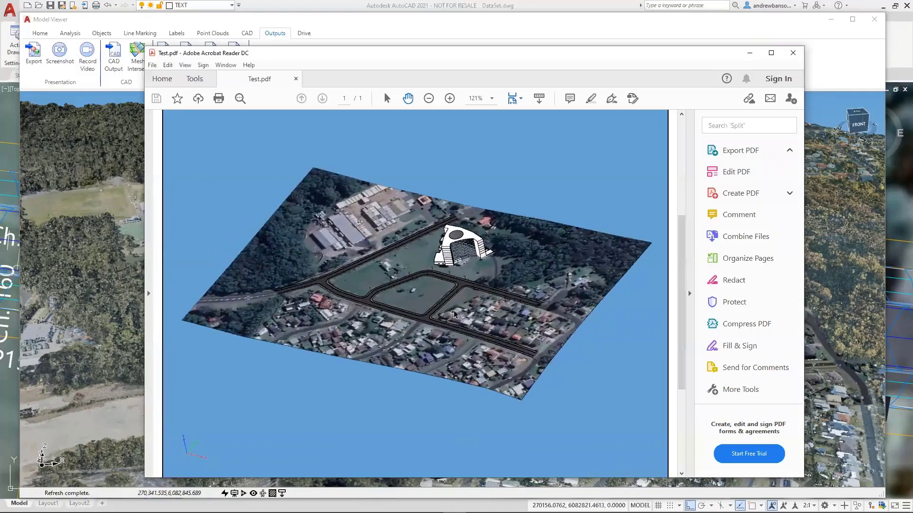
scroll(352, 281, up, 5)
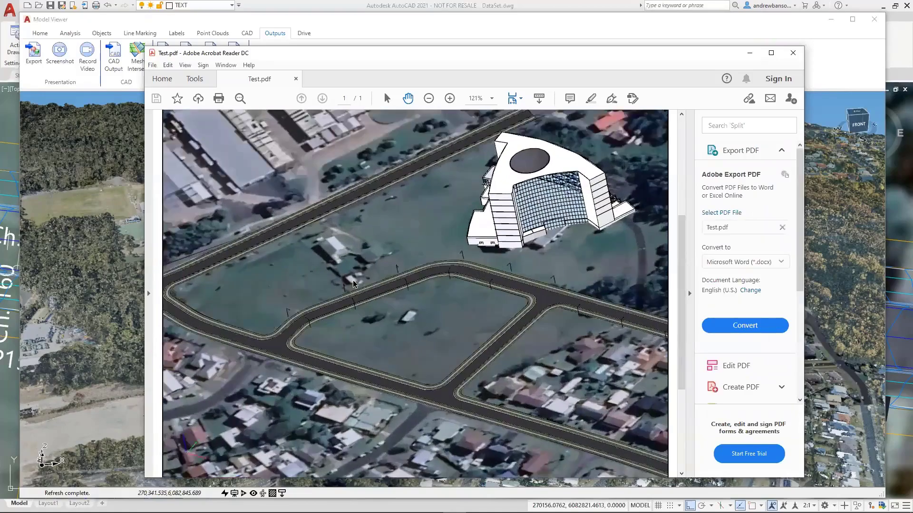
drag(353, 284, 488, 373)
scroll(416, 372, up, 10)
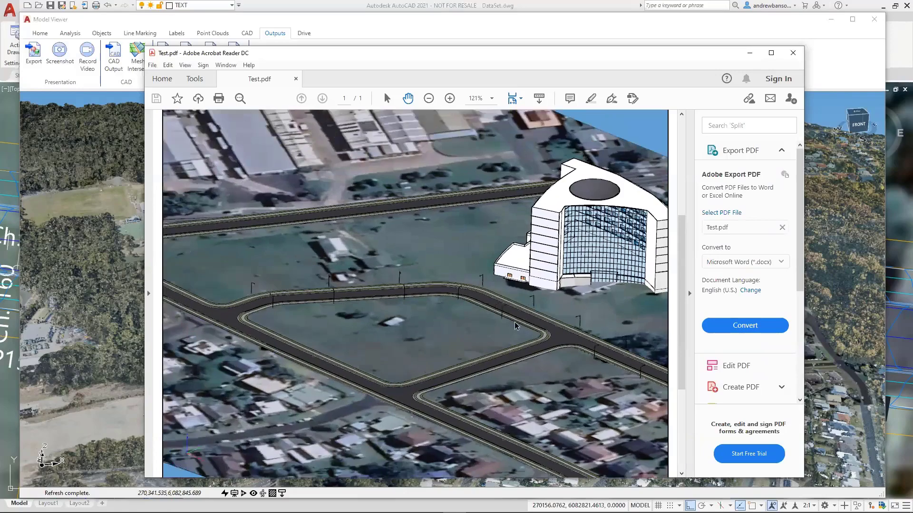
drag(417, 372, 498, 339)
scroll(498, 339, down, 10)
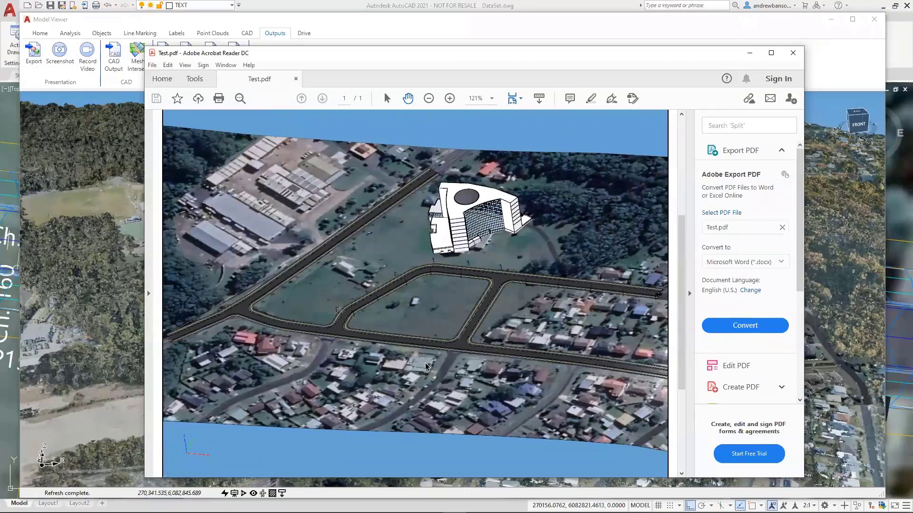
Examine the whole road network and building in Test.pdf from further angles and distances, and close the PDF
drag(426, 366, 484, 331)
scroll(485, 332, up, 3)
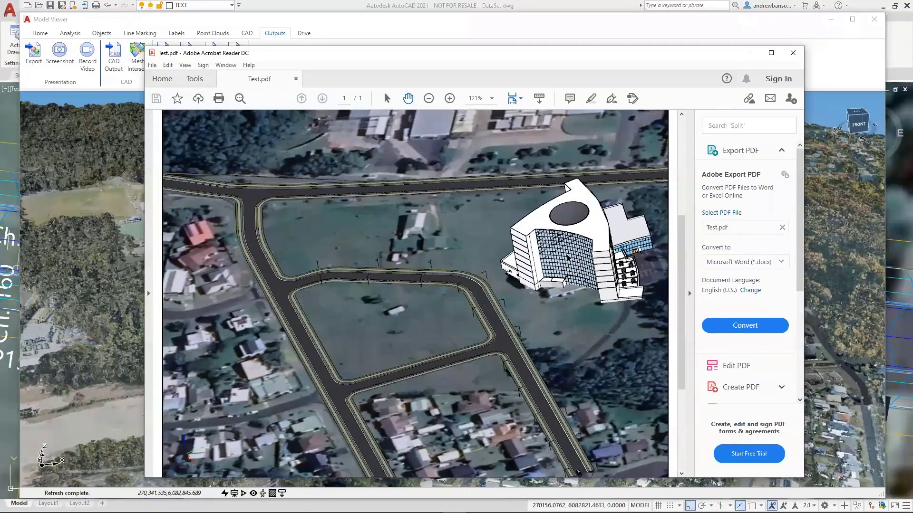
drag(417, 265, 275, 222)
scroll(426, 266, down, 3)
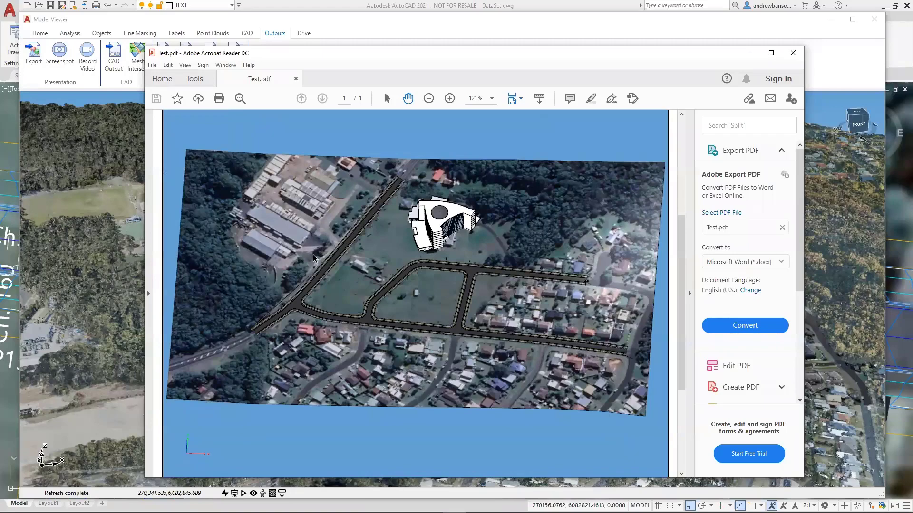
drag(368, 290, 441, 313)
scroll(456, 251, up, 1)
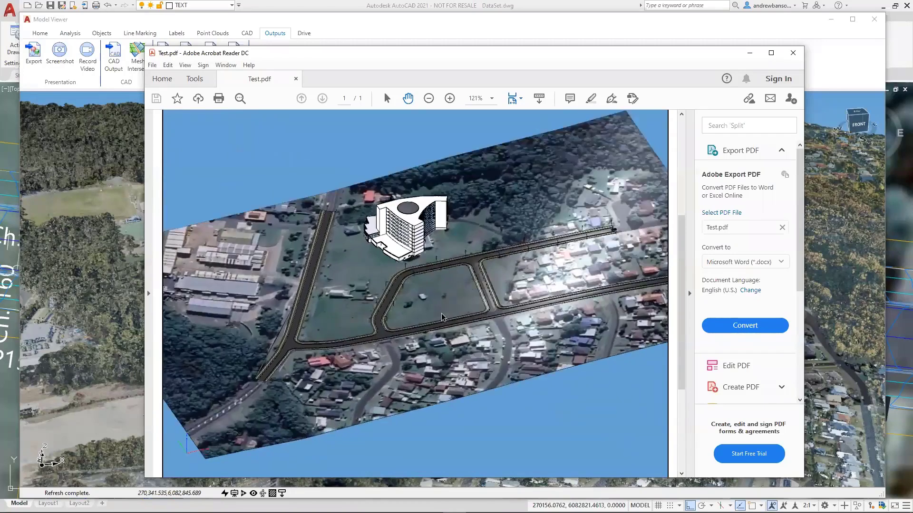
click(793, 53)
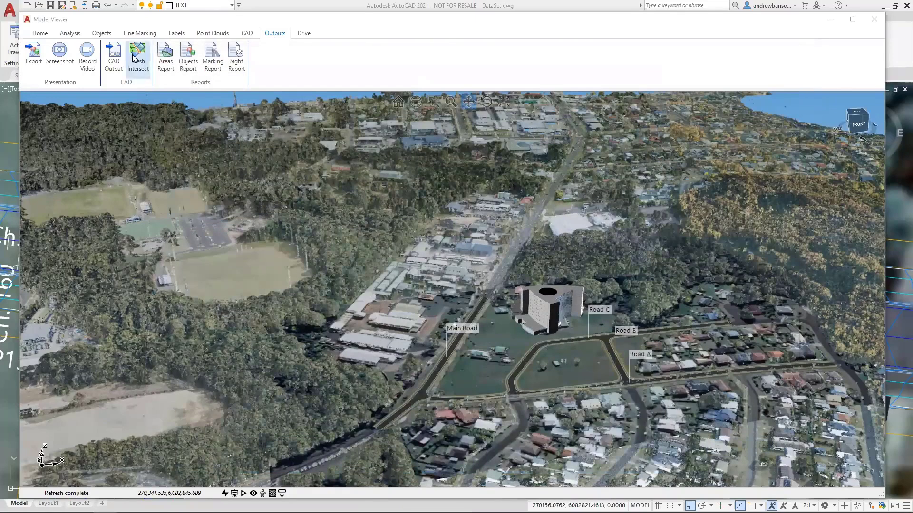
Review the file types offered for a model export into the Export folder, and cancel without exporting
click(37, 60)
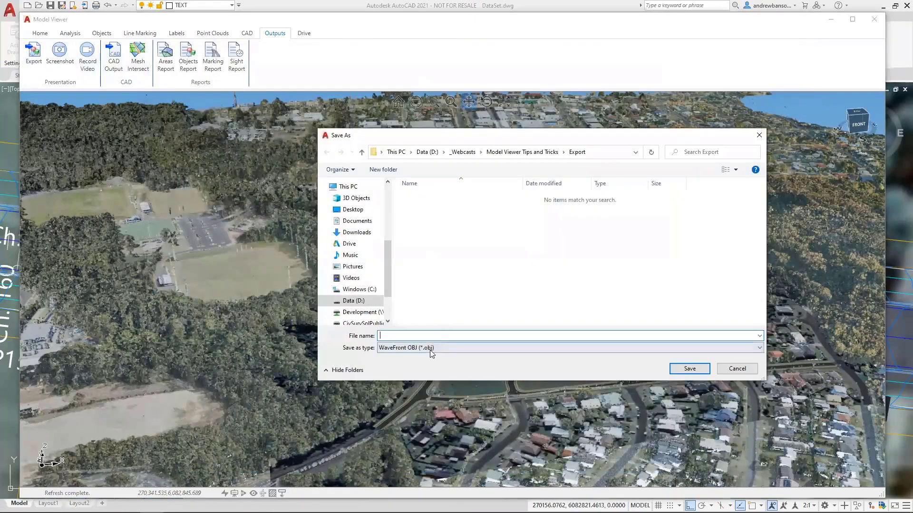
click(430, 348)
click(470, 318)
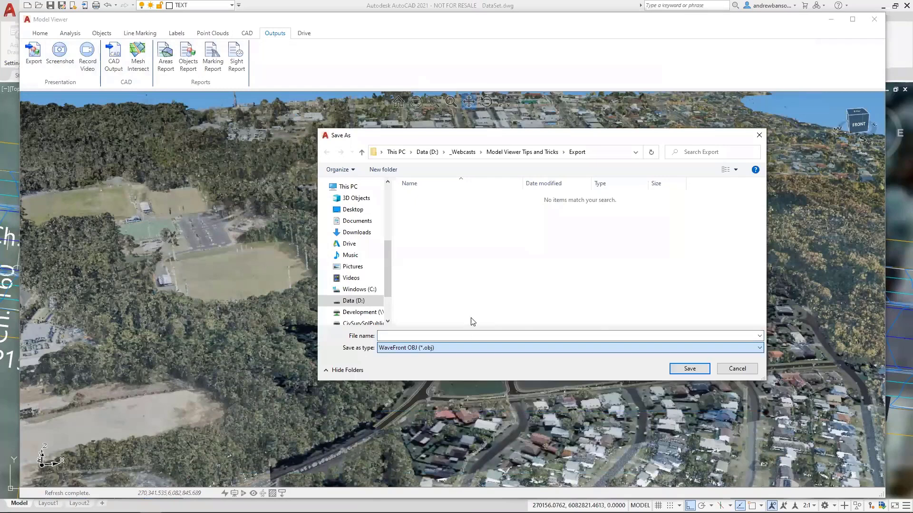
click(745, 369)
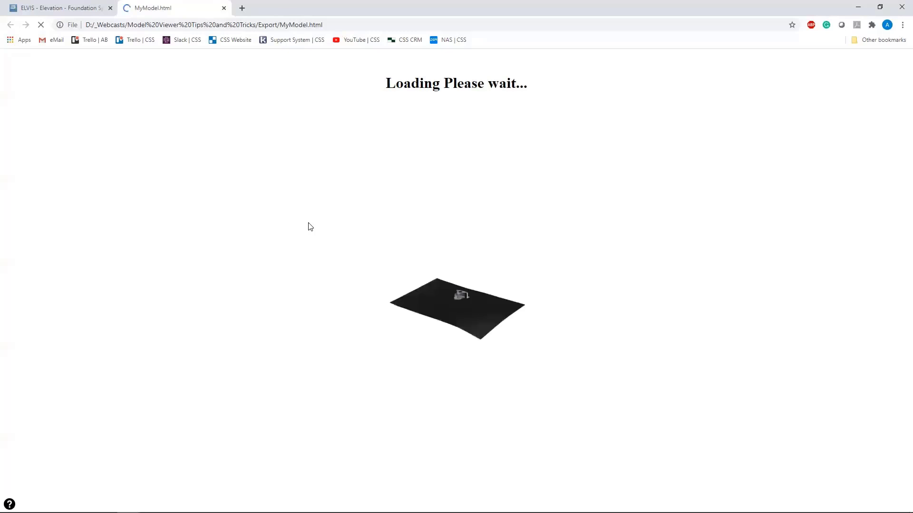
Switch to MyModel.html in the web browser, examine its building and roads near and far, and minimize the browser
scroll(506, 350, up, 10)
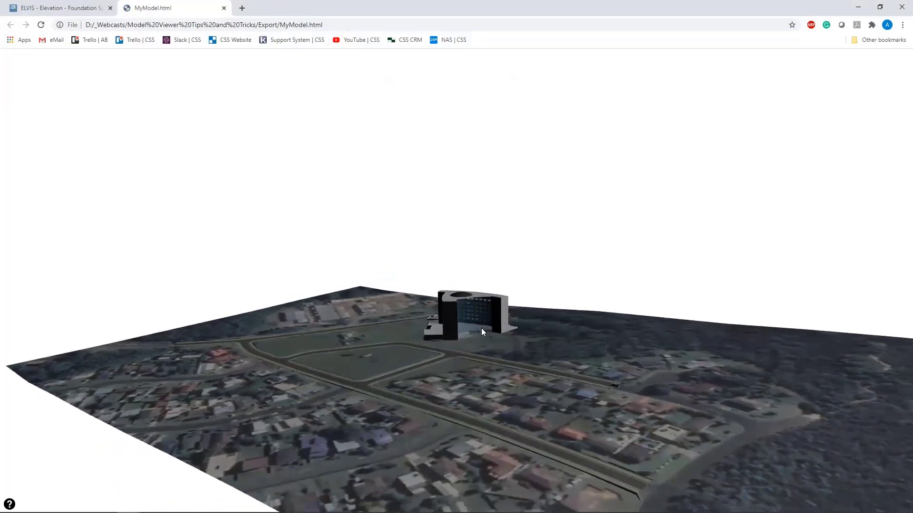
scroll(464, 363, up, 3)
drag(464, 363, 463, 294)
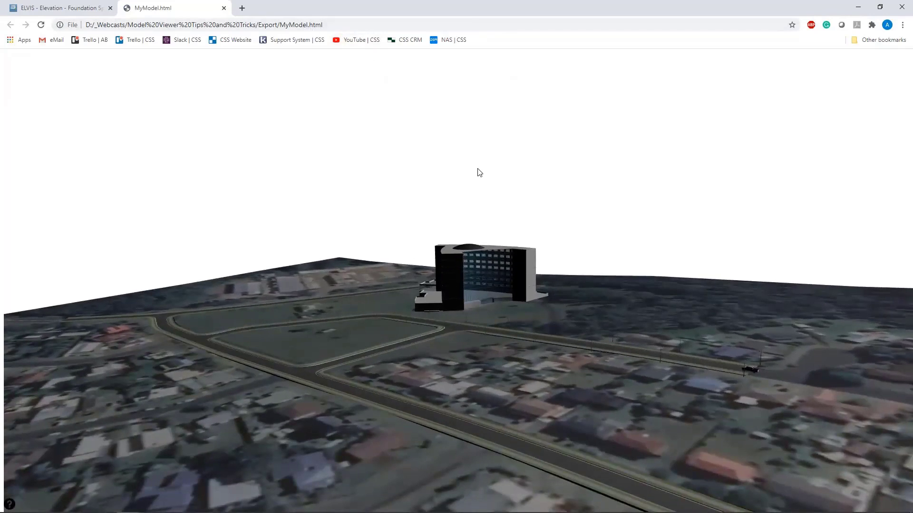
drag(479, 319, 426, 350)
scroll(432, 348, up, 5)
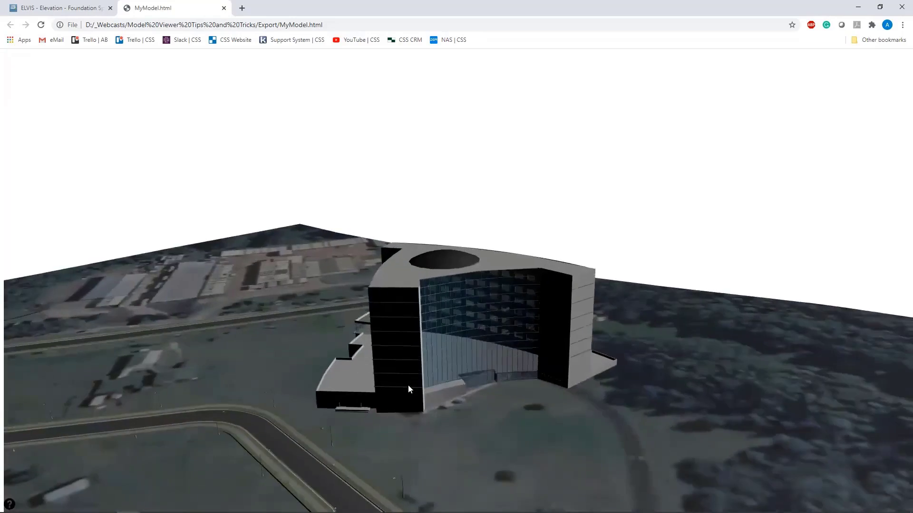
scroll(405, 382, up, 8)
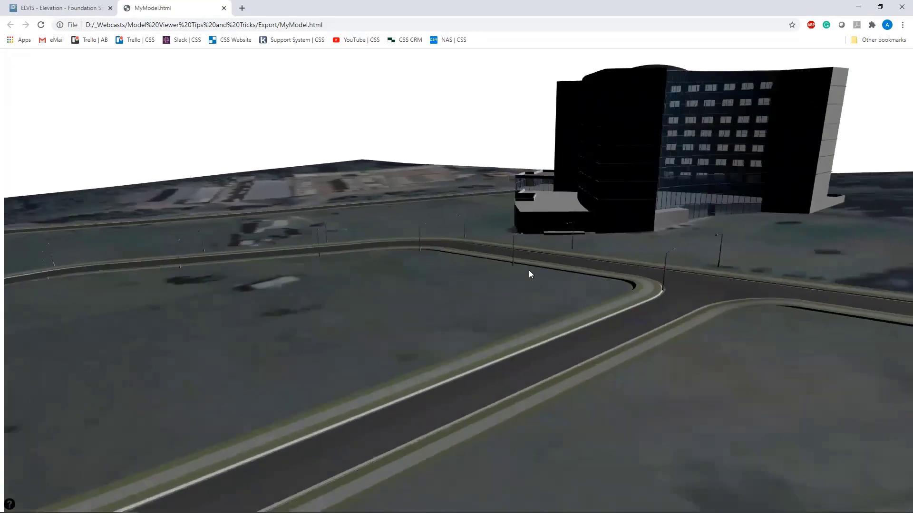
scroll(540, 258, down, 10)
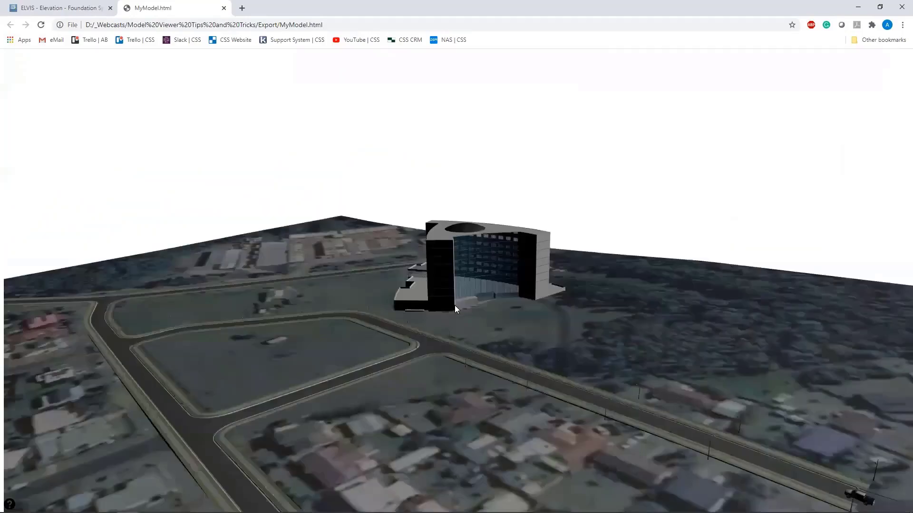
drag(454, 307, 454, 375)
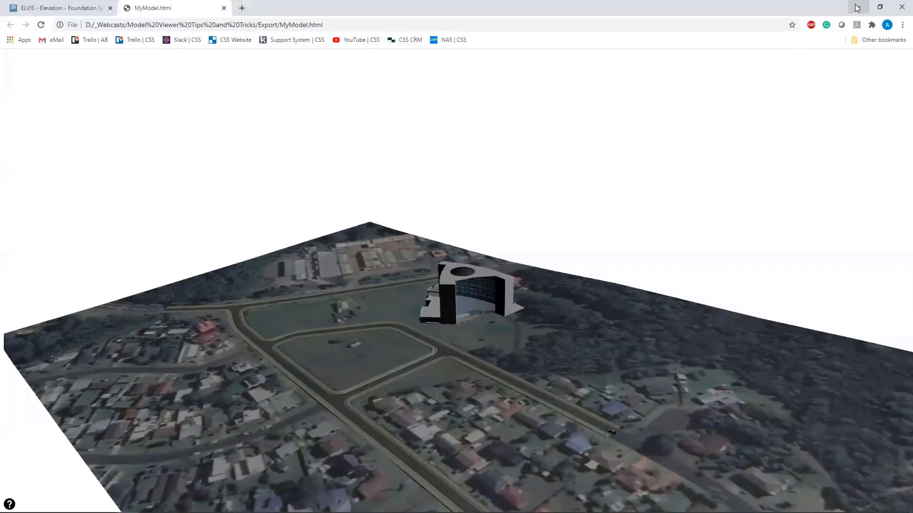
click(858, 7)
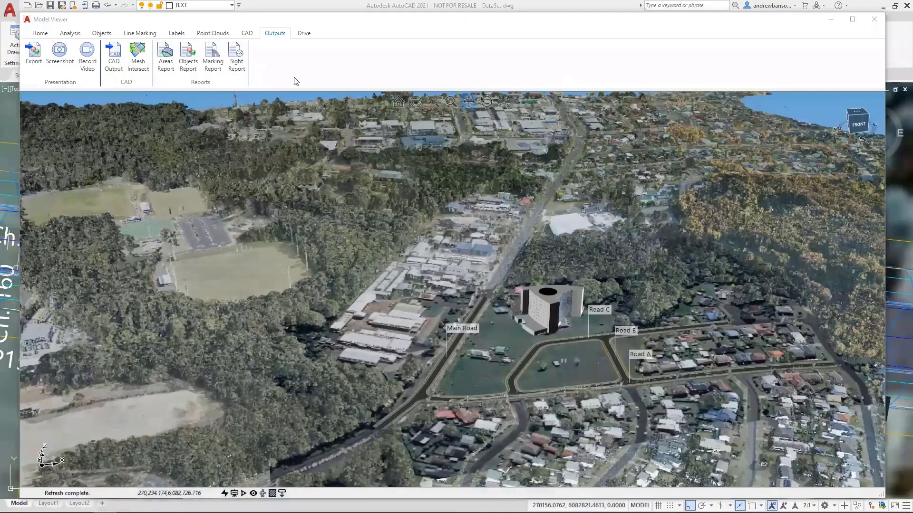
Check the Model Viewer Standalone (*.mvs) format among the model export file types and cancel the export
click(37, 64)
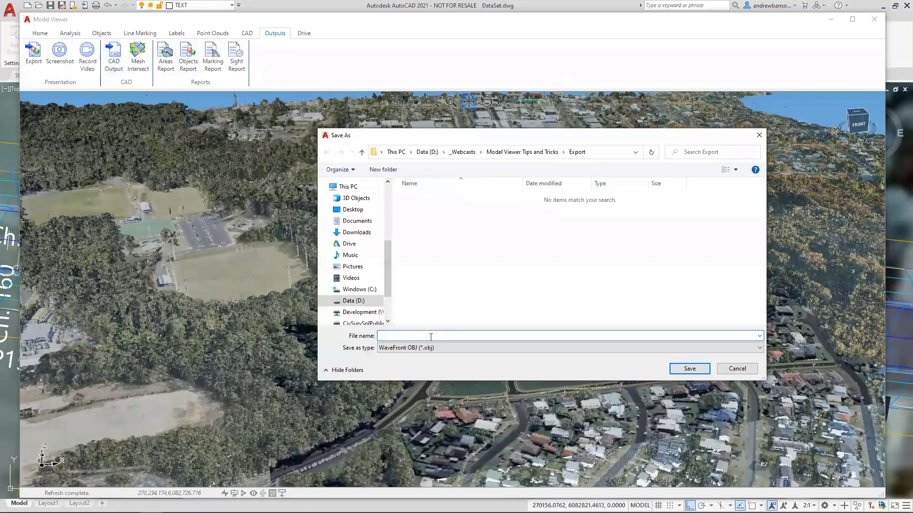
click(433, 348)
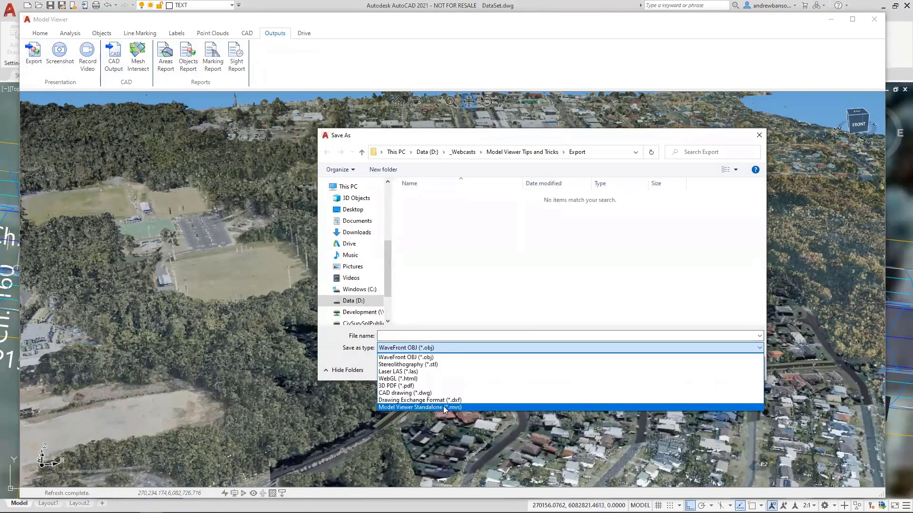
click(480, 313)
click(737, 369)
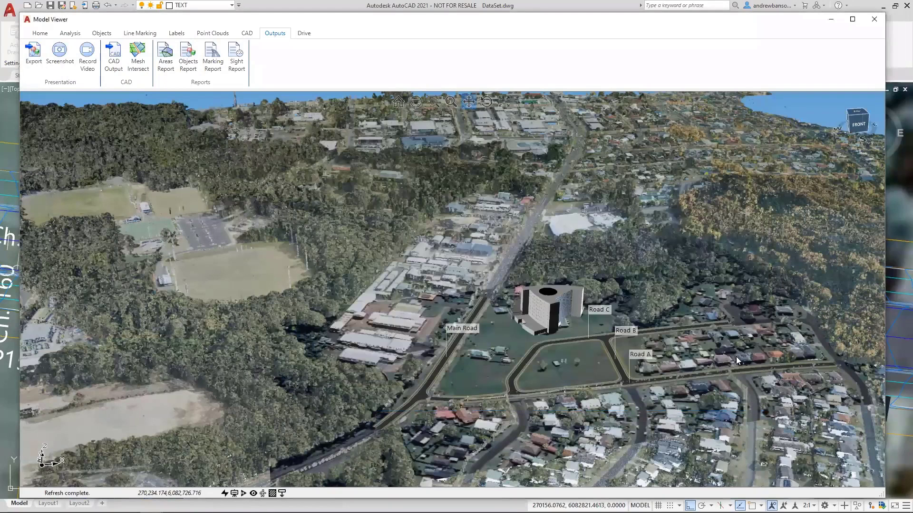
Close the Model Viewer, minimize AutoCAD, and launch Model Viewer Standalone from the desktop in a maximized window
click(873, 19)
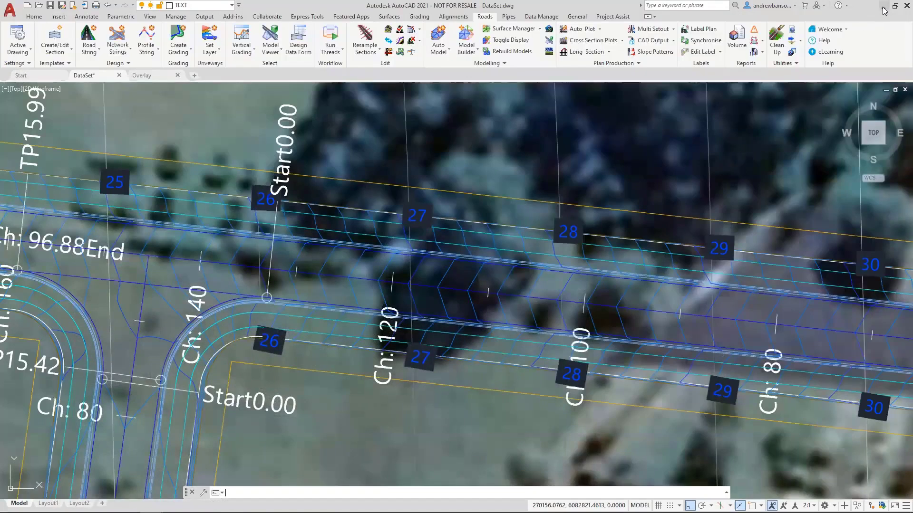
click(884, 8)
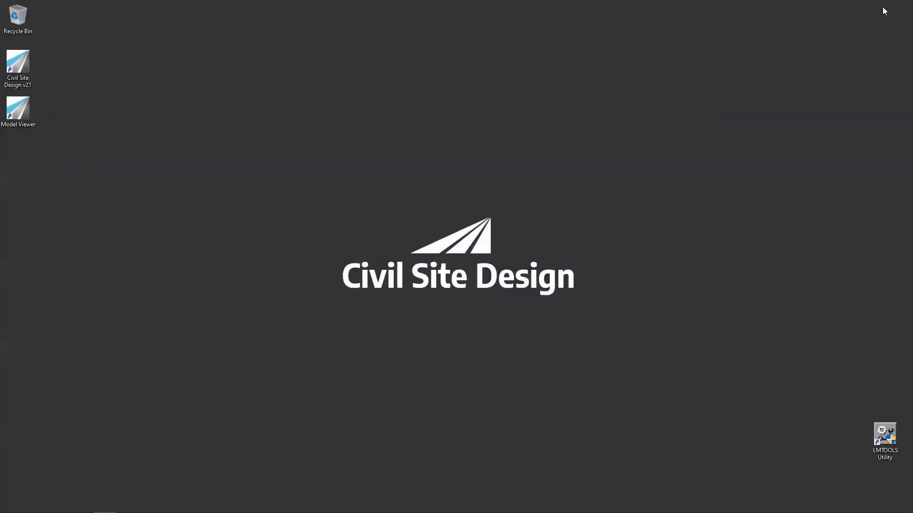
double_click(20, 117)
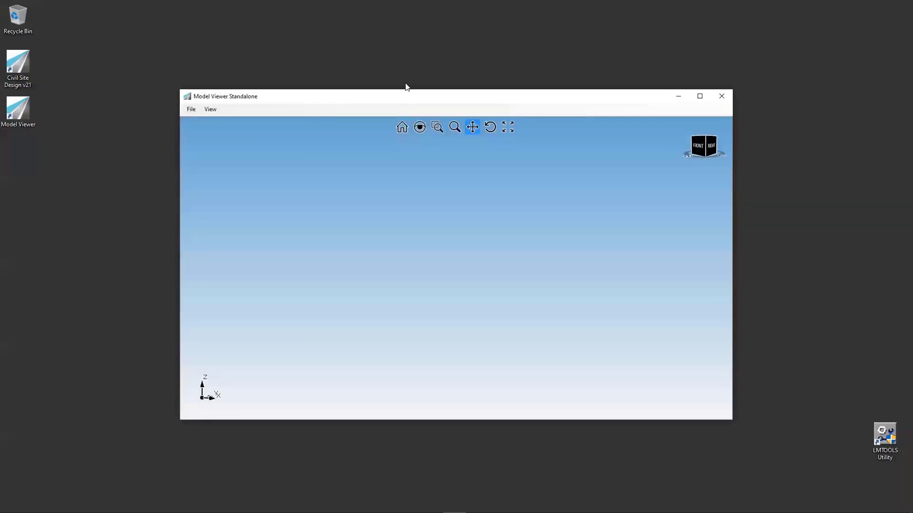
drag(410, 97, 366, 0)
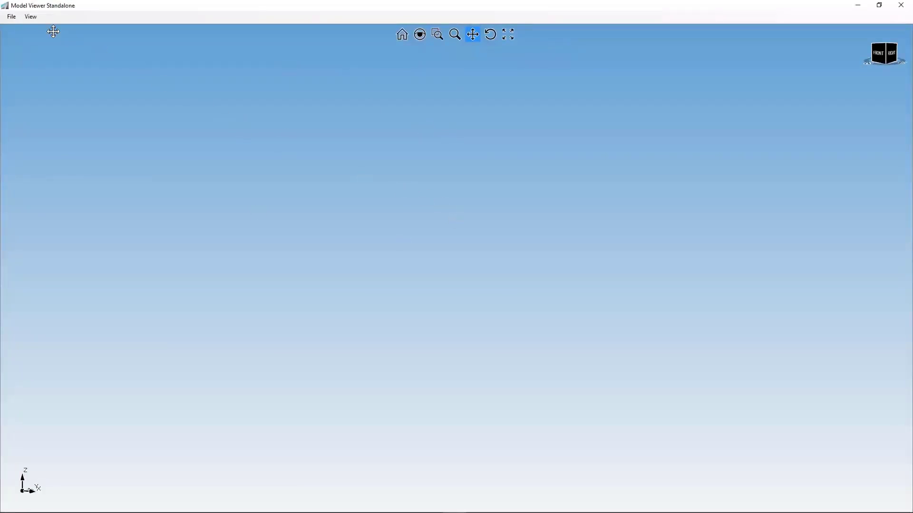
Open PointCloud.mvs from the Export folder
click(11, 18)
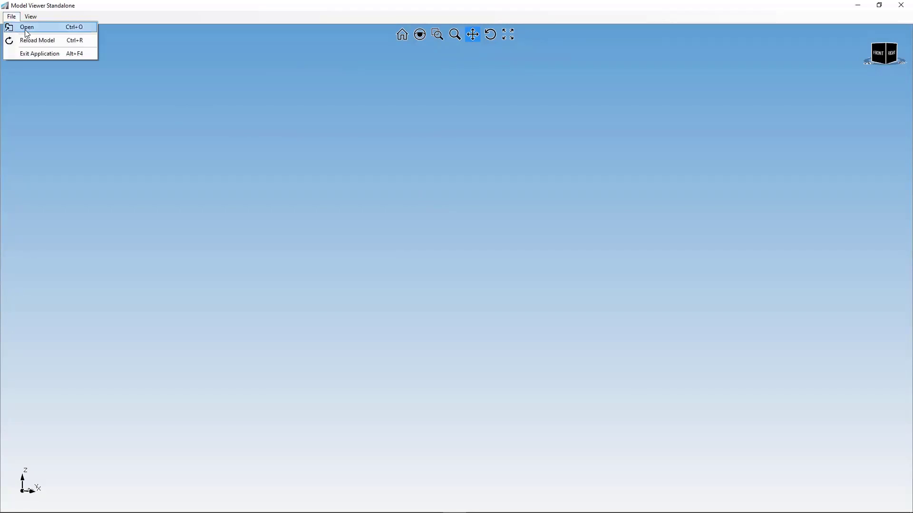
click(27, 28)
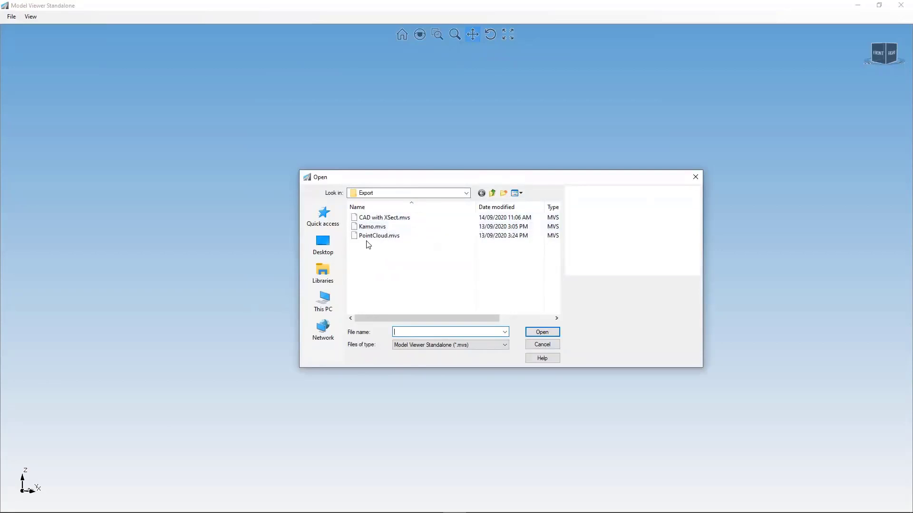
click(372, 236)
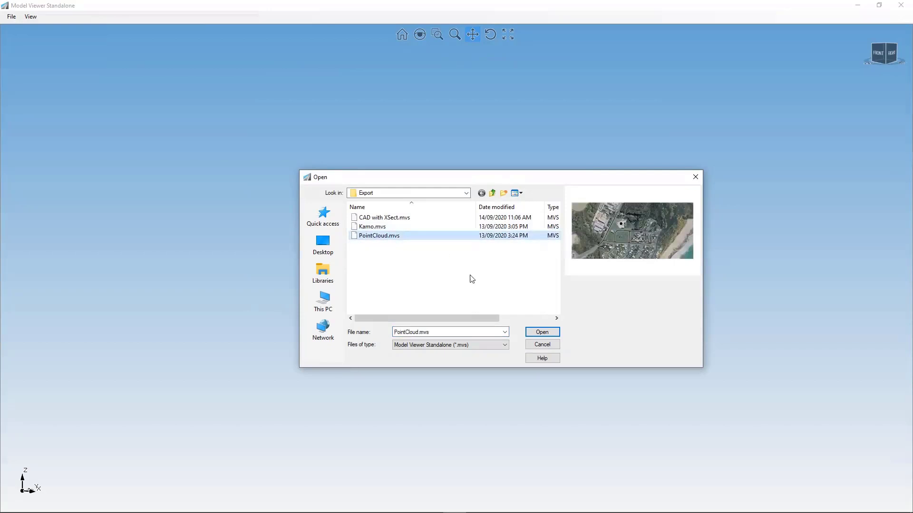
click(547, 334)
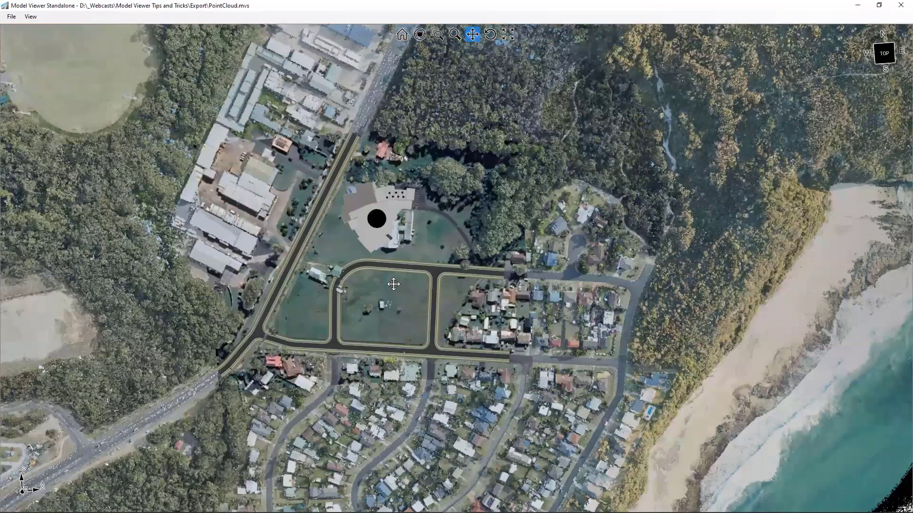
Examine the point cloud model around the building, road network and coastline from several angles and distances
middle_drag(394, 284, 143, 297)
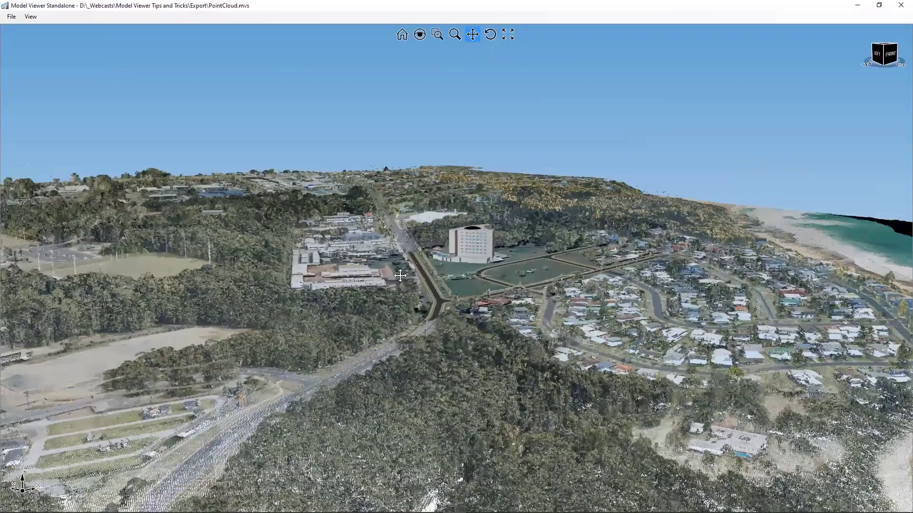
scroll(399, 276, up, 2)
scroll(449, 272, up, 5)
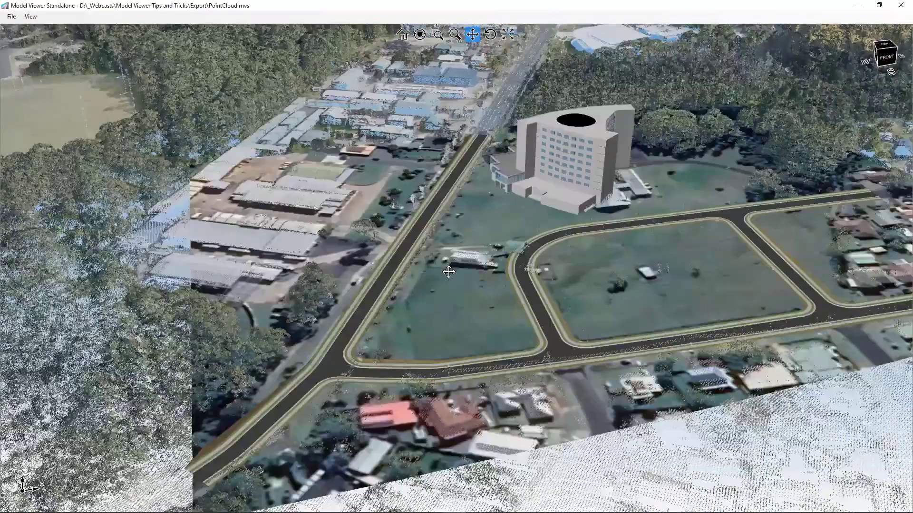
scroll(449, 272, down, 10)
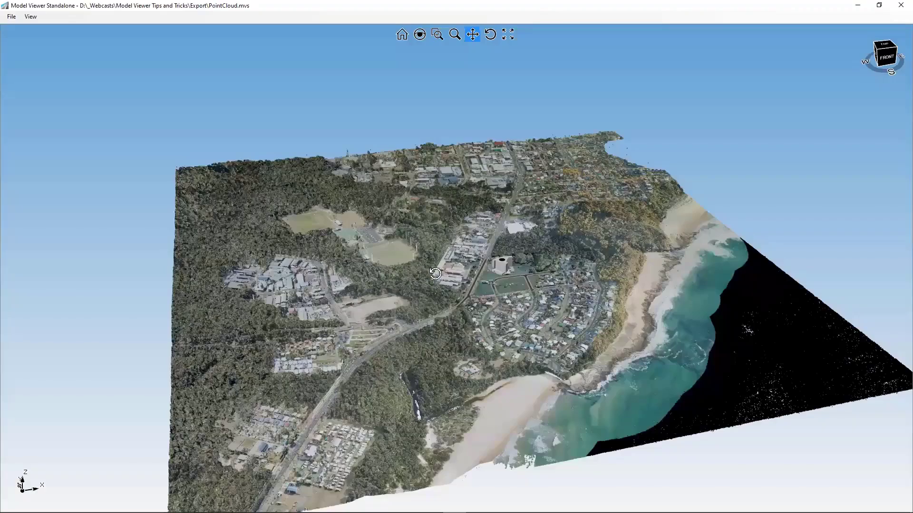
scroll(459, 275, up, 10)
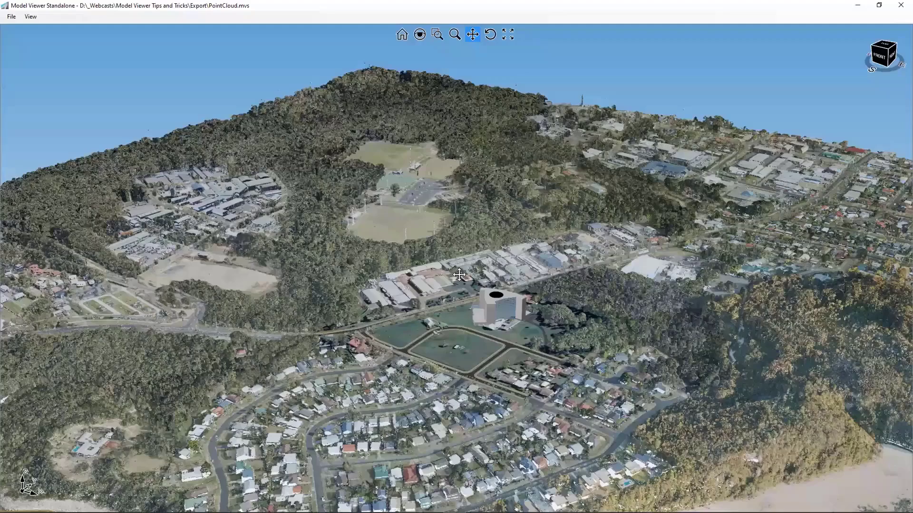
middle_drag(459, 275, 443, 271)
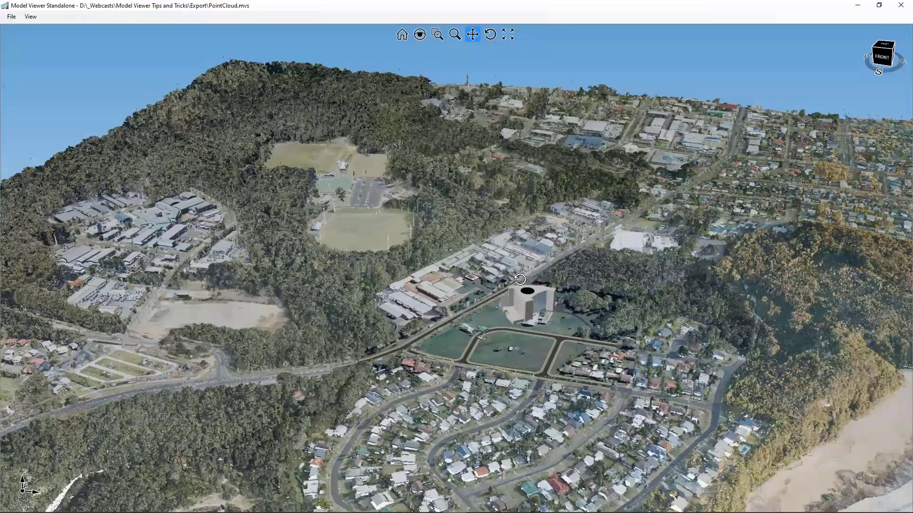
middle_drag(501, 277, 390, 275)
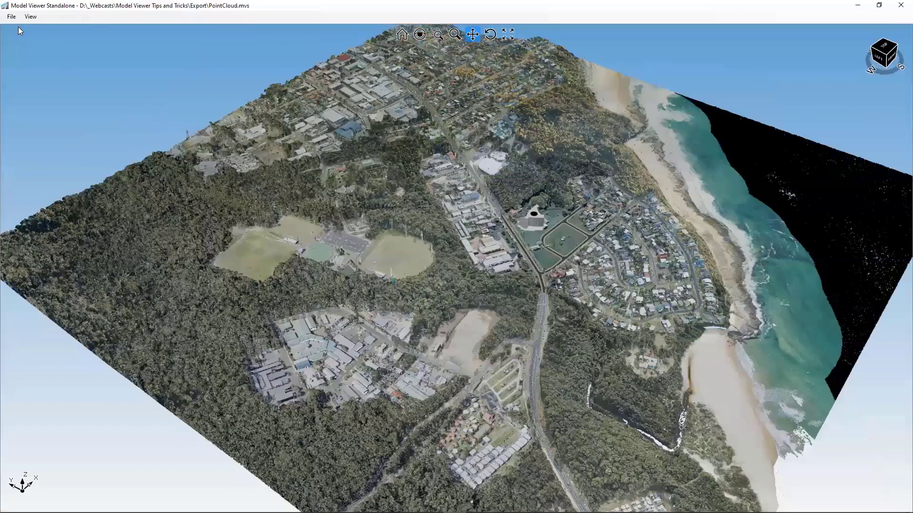
Open Kamo.mvs from the Export folder and view its path and surrounding terrain from further back
click(12, 16)
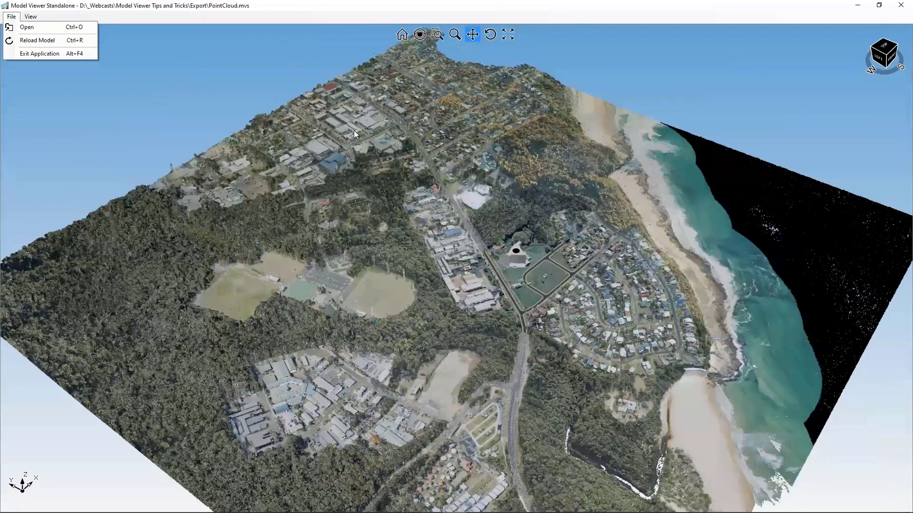
key(Down)
click(392, 229)
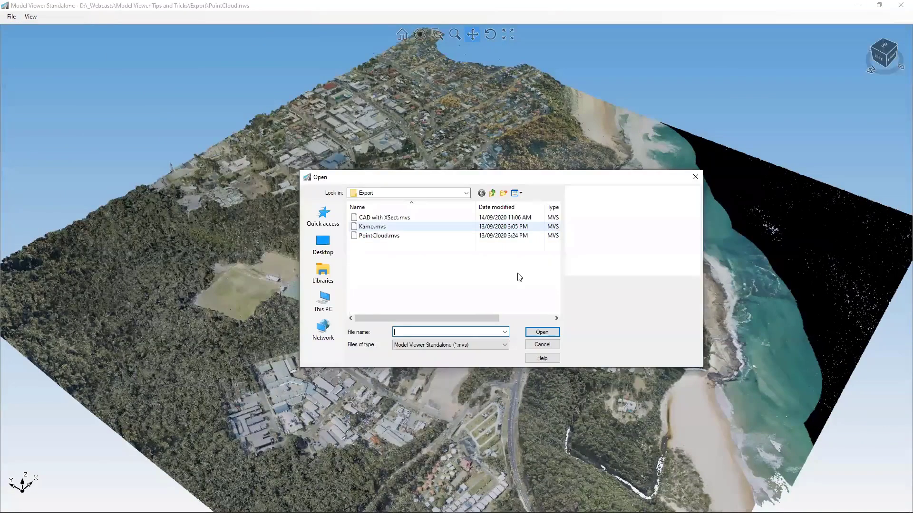
click(542, 332)
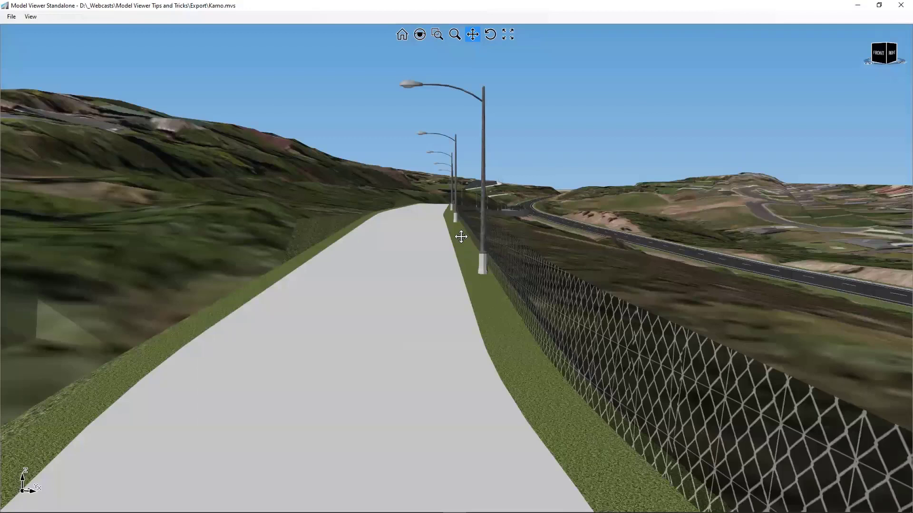
scroll(457, 241, down, 1)
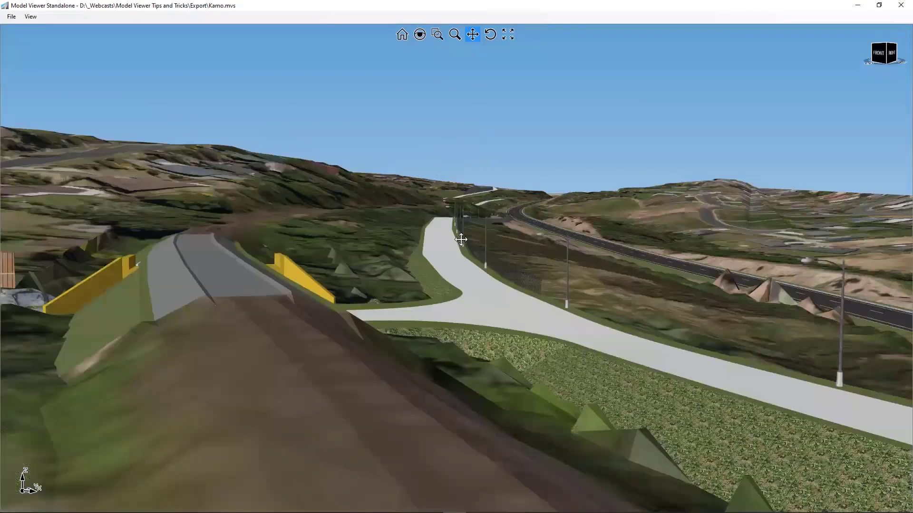
Examine the path junction, the underpass and the truss bridge with its piers from several angles and distances
scroll(459, 240, down, 1)
middle_drag(440, 252, 470, 252)
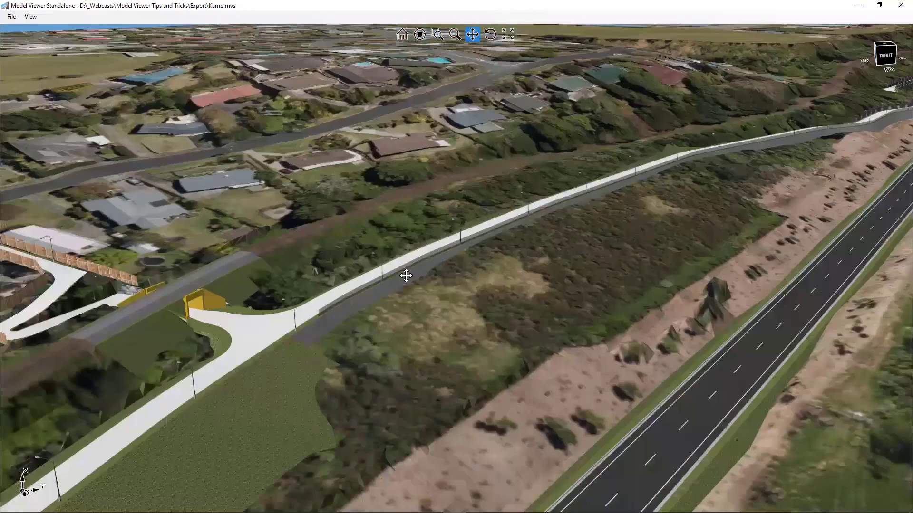
drag(406, 275, 605, 233)
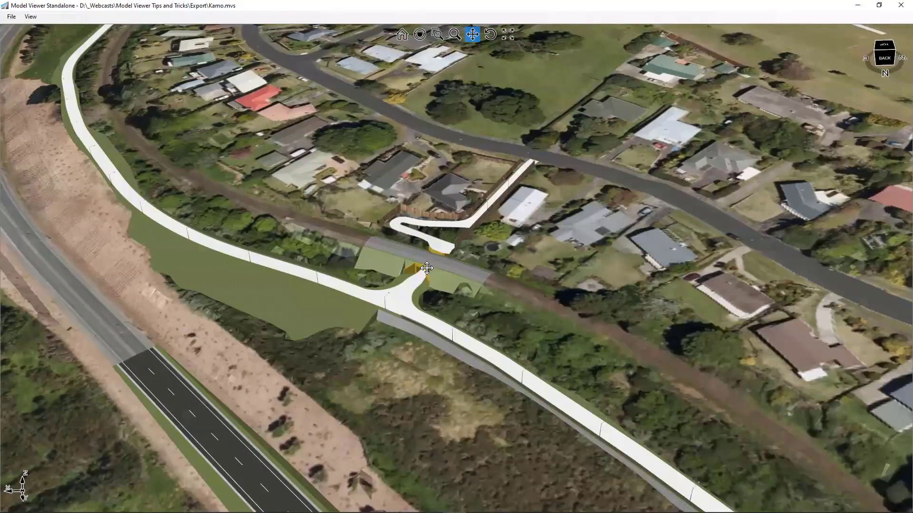
scroll(348, 279, up, 2)
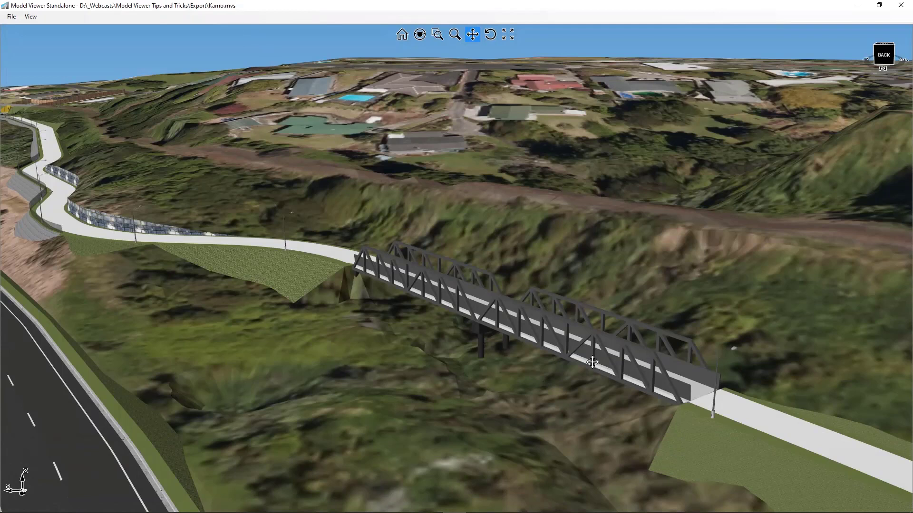
scroll(592, 363, up, 2)
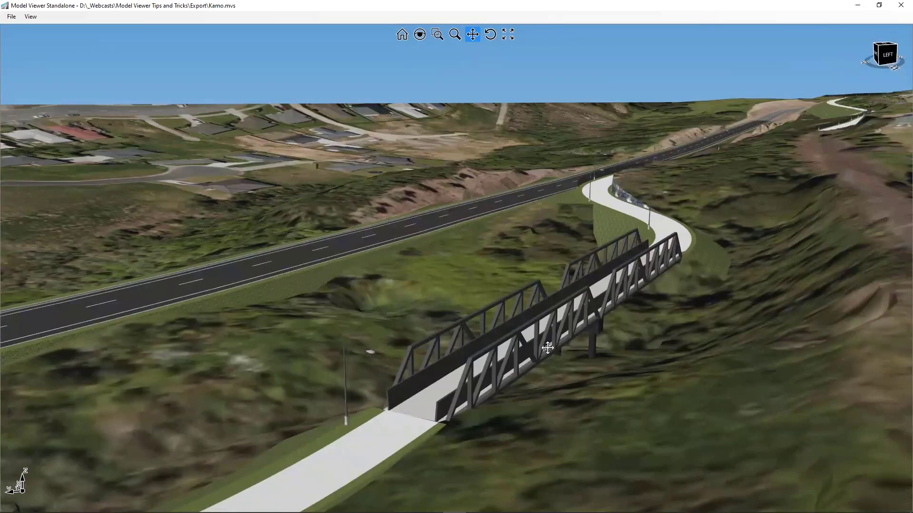
scroll(584, 349, up, 3)
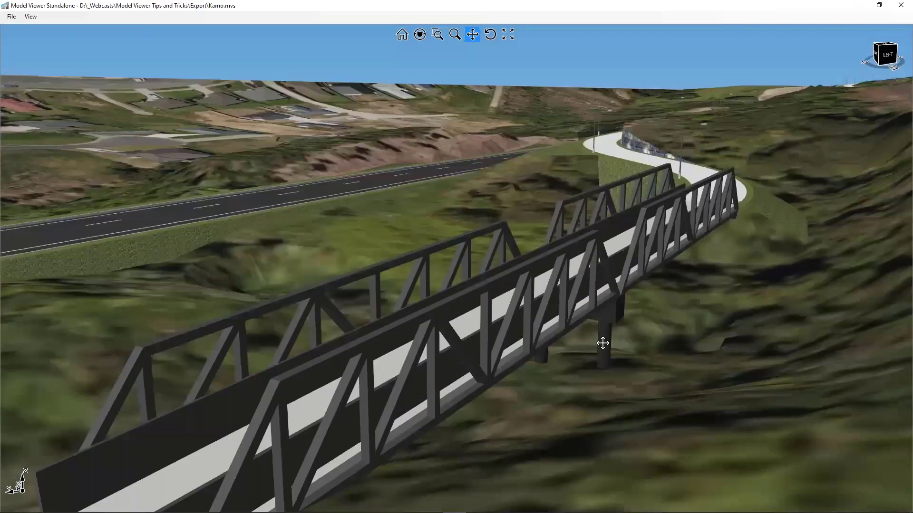
scroll(604, 350, up, 2)
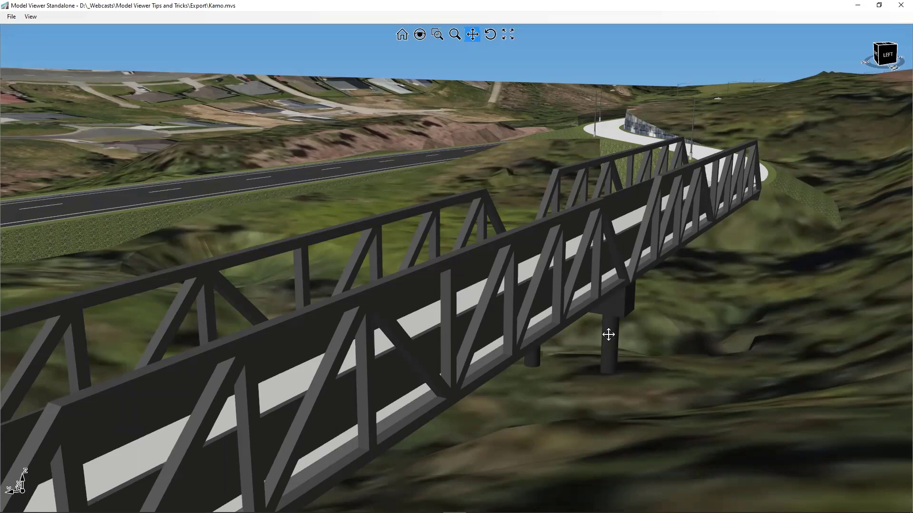
scroll(609, 334, down, 5)
Switch to the Model Viewer in AutoCAD, show the Material Group Editor, and close it without making changes
drag(403, 6, 361, 284)
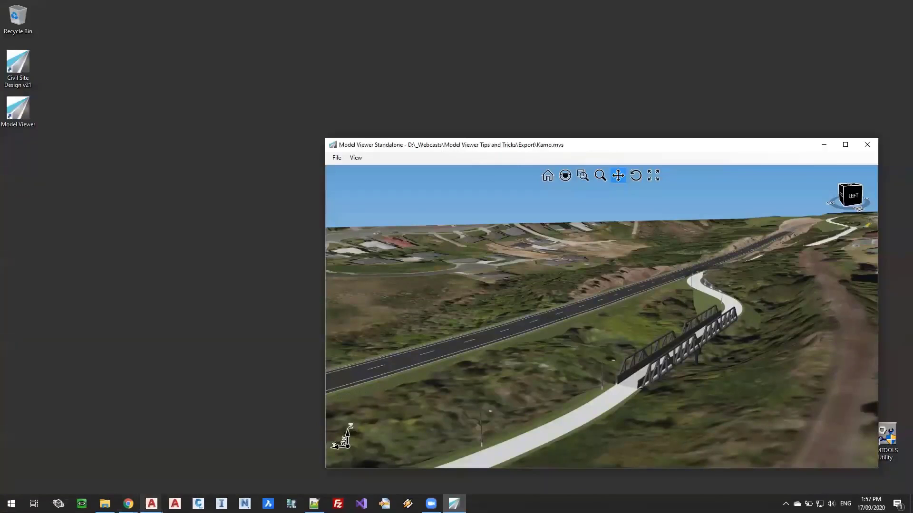
mouse_move(152, 503)
click(100, 461)
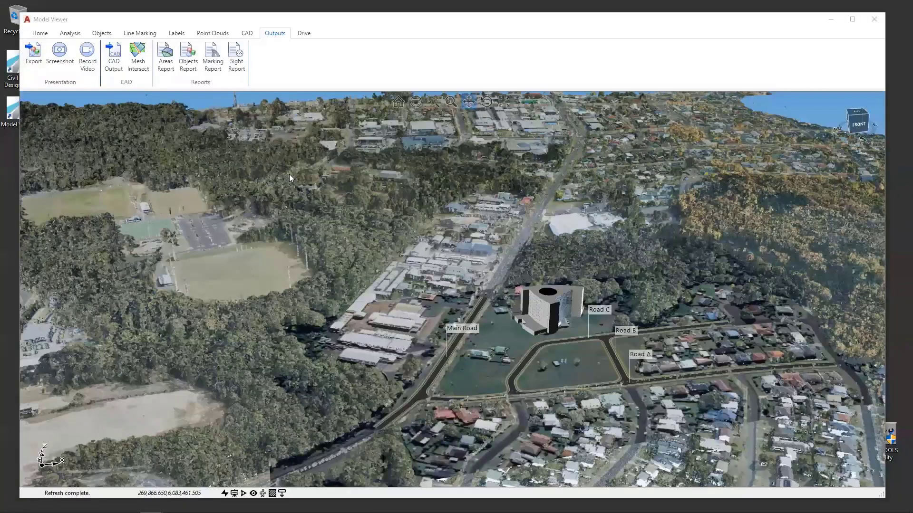
click(40, 33)
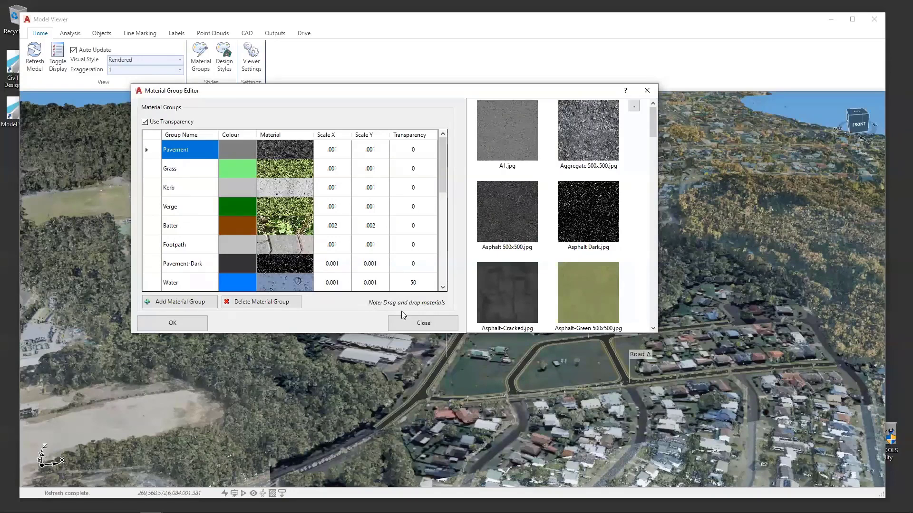
click(428, 324)
Minimize the Model Viewer in AutoCAD and bring Model Viewer Standalone back as a maximized window
click(832, 21)
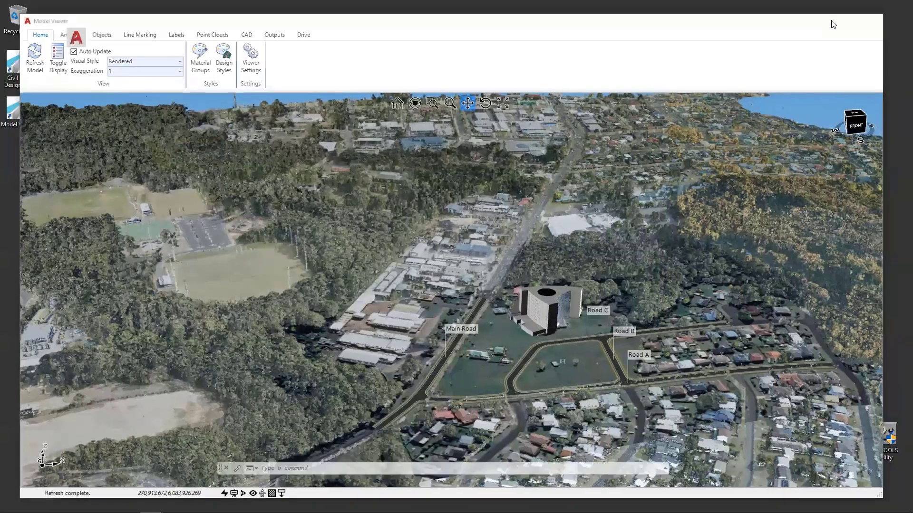
click(839, 157)
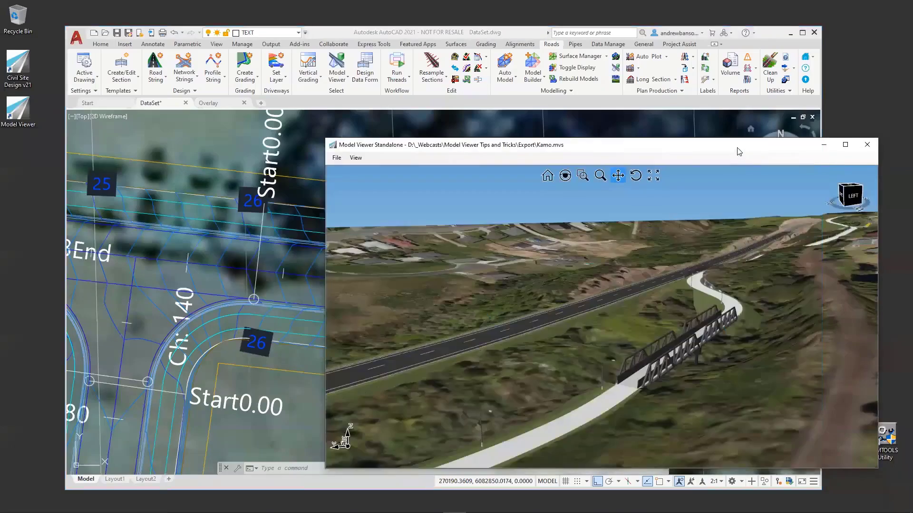
double_click(738, 151)
Examine the truss bridge from further away, then the yellow underpass portals and the ramp behind them at close range
drag(548, 315, 570, 332)
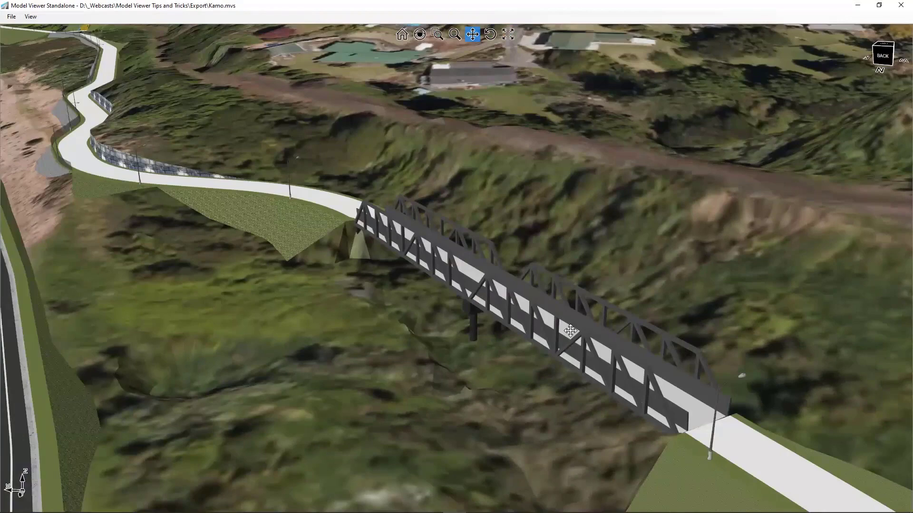
scroll(570, 331, down, 5)
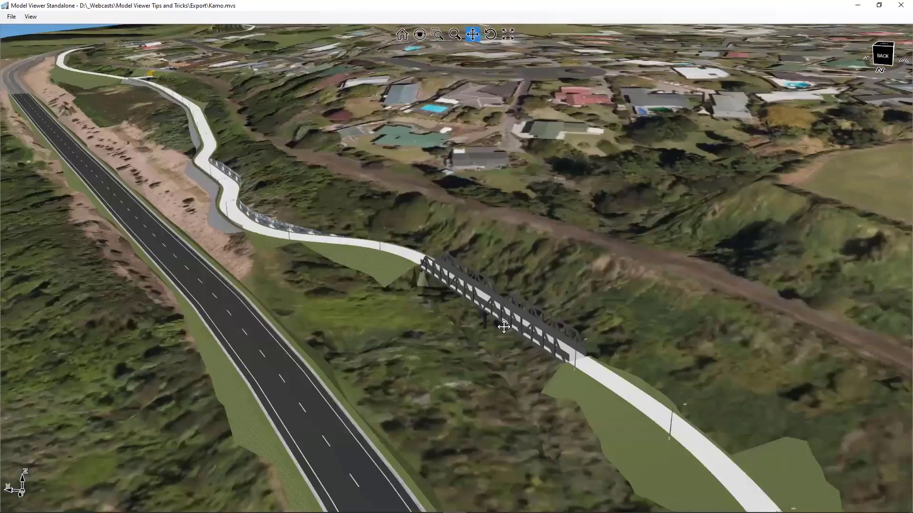
scroll(464, 320, down, 6)
drag(464, 320, 618, 416)
middle_drag(308, 219, 219, 207)
drag(218, 207, 321, 273)
scroll(347, 264, up, 10)
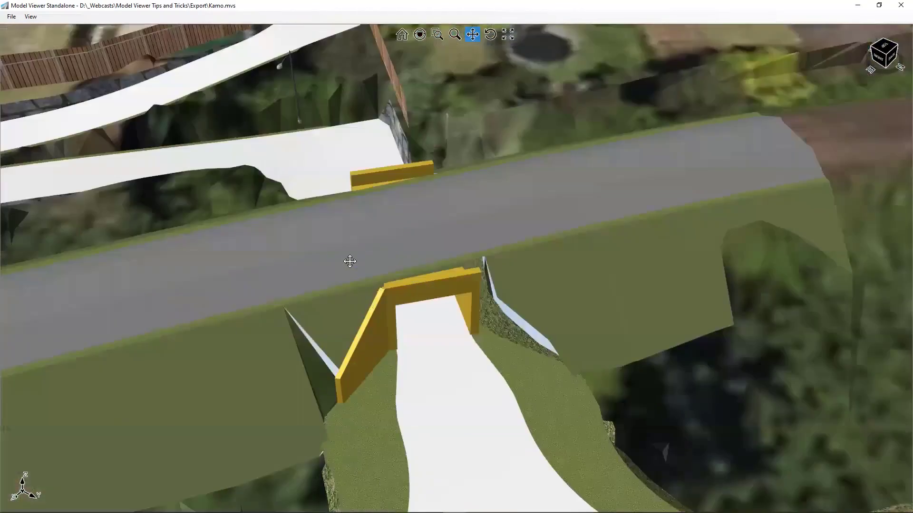
middle_drag(348, 261, 327, 235)
scroll(369, 268, down, 5)
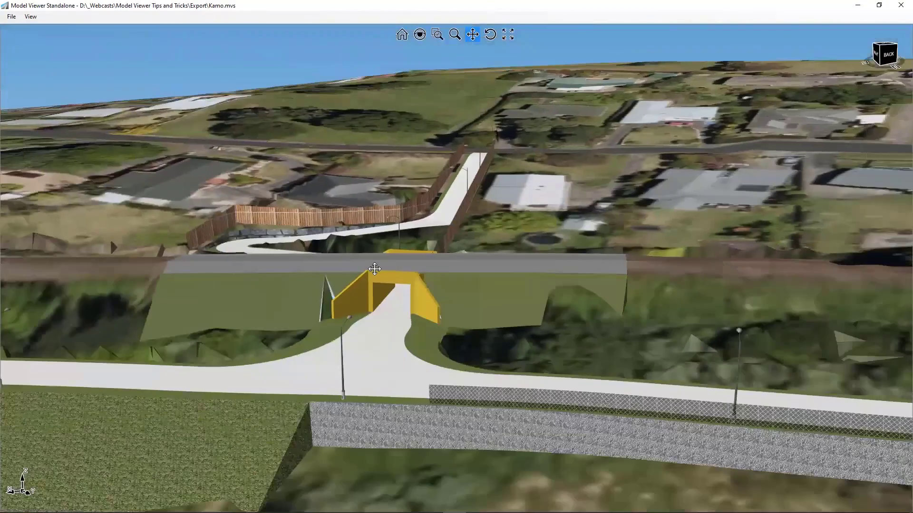
middle_drag(401, 344, 438, 316)
scroll(556, 341, up, 6)
scroll(544, 317, up, 3)
scroll(540, 316, down, 8)
scroll(438, 314, down, 6)
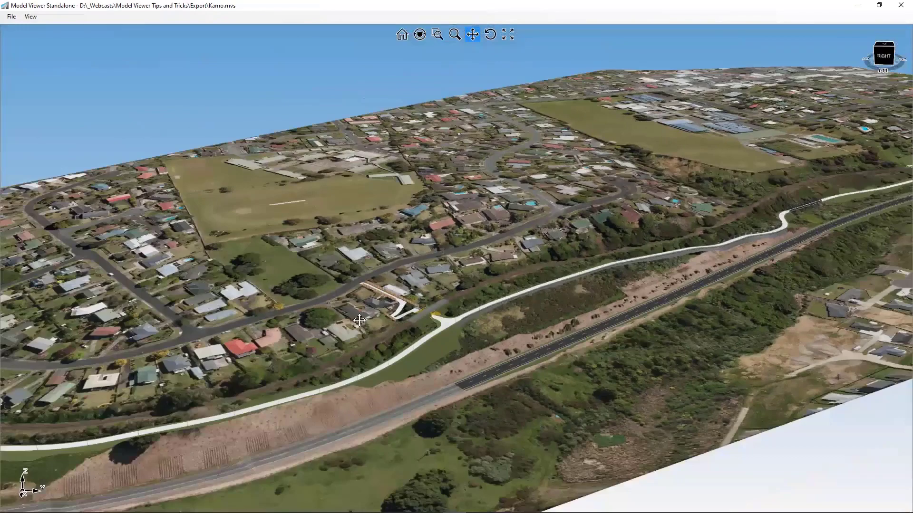
Examine the whole path alongside the highway from above, including its fenced section beside the residential street
middle_drag(359, 320, 497, 306)
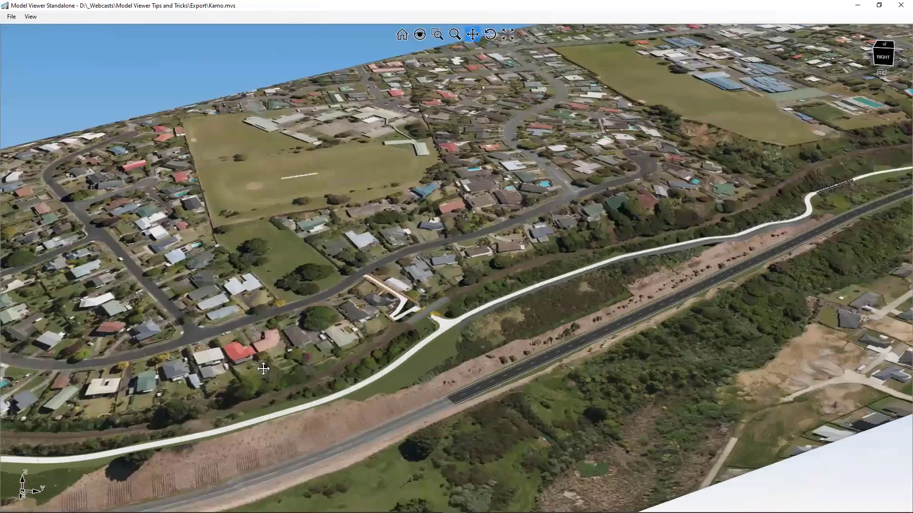
middle_drag(263, 368, 438, 357)
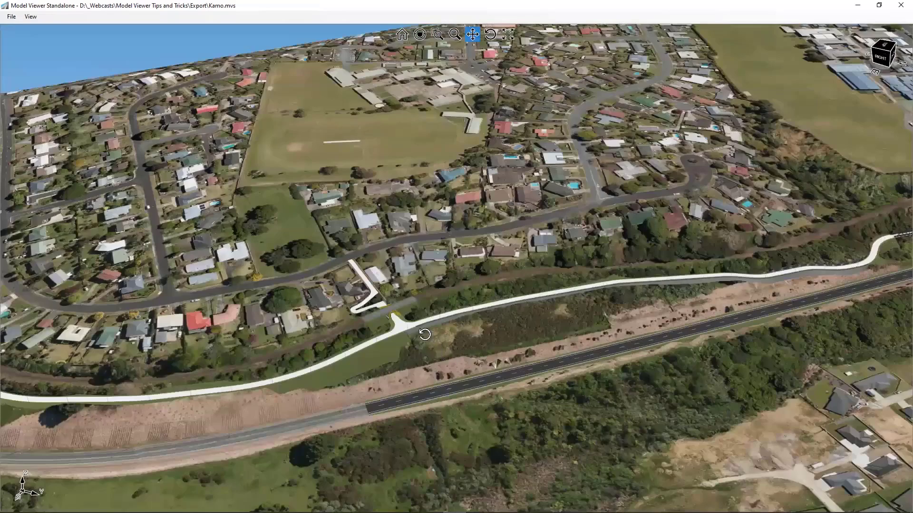
drag(796, 446, 672, 455)
middle_drag(560, 373, 594, 381)
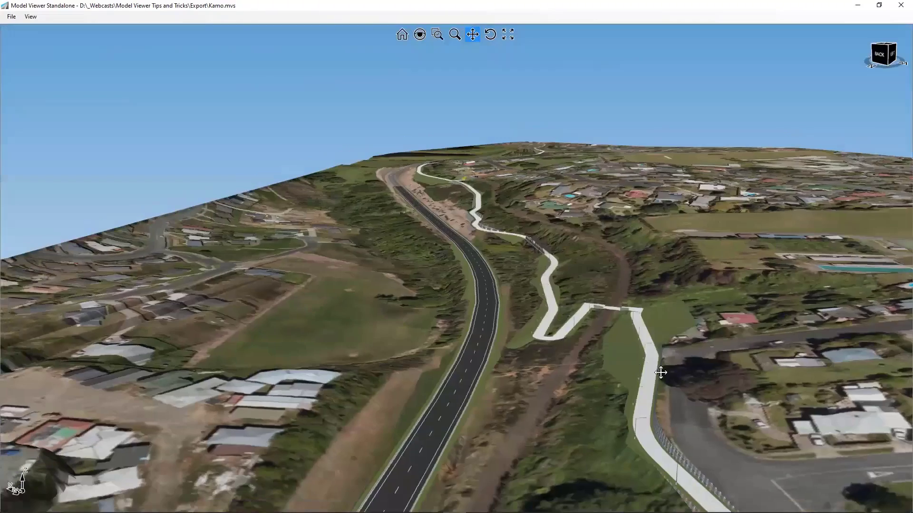
drag(484, 338, 407, 315)
drag(608, 321, 452, 309)
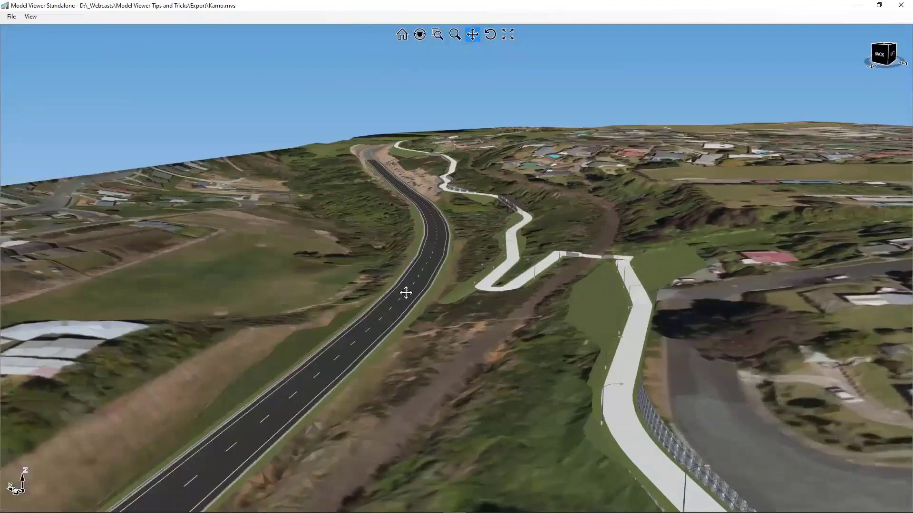
scroll(458, 351, up, 4)
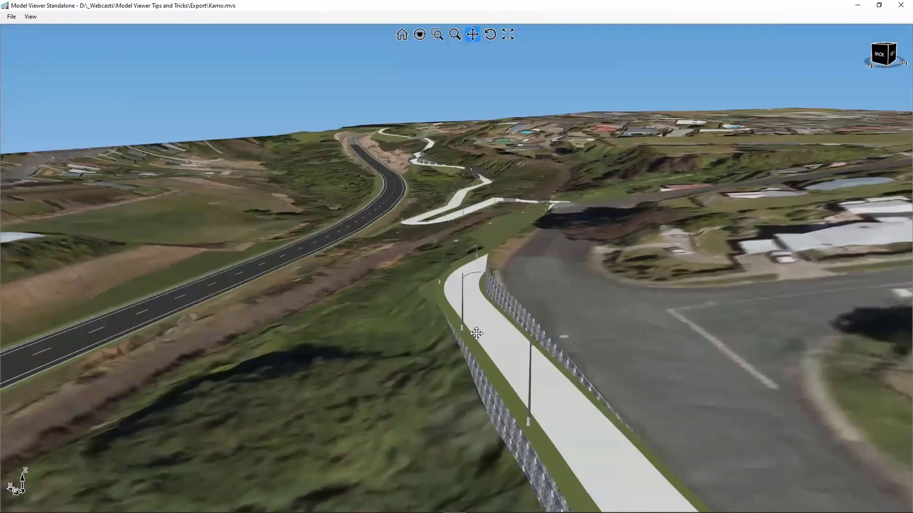
middle_drag(477, 334, 476, 334)
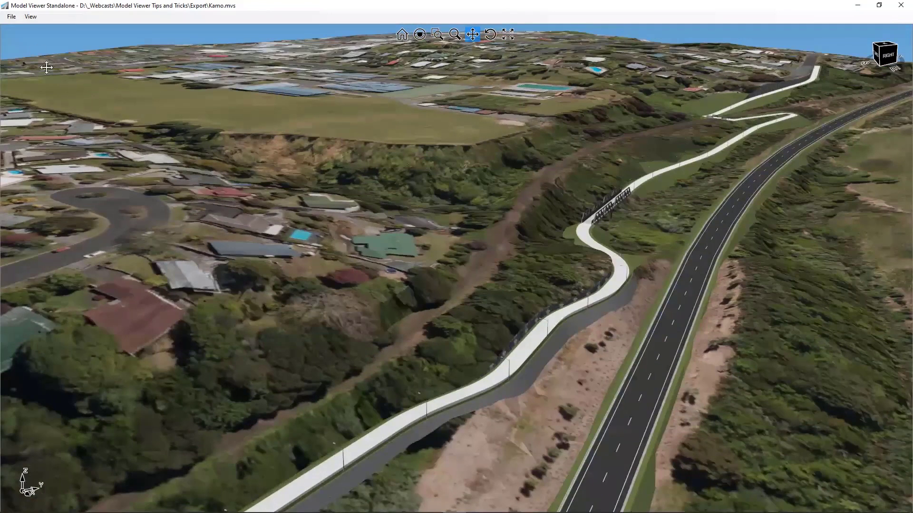
Open CAD with XSect.mvs from the Export folder
click(11, 17)
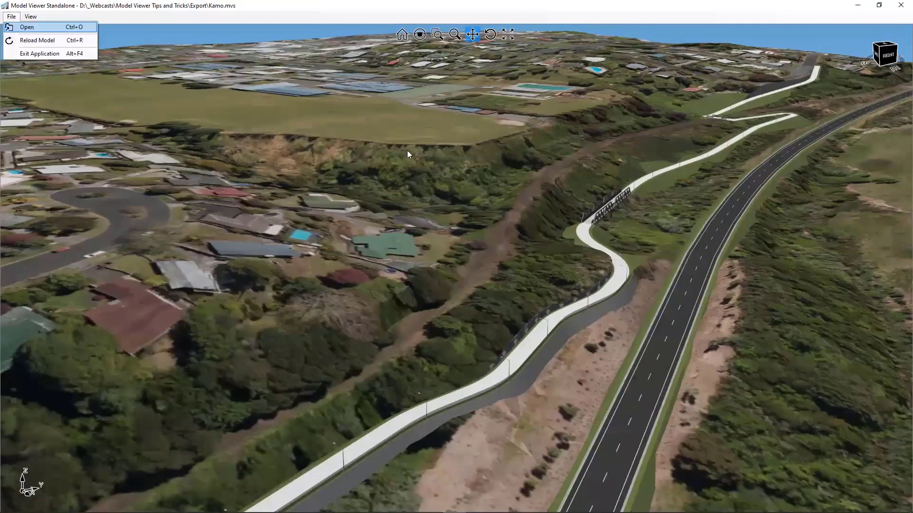
click(23, 32)
click(392, 218)
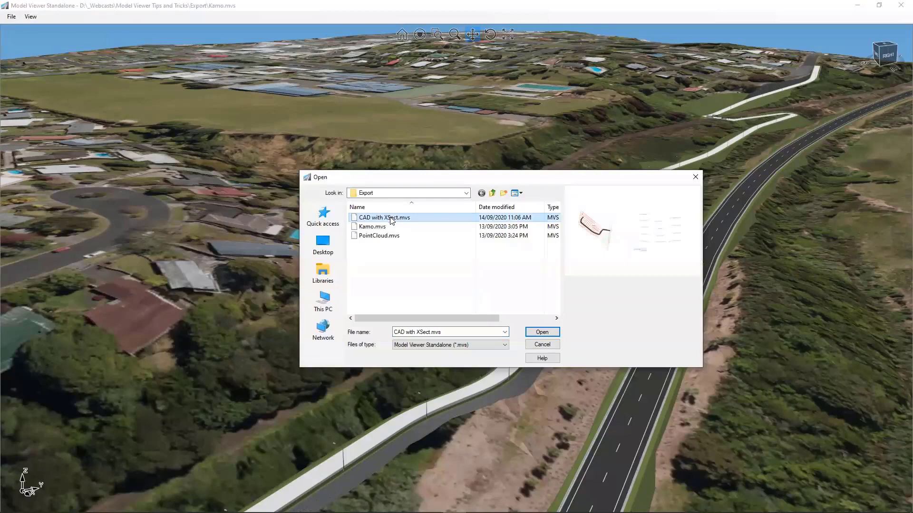
click(540, 333)
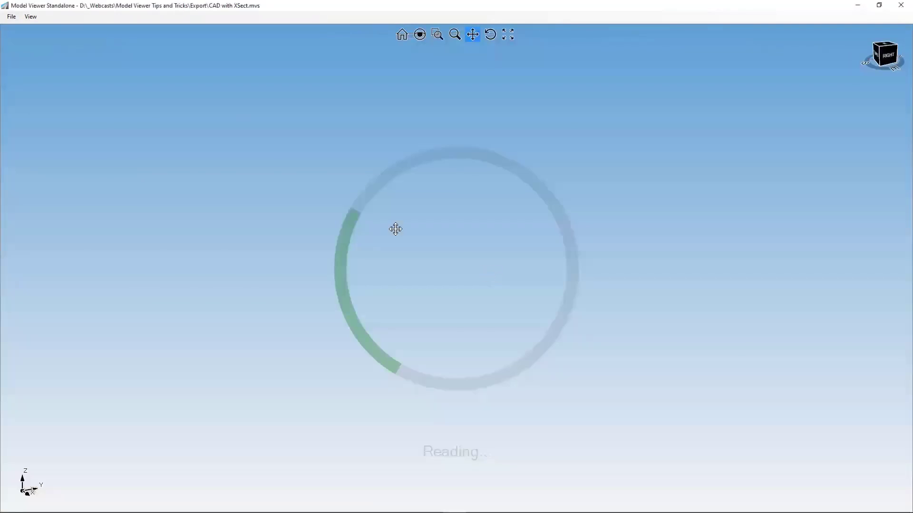
Change the view's background from the standard one to black
click(30, 17)
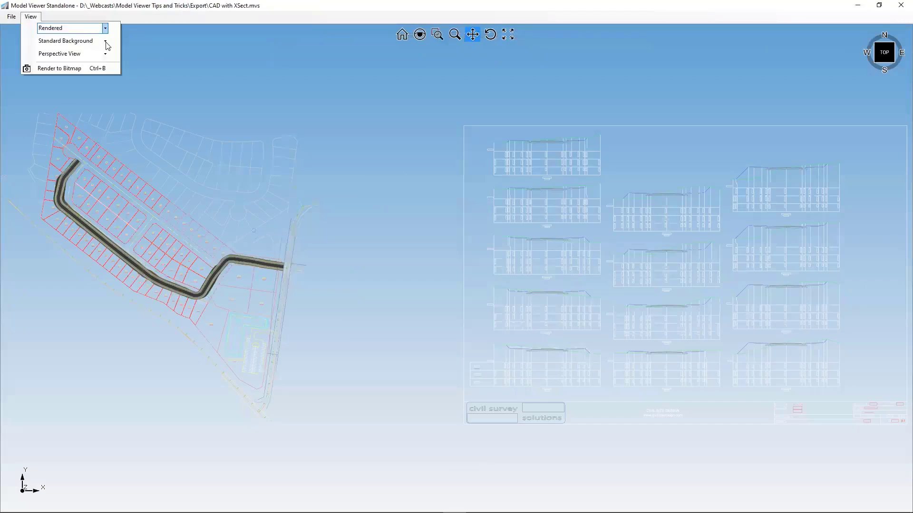
click(105, 40)
click(62, 58)
Examine the Road 1 cross sections on the drawing sheet closely enough to read their levels and offsets
mouse_move(460, 245)
mouse_down()
mouse_move(448, 251)
mouse_move(472, 268)
mouse_up()
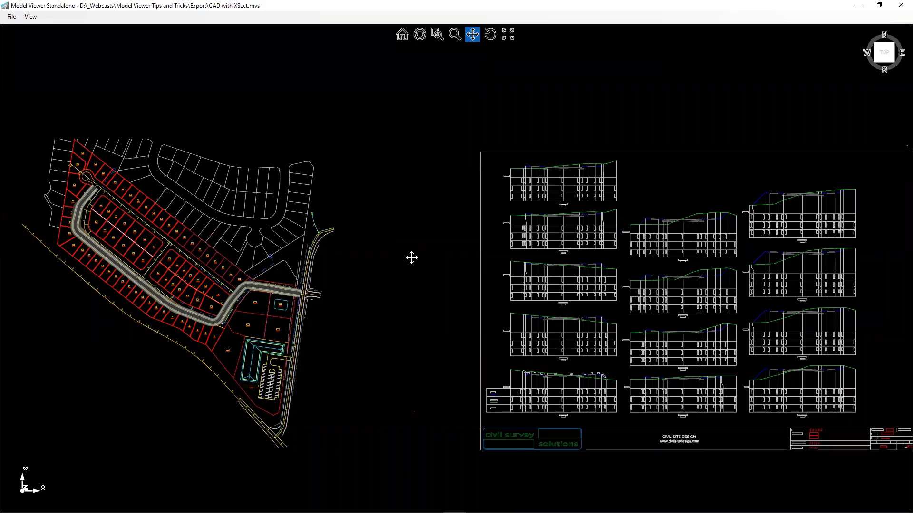
drag(470, 281, 420, 284)
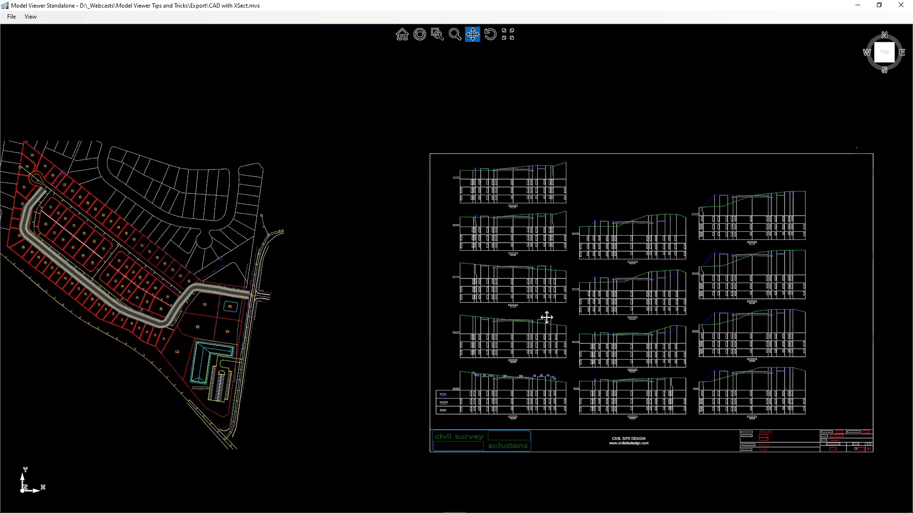
scroll(547, 318, up, 3)
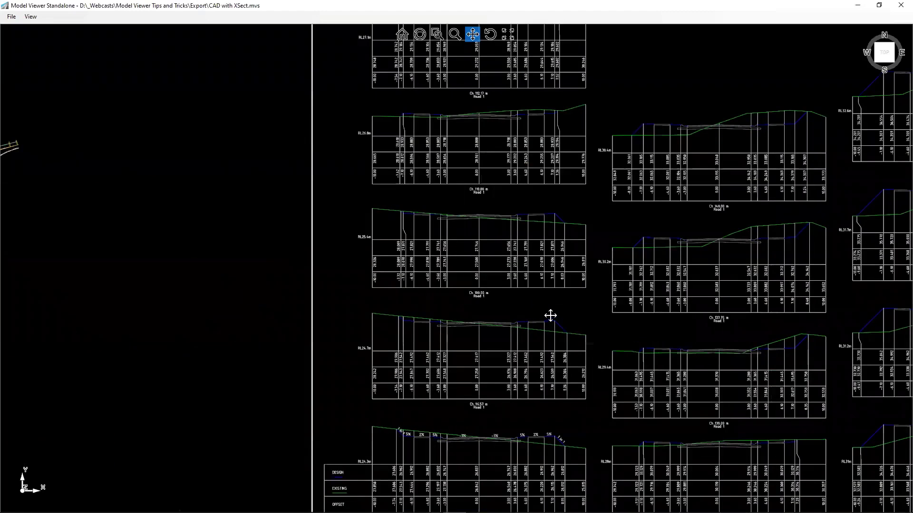
mouse_move(550, 316)
mouse_down()
mouse_move(459, 291)
mouse_move(448, 318)
mouse_move(458, 393)
mouse_up()
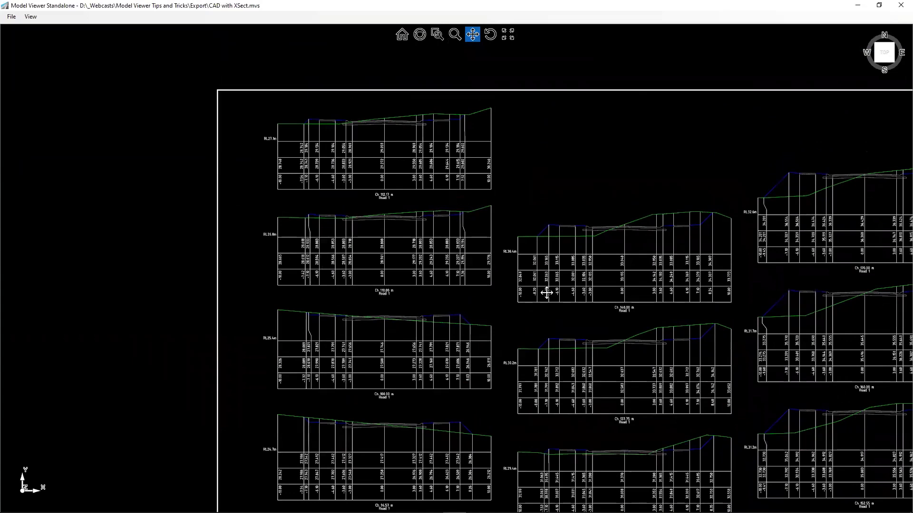
scroll(379, 218, up, 3)
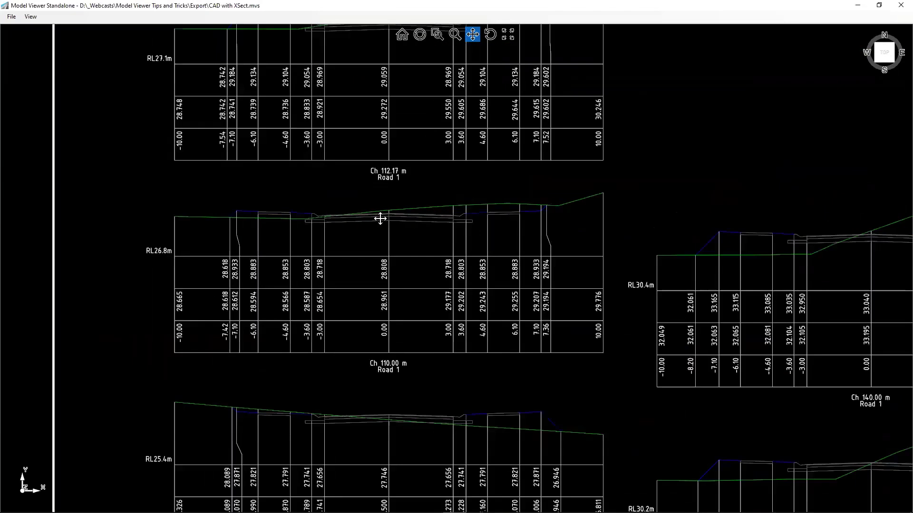
scroll(383, 228, down, 2)
drag(400, 292, 480, 177)
scroll(468, 277, up, 2)
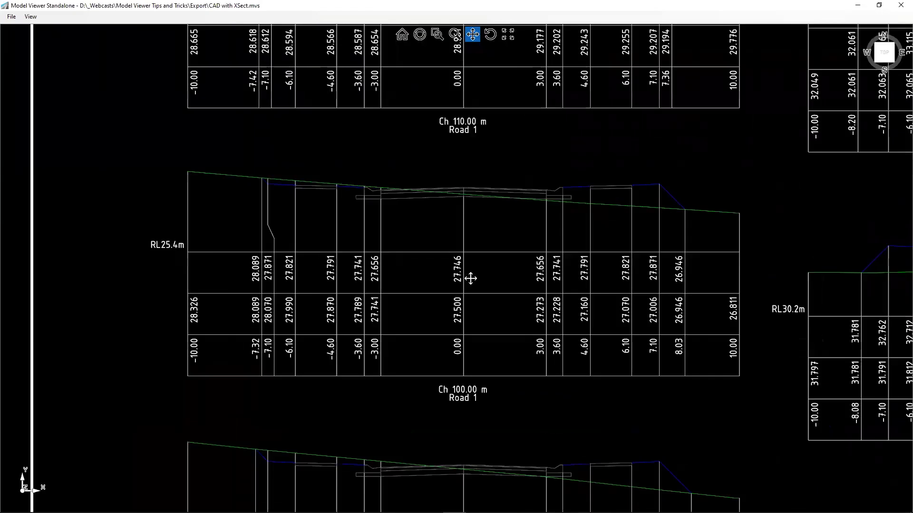
scroll(469, 277, down, 3)
scroll(547, 314, down, 2)
scroll(499, 313, up, 3)
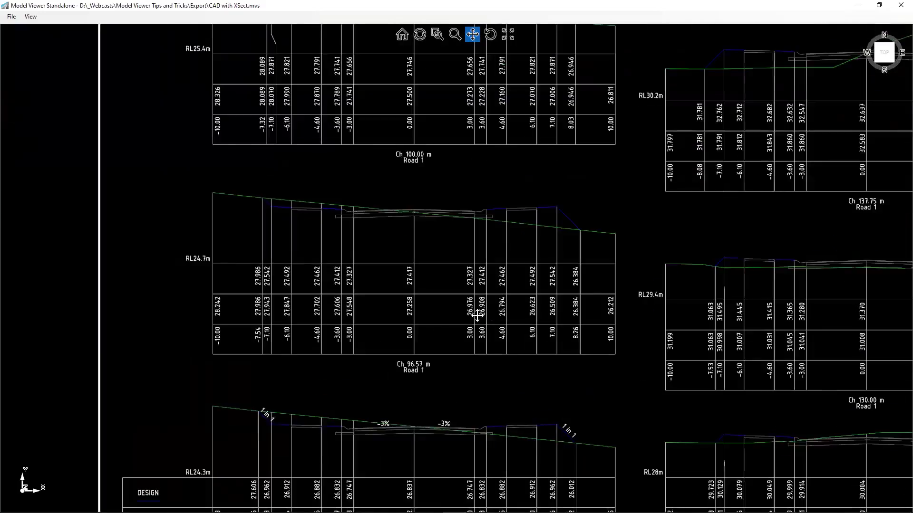
Examine the subdivision plan with its numbered lots and the modelled road
scroll(475, 318, down, 5)
drag(470, 325, 516, 327)
scroll(338, 273, up, 3)
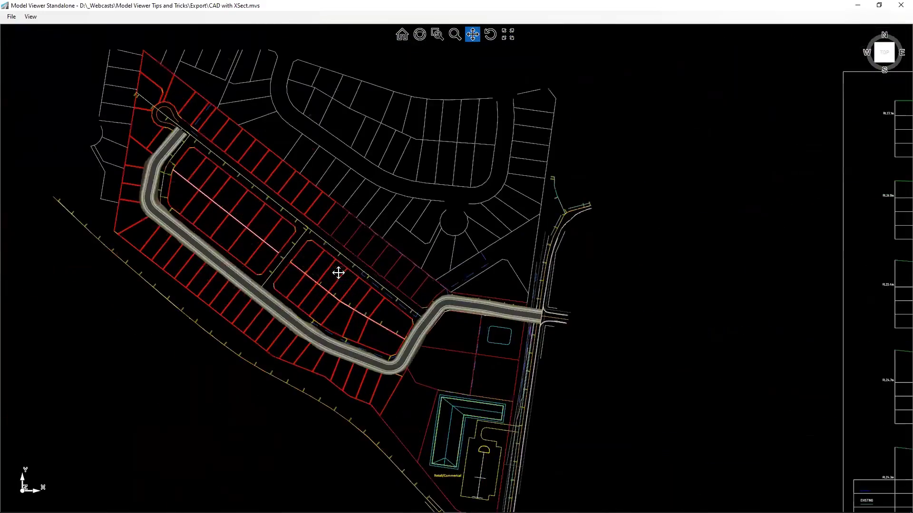
mouse_move(339, 272)
mouse_down()
mouse_move(363, 279)
mouse_move(414, 324)
mouse_up()
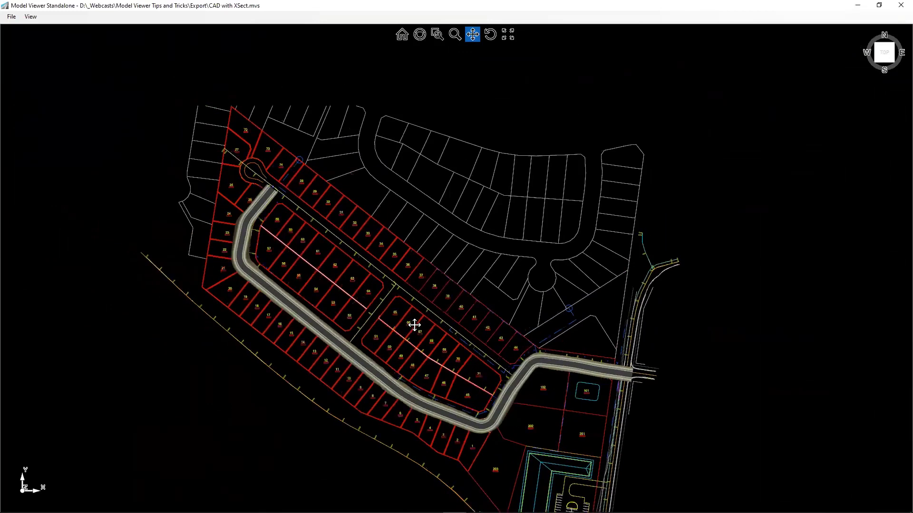
Switch the view's projection from perspective to orthographic
scroll(414, 323, up, 1)
click(31, 16)
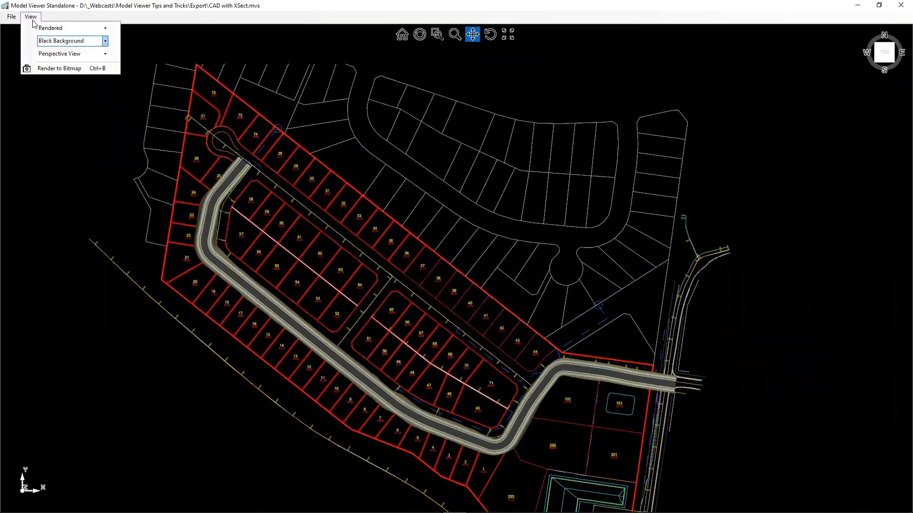
click(105, 53)
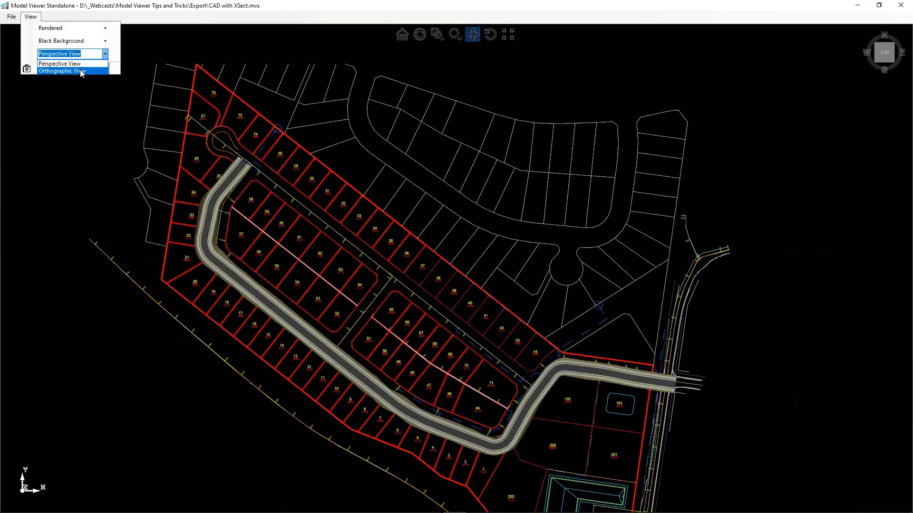
click(62, 67)
drag(214, 210, 220, 215)
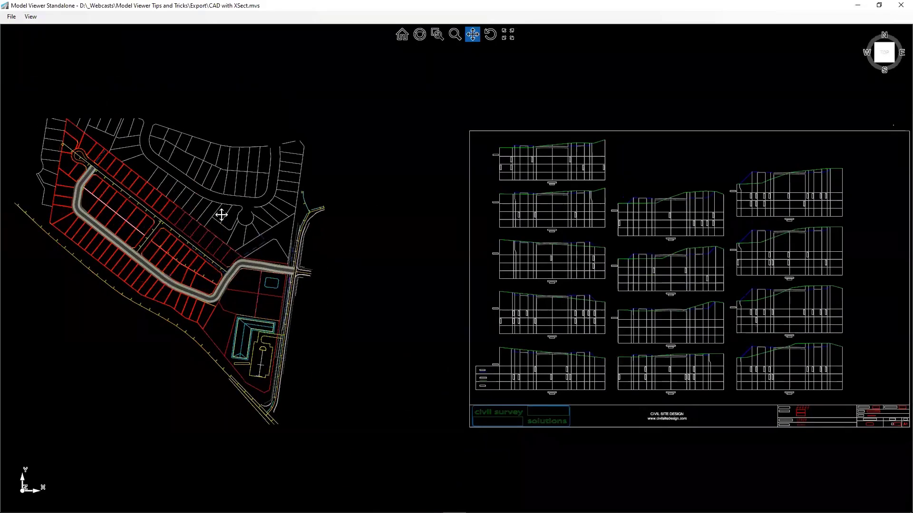
Examine the subdivision plan from above, down to the lot numbers and areas around the road bend near lots 44, 71 and 102
drag(204, 175, 269, 208)
scroll(548, 402, up, 2)
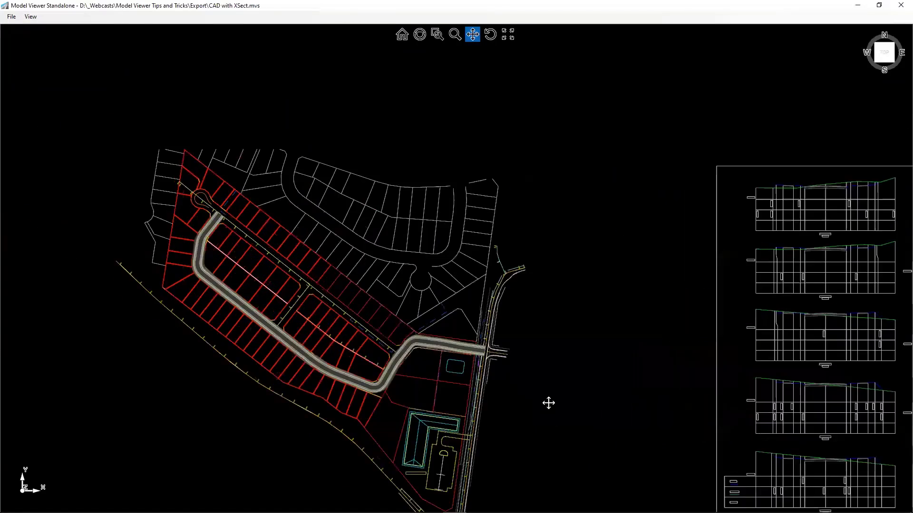
scroll(413, 325, up, 5)
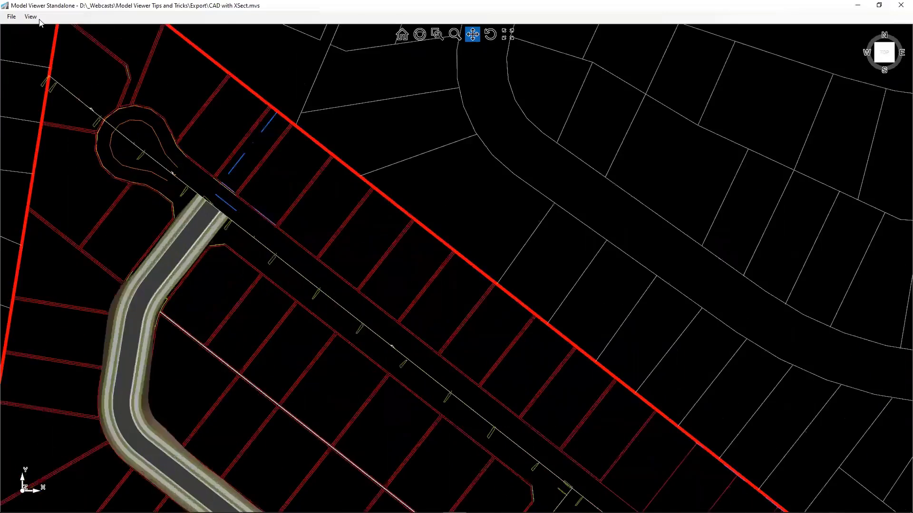
scroll(104, 52, down, 5)
scroll(322, 217, up, 4)
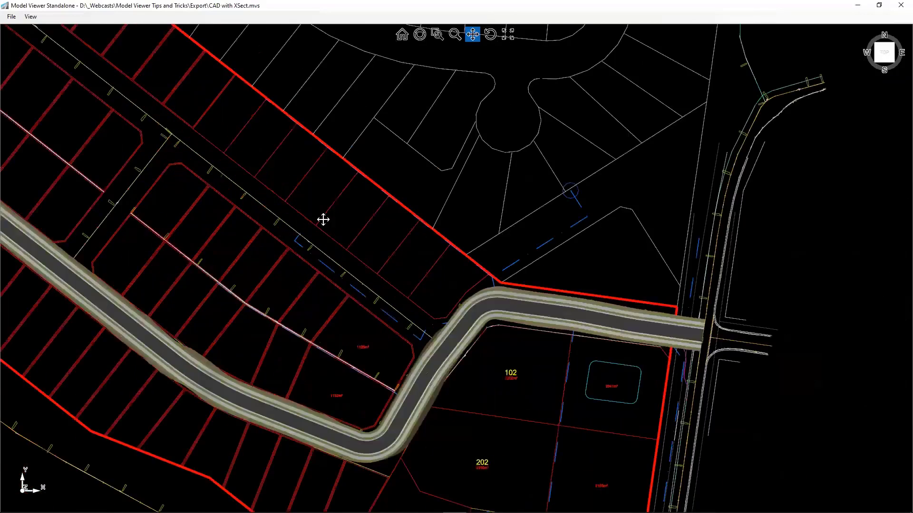
scroll(251, 251, up, 2)
scroll(179, 263, up, 4)
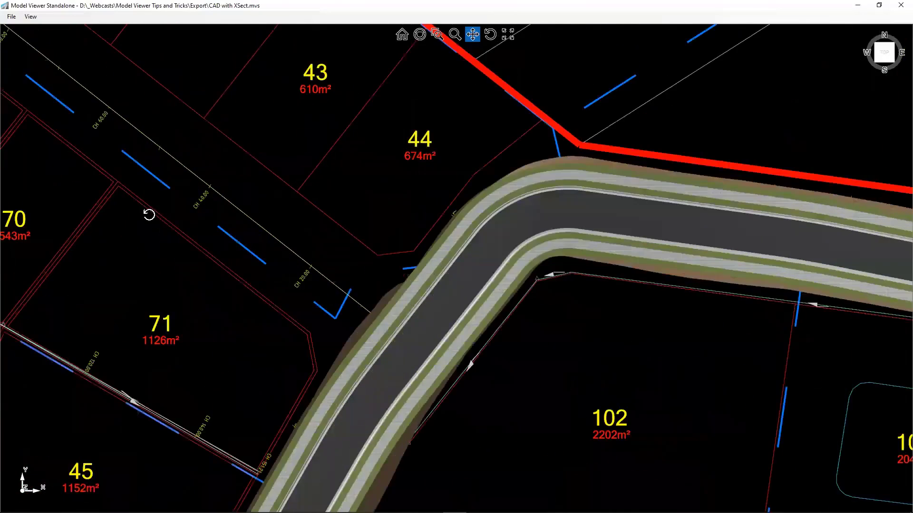
scroll(204, 287, down, 5)
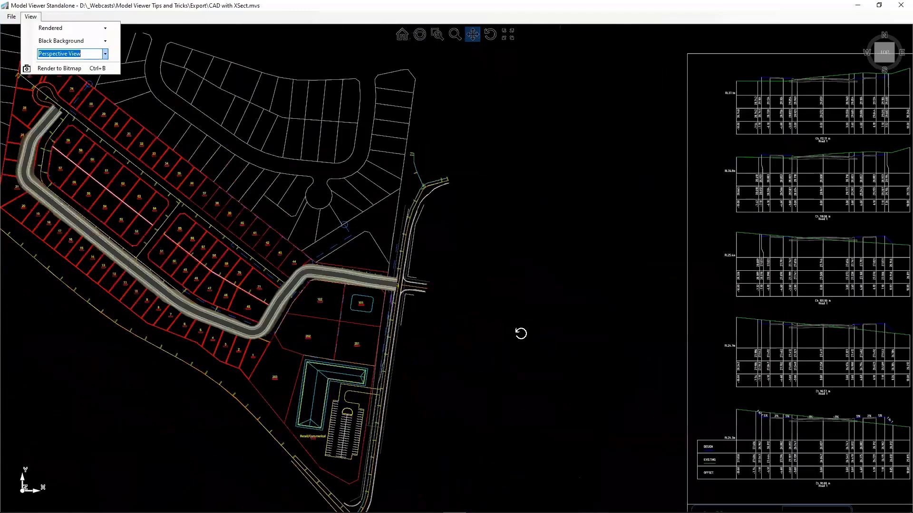
scroll(521, 334, down, 2)
Examine the modelled road above the lots and the cross-section sheet beside it from tilted 3D angles in perspective
middle_drag(491, 325, 549, 302)
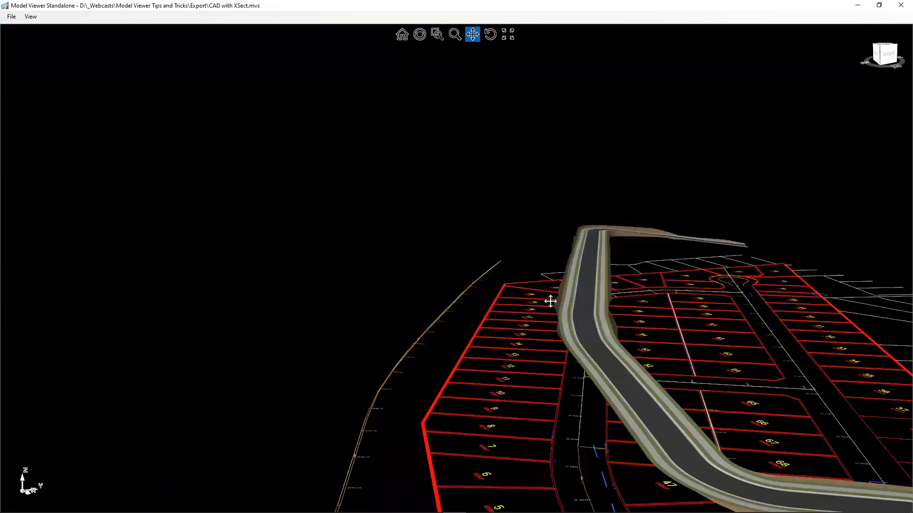
scroll(585, 309, up, 3)
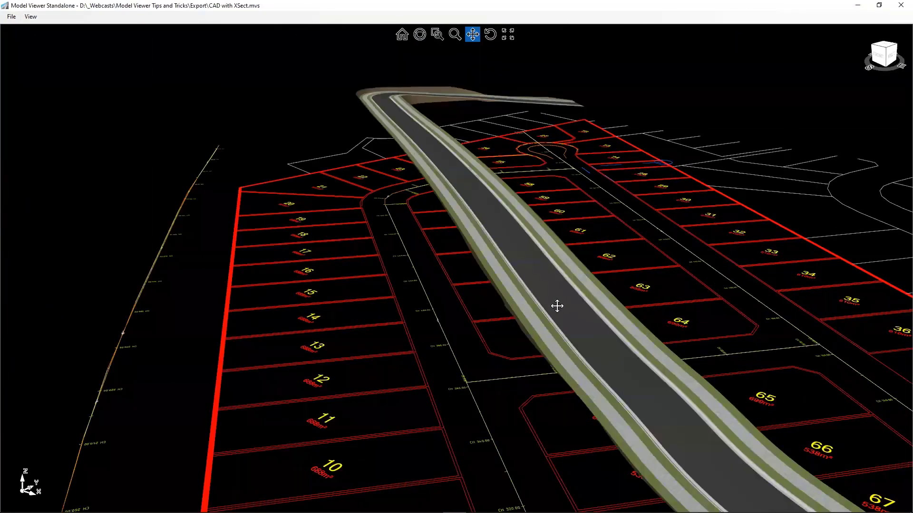
scroll(557, 306, down, 5)
middle_drag(605, 291, 402, 331)
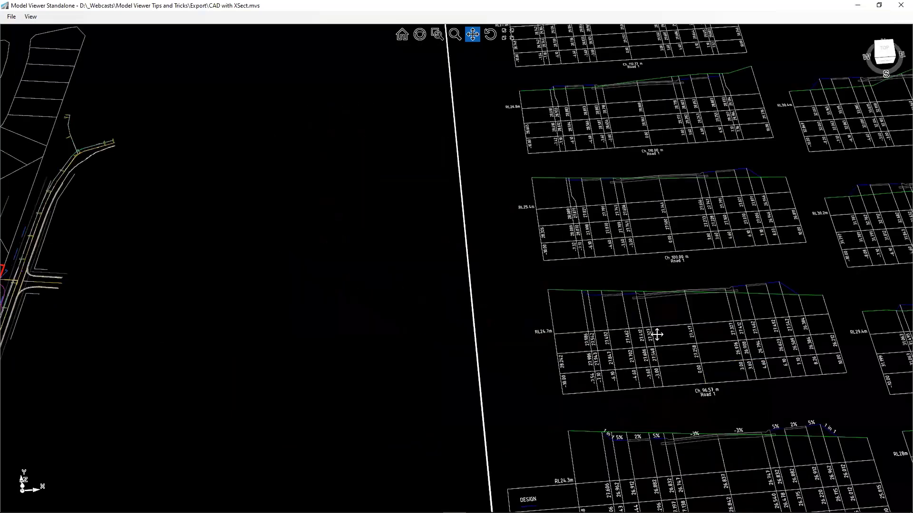
scroll(657, 335, up, 2)
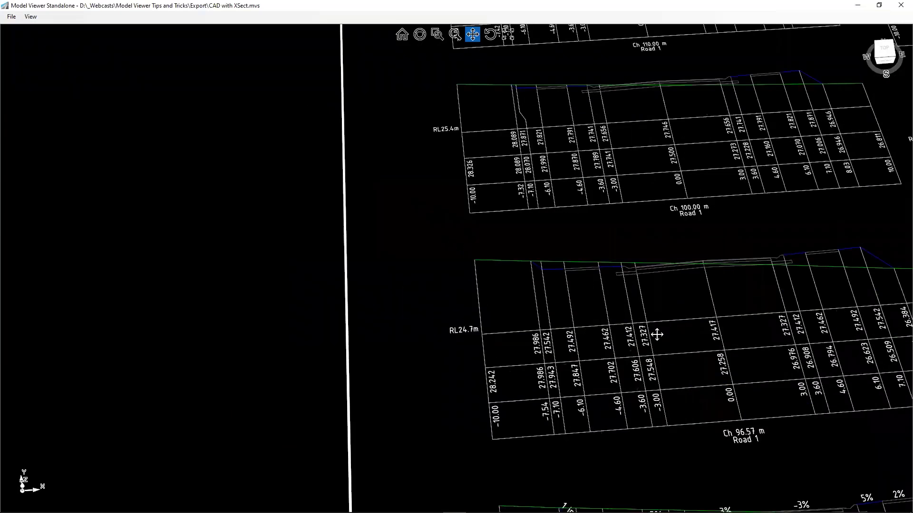
scroll(580, 305, down, 2)
scroll(575, 303, down, 8)
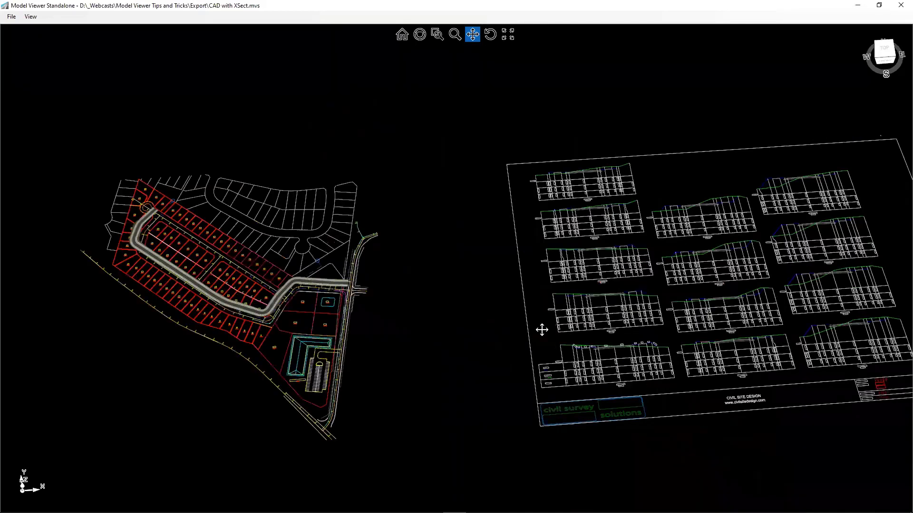
middle_drag(572, 301, 542, 329)
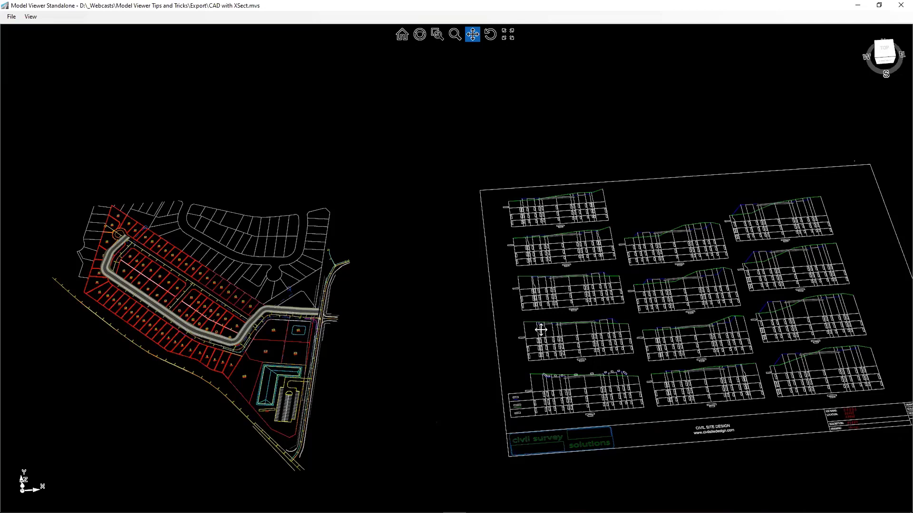
mouse_move(537, 329)
middle_down()
mouse_move(522, 305)
mouse_move(531, 314)
middle_up()
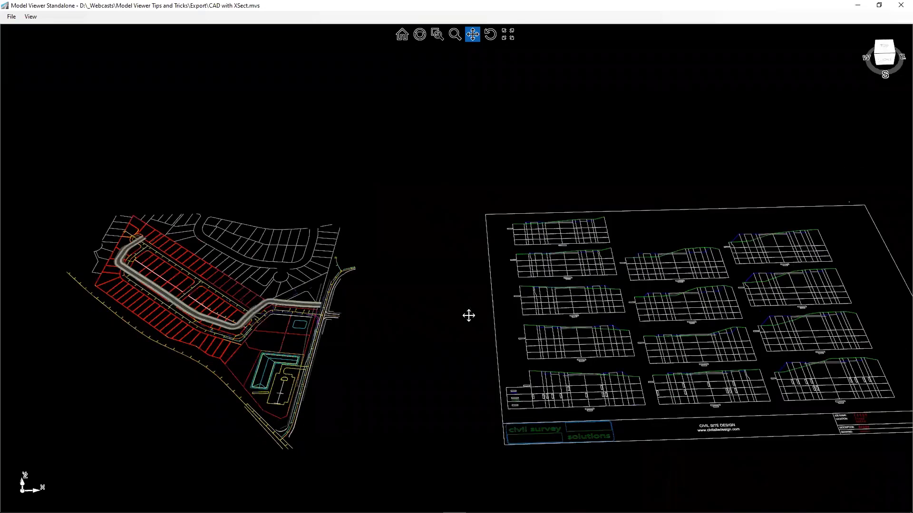
scroll(426, 320, up, 3)
middle_drag(414, 309, 414, 309)
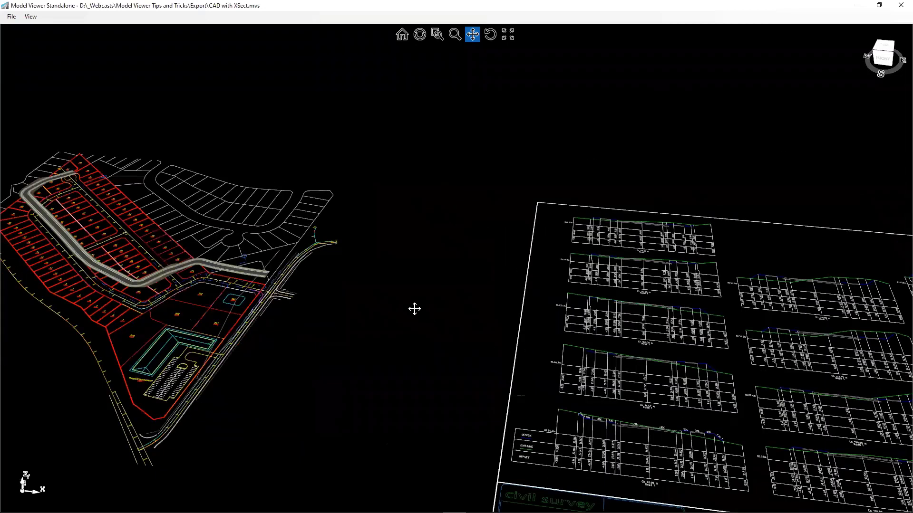
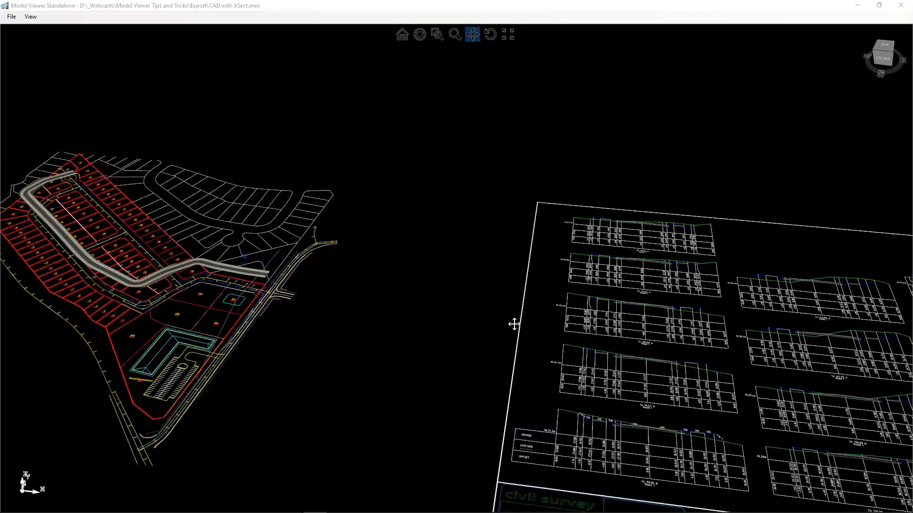
Compare the plan and the cross-section sheet in the top view, and inspect the road model from an oblique angle
drag(513, 322, 465, 284)
middle_drag(469, 288, 470, 313)
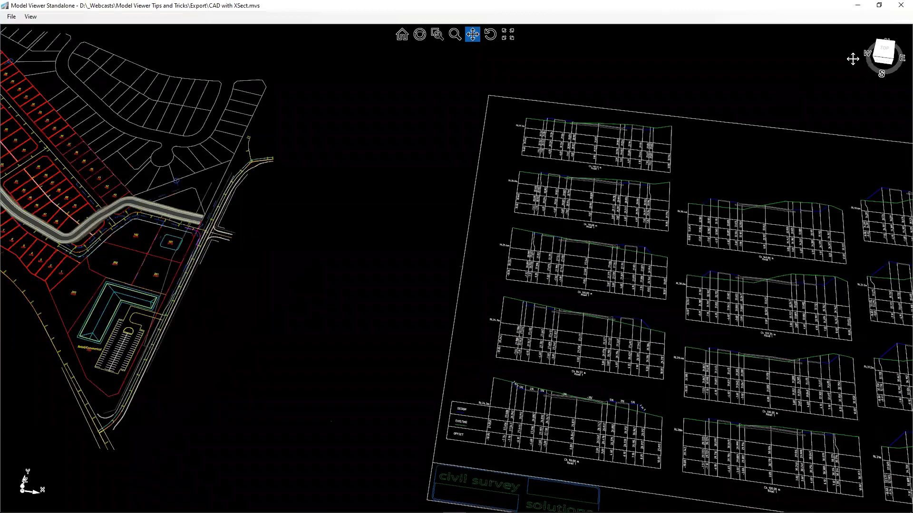
click(884, 50)
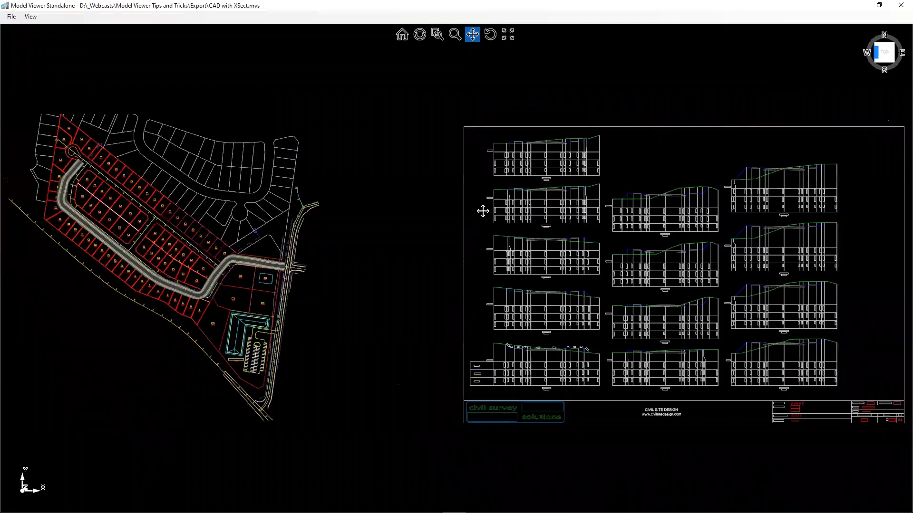
scroll(482, 208, up, 1)
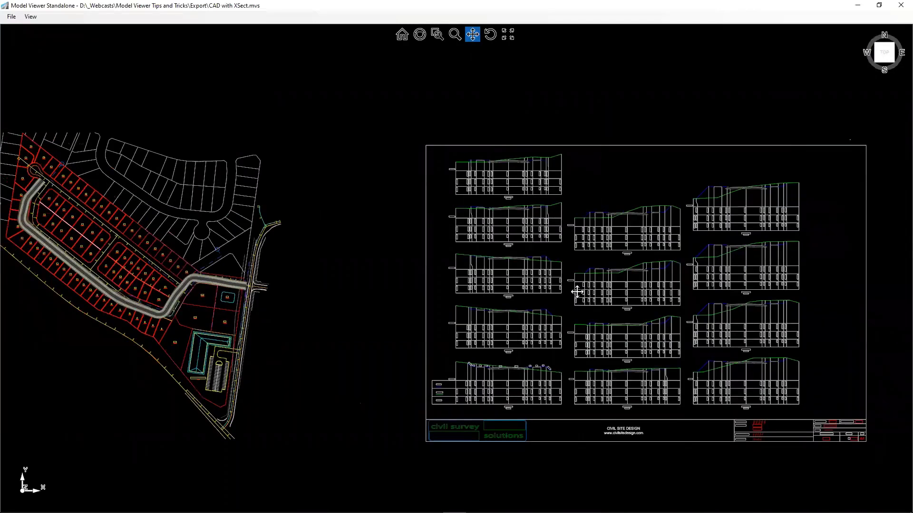
scroll(576, 291, up, 2)
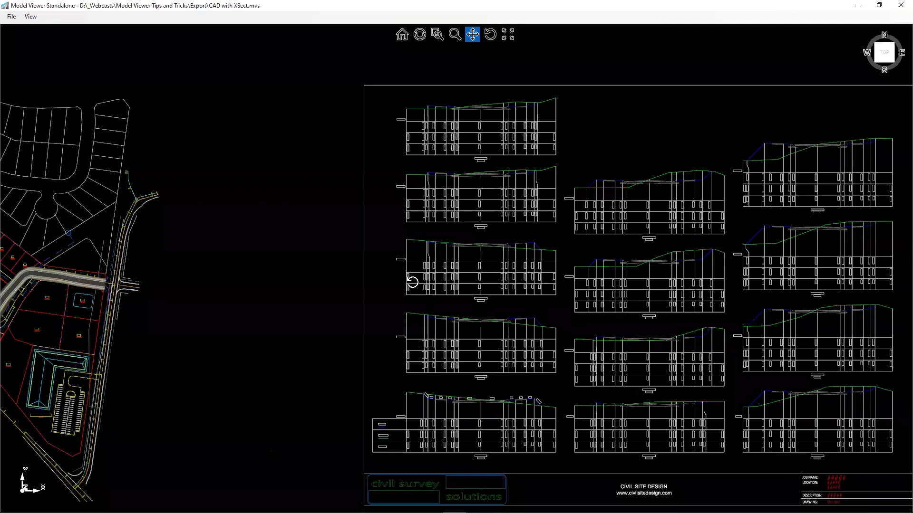
middle_drag(413, 282, 409, 265)
drag(594, 237, 876, 196)
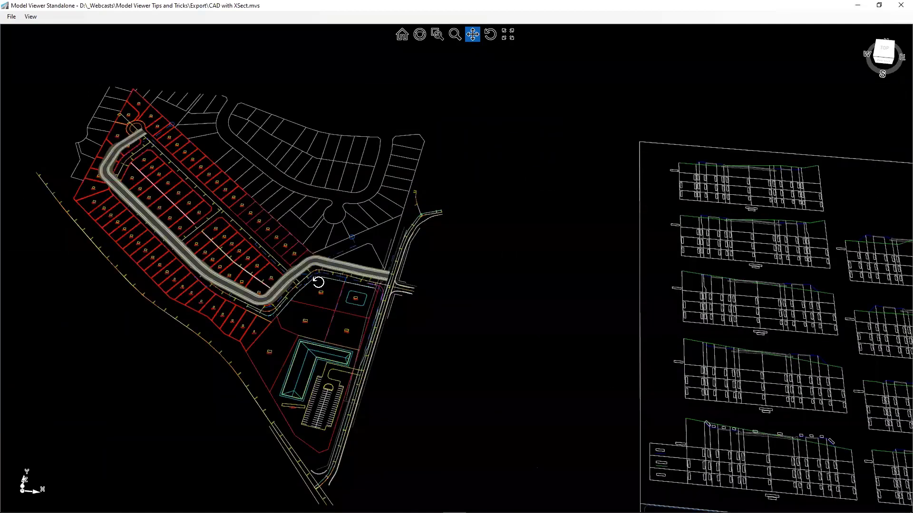
middle_drag(326, 281, 346, 267)
scroll(363, 283, up, 3)
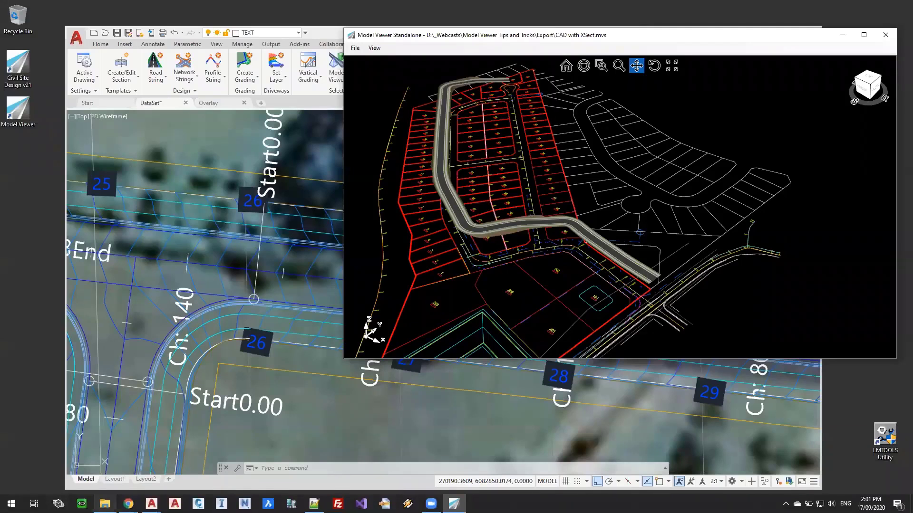
Switch to the Model Viewer window and export its model to the Export folder as the CAD drawing a1.dwg
mouse_move(151, 503)
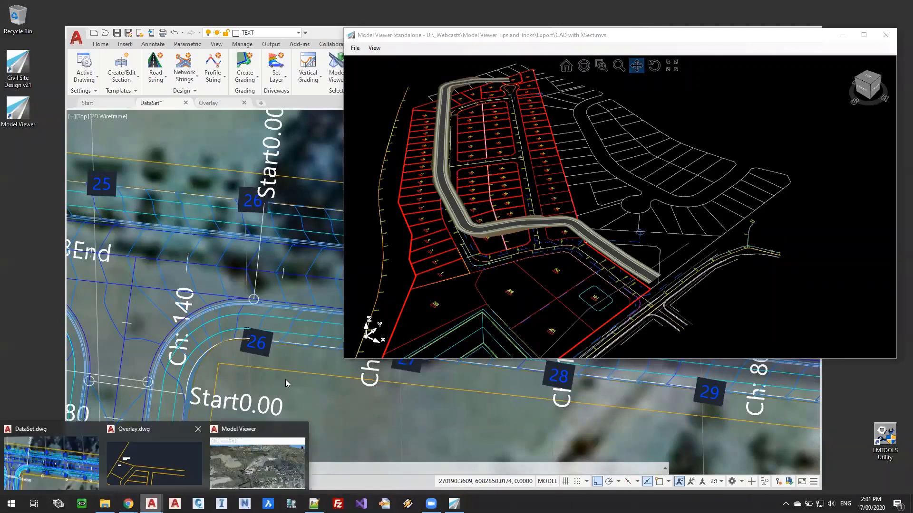
click(252, 452)
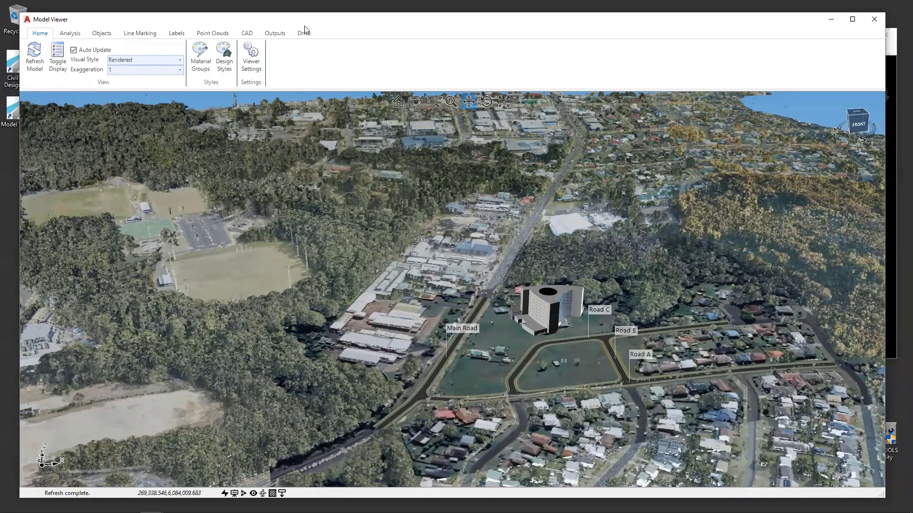
click(275, 33)
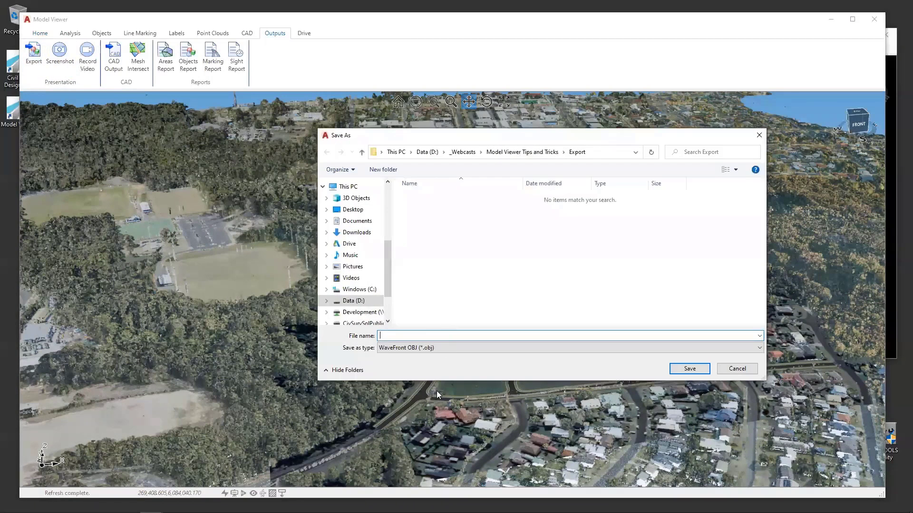
click(437, 348)
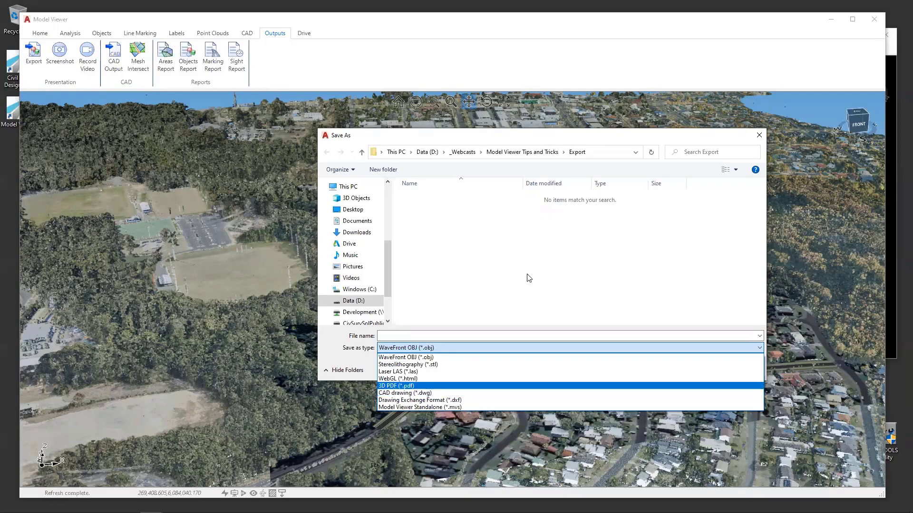
click(440, 394)
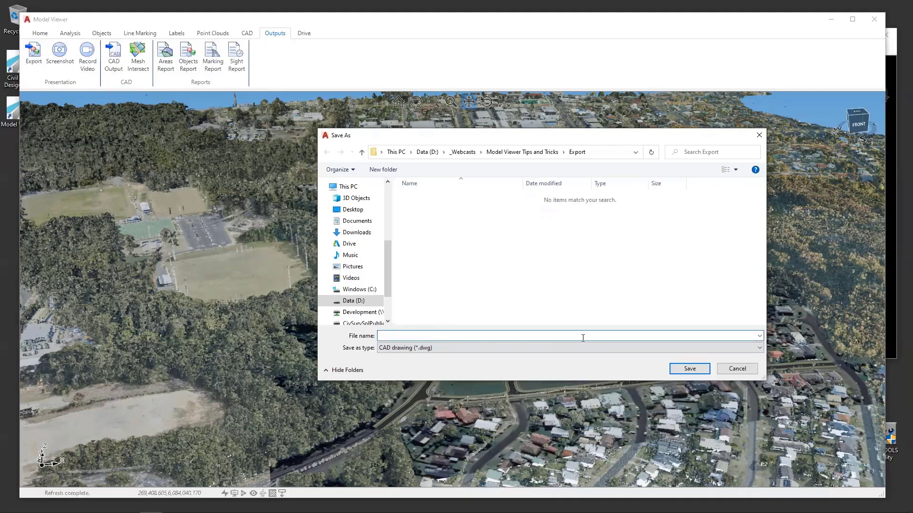
text(a1)
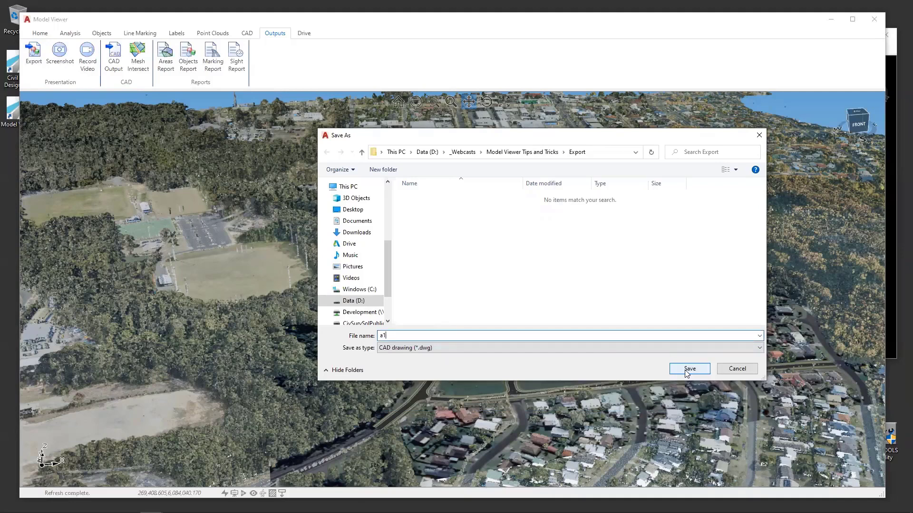
click(688, 370)
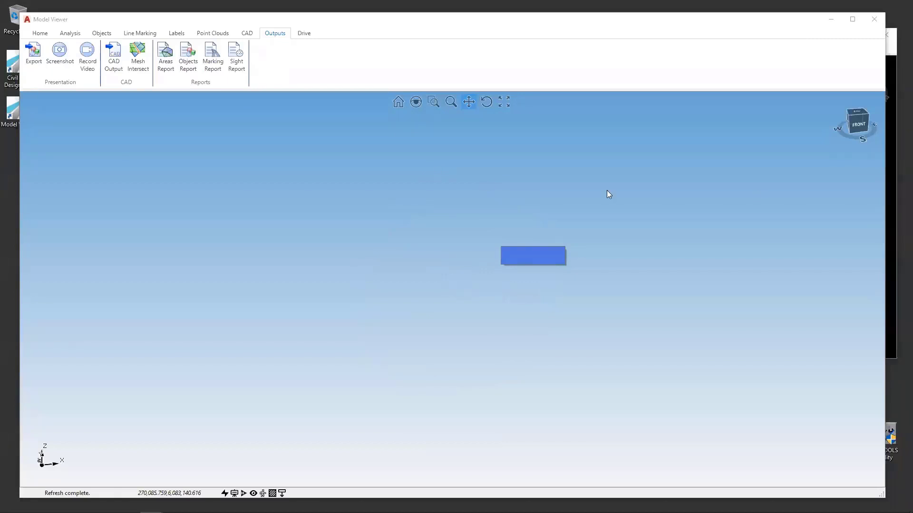
Check the Export folder in File Explorer for the a1 drawing and its image files, and copy the folder's path
mouse_move(151, 510)
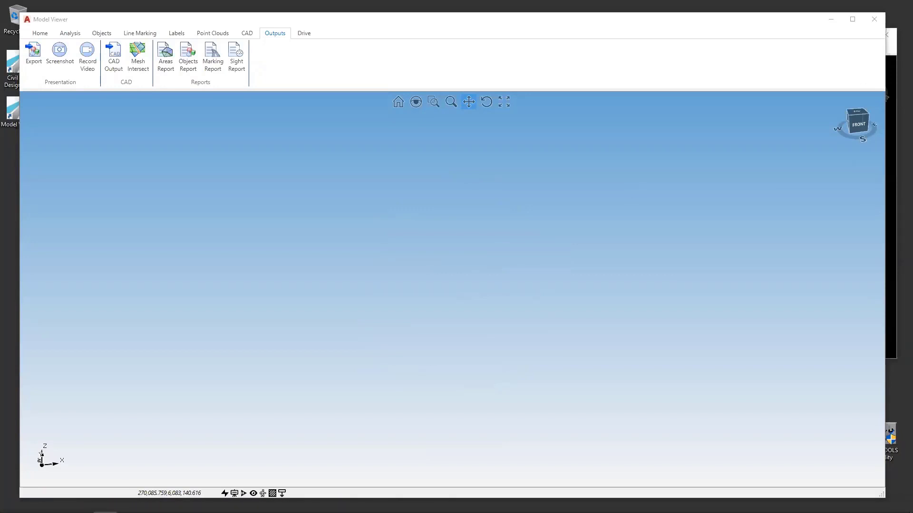
scroll(408, 266, down, 8)
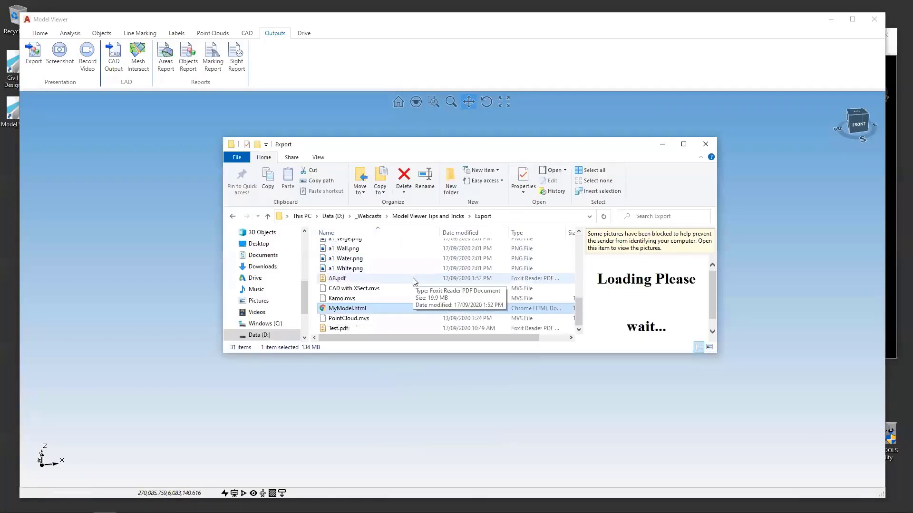
scroll(413, 282, up, 7)
scroll(414, 282, up, 1)
click(517, 216)
key(ctrl+c)
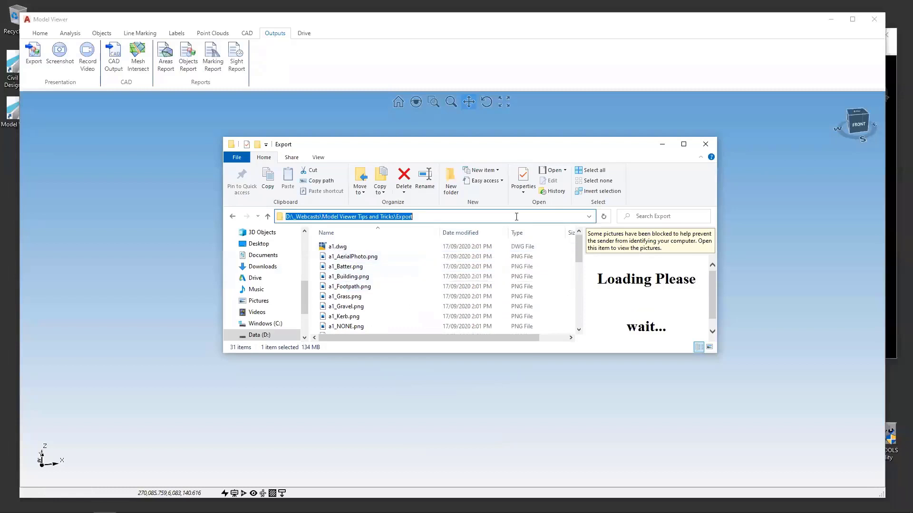
Close the Model Viewer and bring AutoCAD with the DataSet drawing to the front
click(873, 19)
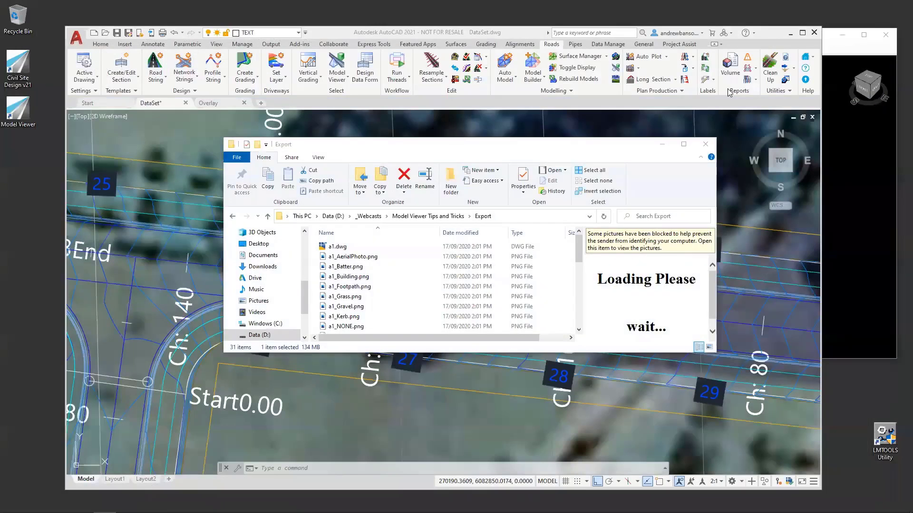
click(590, 112)
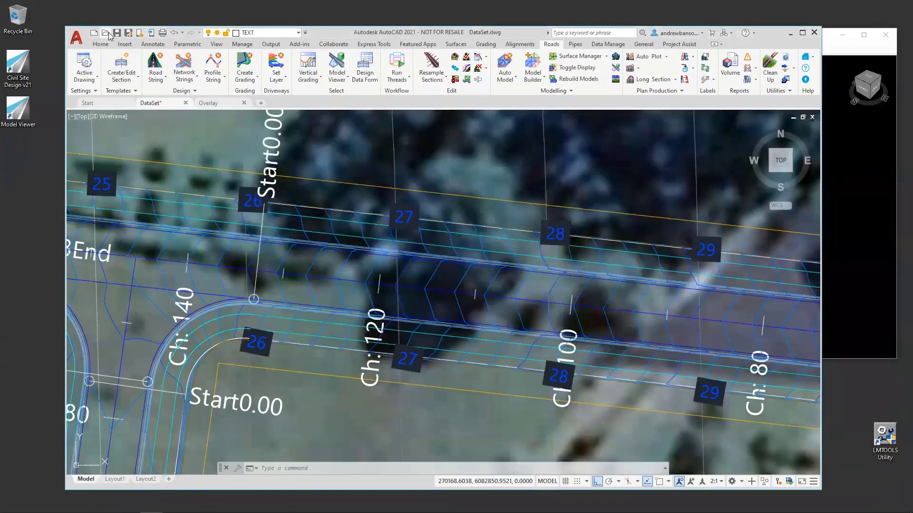
Open the exported drawing a1.dwg from the Model Viewer Tips and Tricks Export folder, using the copied folder path
key(ctrl+o)
key(ctrl+v)
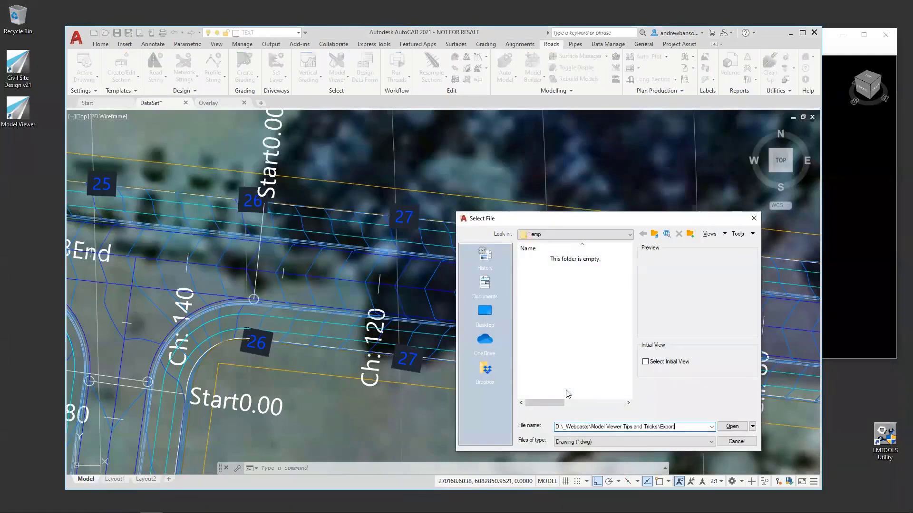
key(Return)
click(539, 259)
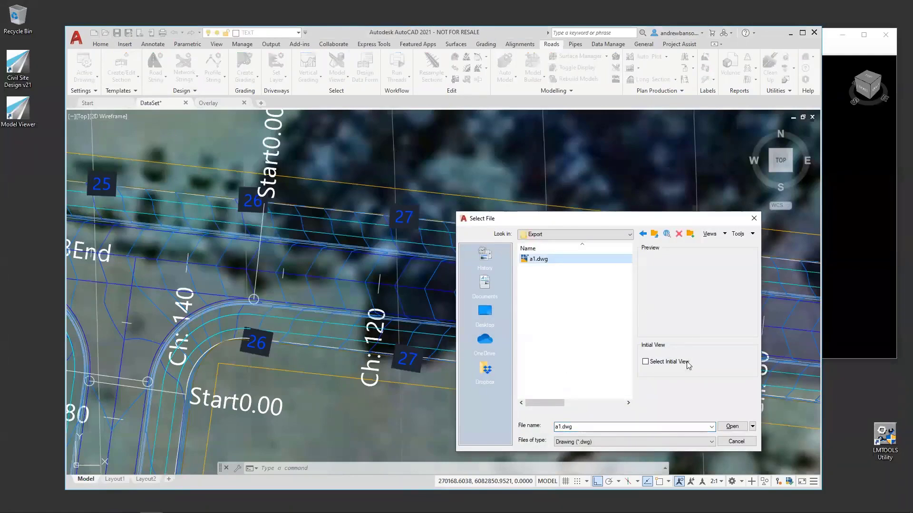
click(732, 427)
click(449, 234)
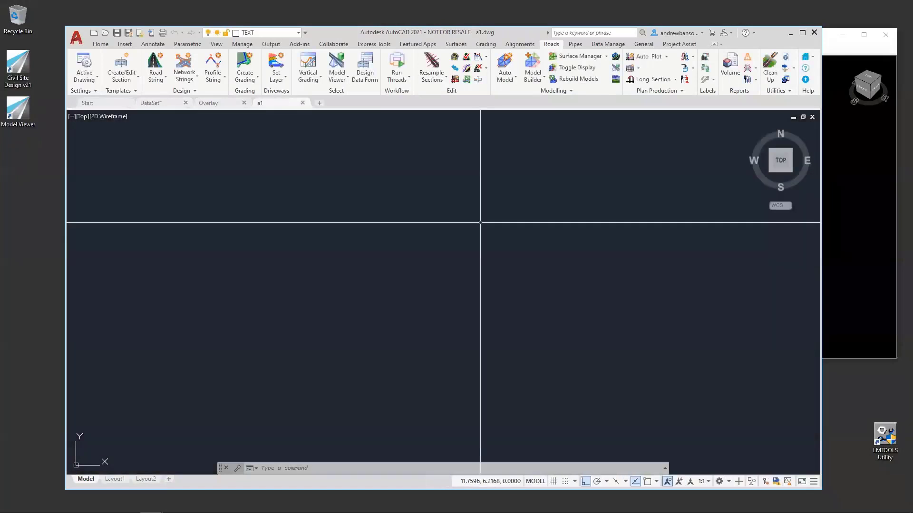
Fit the whole exported model in view, orbit it to an oblique angle and apply the Realistic visual style
scroll(444, 235, down, 2)
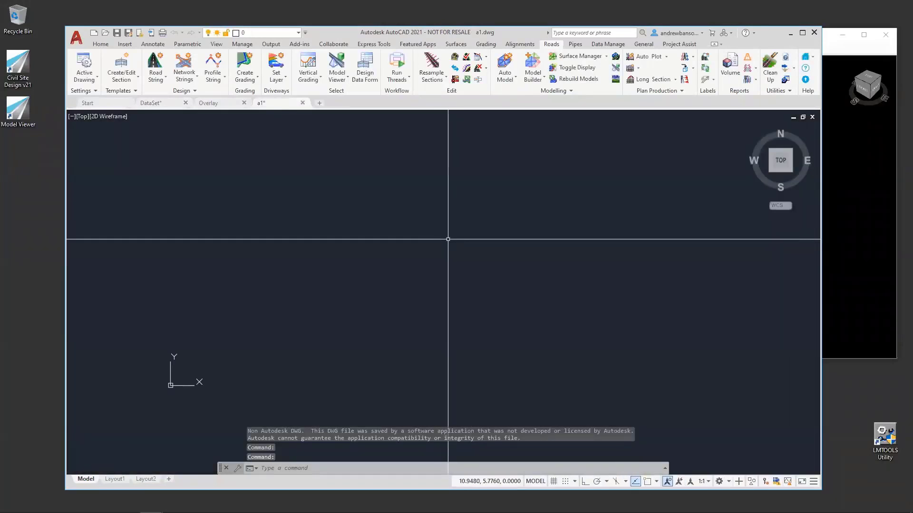
middle_click(444, 240)
middle_click(444, 240)
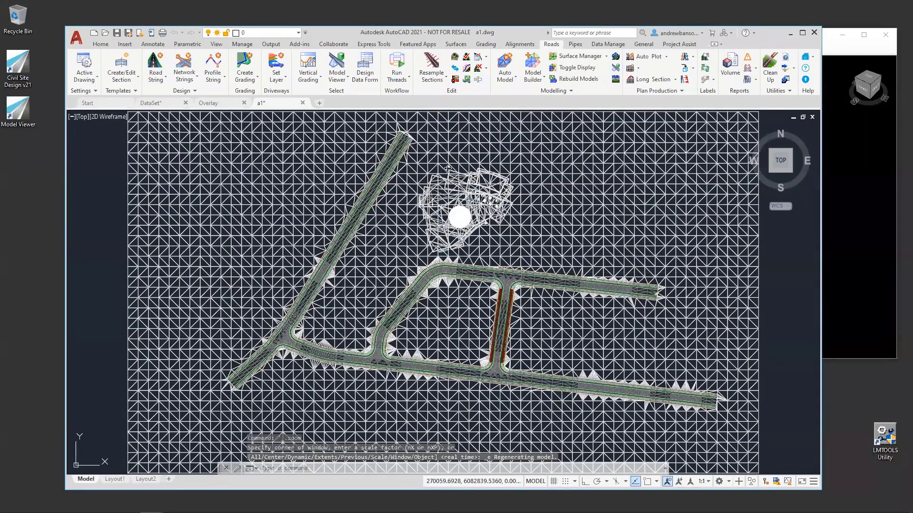
shift+middle_drag(448, 169, 547, 129)
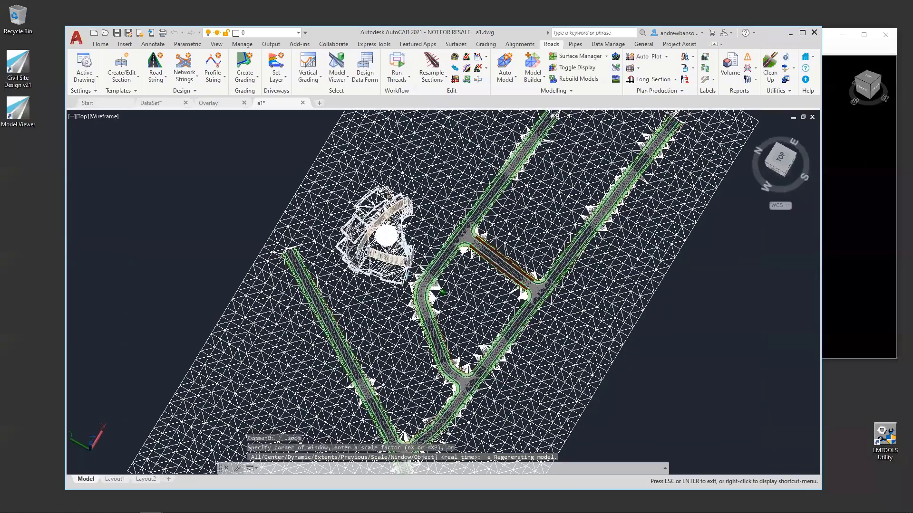
shift+middle_drag(443, 339, 477, 280)
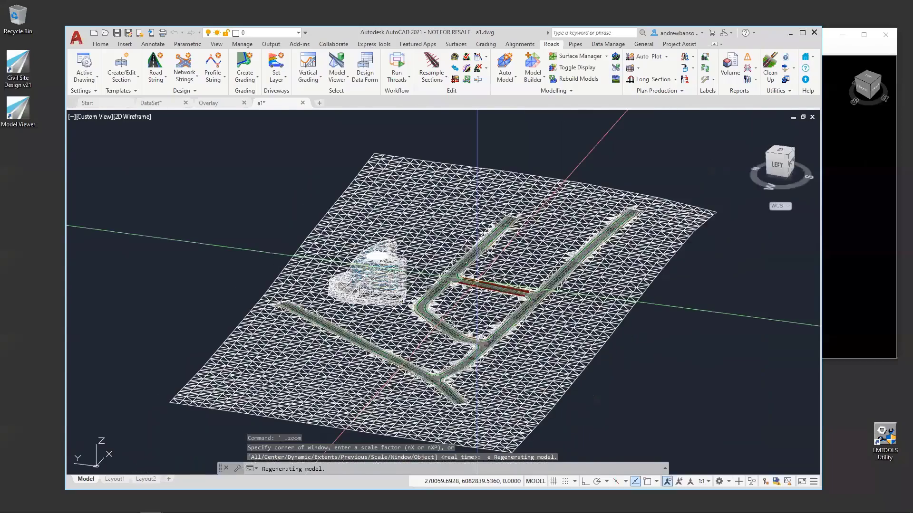
scroll(477, 293, up, 5)
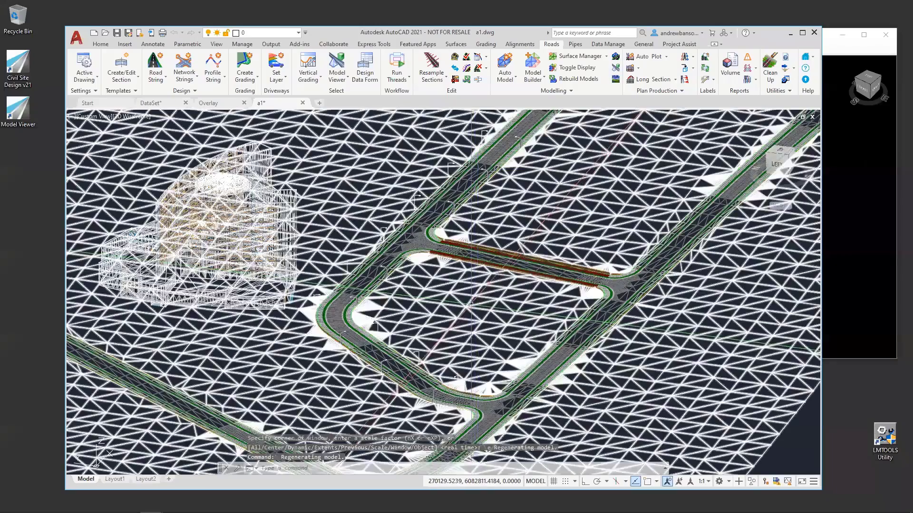
shift+middle_drag(478, 303, 167, 172)
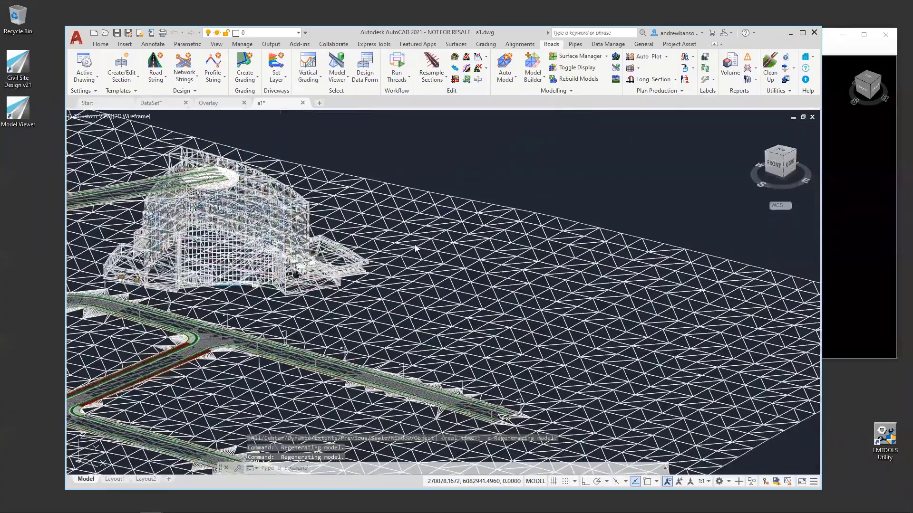
middle_drag(415, 249, 677, 212)
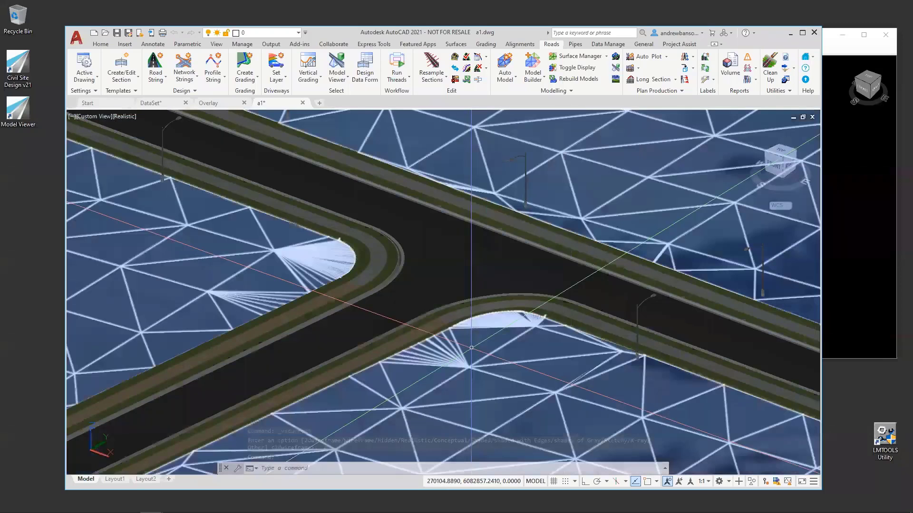
Examine the textured road meshes, terrain imagery and street lights up close, along with the overall site
scroll(471, 348, down, 10)
middle_drag(527, 214, 531, 162)
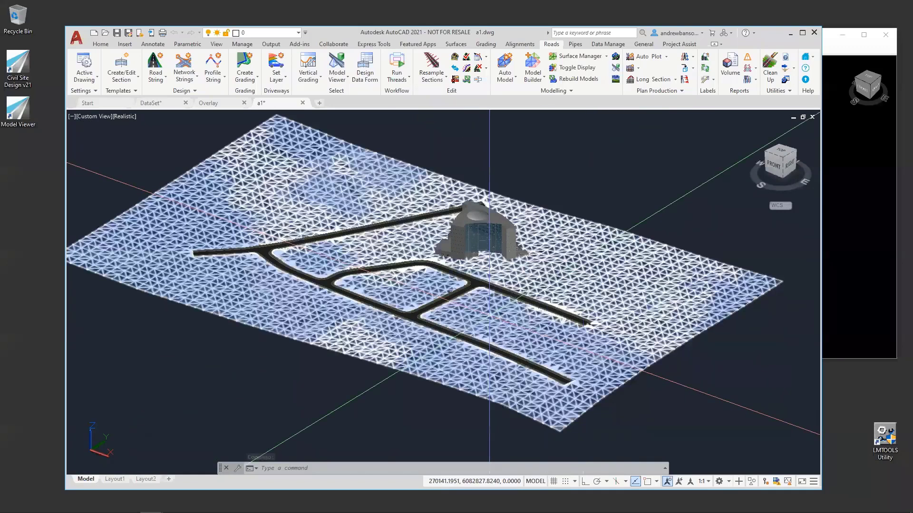
scroll(489, 315, up, 6)
scroll(446, 300, up, 3)
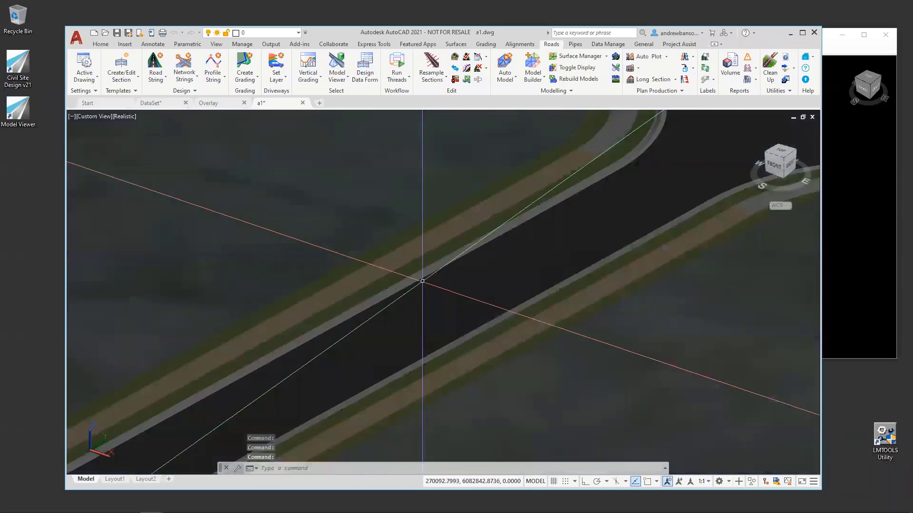
scroll(422, 282, down, 3)
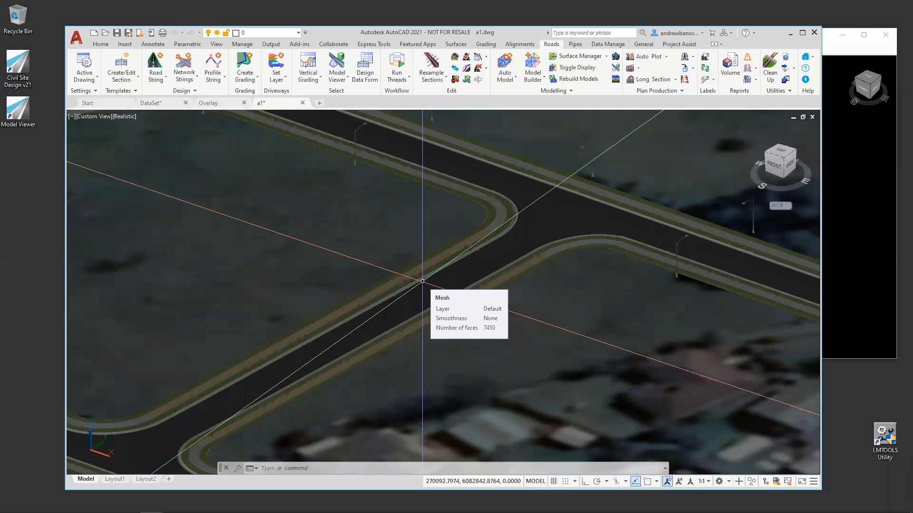
scroll(422, 281, down, 8)
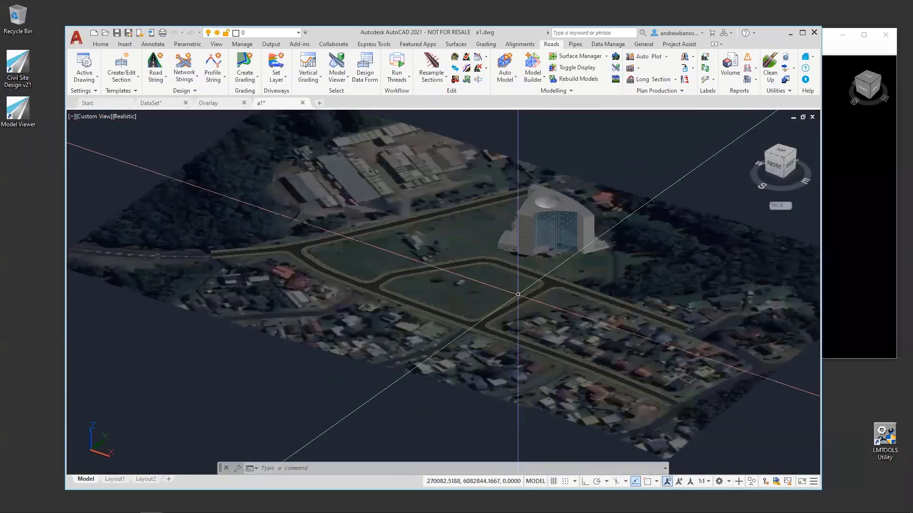
Orbit around the site to inspect the building, then check the road junction in front of it and the full model
shift+middle_drag(546, 296, 276, 292)
scroll(649, 283, up, 3)
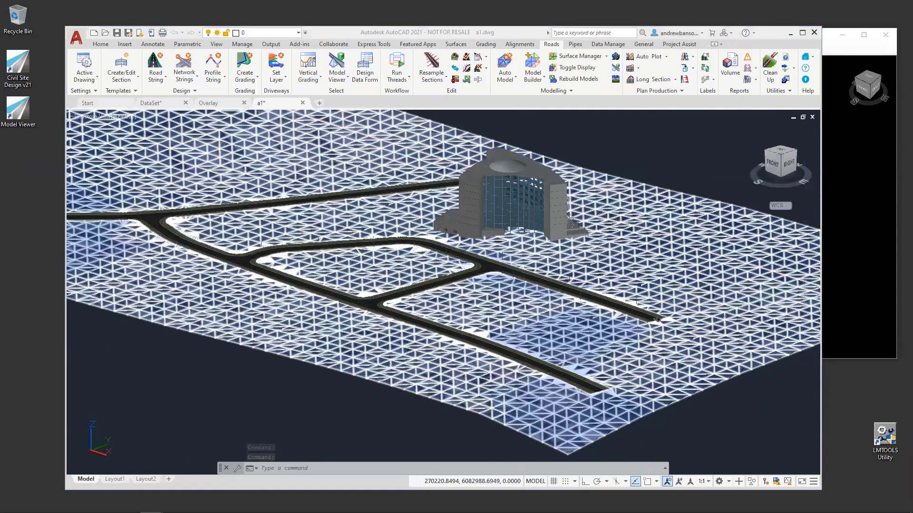
click(289, 401)
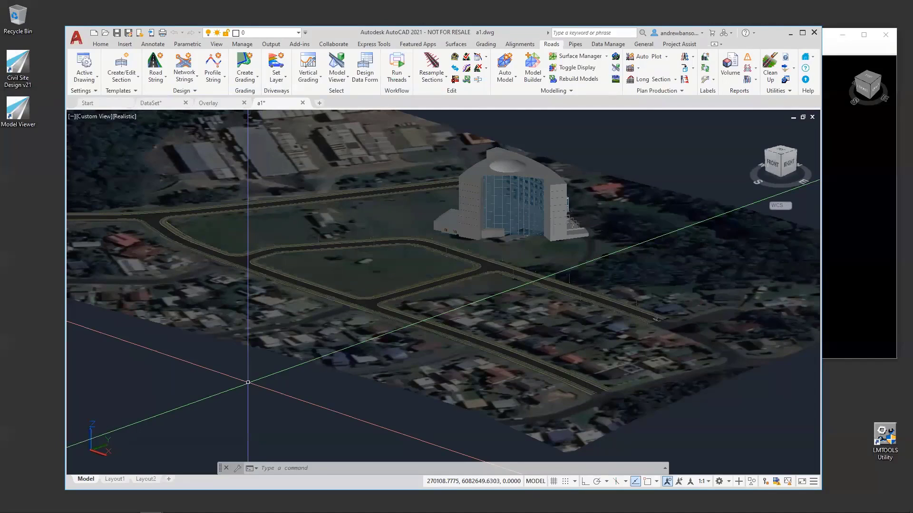
scroll(515, 266, up, 6)
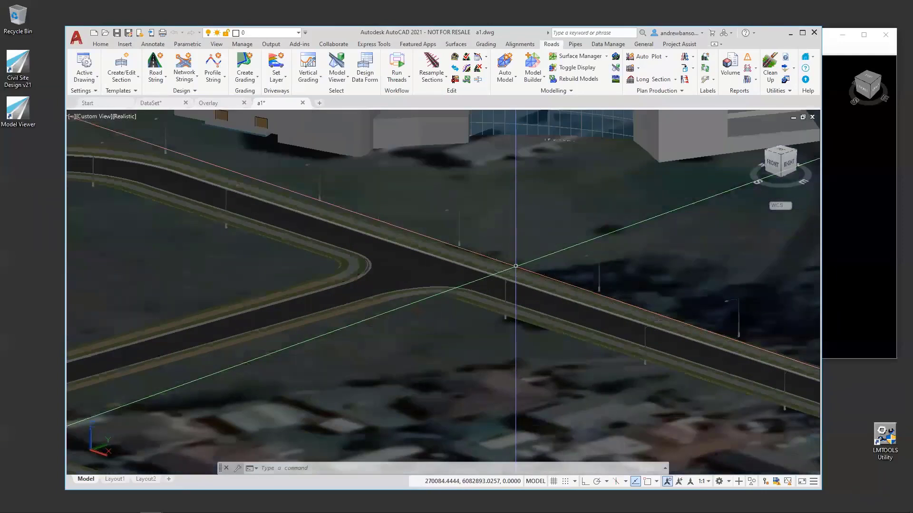
middle_drag(527, 248, 517, 252)
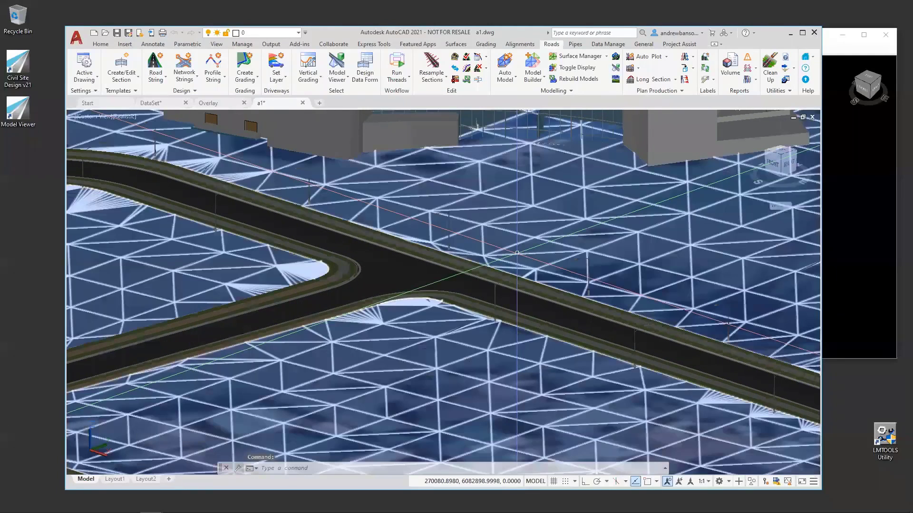
mouse_move(517, 252)
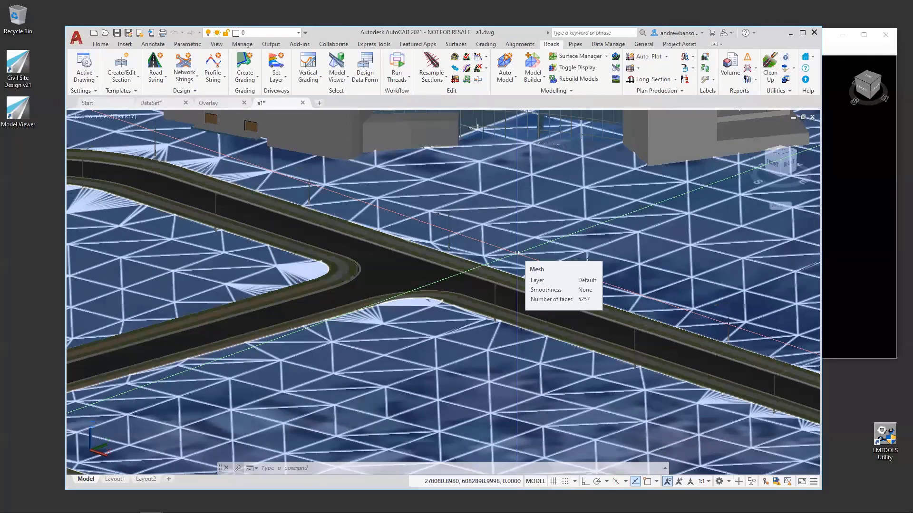
scroll(517, 253, down, 10)
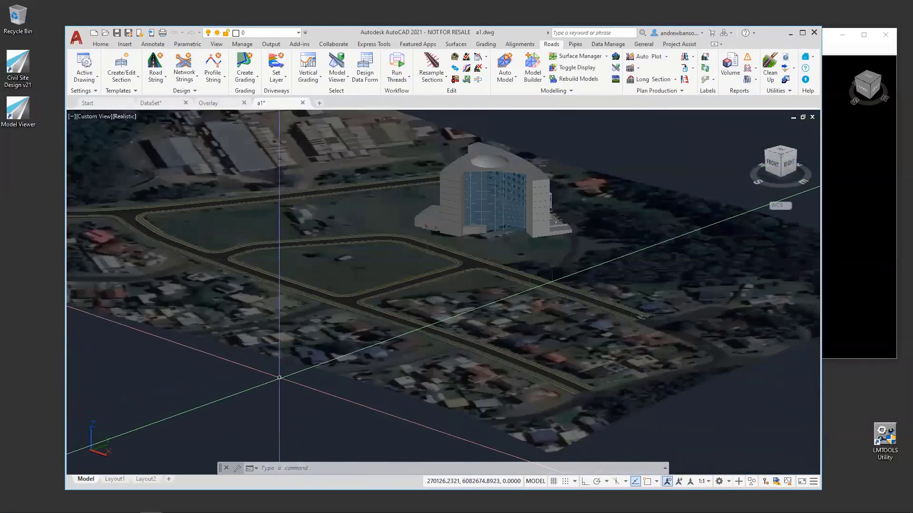
middle_drag(273, 380, 284, 385)
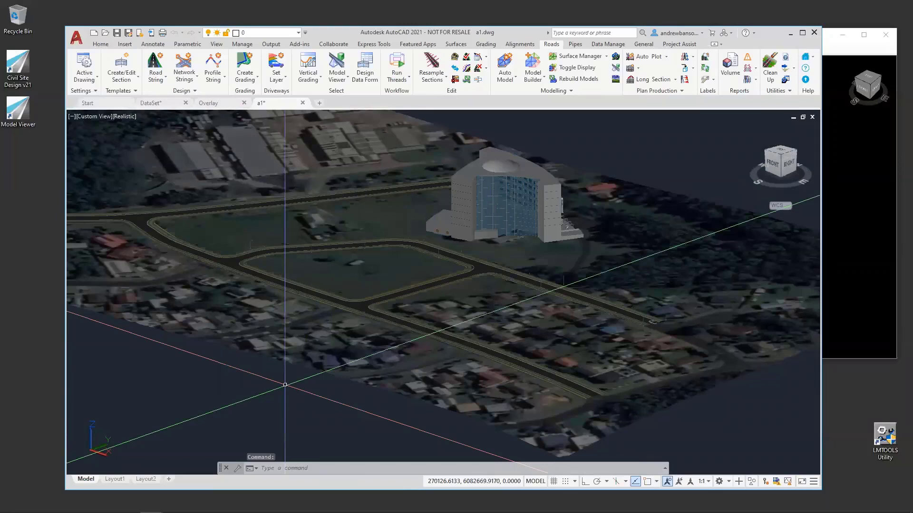